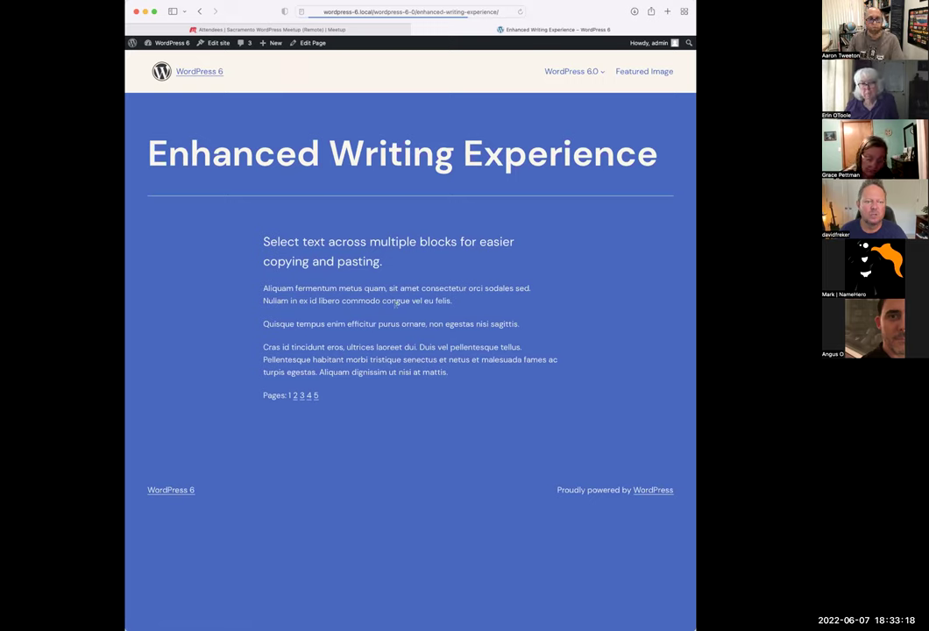
# Open the Enhanced Writing Experience page for editing and try selecting text across the first two body paragraphs
pyautogui.click(312, 43)
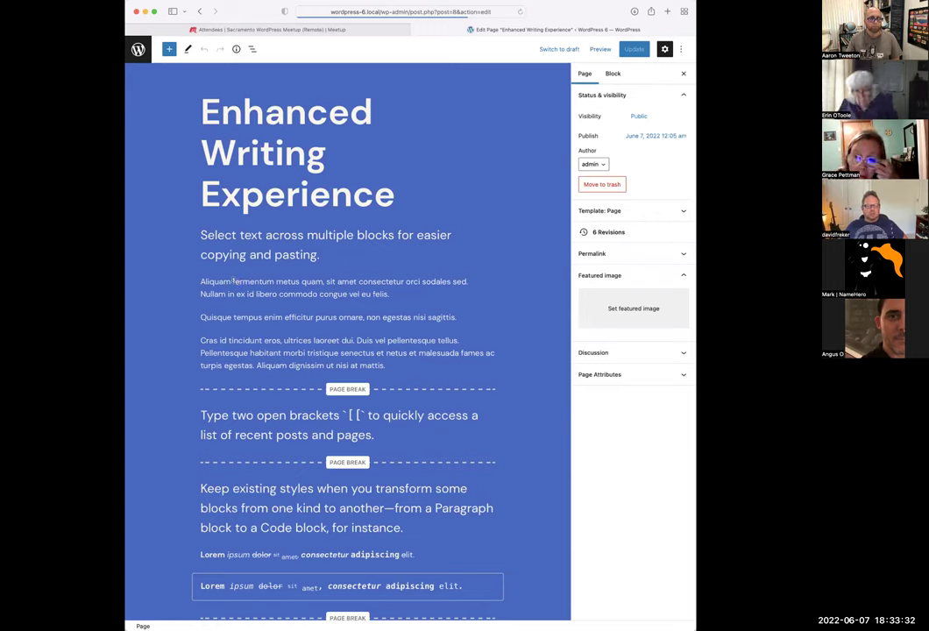
pyautogui.moveTo(232, 281); pyautogui.dragTo(264, 295)
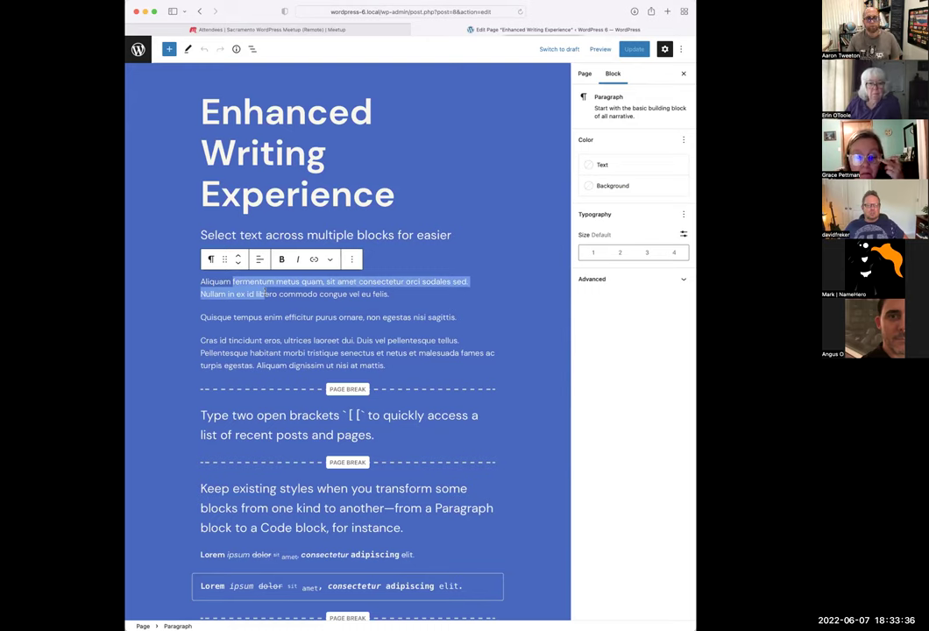
pyautogui.moveTo(265, 295); pyautogui.dragTo(289, 295)
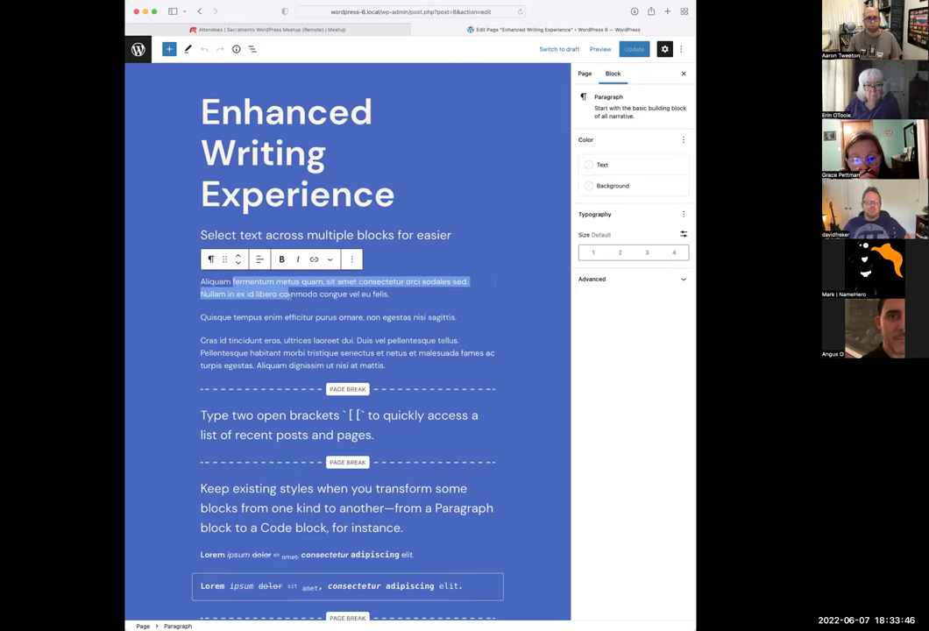
pyautogui.moveTo(289, 295); pyautogui.dragTo(314, 318)
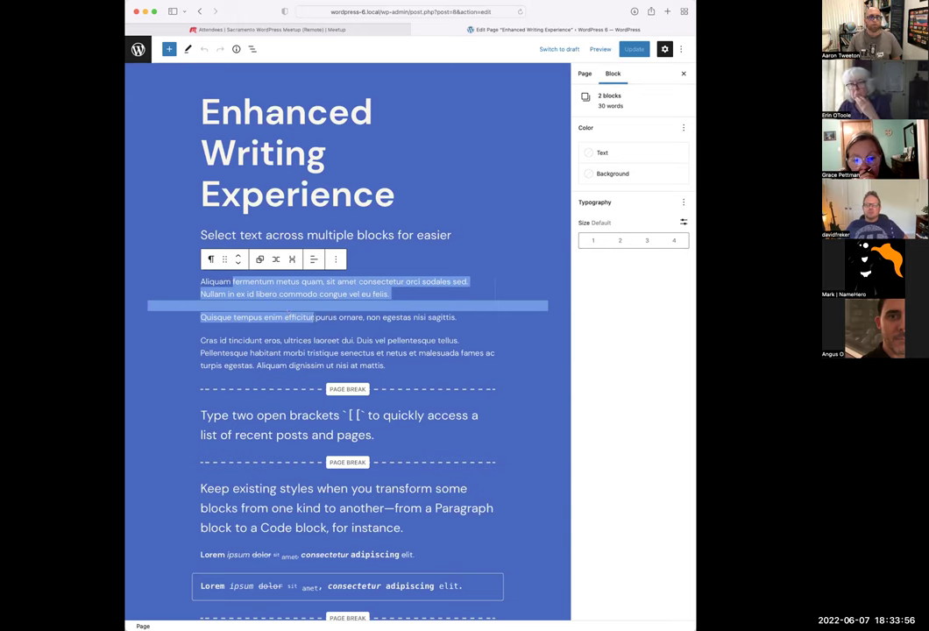
pyautogui.click(314, 330)
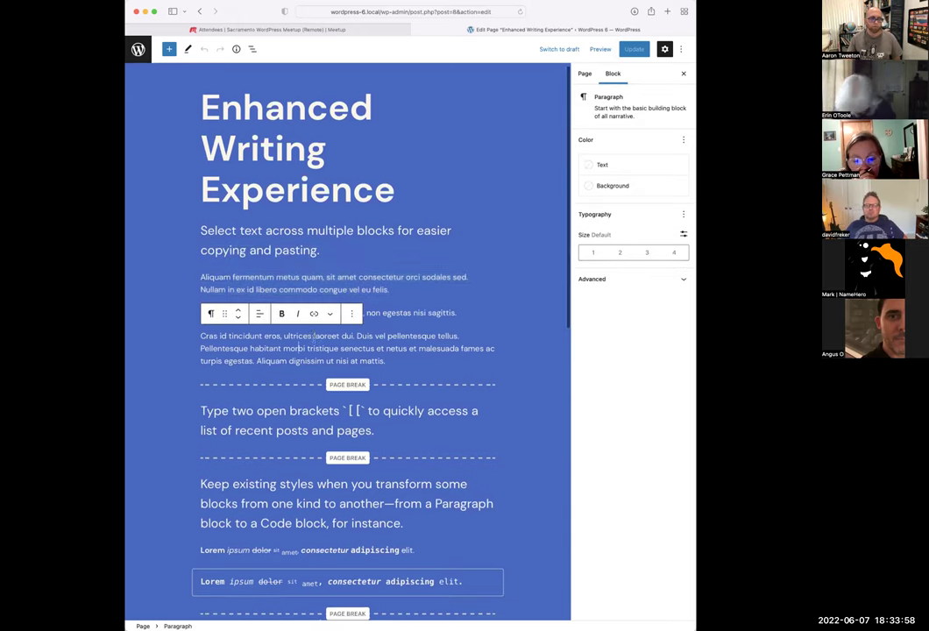
# Add a paragraph after the two-open-brackets text and enter [[ to bring up the suggestions of recent posts and pages
pyautogui.scroll(-2, 426, 300)
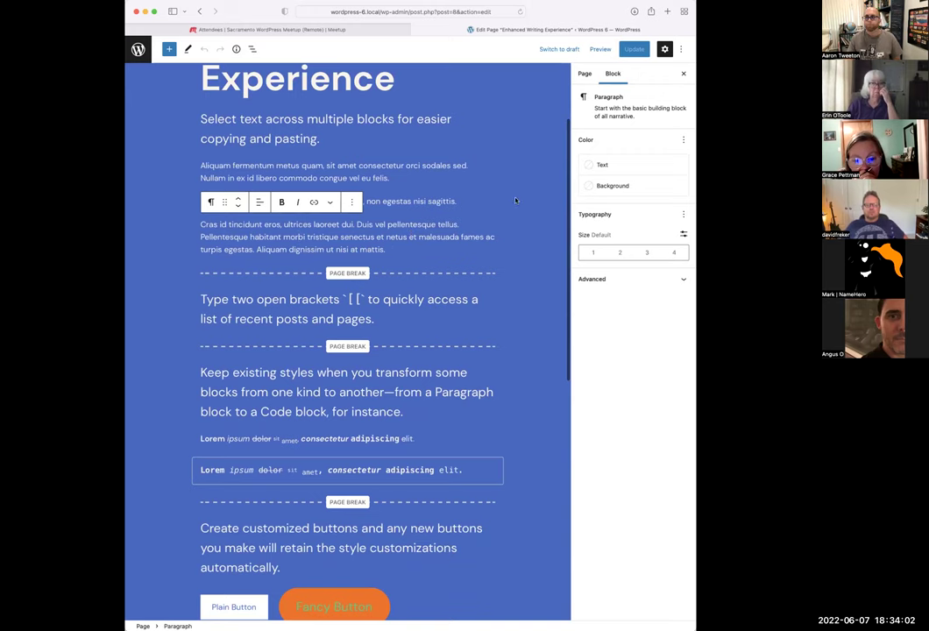
pyautogui.scroll(-2, 412, 245)
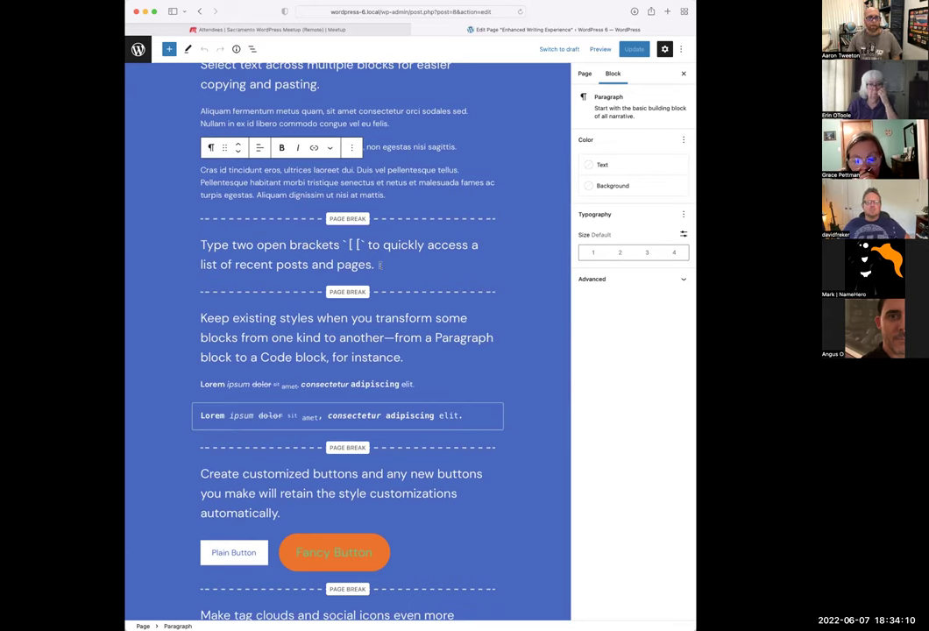
pyautogui.click(379, 265)
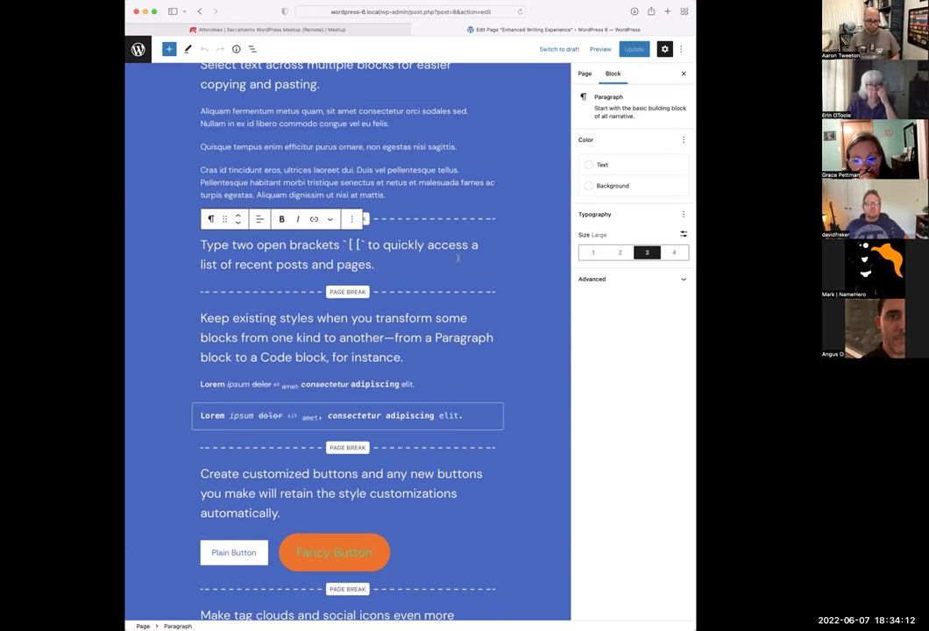
pyautogui.press('Return')
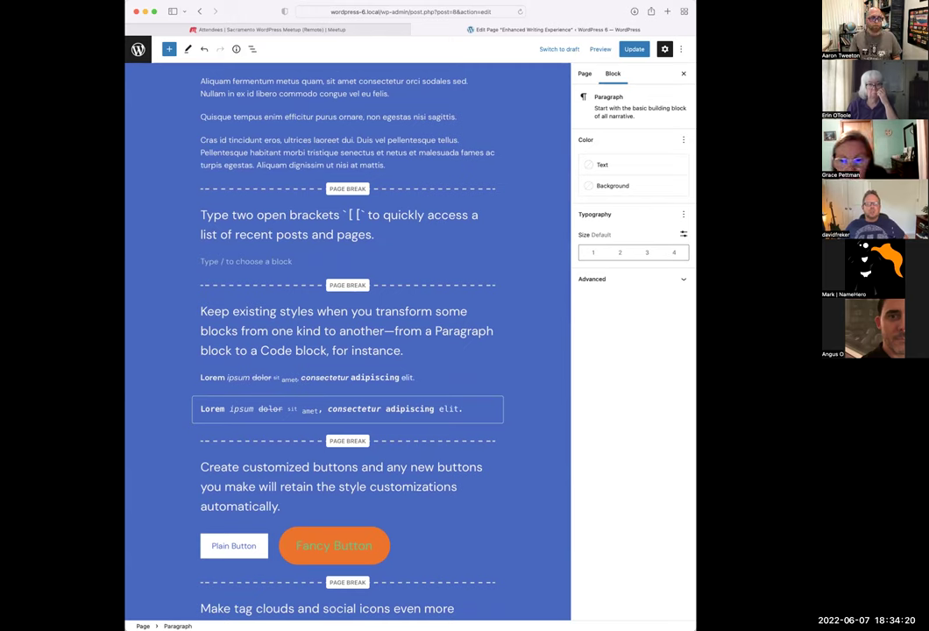
pyautogui.write('[[')
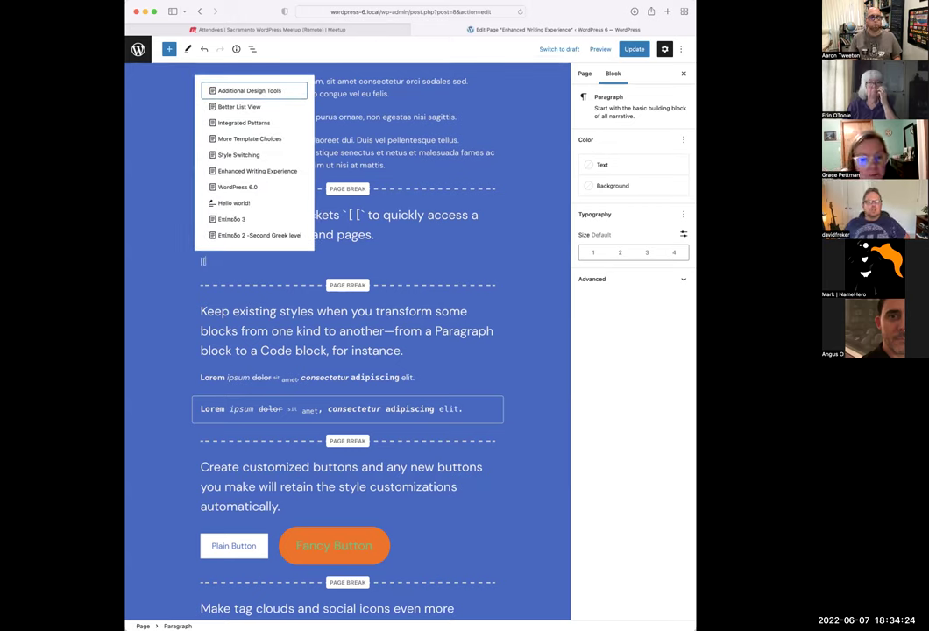
# Look through the suggested posts and pages without choosing one
pyautogui.press('Down')
pyautogui.press('Down')
pyautogui.press('Down')
pyautogui.press('Down')
pyautogui.press('Down')
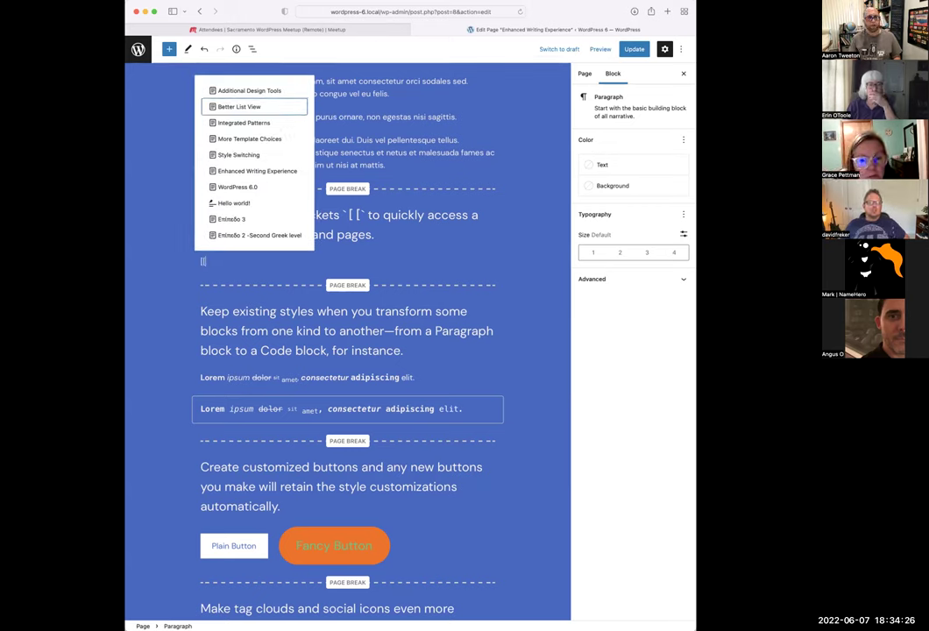
pyautogui.press('Up')
pyautogui.press('Up')
pyautogui.press('Up')
pyautogui.press('Up')
pyautogui.press('Up')
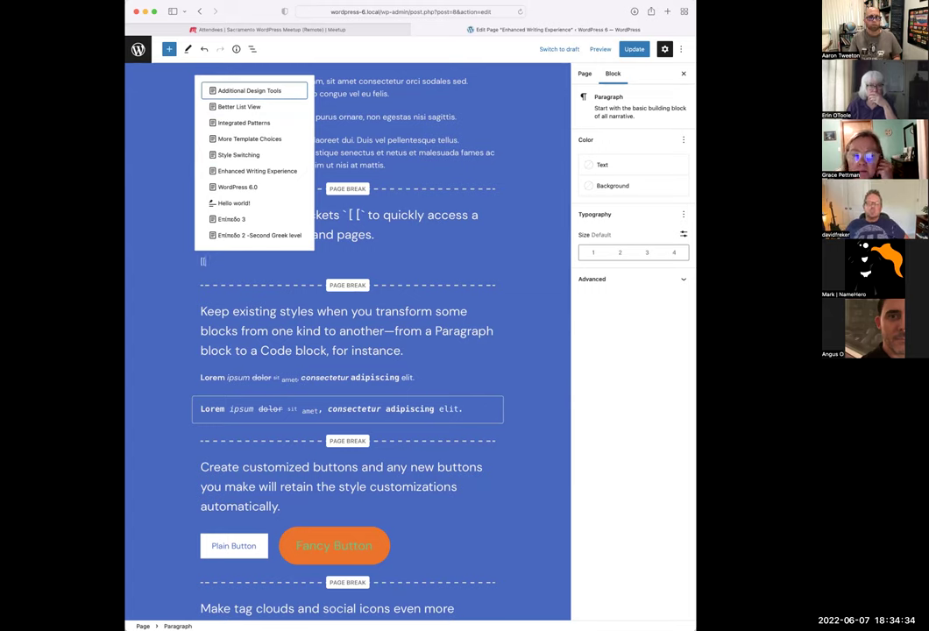
# Delete the [[ text together with its new paragraph
pyautogui.press('BackSpace')
pyautogui.press('BackSpace')
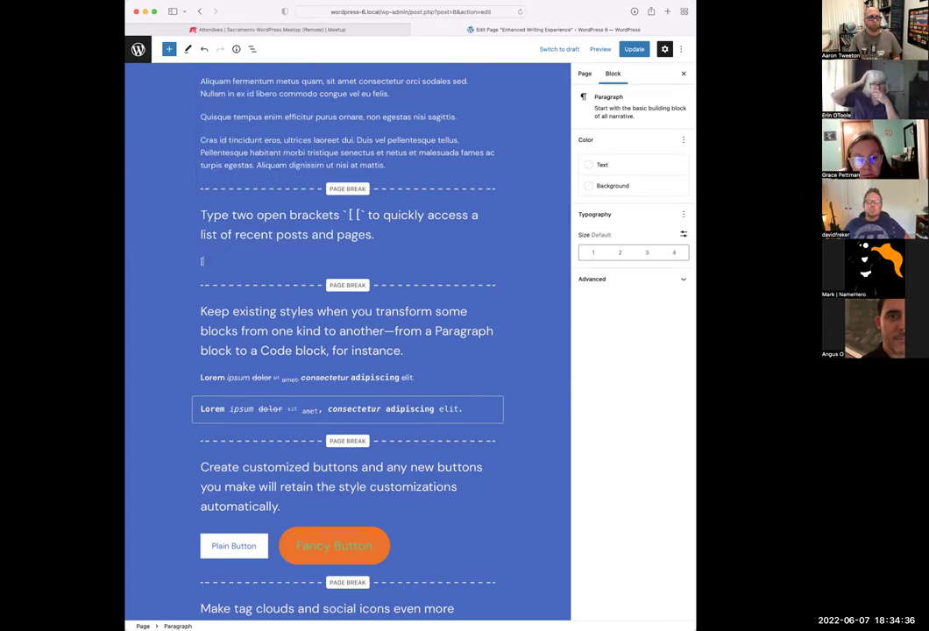
pyautogui.press('BackSpace')
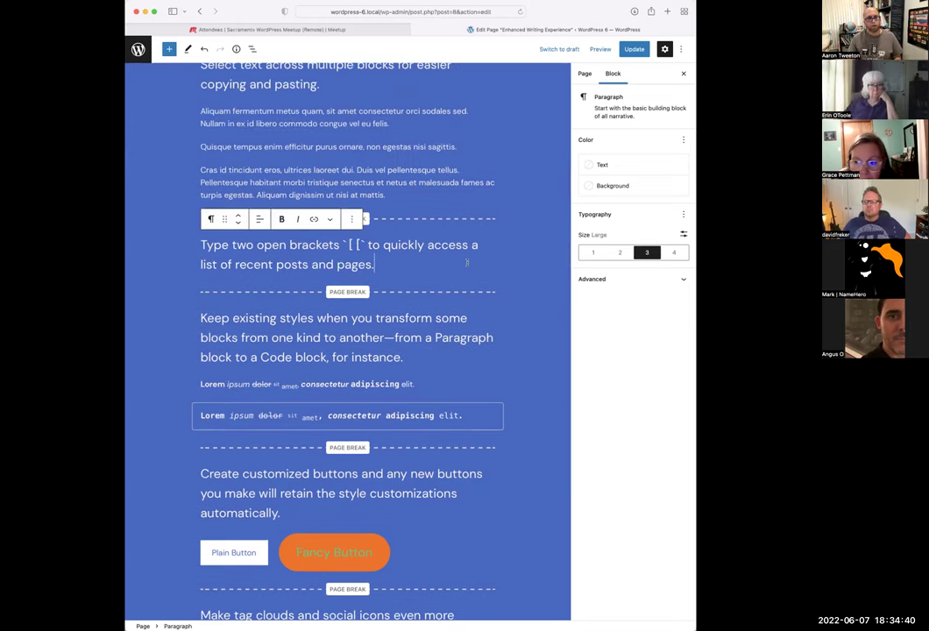
# Remove the Code block beneath the formatted Lorem ipsum paragraph
pyautogui.scroll(-2, 466, 262)
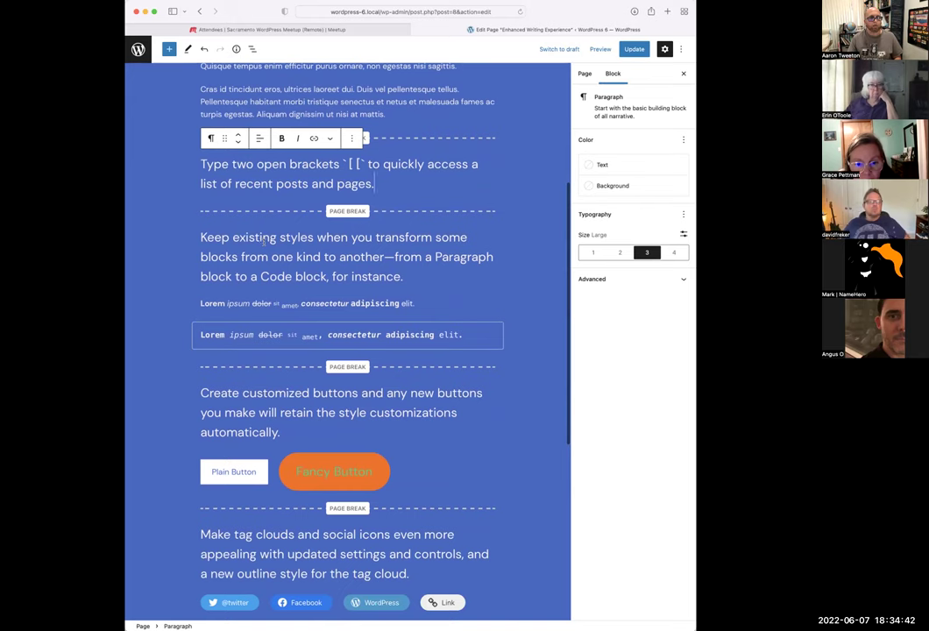
pyautogui.scroll(-1, 264, 241)
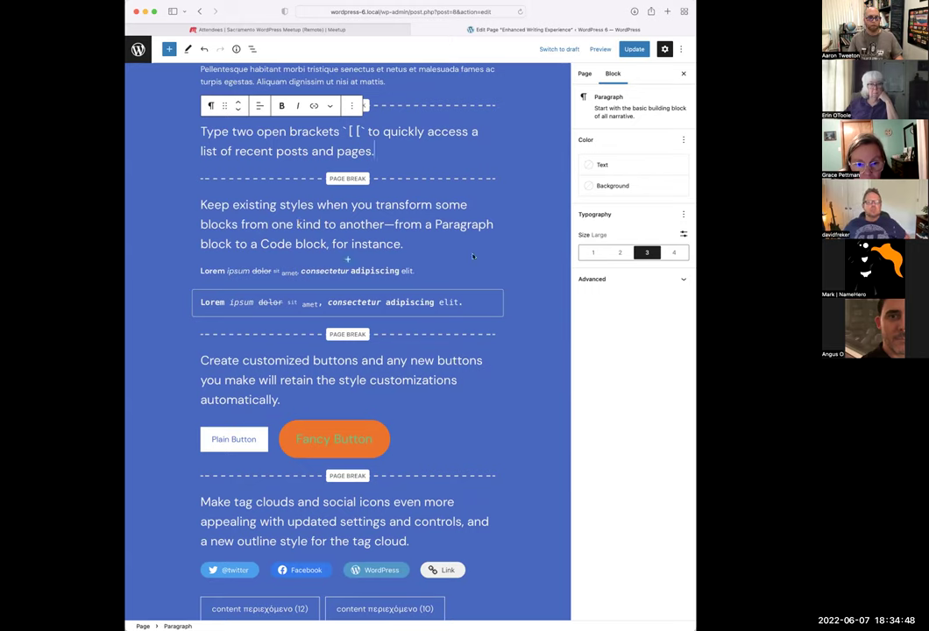
pyautogui.click(444, 302)
pyautogui.click(322, 273)
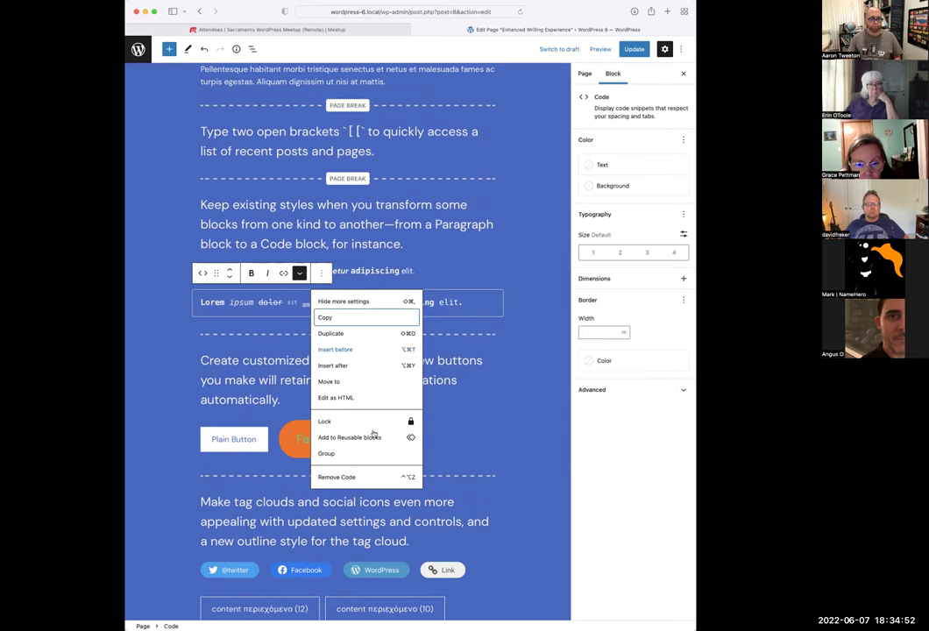
pyautogui.click(336, 476)
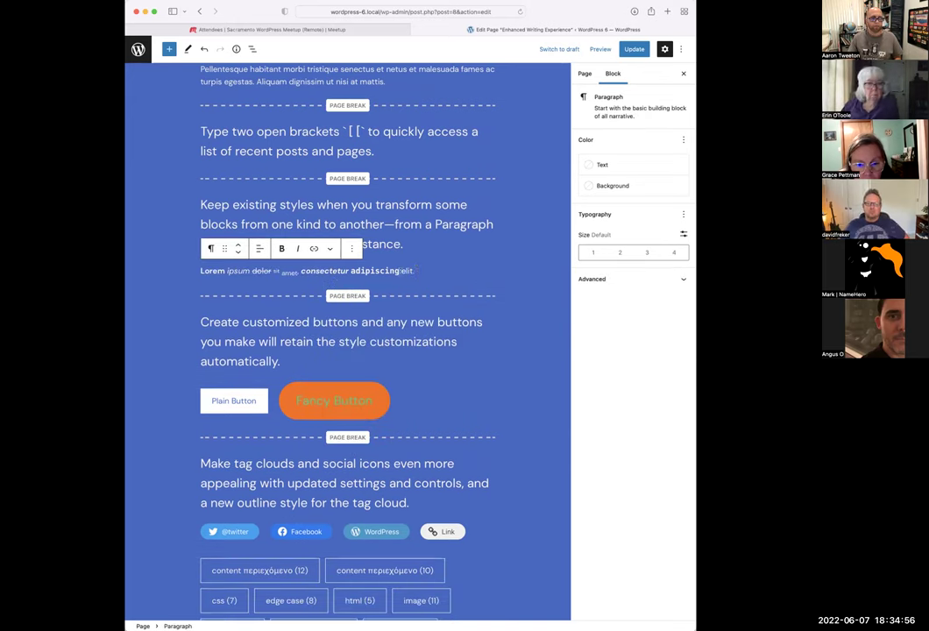
# Set the formatted Lorem ipsum paragraph apart with five empty paragraphs below it and three above it
pyautogui.press('Return')
pyautogui.press('Return')
pyautogui.press('Return')
pyautogui.press('Return')
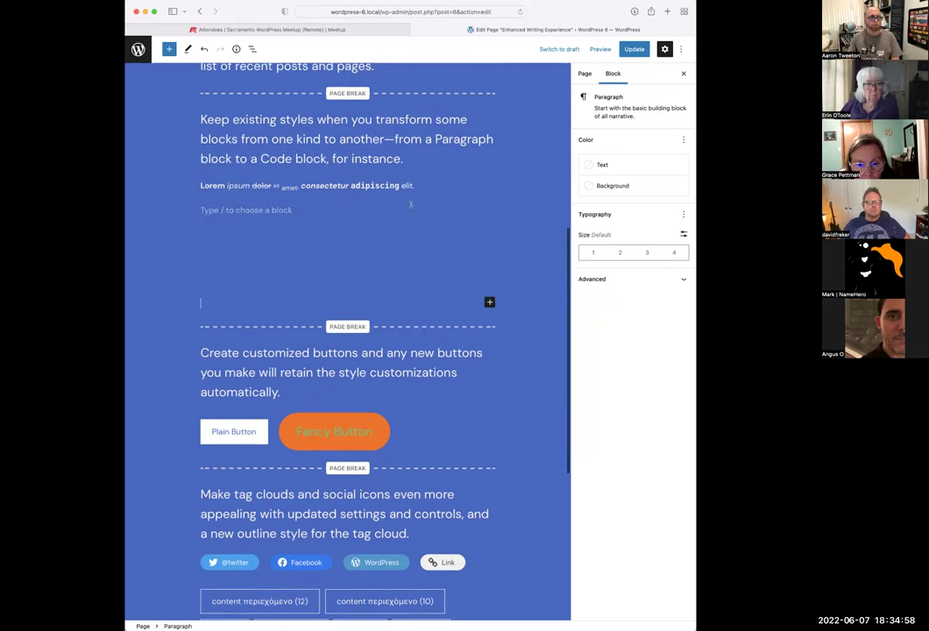
pyautogui.click(414, 159)
pyautogui.press('Return')
pyautogui.press('Return')
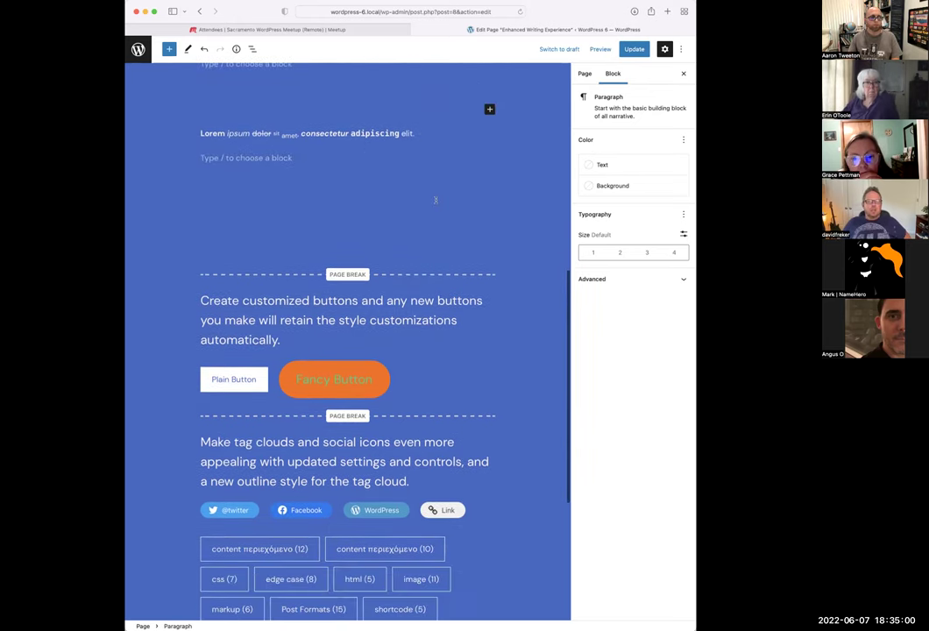
pyautogui.scroll(2, 435, 200)
pyautogui.click(421, 240)
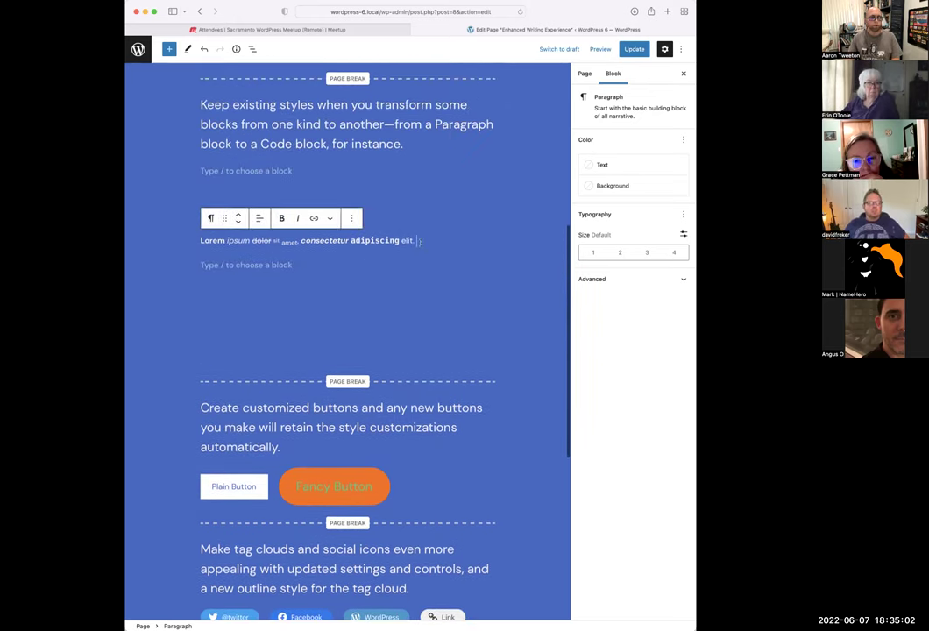
# Show the page's block list and check the text formatting of the words Lorem and ipsum in the sample paragraph
pyautogui.click(251, 48)
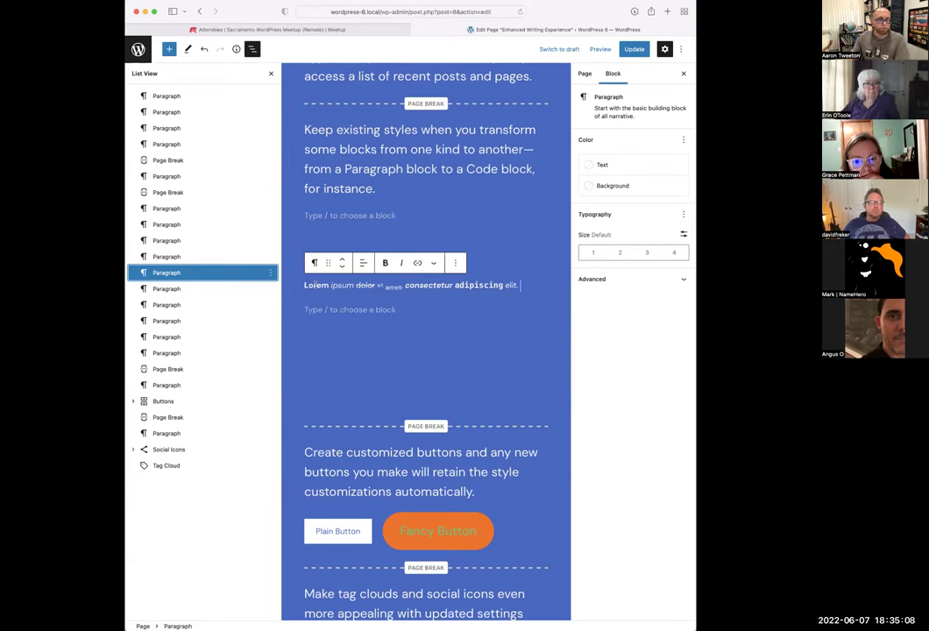
pyautogui.doubleClick(317, 285)
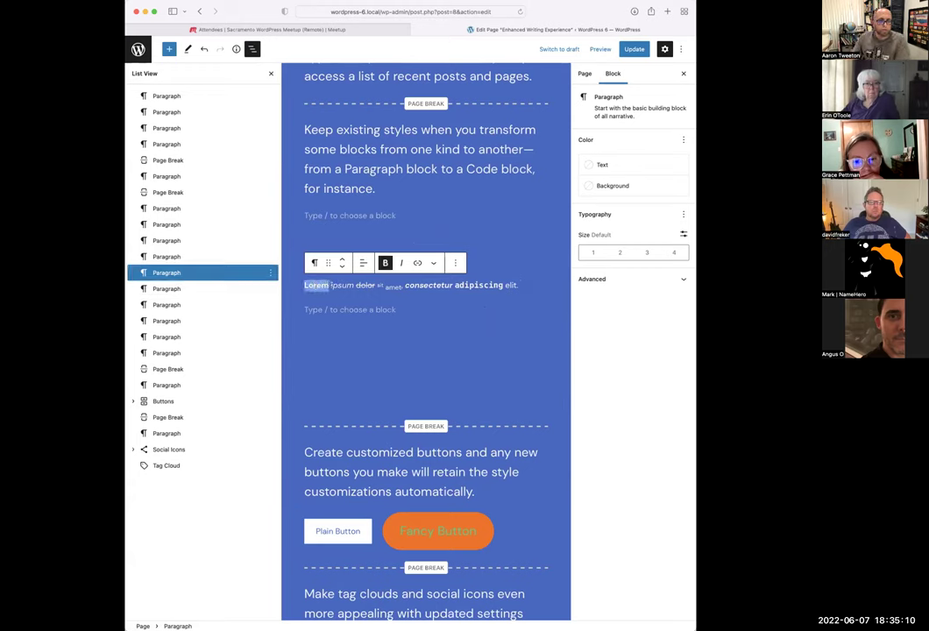
pyautogui.doubleClick(342, 285)
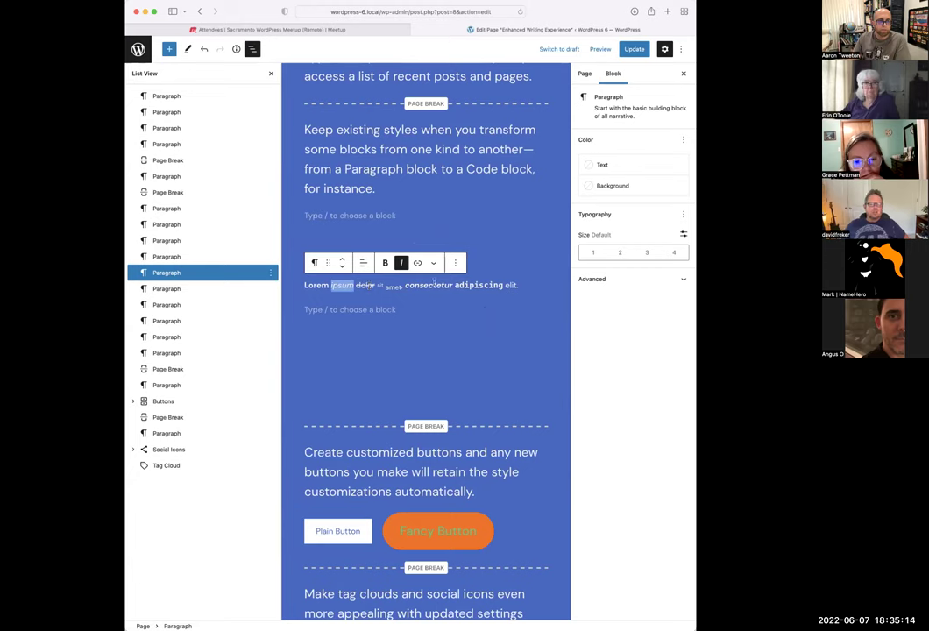
pyautogui.doubleClick(316, 285)
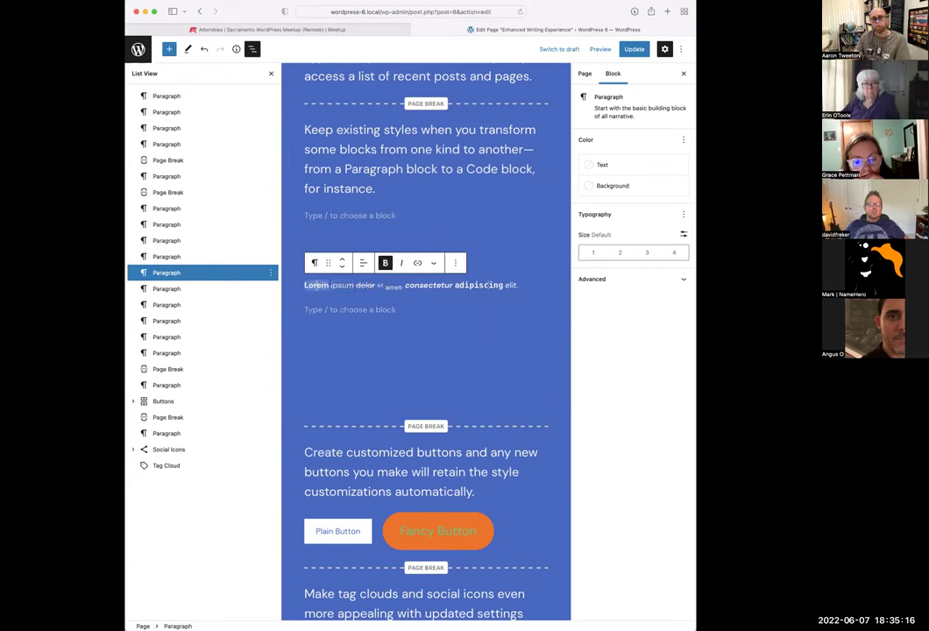
# Duplicate the formatted Lorem ipsum paragraph and transform the copy into a Quote block
pyautogui.click(455, 263)
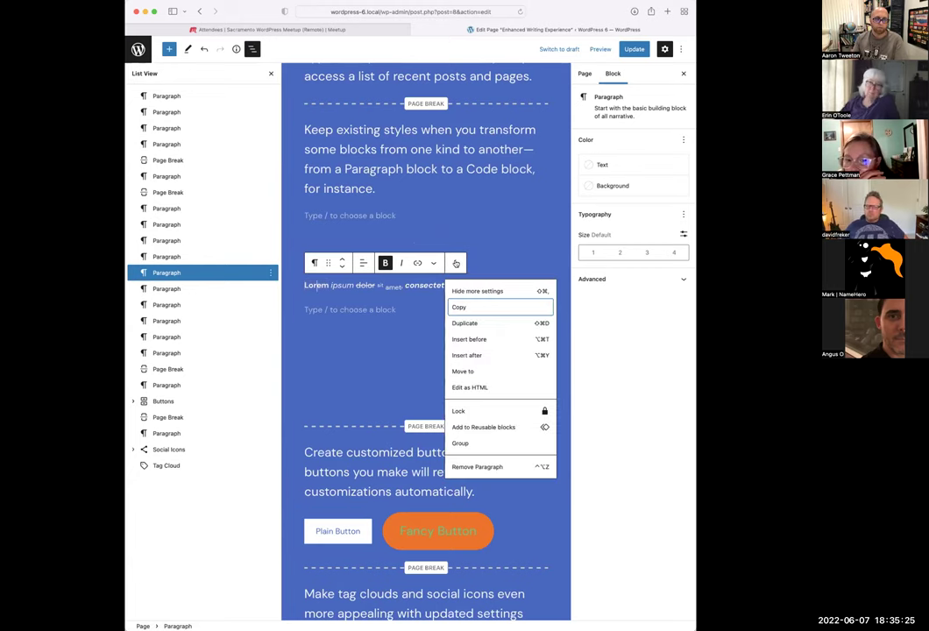
pyautogui.click(486, 325)
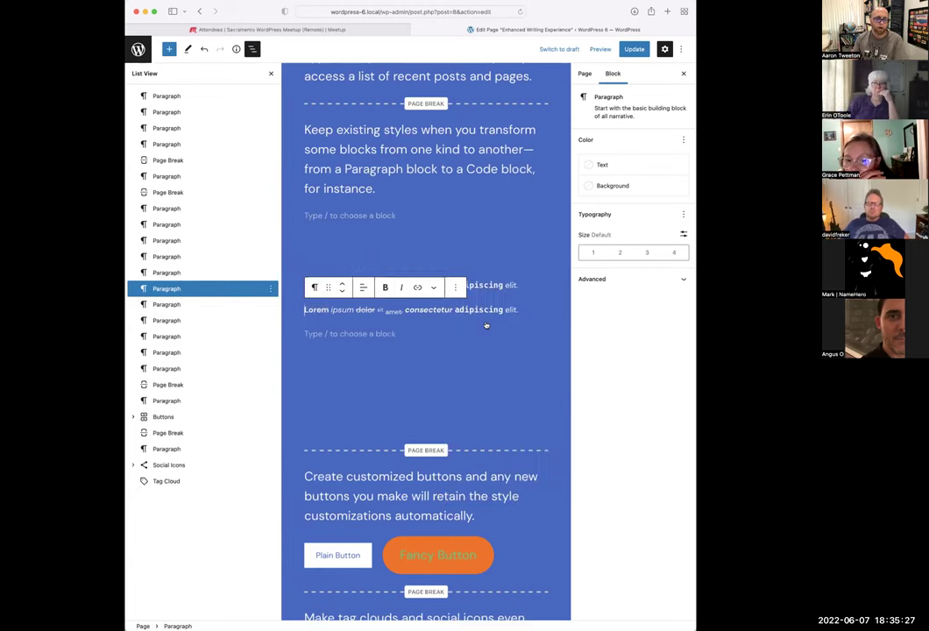
pyautogui.click(315, 287)
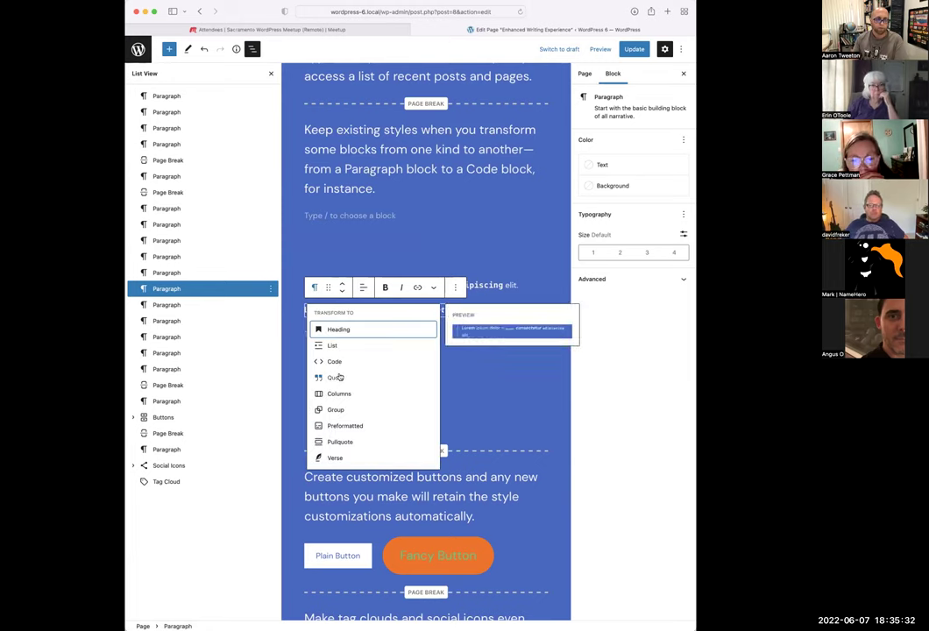
pyautogui.click(338, 378)
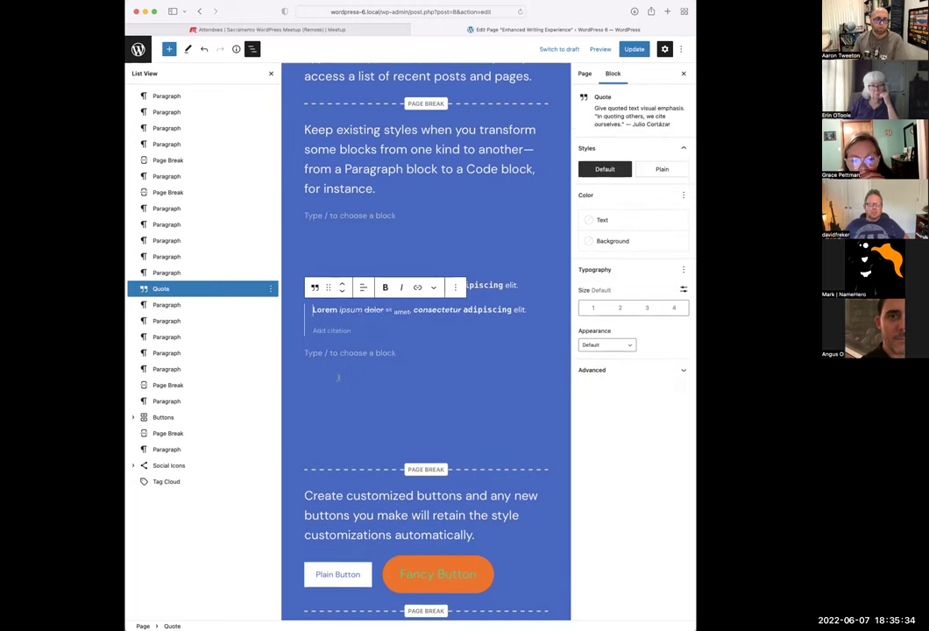
# Give the quote the citation "Some dead dude"
pyautogui.click(333, 331)
pyautogui.write('S')
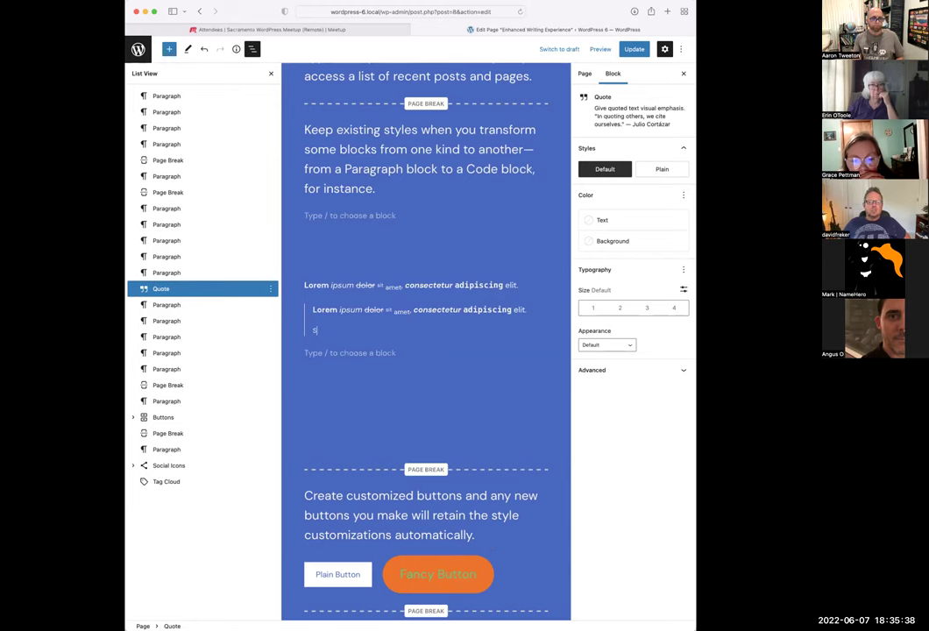
pyautogui.write('ome dead dude')
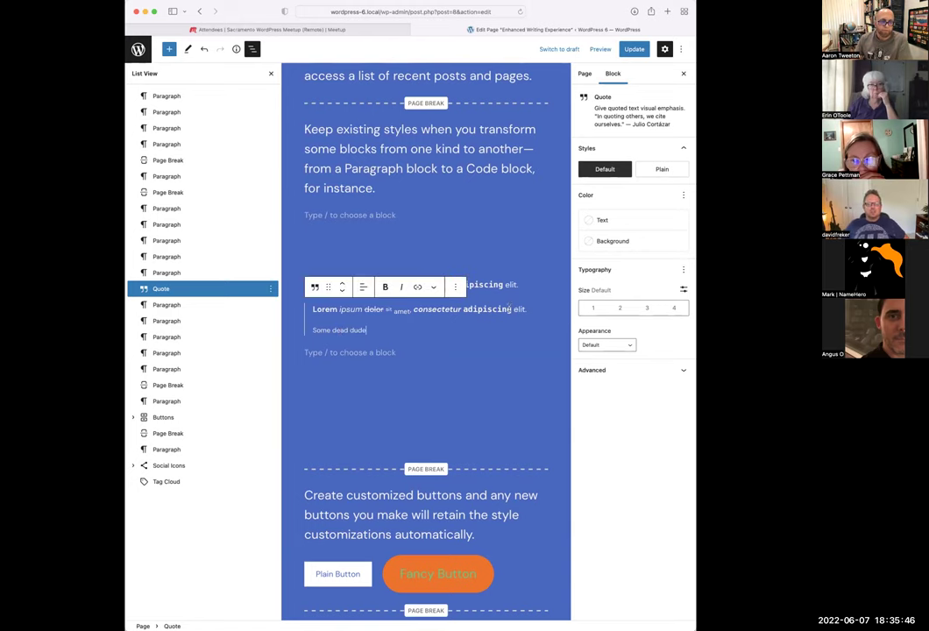
# Add a third button to the Buttons block, following on from the Fancy Button so it carries over its styling
pyautogui.scroll(-1, 478, 340)
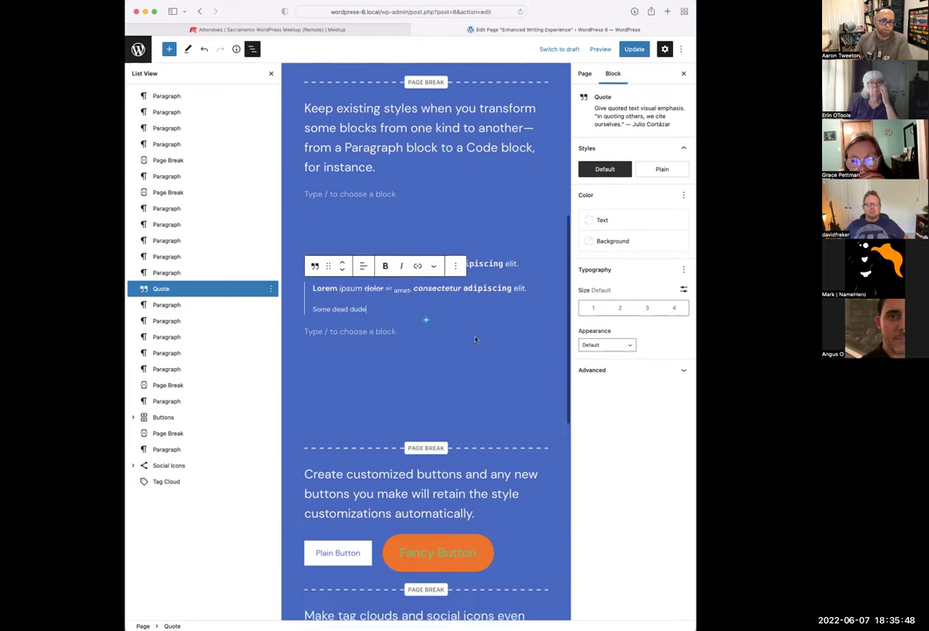
pyautogui.scroll(-6, 481, 341)
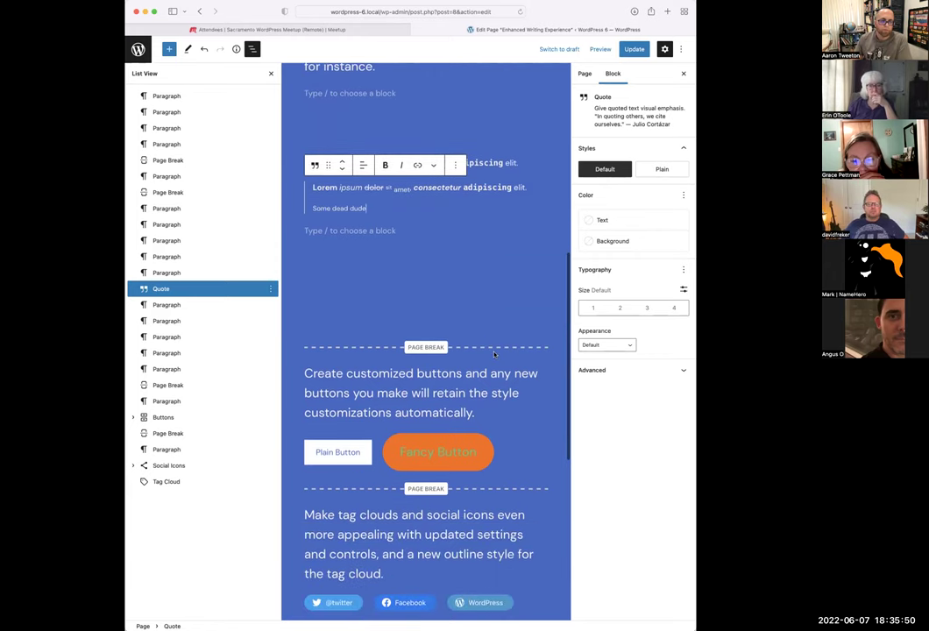
pyautogui.scroll(-2, 493, 349)
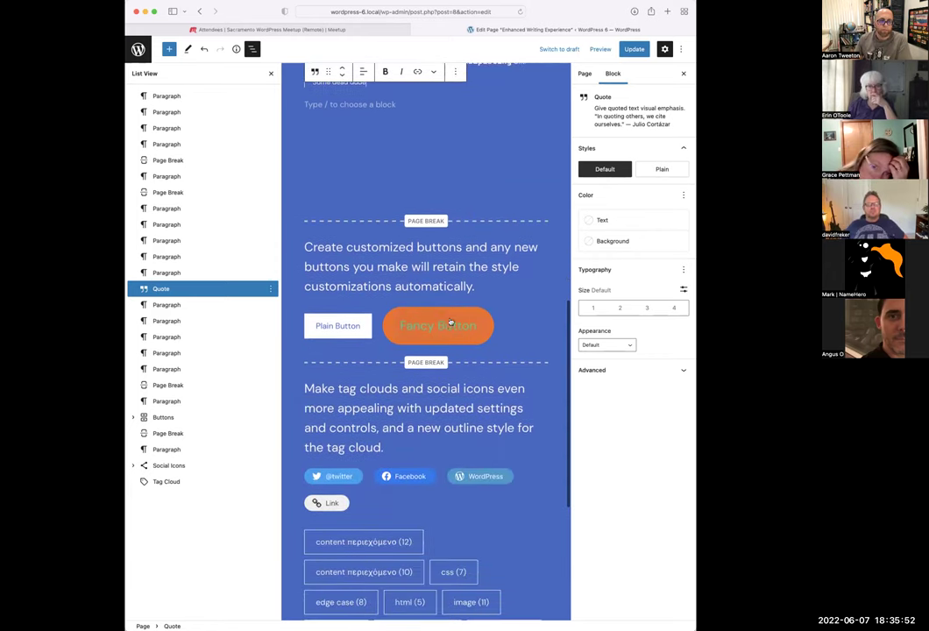
pyautogui.click(509, 333)
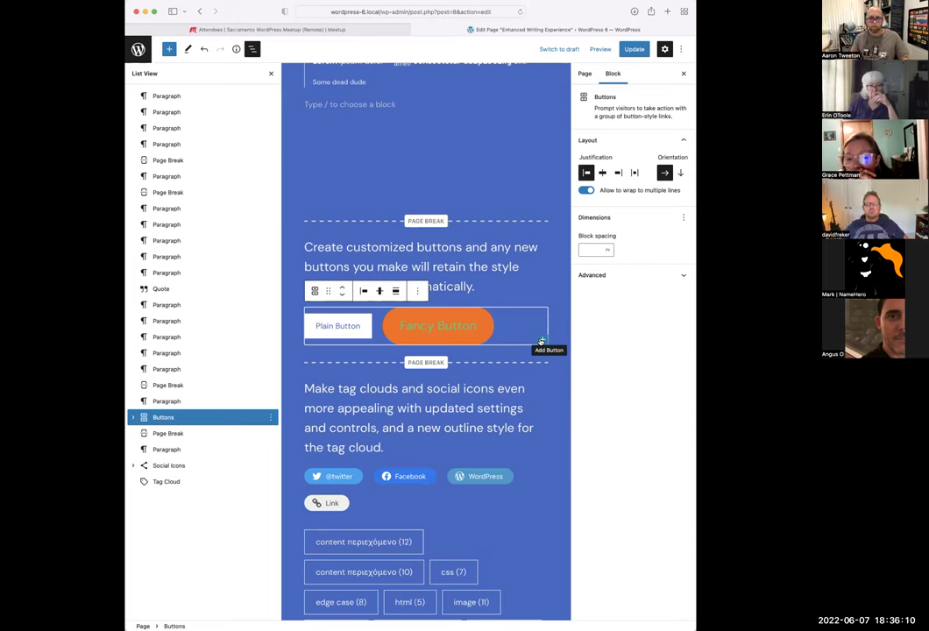
pyautogui.click(465, 326)
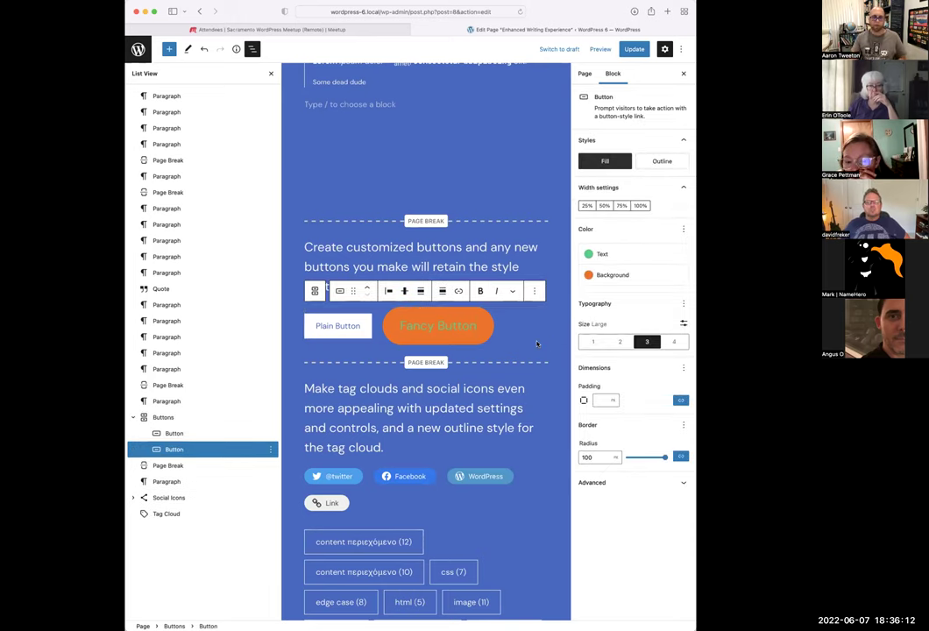
pyautogui.click(539, 345)
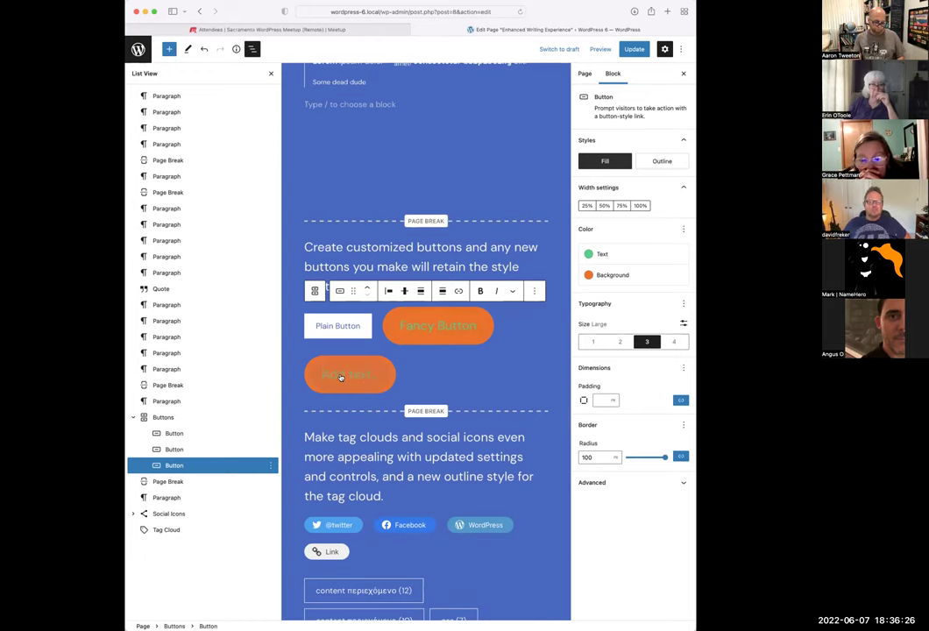
# Label the new button "New pumpkin button"
pyautogui.write('New B')
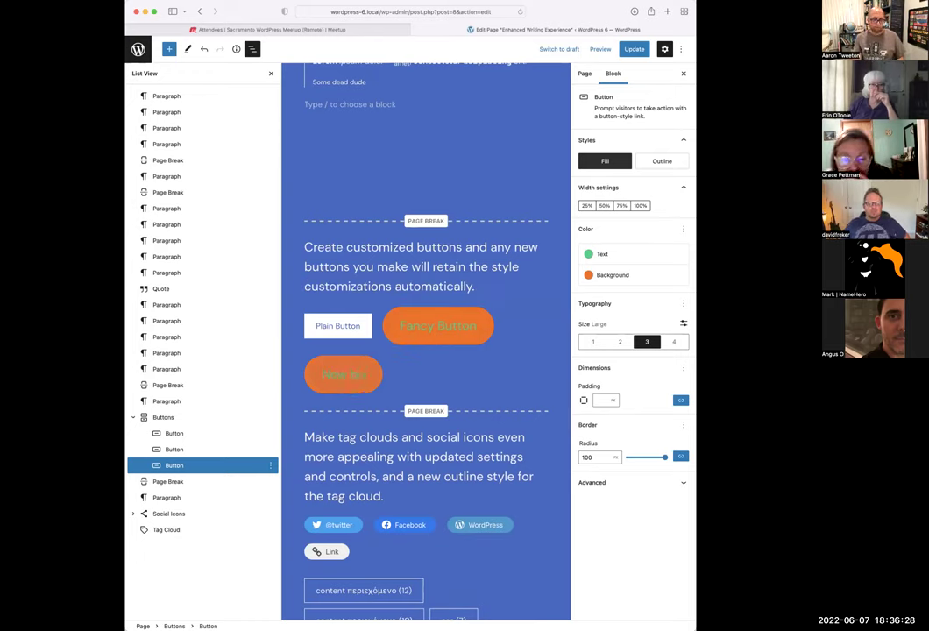
pyautogui.press('BackSpace')
pyautogui.write('mpkin is')
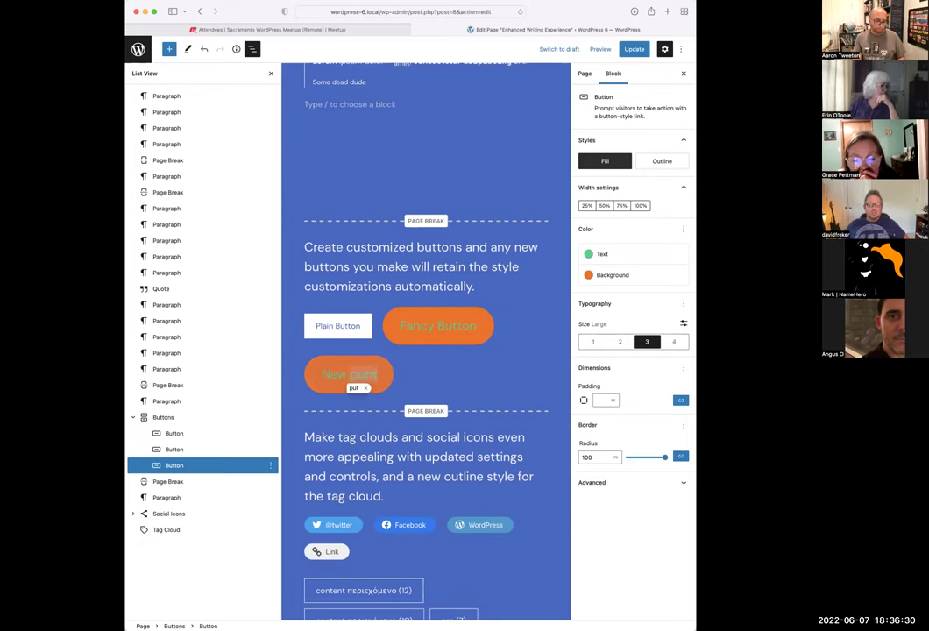
pyautogui.write('tton')
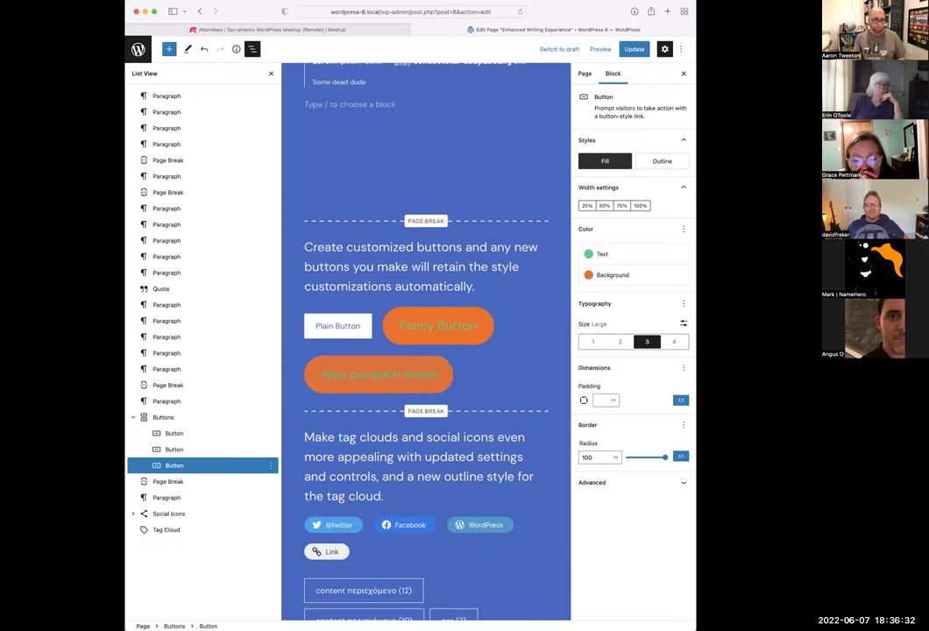
# Examine the Social Icons block's style and link settings, plus the Twitter icon's link address and label
pyautogui.scroll(-3, 527, 387)
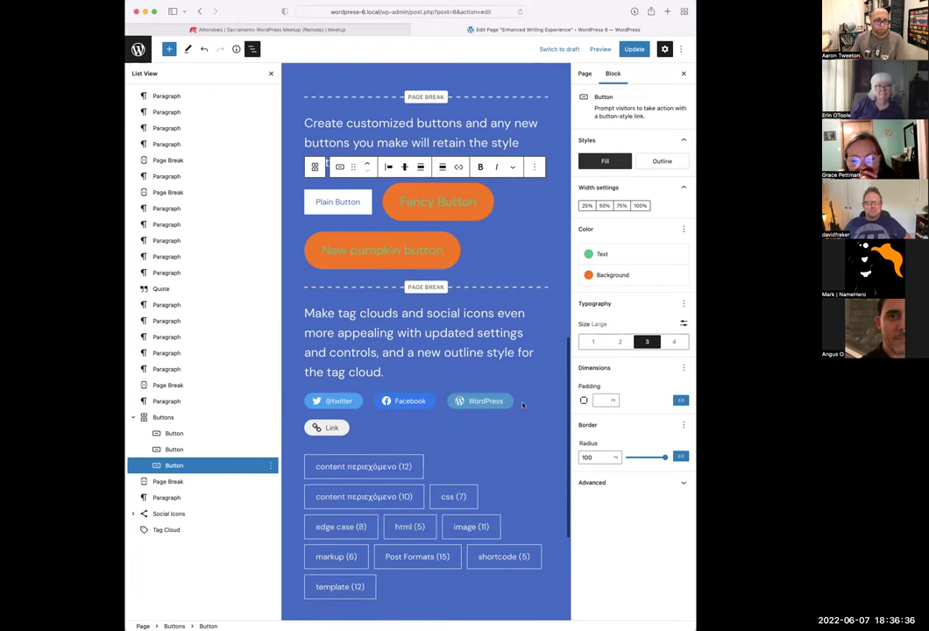
pyautogui.click(524, 404)
pyautogui.scroll(-1, 522, 377)
pyautogui.scroll(-1, 523, 369)
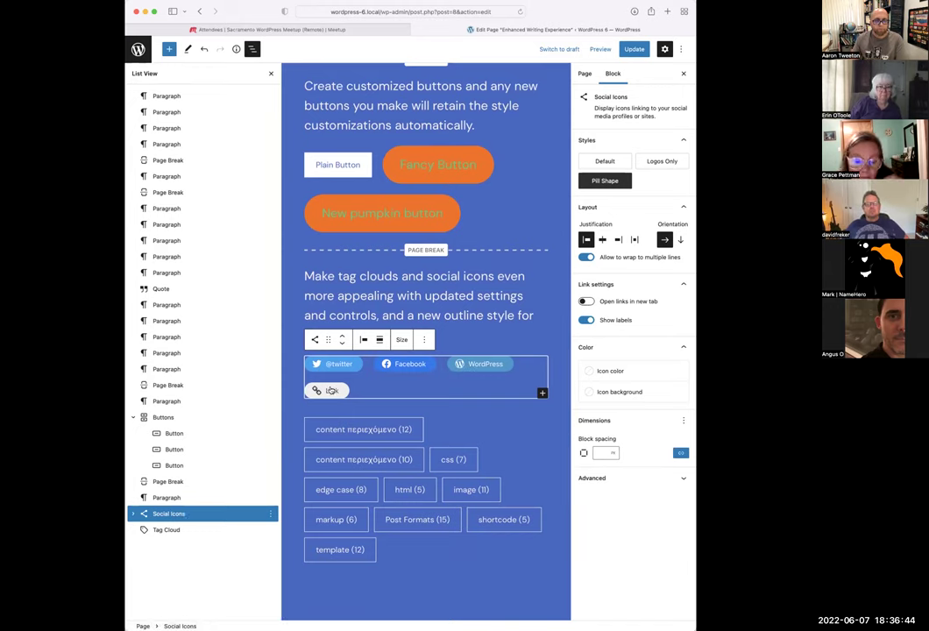
pyautogui.moveTo(601, 170)
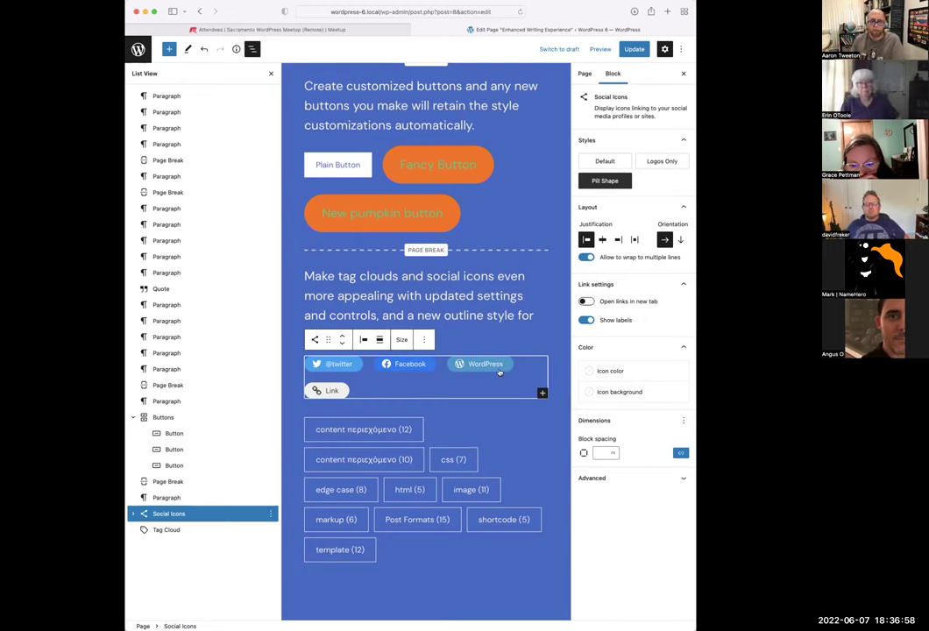
pyautogui.click(341, 366)
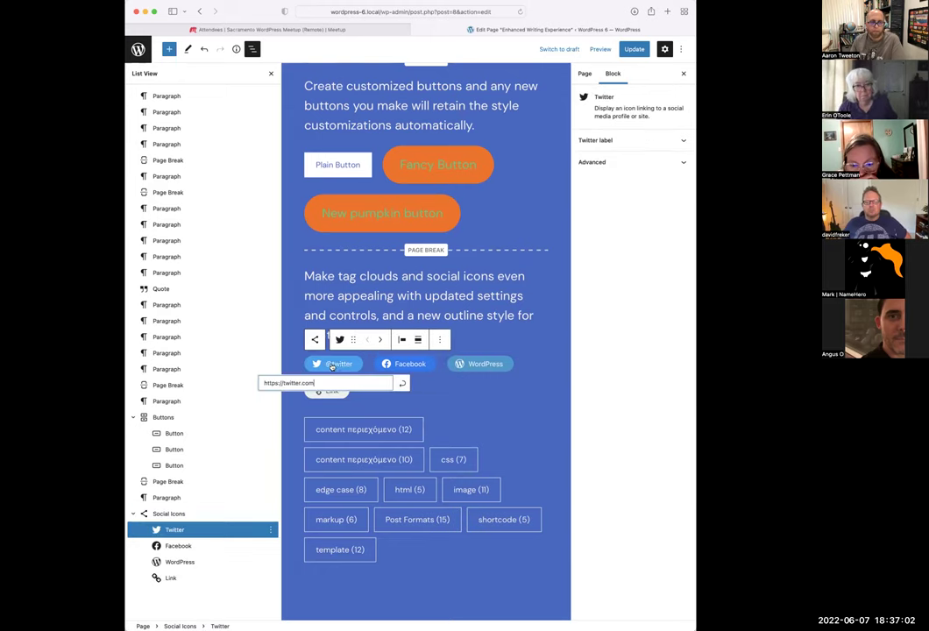
pyautogui.click(319, 367)
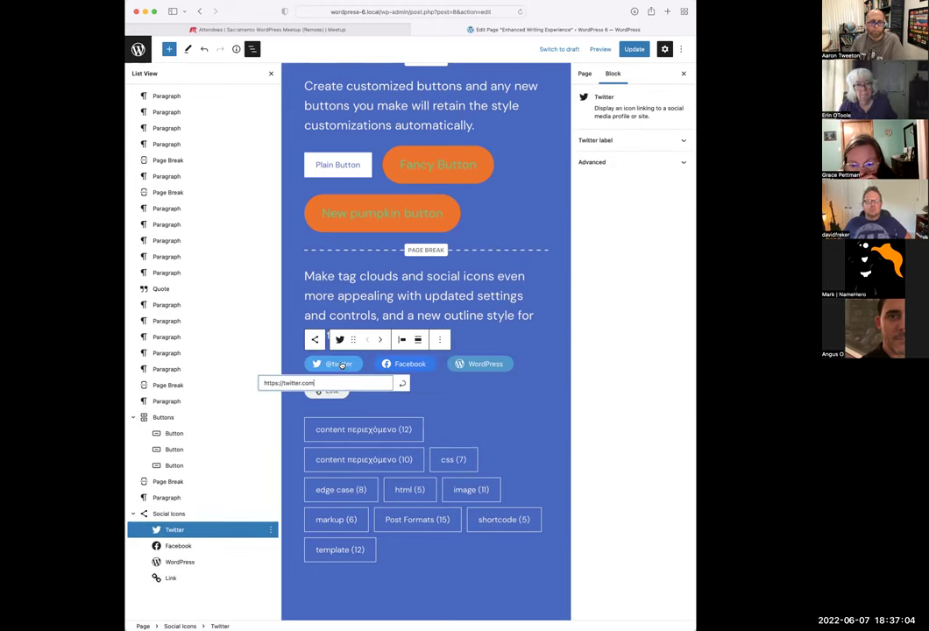
pyautogui.click(644, 140)
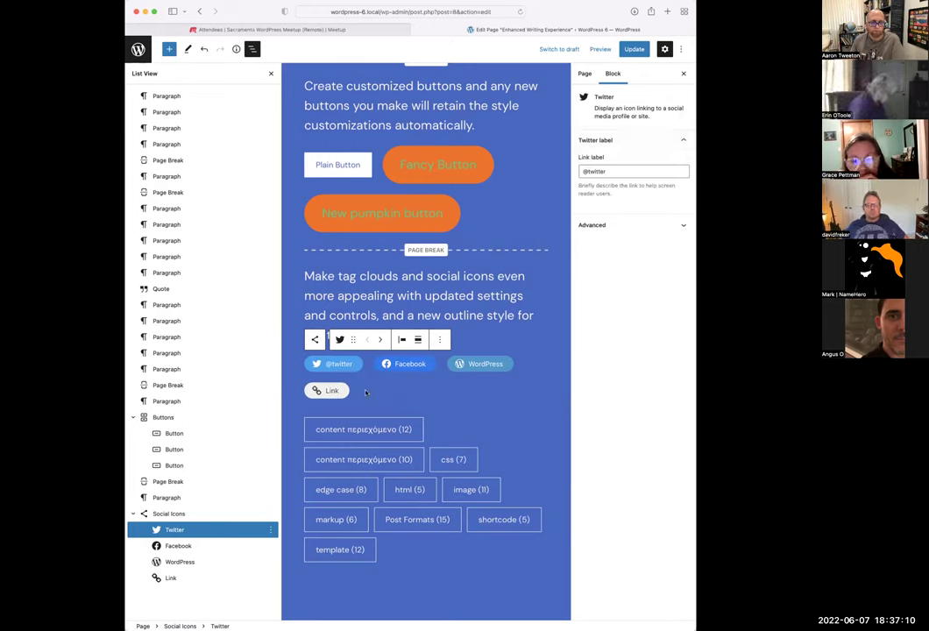
# Try the Default style on the Tag Cloud block and switch it back to Outline
pyautogui.click(425, 388)
pyautogui.click(484, 429)
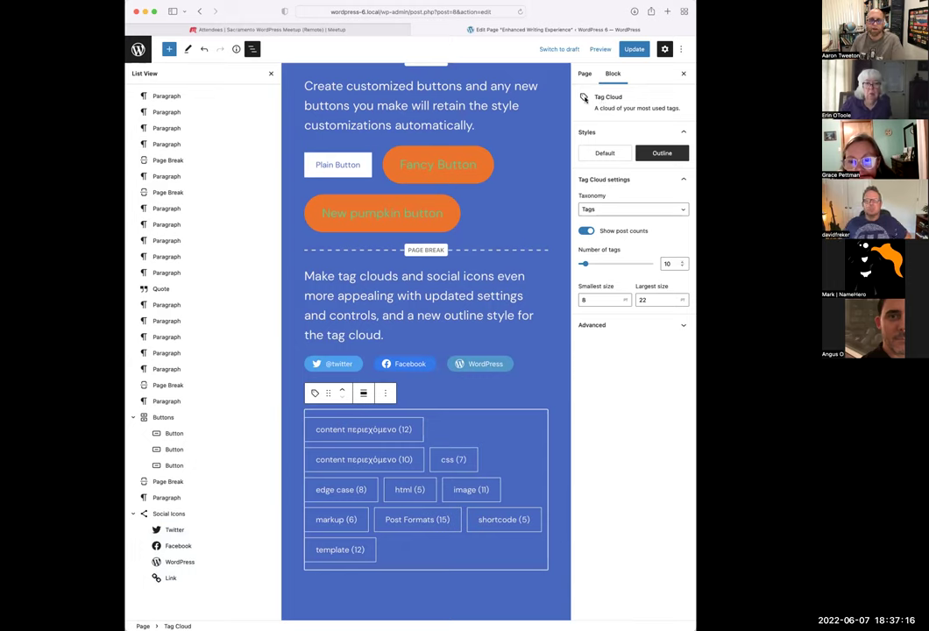
pyautogui.click(605, 152)
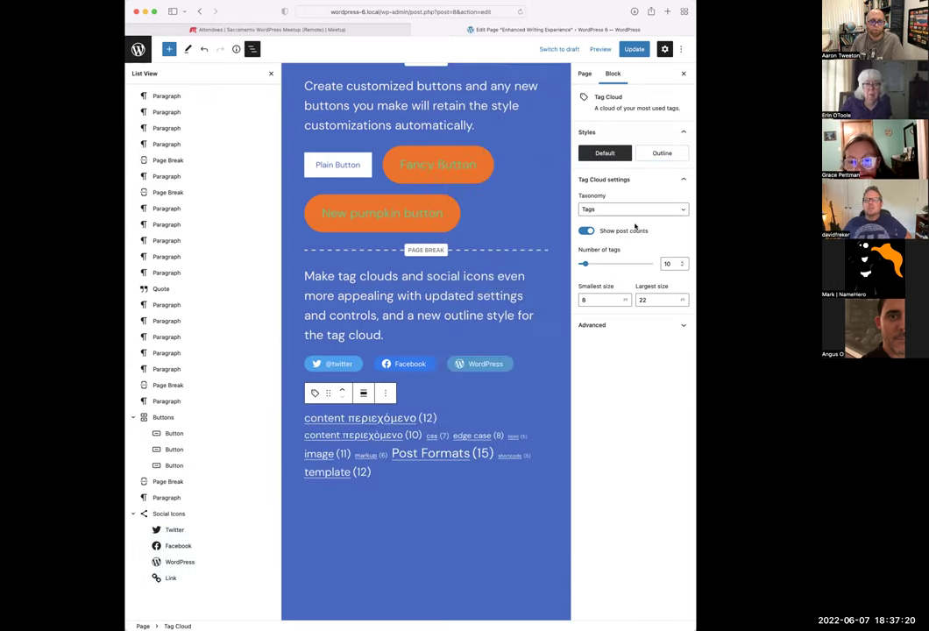
pyautogui.click(662, 154)
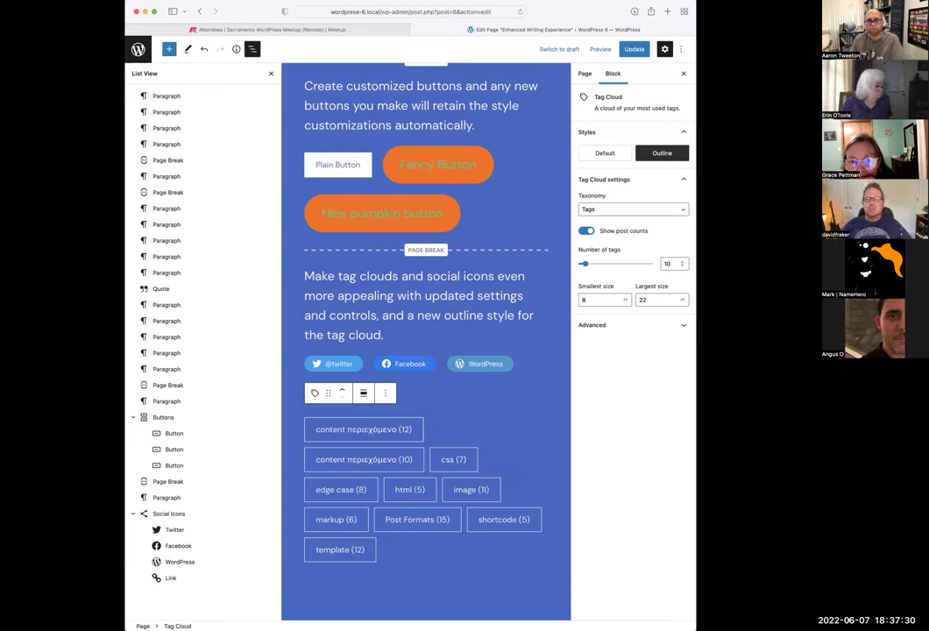
# Update the page and view part 5 of the published page on the site
pyautogui.click(643, 52)
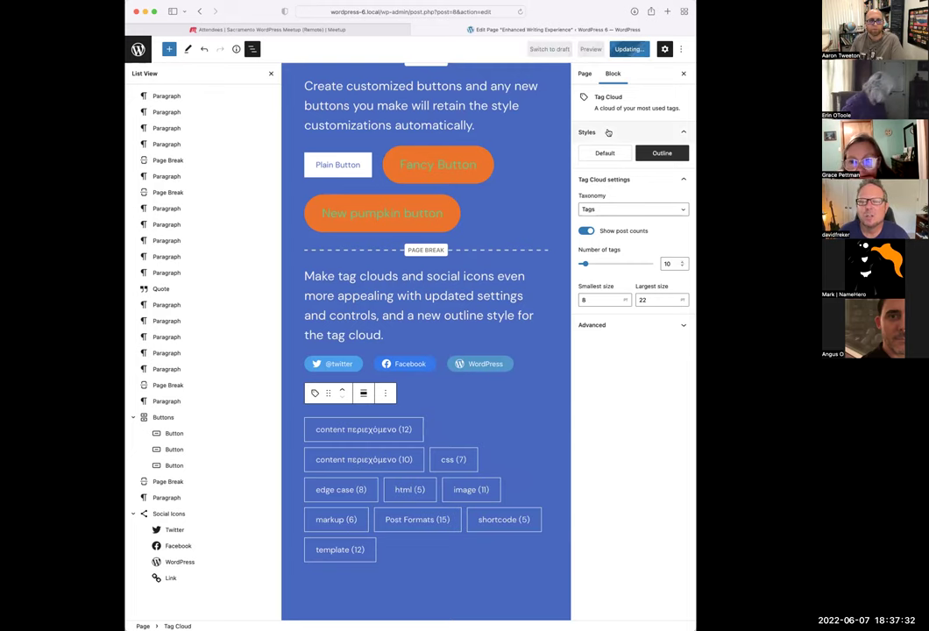
pyautogui.click(211, 602)
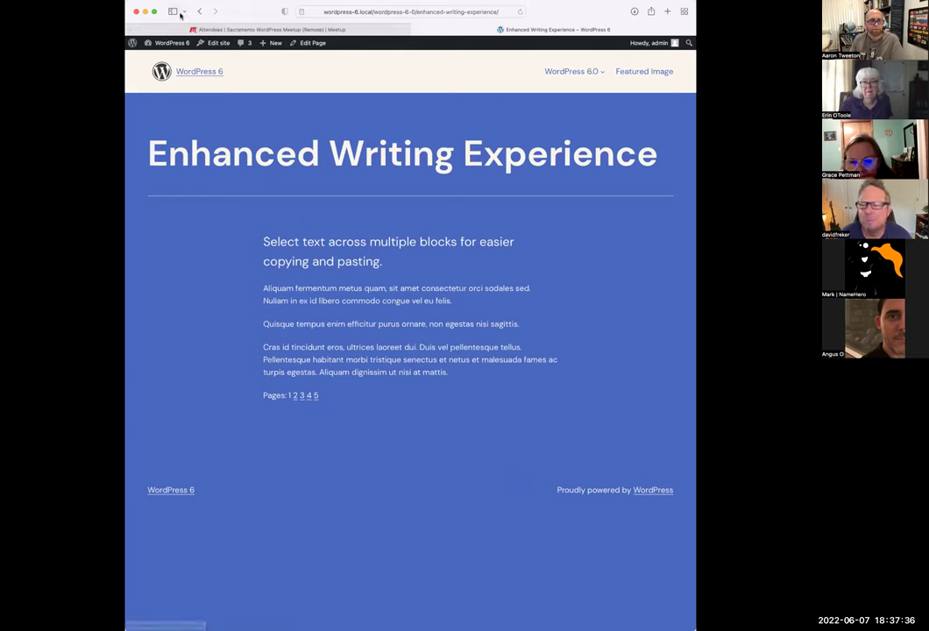
pyautogui.click(319, 395)
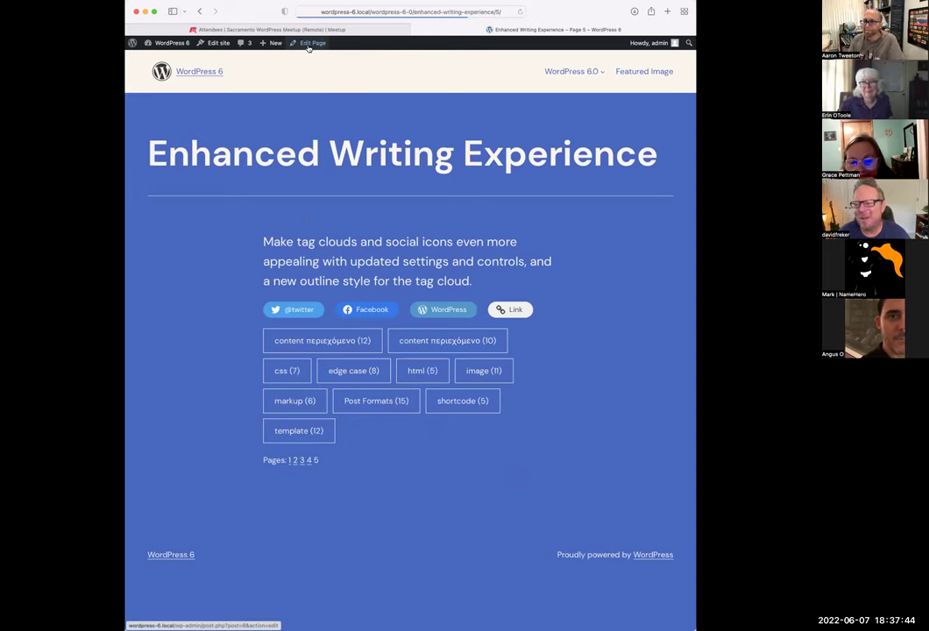
# Reopen the page for editing and give the Tag Cloud block the Default style
pyautogui.click(308, 45)
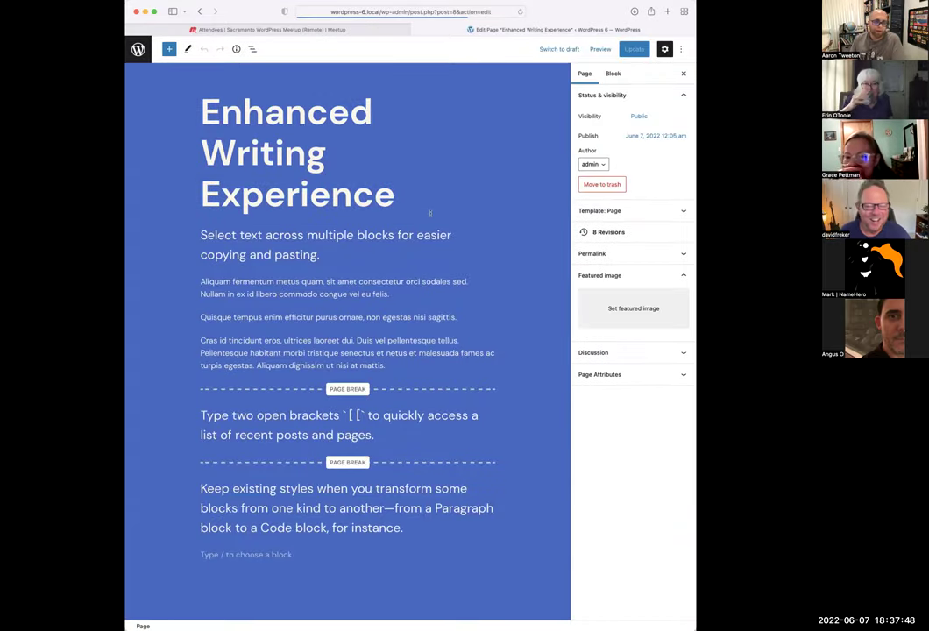
pyautogui.scroll(-5, 430, 227)
pyautogui.scroll(-8, 434, 235)
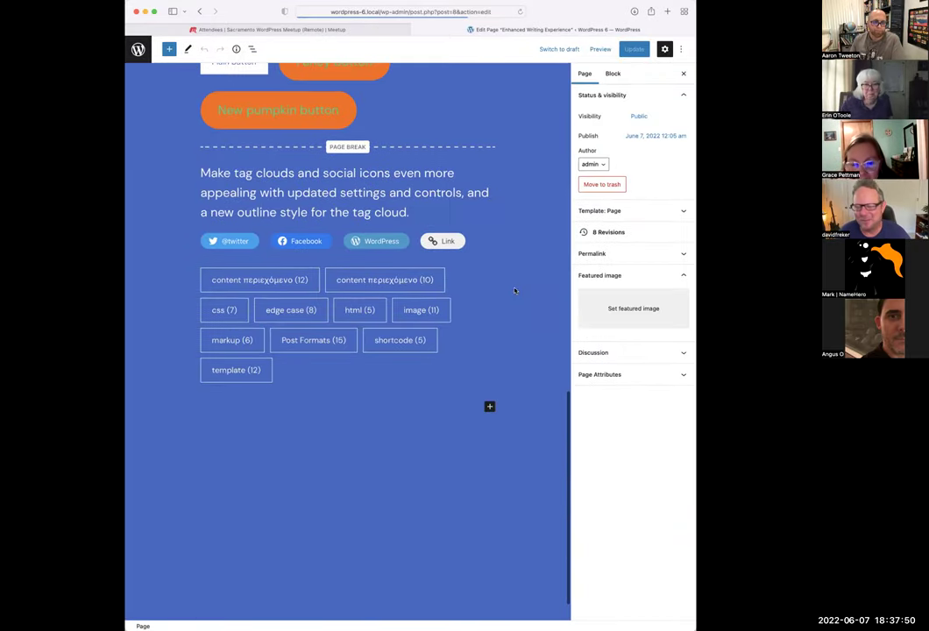
pyautogui.click(464, 291)
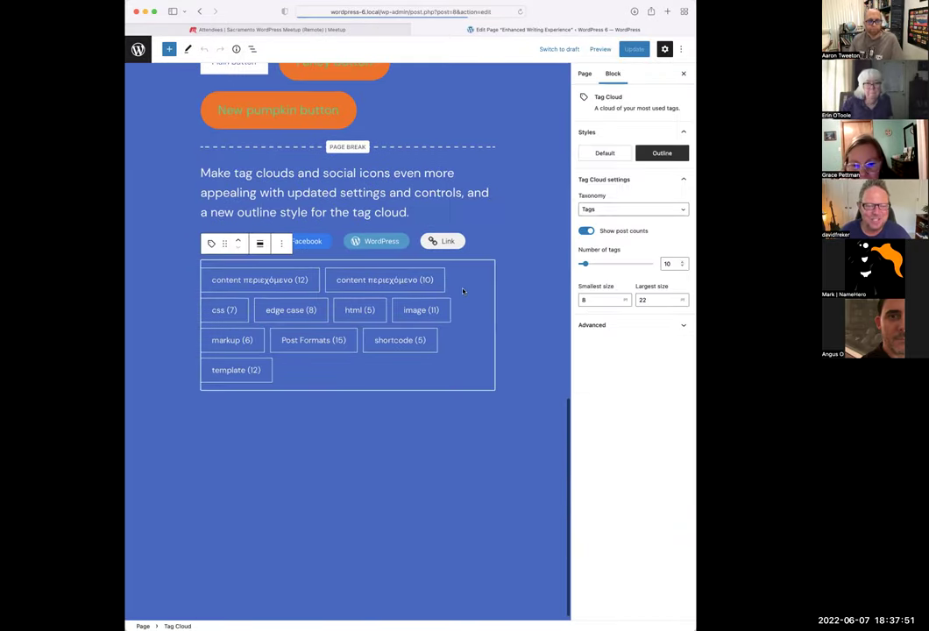
pyautogui.click(618, 154)
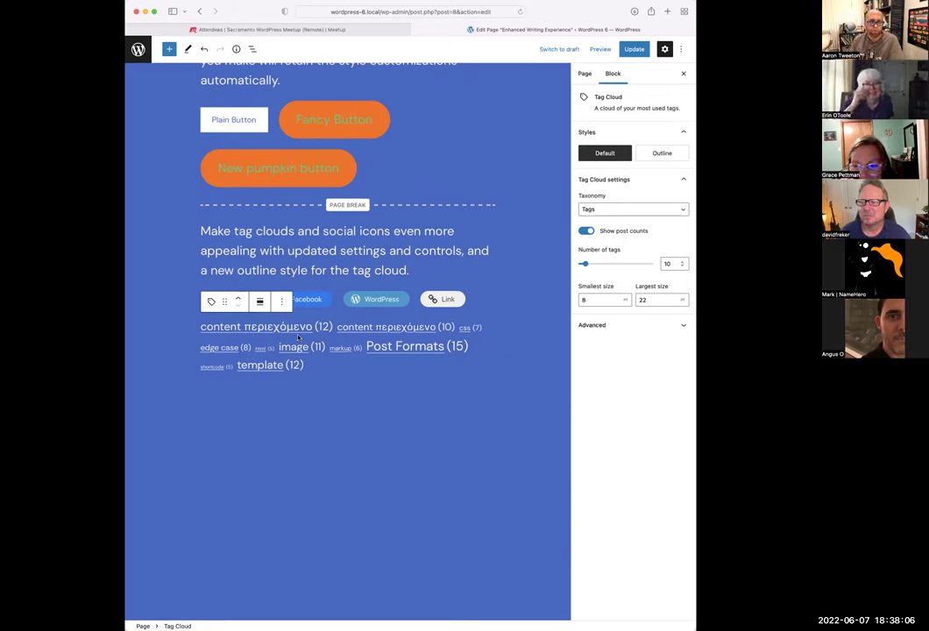
# Set both the smallest and largest tag sizes of the tag cloud to 16 and turn off its post counts
pyautogui.click(474, 342)
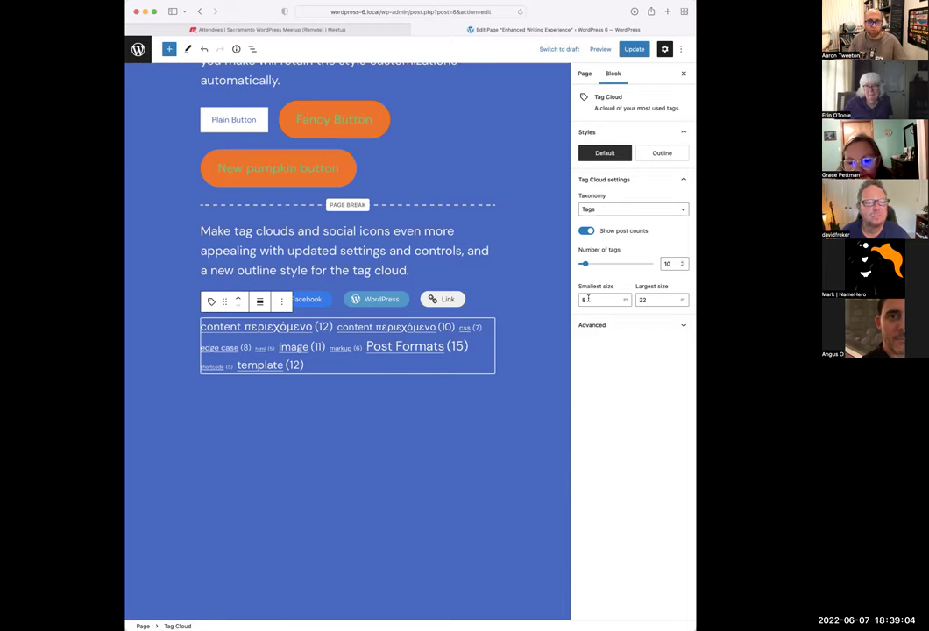
pyautogui.click(587, 299)
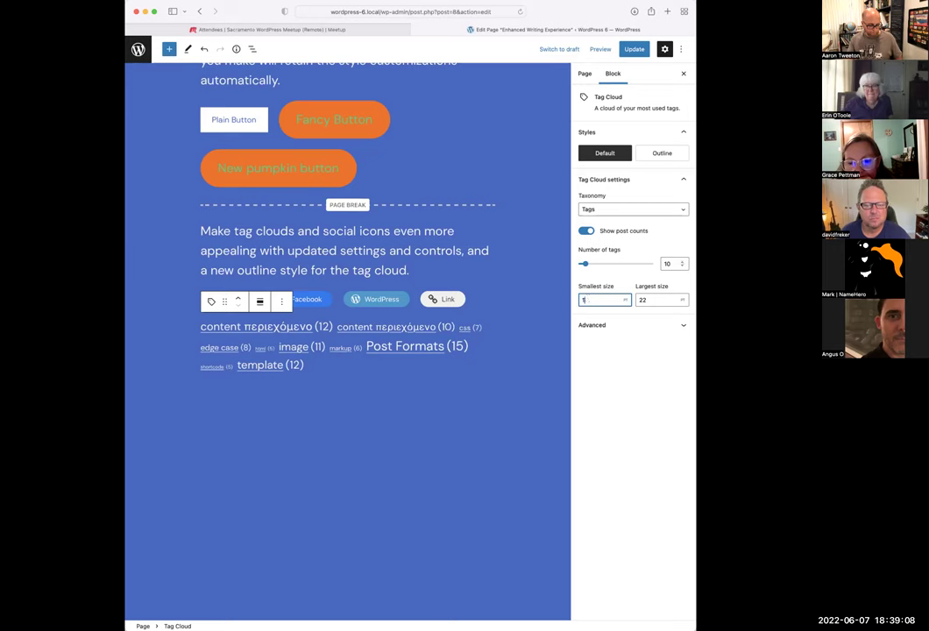
pyautogui.doubleClick(641, 299)
pyautogui.write('16')
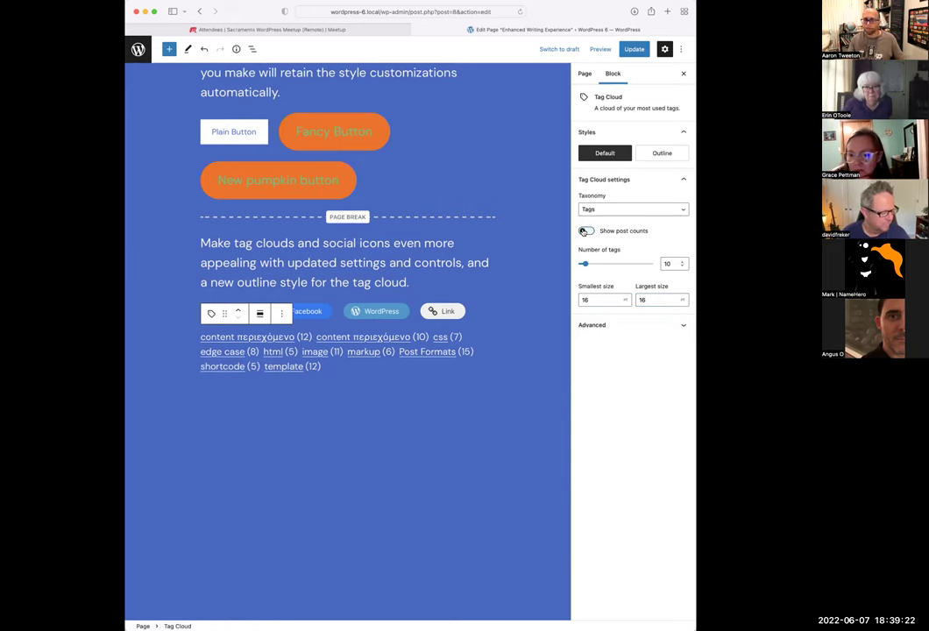
pyautogui.click(584, 231)
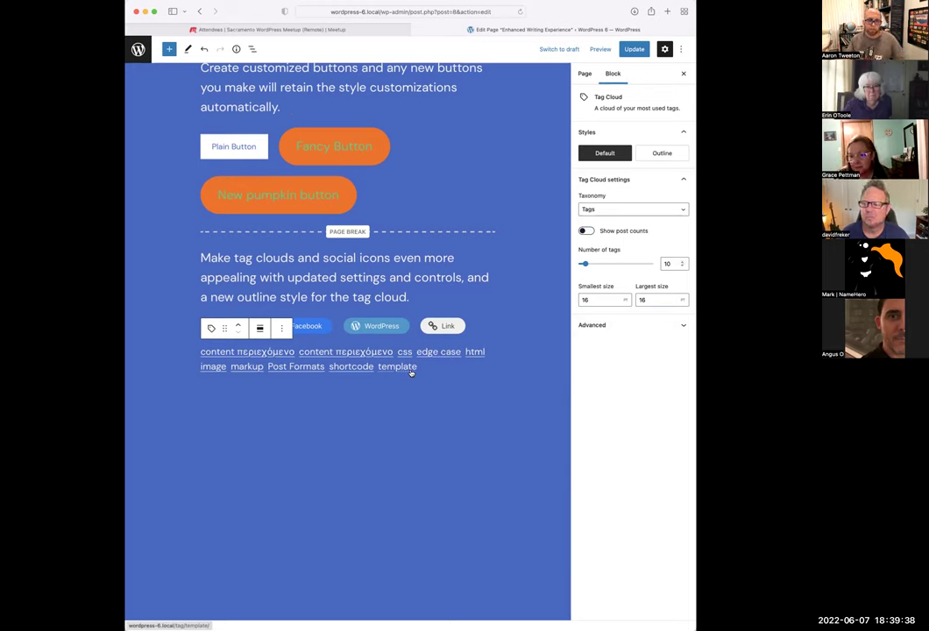
# Set the tag cloud's smallest size to 6 and its largest size to 64
pyautogui.doubleClick(588, 300)
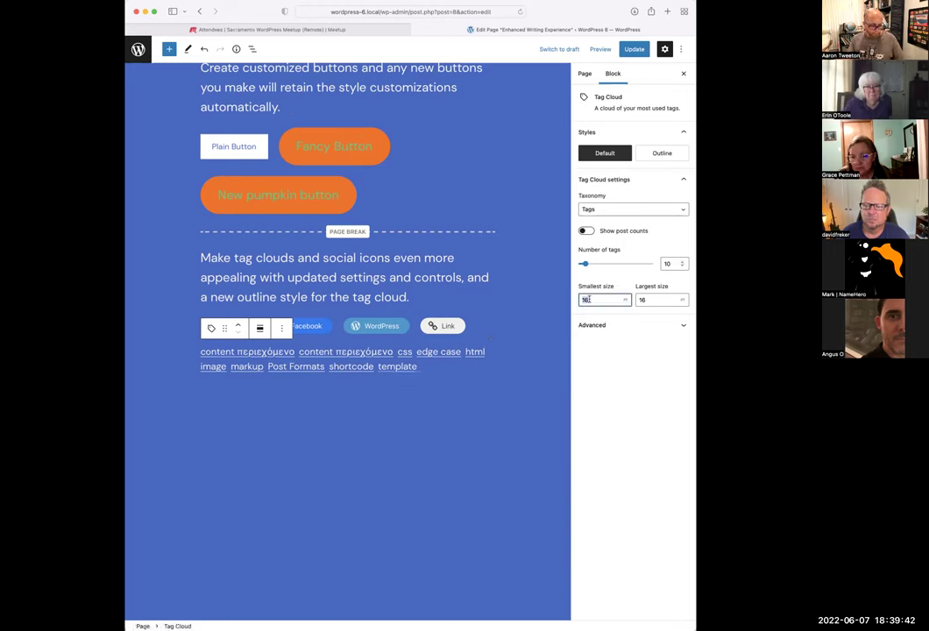
pyautogui.write('6')
pyautogui.doubleClick(646, 299)
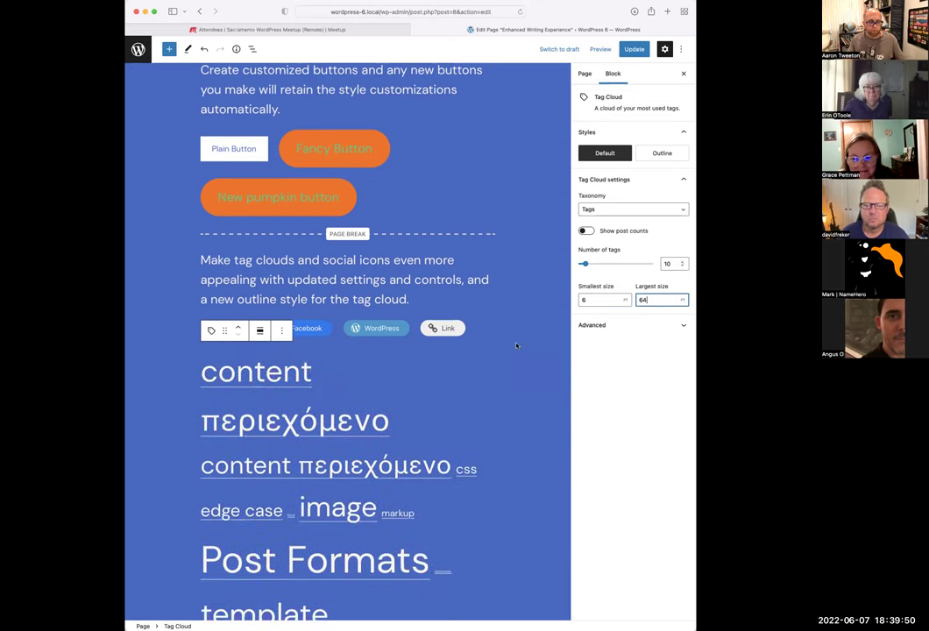
pyautogui.scroll(-3, 515, 344)
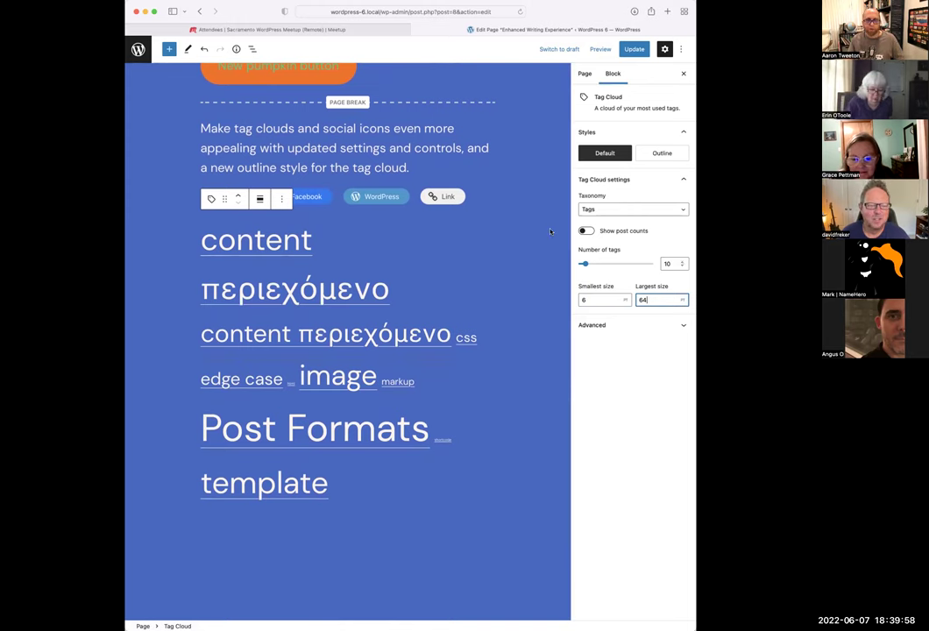
# Try the Categories taxonomy for the tag cloud, and set it back to Tags
pyautogui.scroll(3, 551, 231)
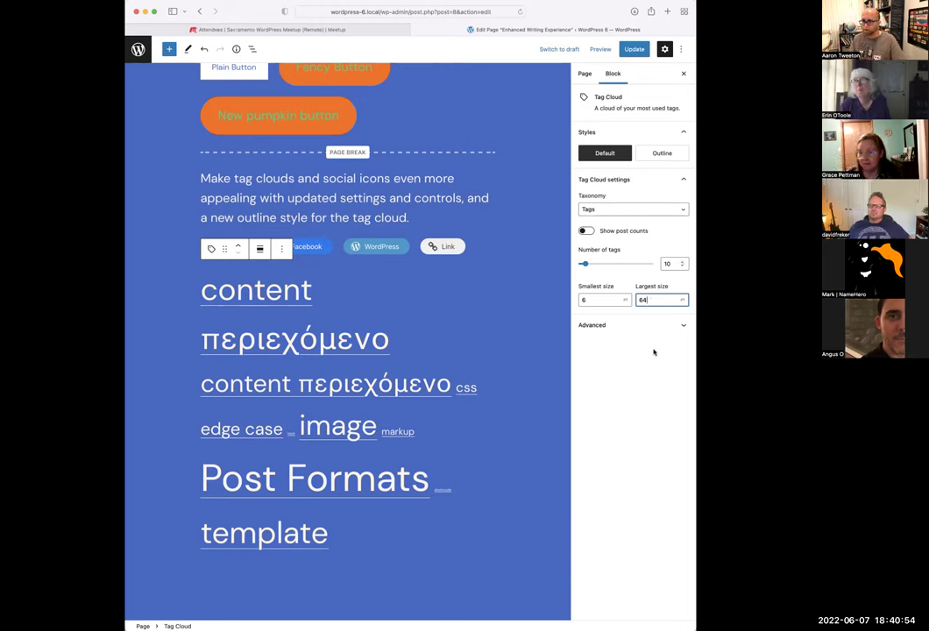
pyautogui.click(482, 399)
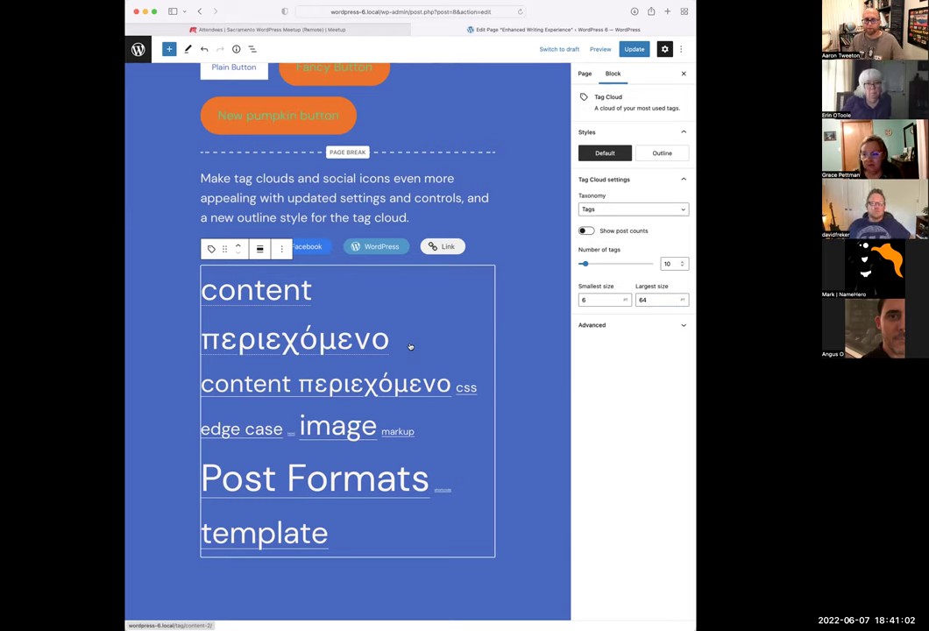
pyautogui.click(682, 211)
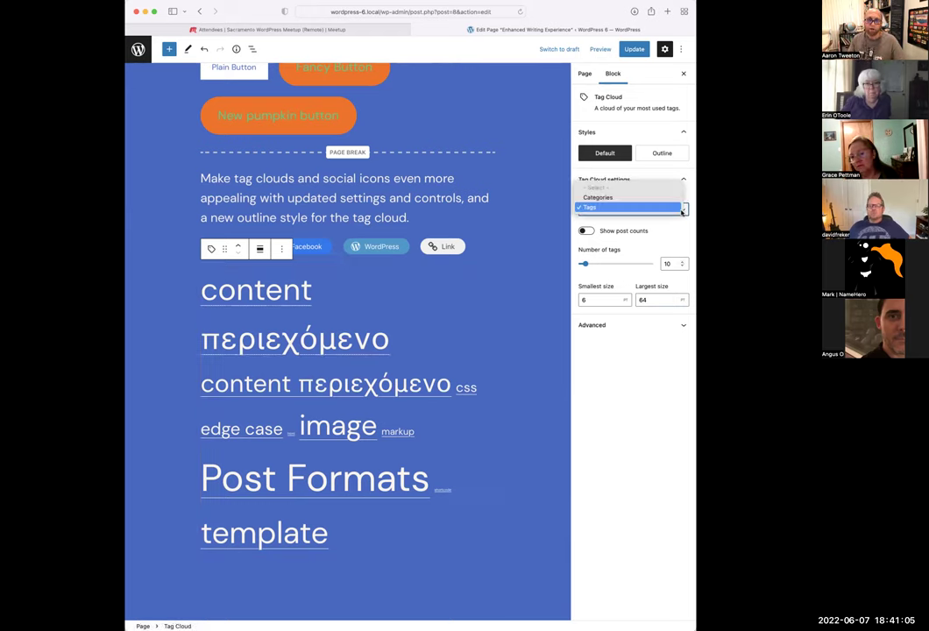
pyautogui.click(617, 207)
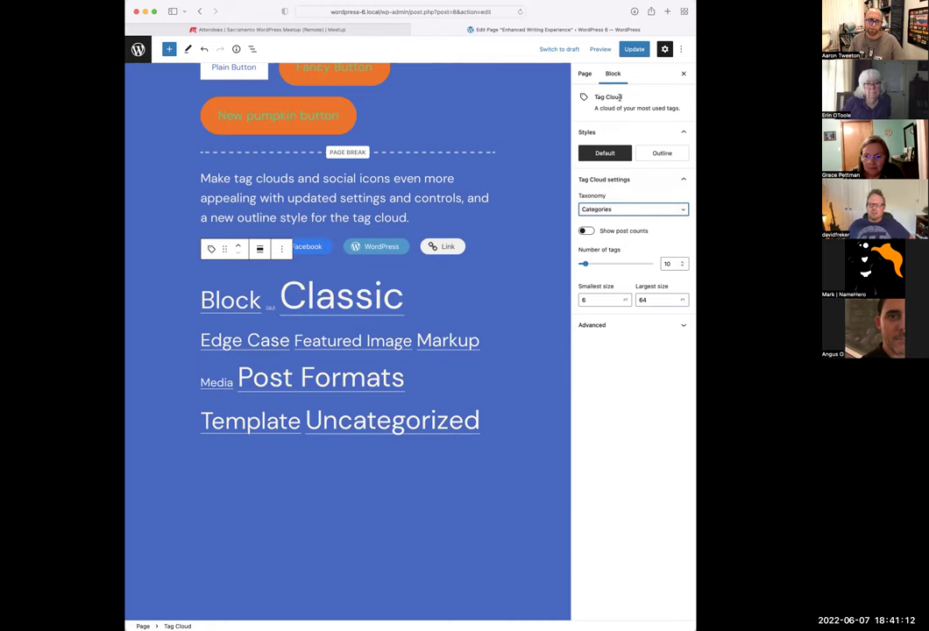
pyautogui.click(486, 318)
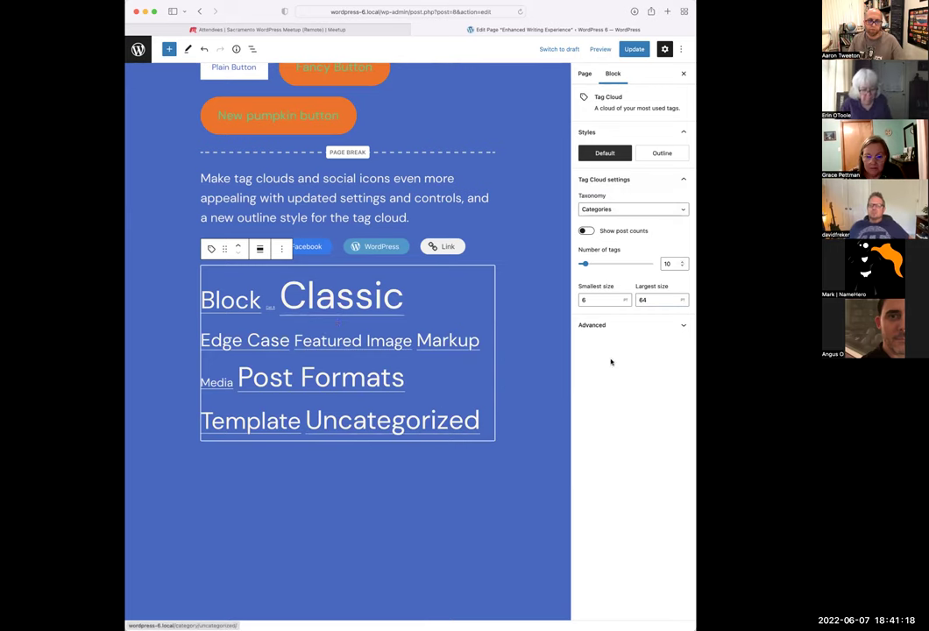
pyautogui.click(656, 209)
pyautogui.click(635, 217)
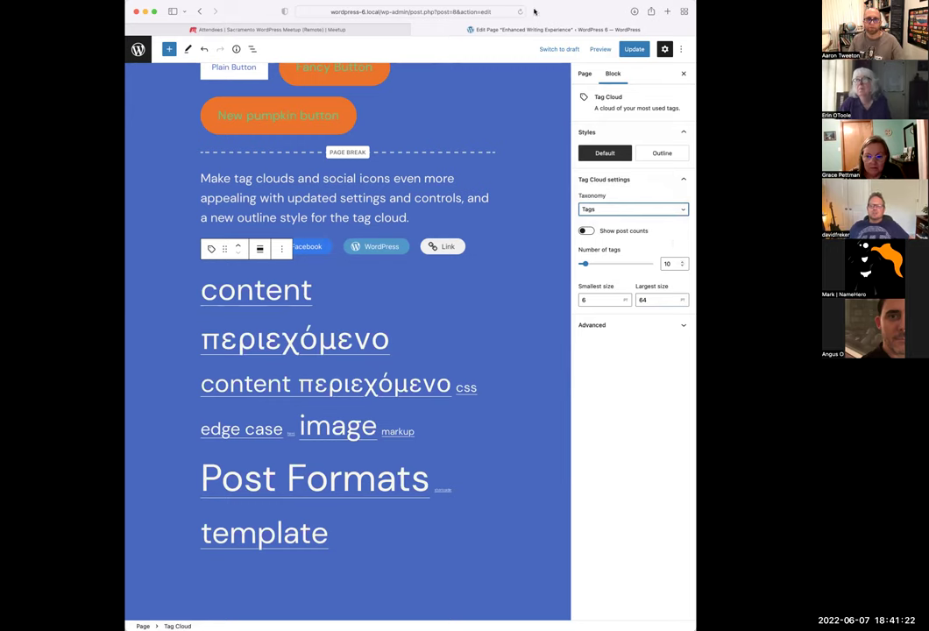
# Update the page, view it on the site and go to the Style Switching page
pyautogui.click(635, 50)
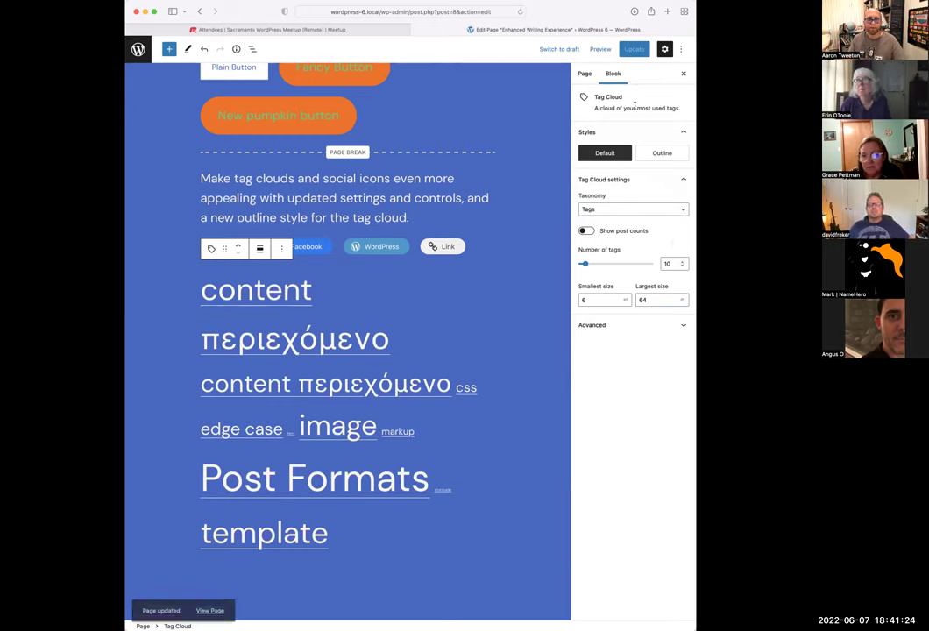
pyautogui.click(212, 603)
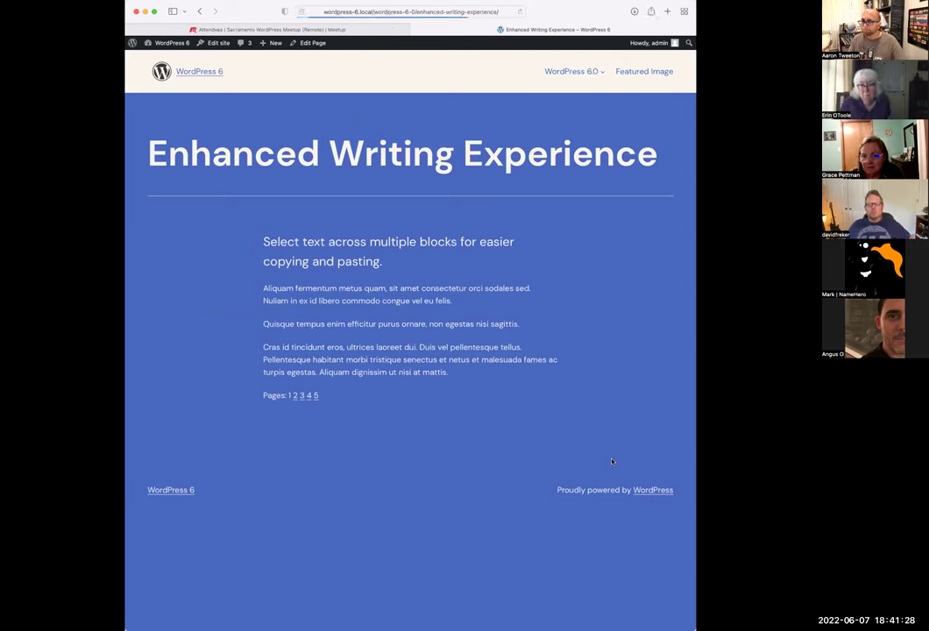
pyautogui.moveTo(602, 76)
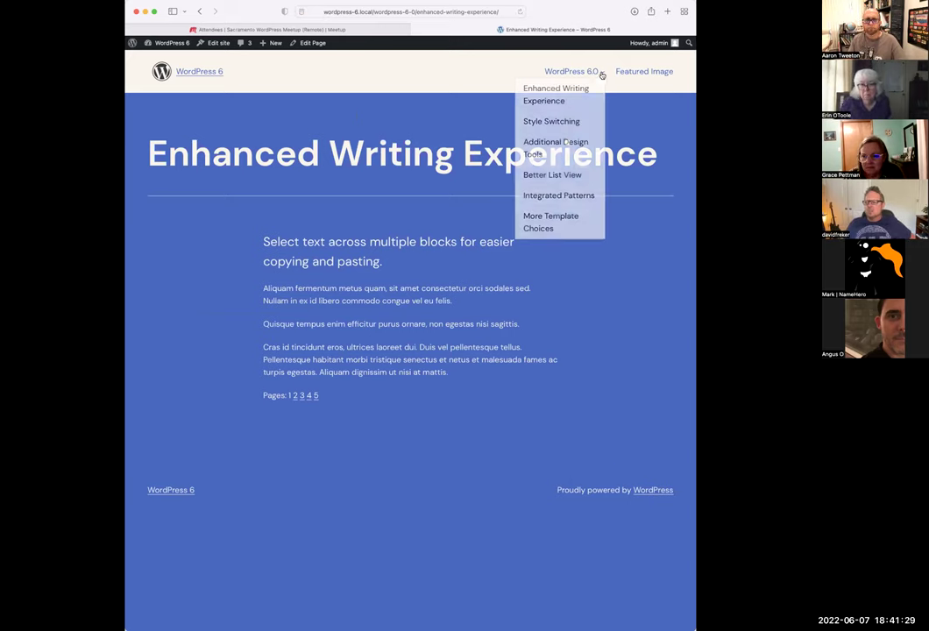
pyautogui.click(566, 123)
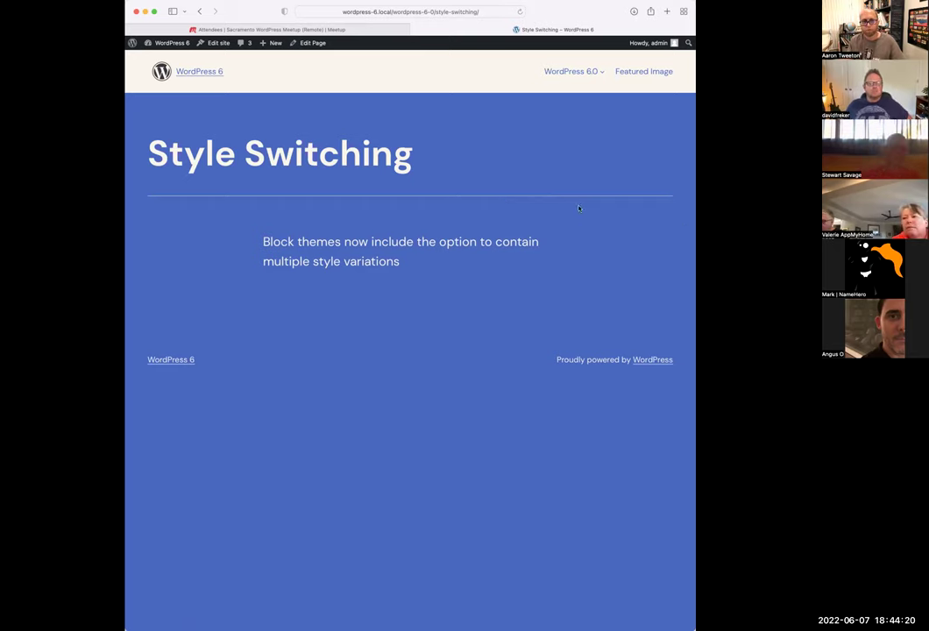
# Open the site editor and browse the theme's style variations
pyautogui.click(215, 43)
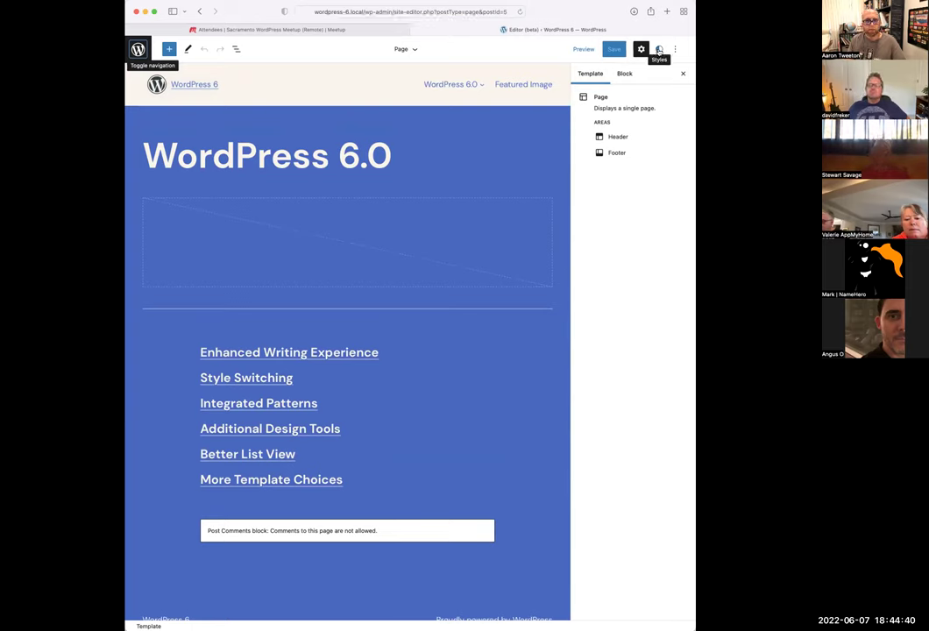
pyautogui.click(659, 50)
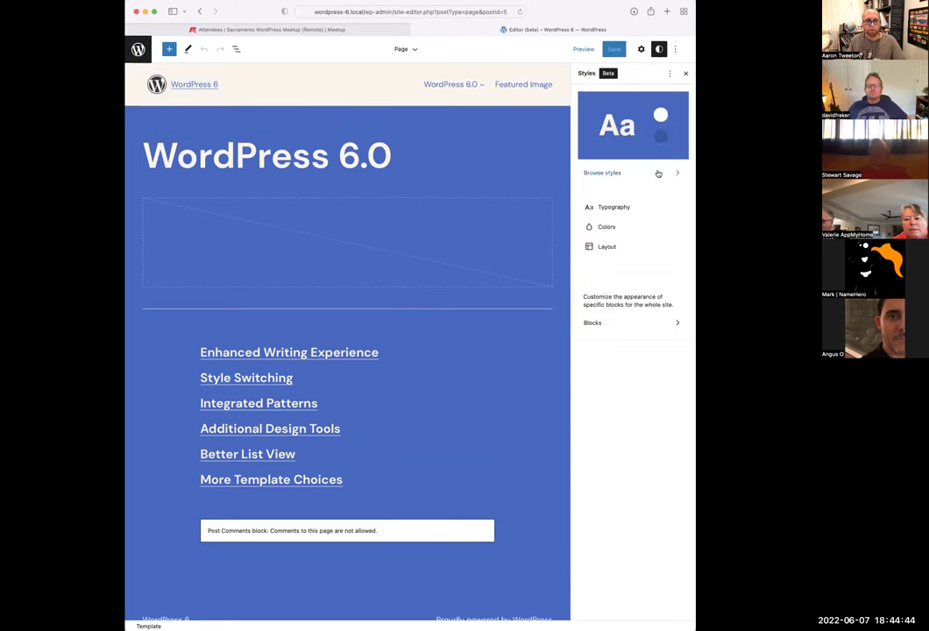
pyautogui.click(666, 174)
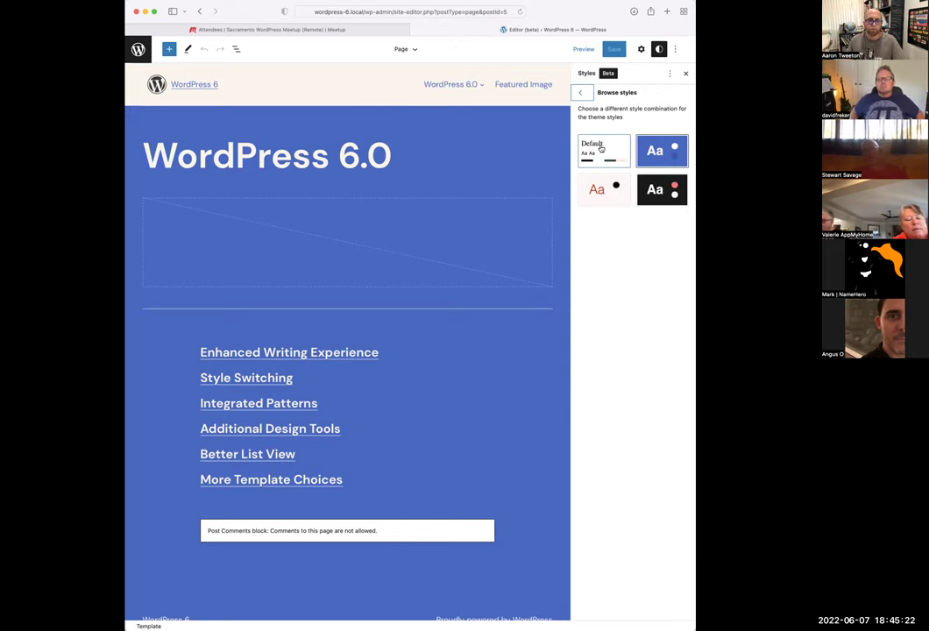
# Try the Default, Blue, Pink and Swiss style variations on the page template, and return to Blue
pyautogui.click(601, 150)
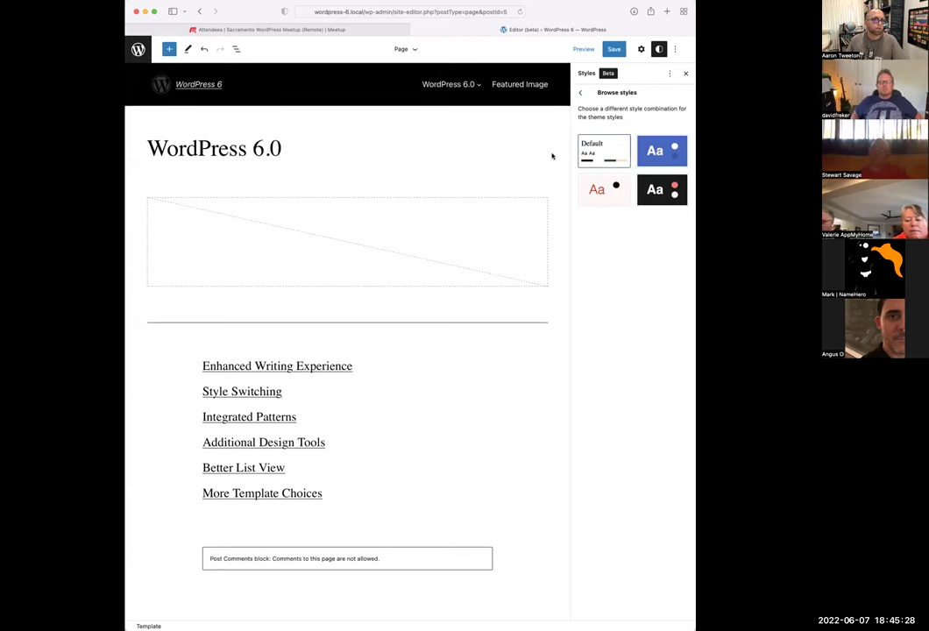
pyautogui.scroll(-5, 551, 157)
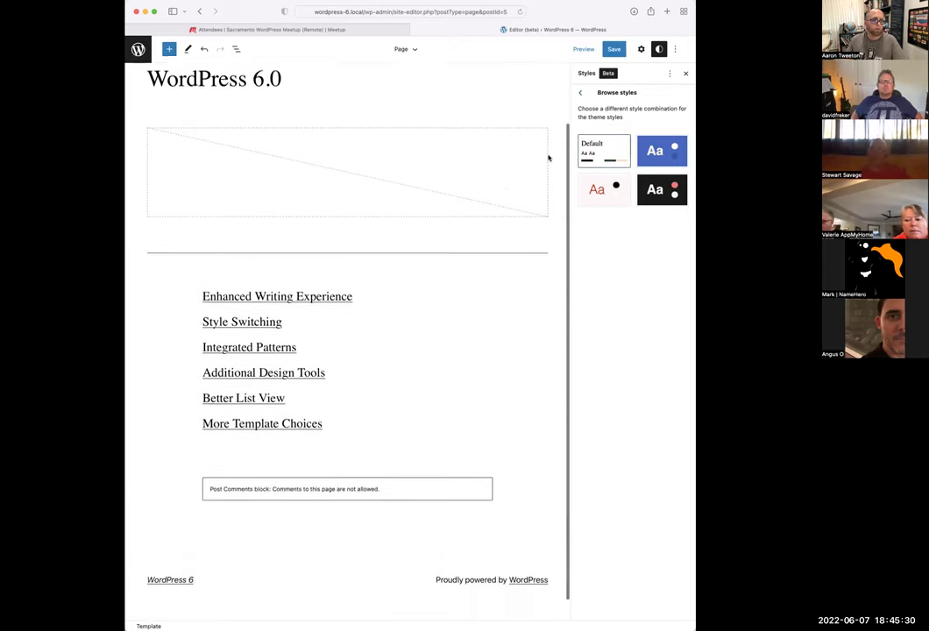
pyautogui.scroll(5, 549, 158)
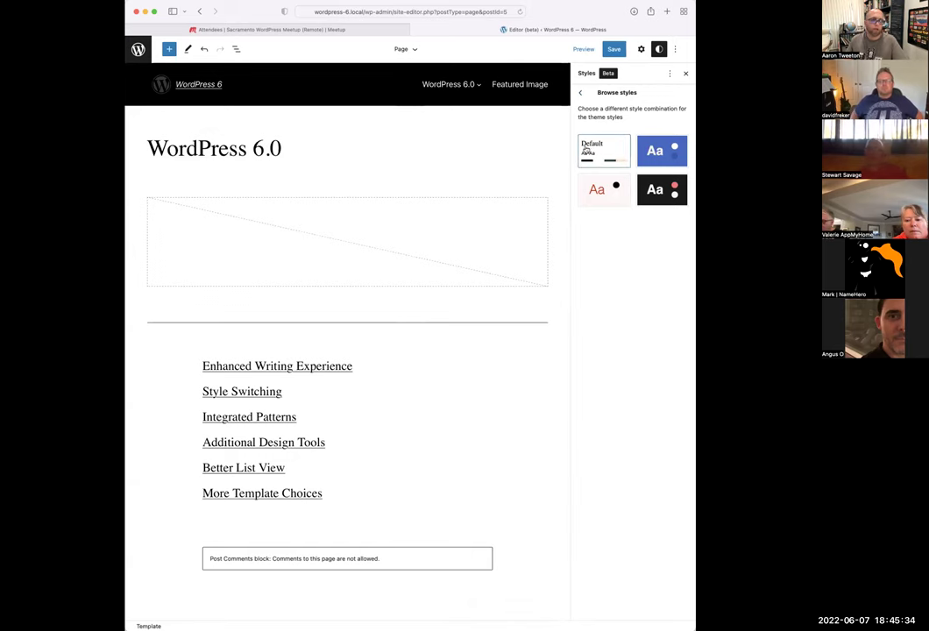
pyautogui.click(659, 151)
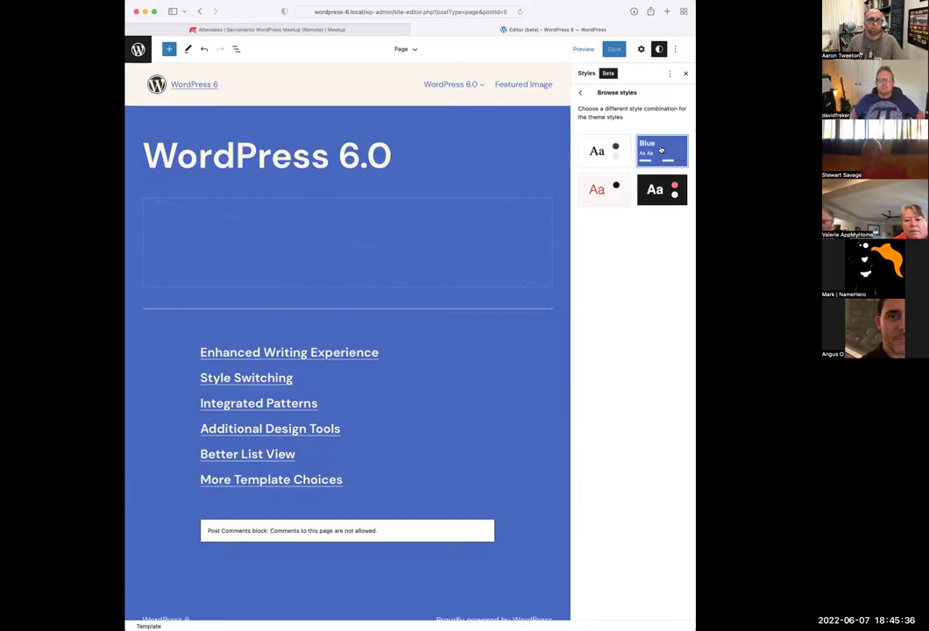
pyautogui.click(592, 187)
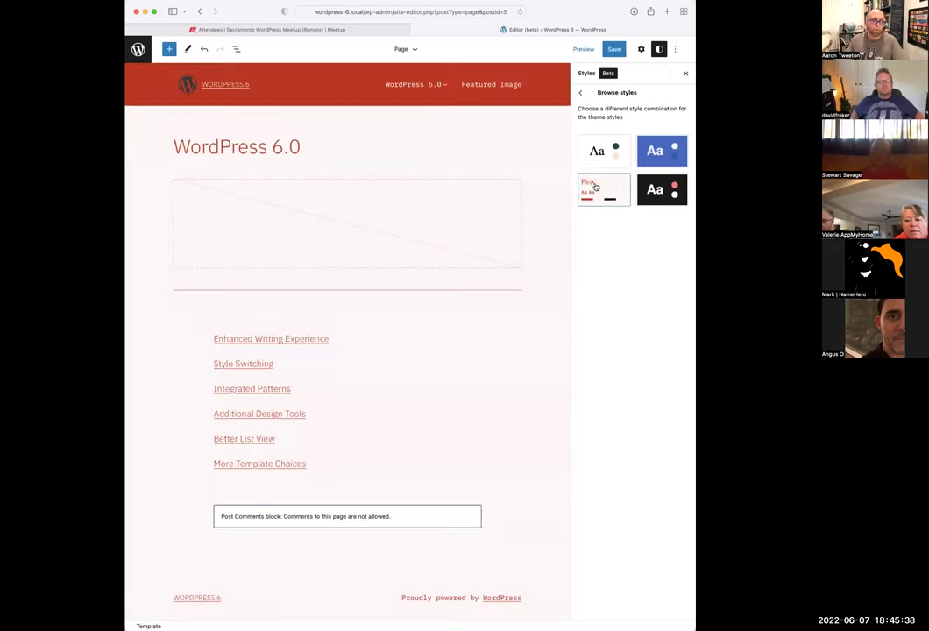
pyautogui.click(670, 194)
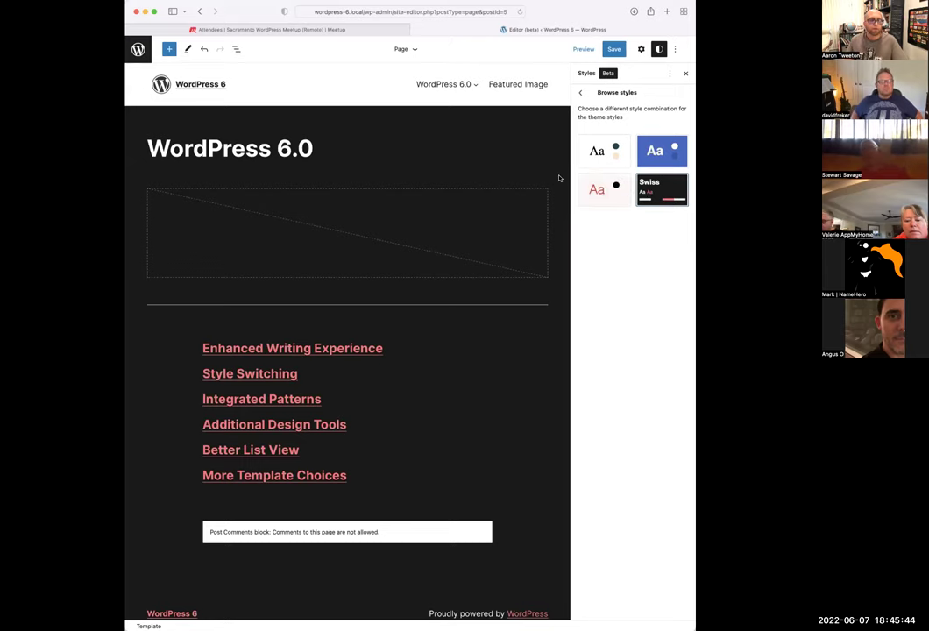
pyautogui.scroll(-2, 559, 178)
pyautogui.scroll(2, 559, 178)
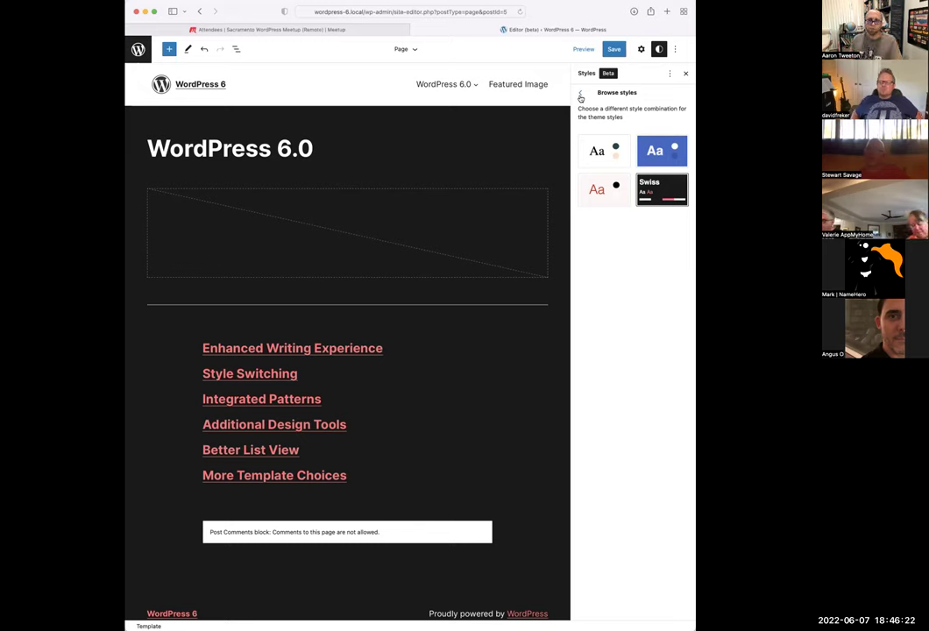
pyautogui.click(652, 157)
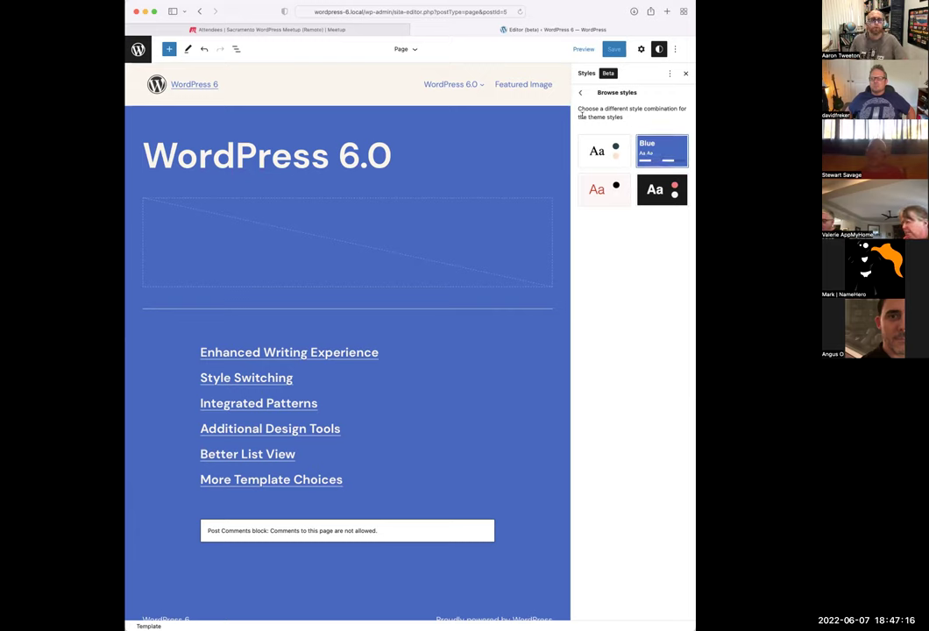
# Apply the Pink style variation and save the custom styles for the site
pyautogui.click(602, 192)
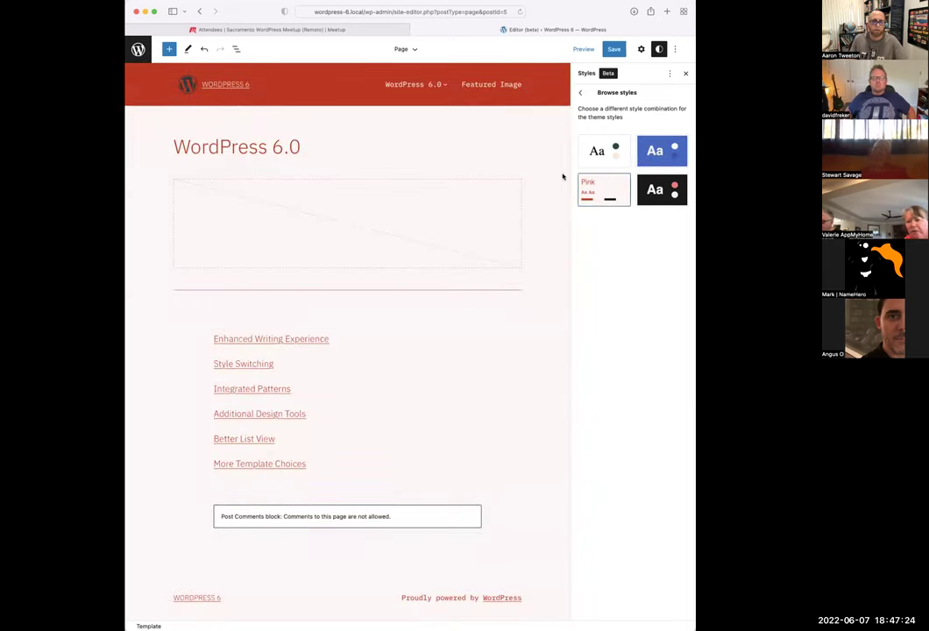
pyautogui.click(616, 51)
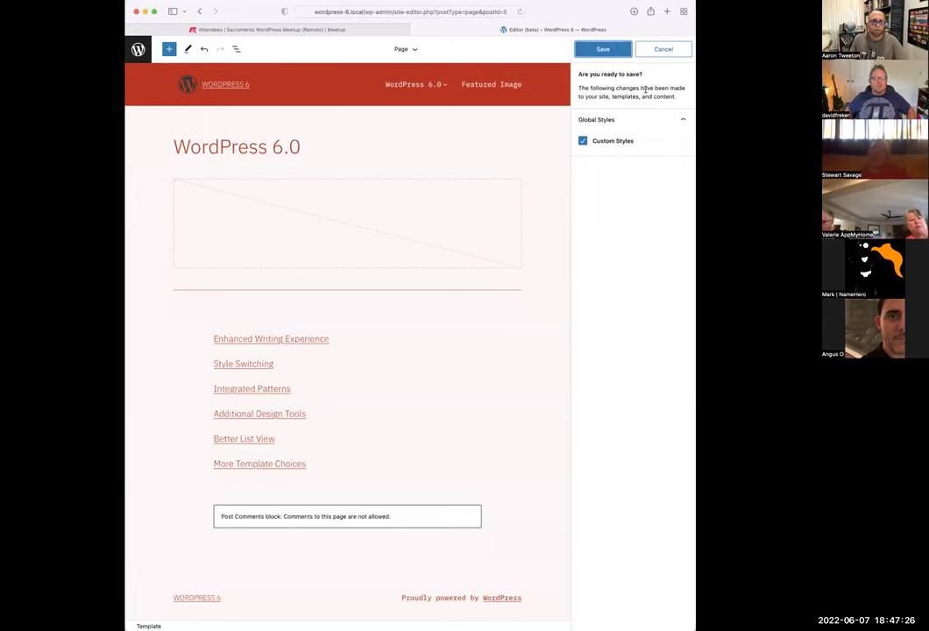
pyautogui.click(605, 50)
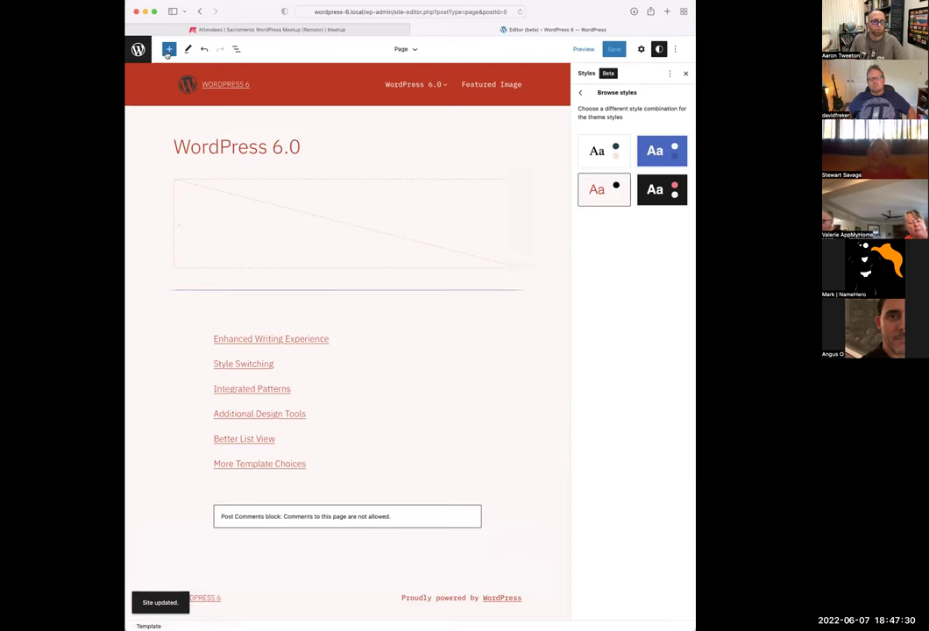
# Leave the site editor and view the live site's front page and its Featured Image category page
pyautogui.click(138, 49)
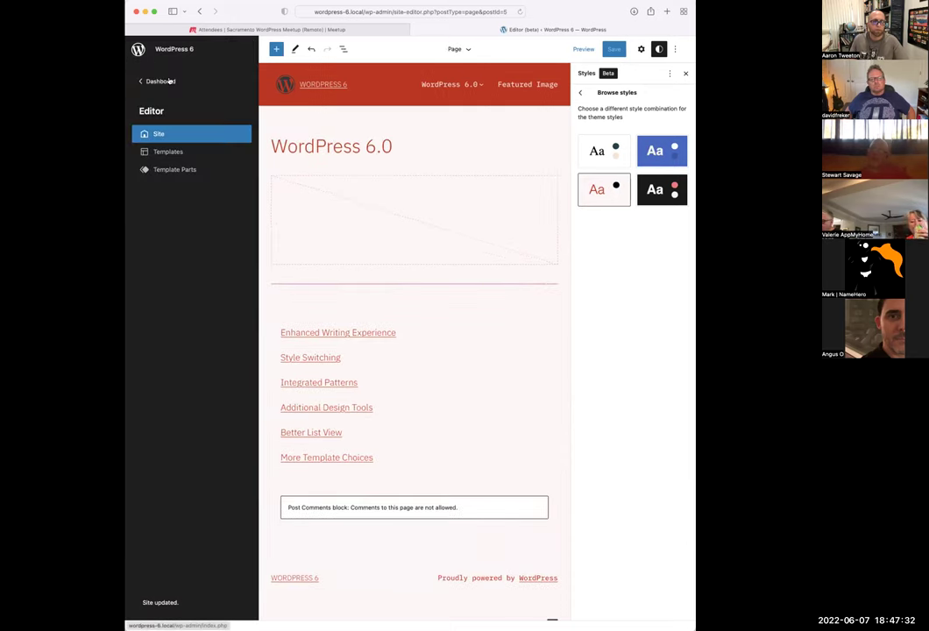
pyautogui.click(160, 81)
pyautogui.moveTo(165, 52)
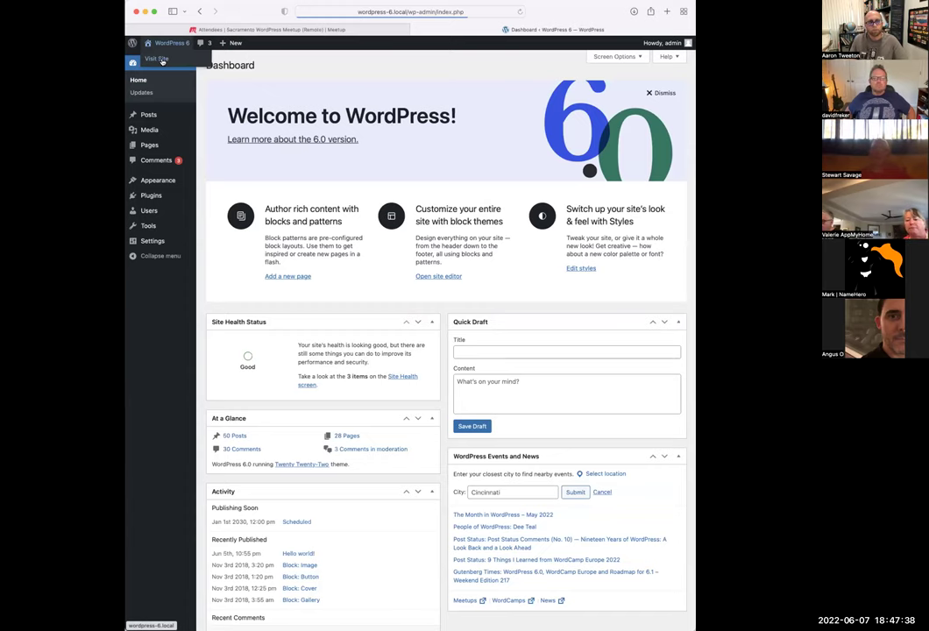
pyautogui.click(162, 62)
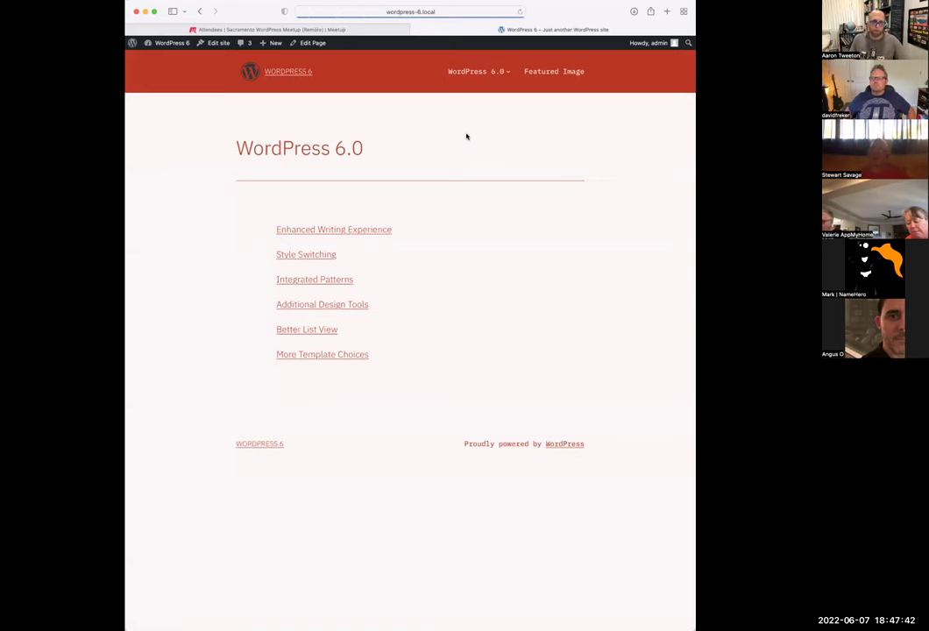
pyautogui.click(577, 73)
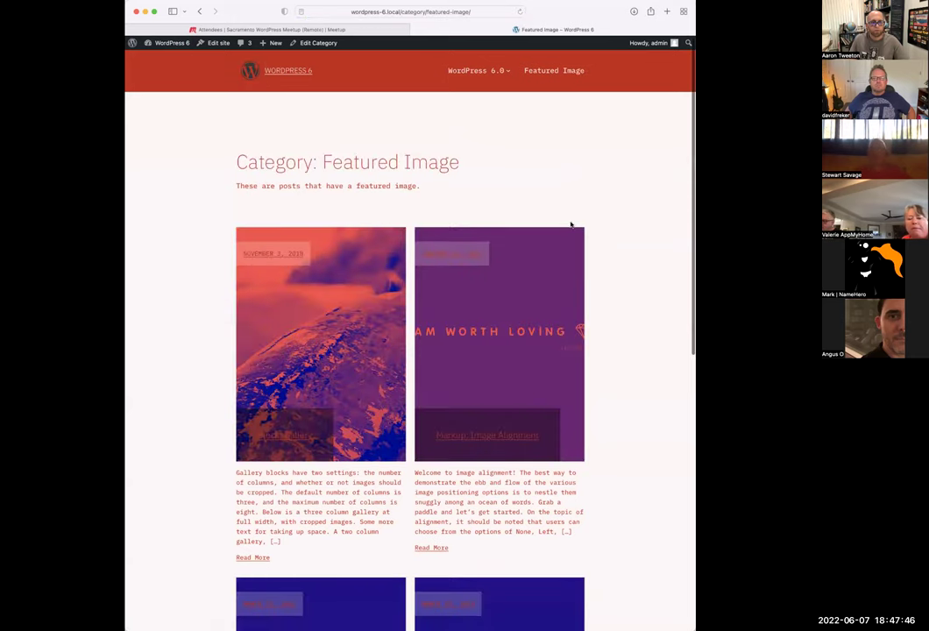
pyautogui.click(481, 70)
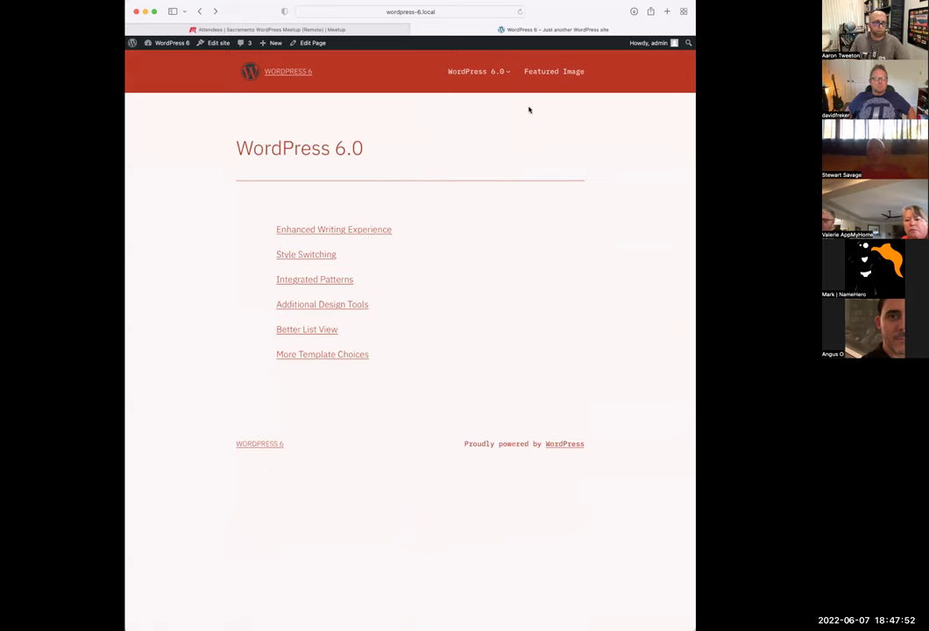
# Reopen the site editor, apply the Blue style variation and save the custom styles
pyautogui.moveTo(278, 44)
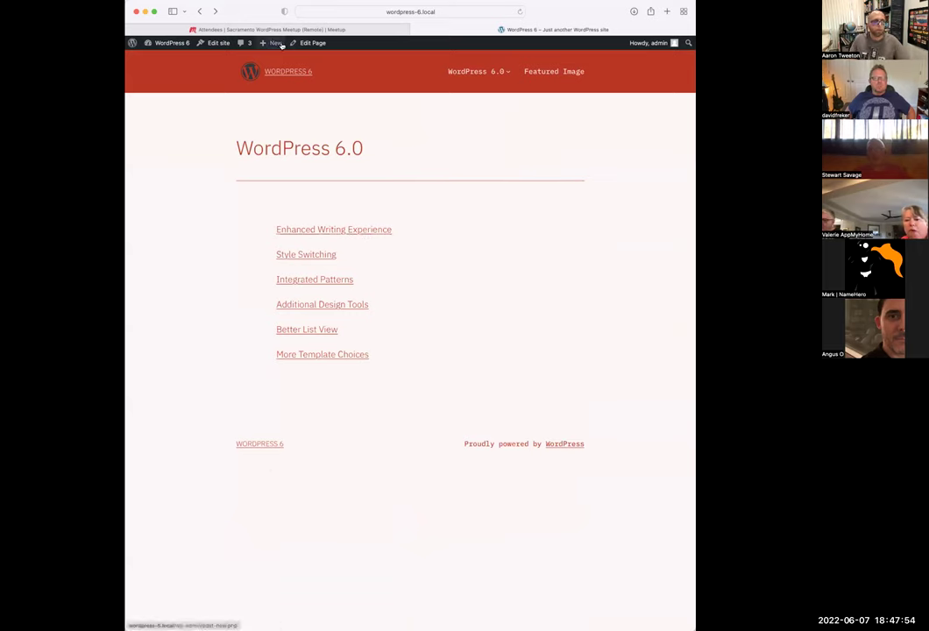
pyautogui.click(213, 43)
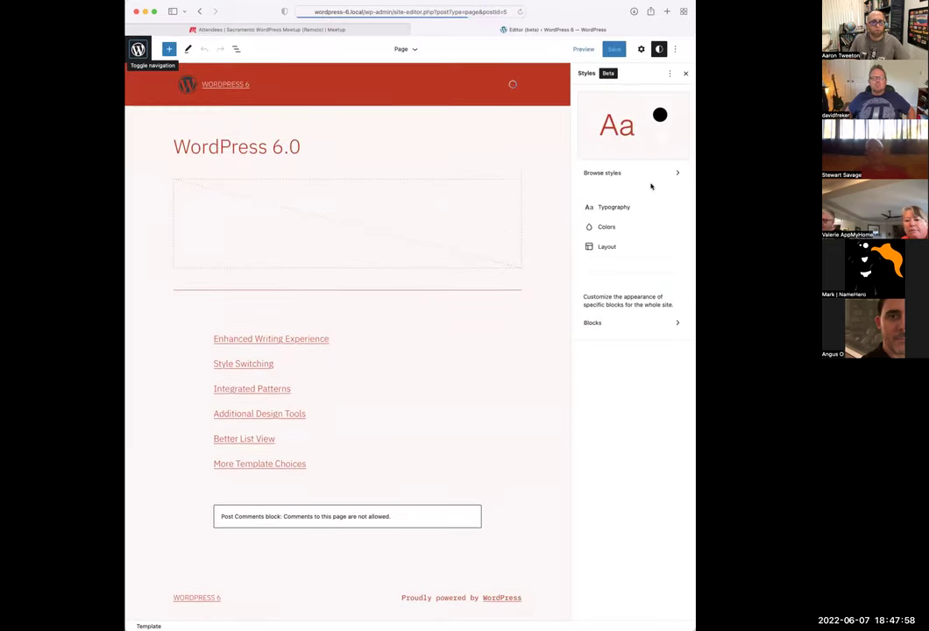
pyautogui.click(668, 172)
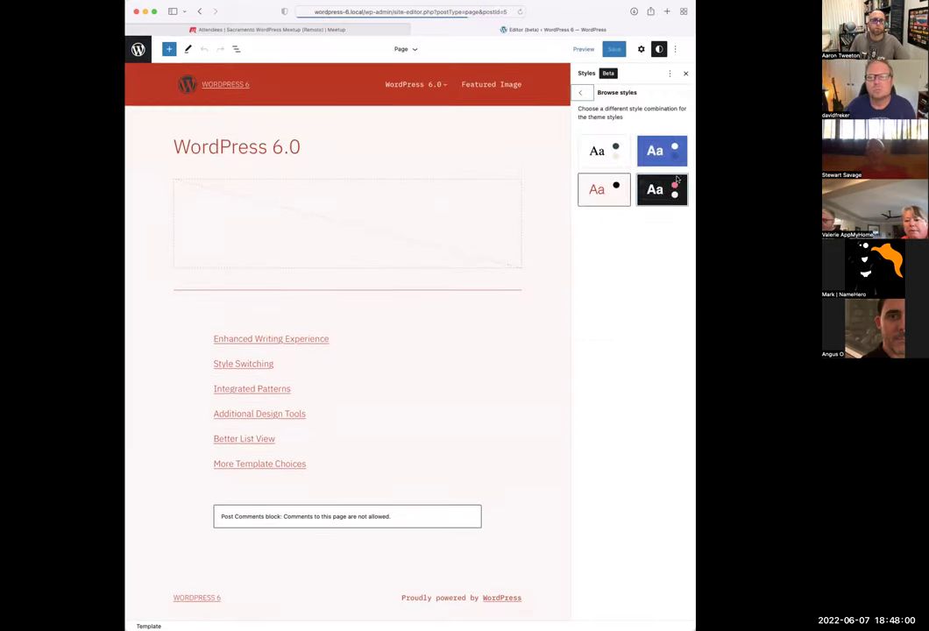
pyautogui.click(665, 153)
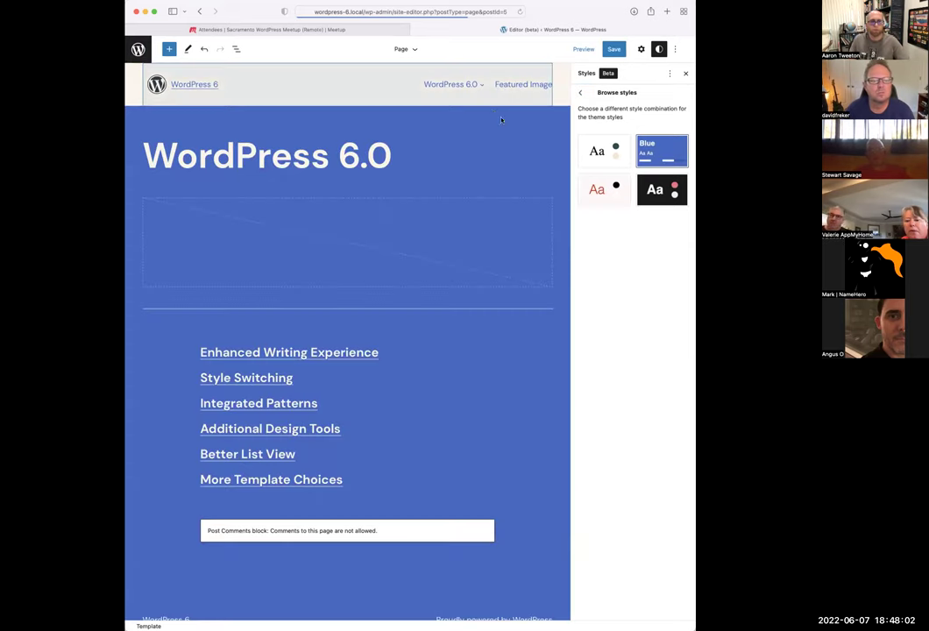
pyautogui.click(615, 51)
pyautogui.click(612, 49)
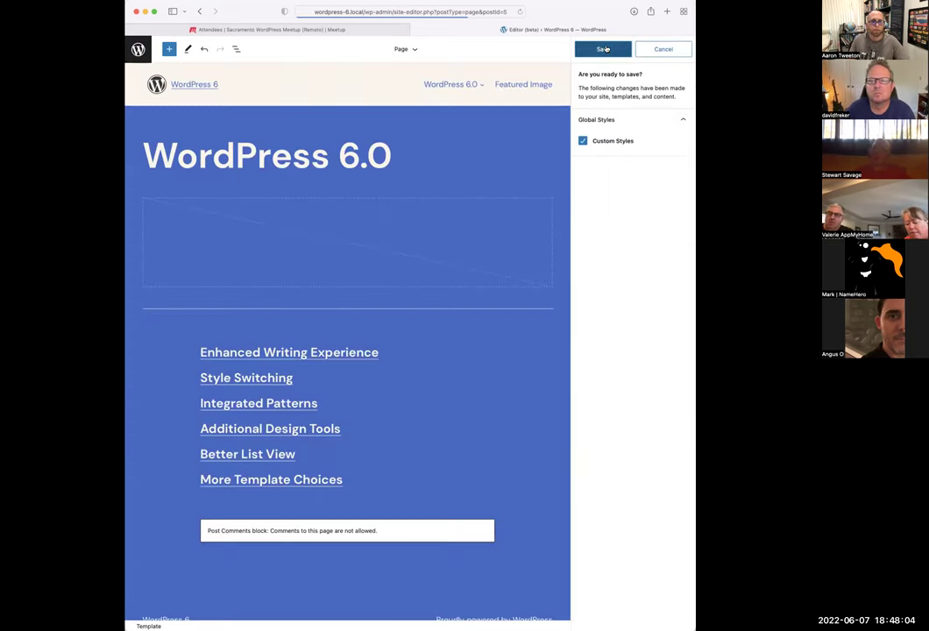
# Leave the site editor, view the live site's front page and reload it to check the saved style
pyautogui.click(137, 49)
pyautogui.click(162, 81)
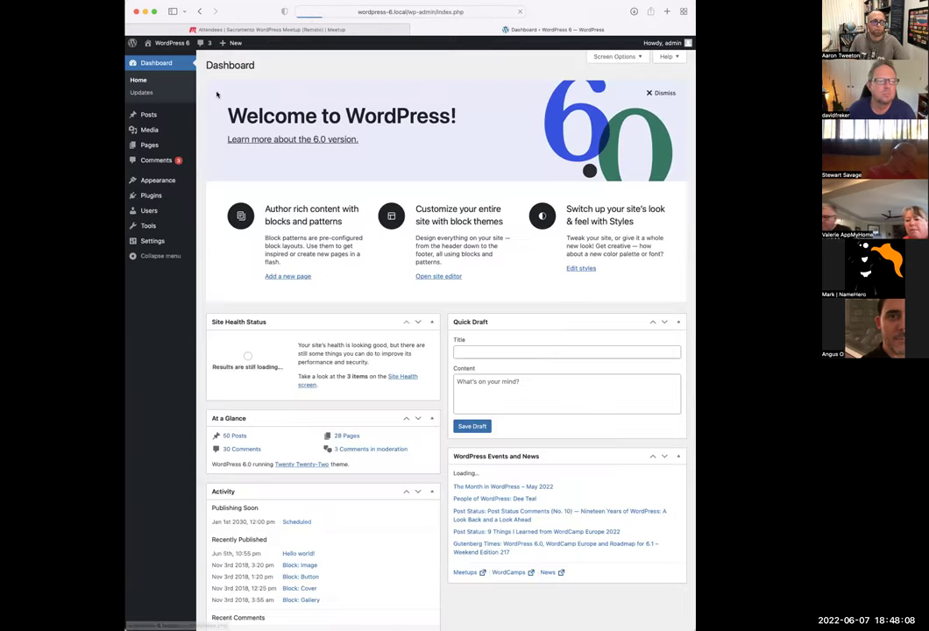
pyautogui.click(156, 58)
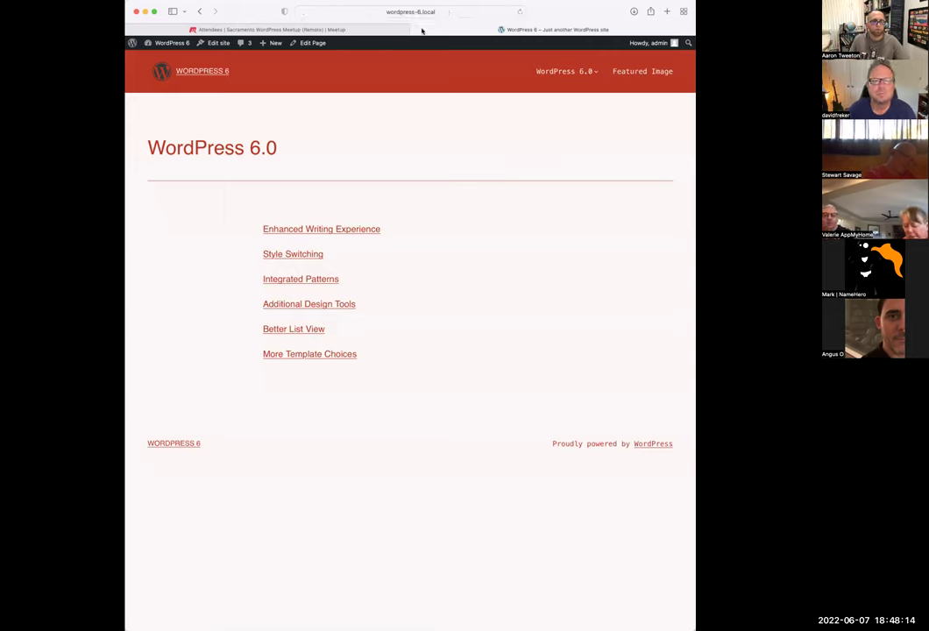
pyautogui.click(334, 12)
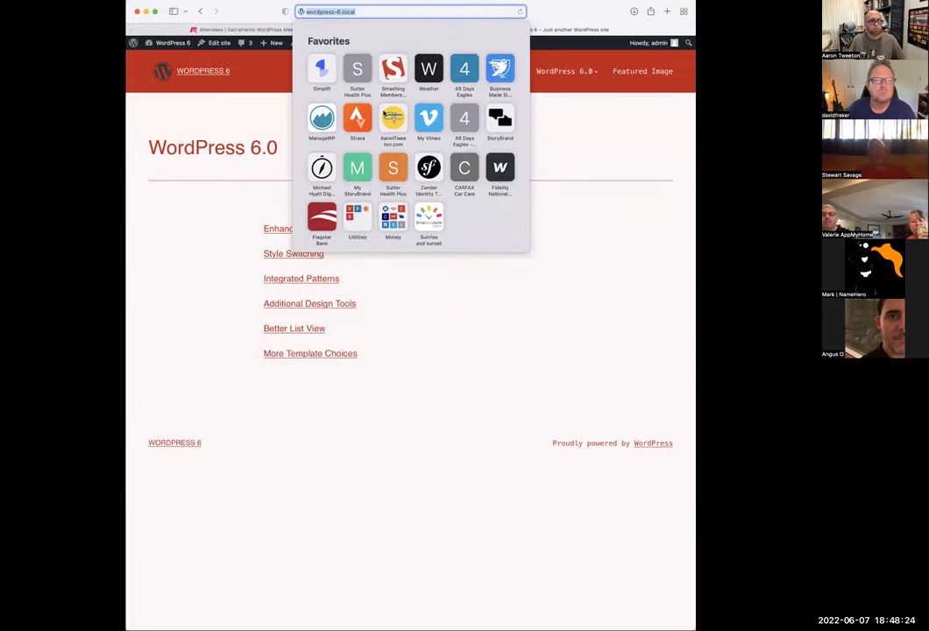
pyautogui.click(611, 185)
pyautogui.click(432, 16)
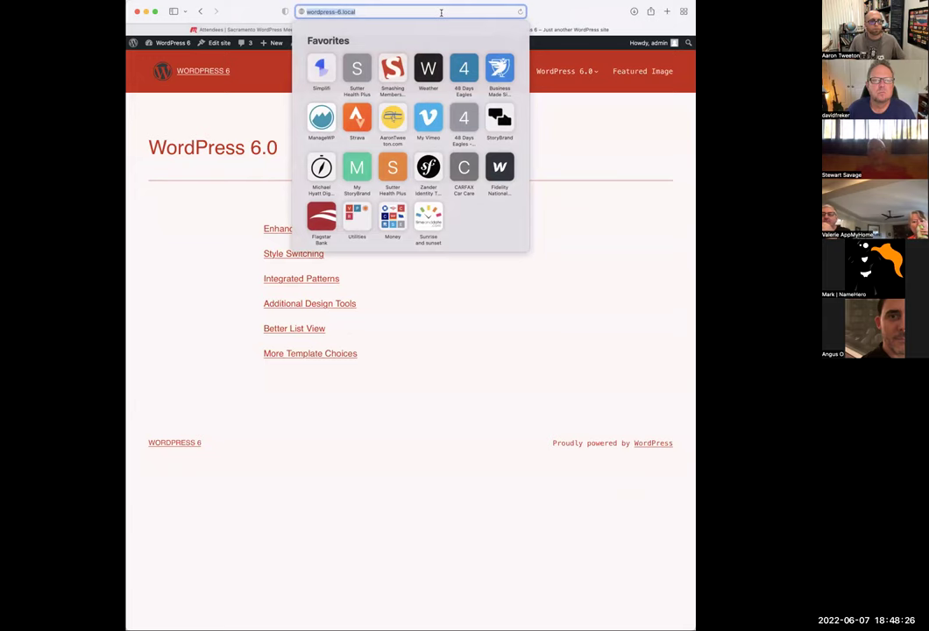
pyautogui.press('Return')
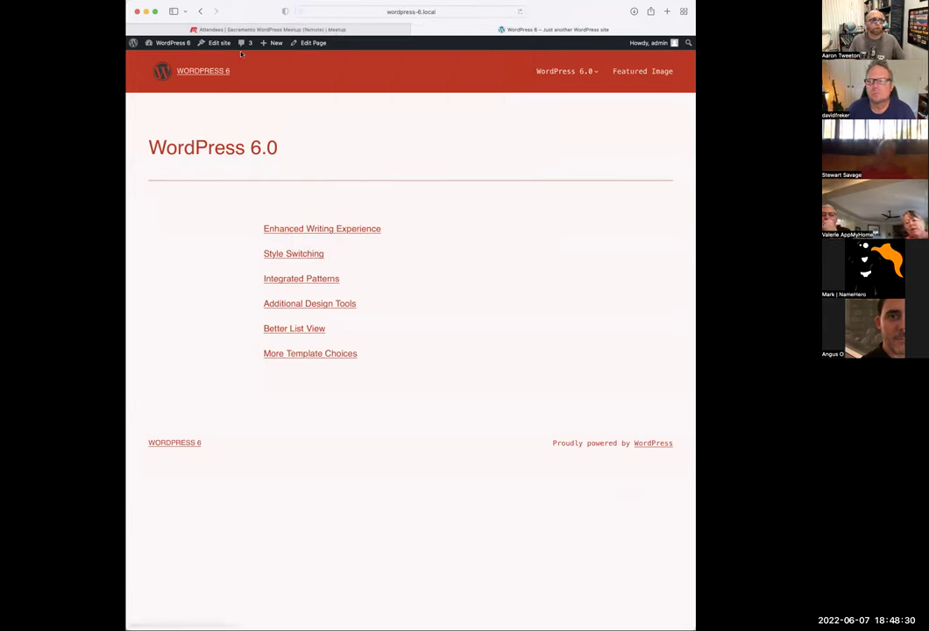
# Reopen the site editor, apply the Swiss style variation and save the custom styles
pyautogui.click(217, 42)
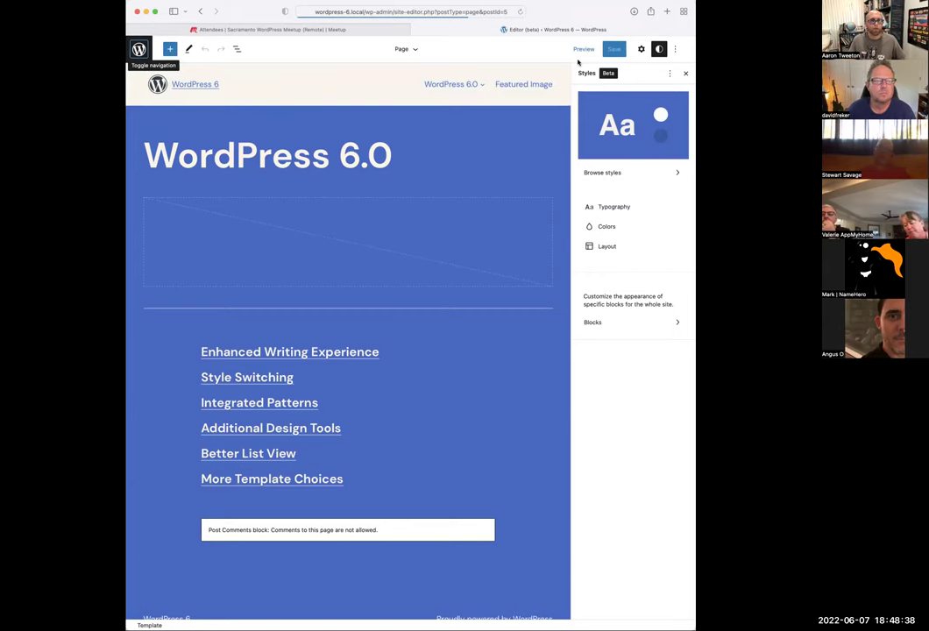
pyautogui.click(585, 50)
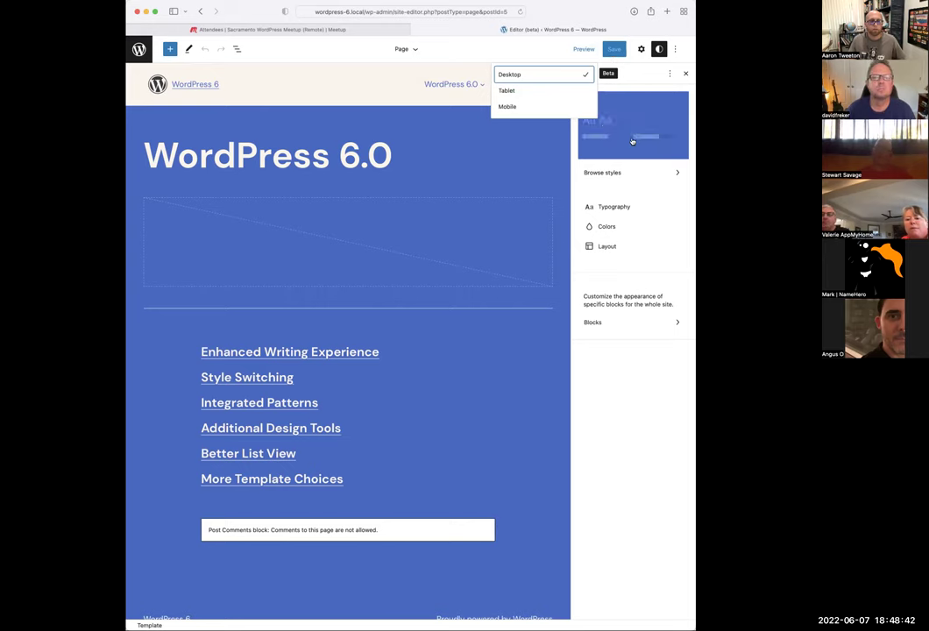
pyautogui.click(670, 175)
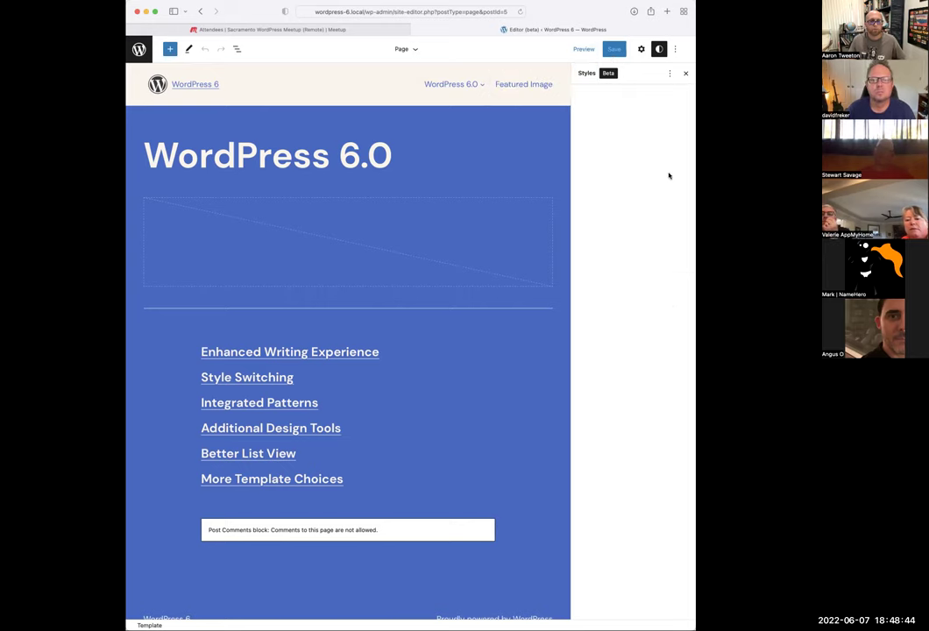
pyautogui.click(669, 193)
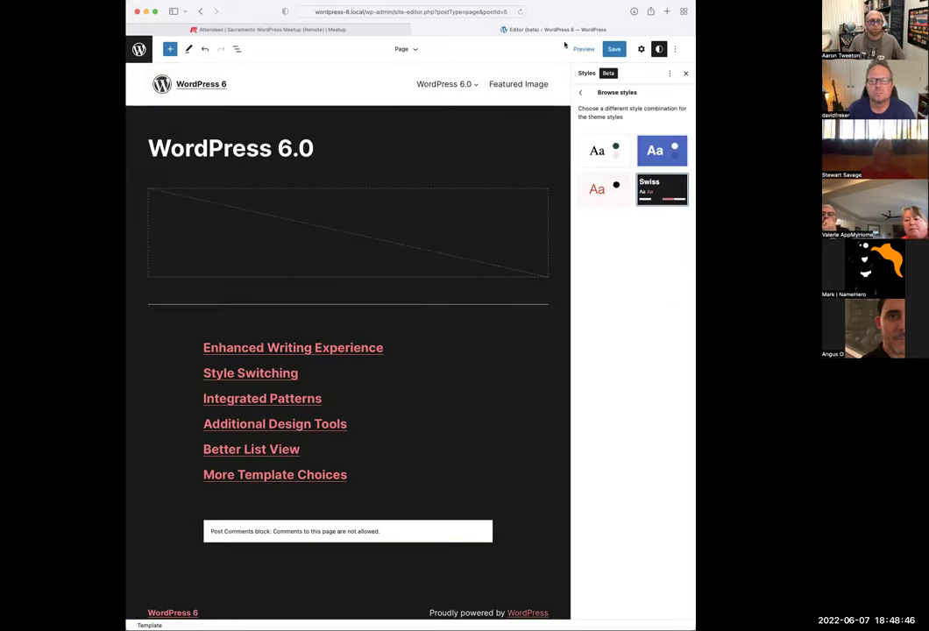
pyautogui.click(614, 50)
pyautogui.click(614, 54)
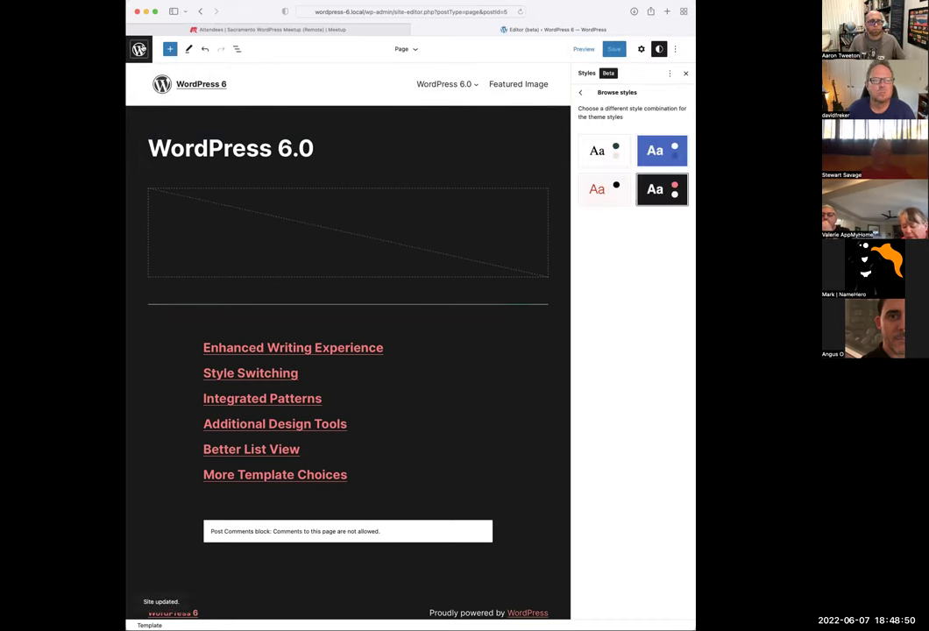
# Leave the site editor, view the live front page and the Featured Image category page, and return to the front page
pyautogui.click(138, 49)
pyautogui.click(166, 81)
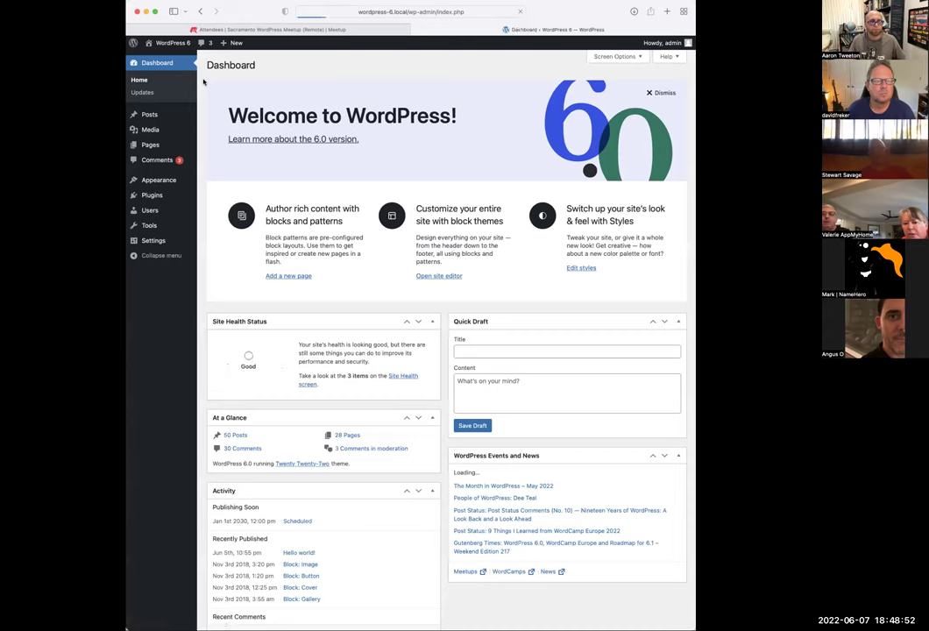
pyautogui.click(166, 58)
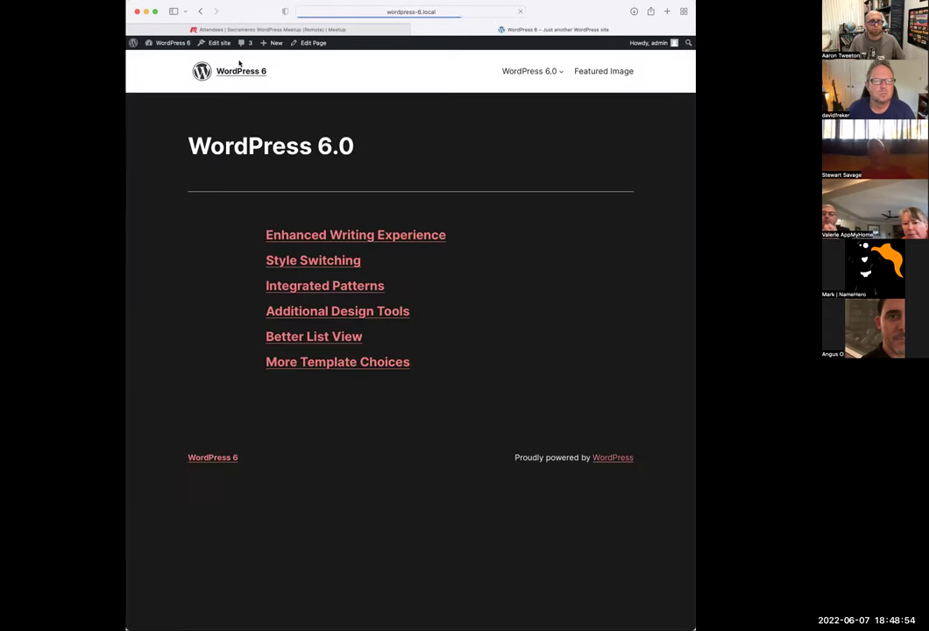
pyautogui.click(603, 71)
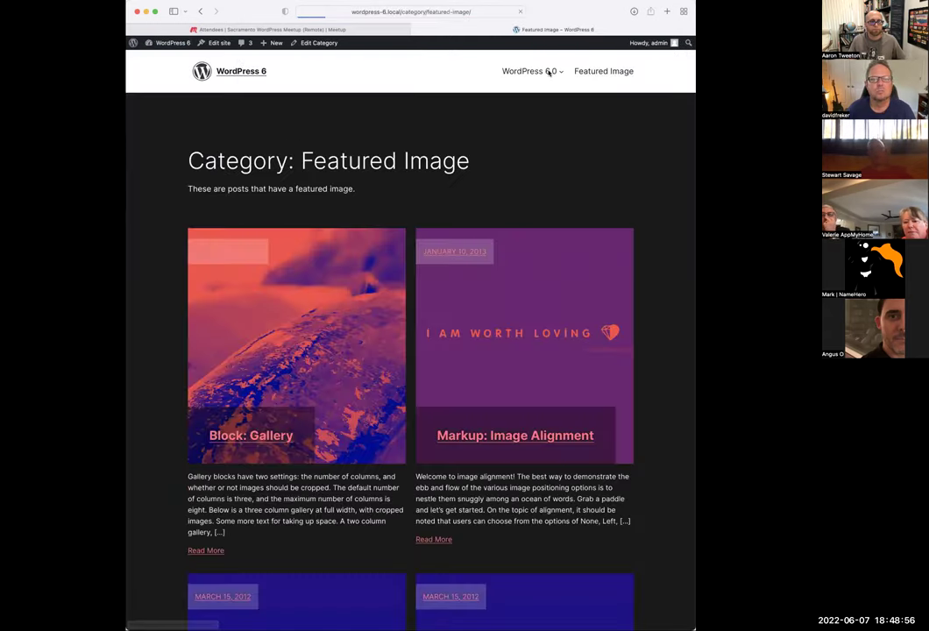
pyautogui.click(202, 12)
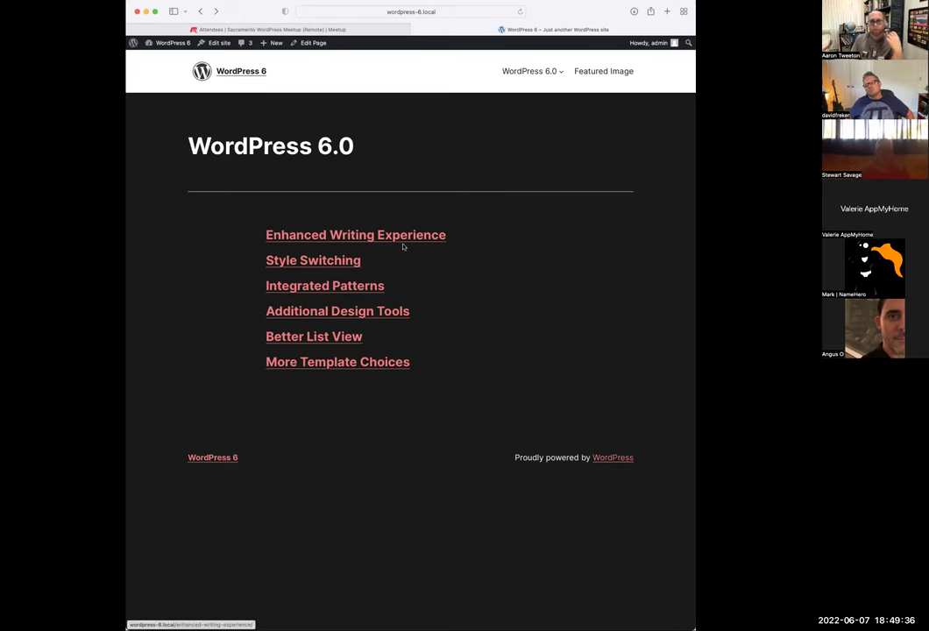
# Open the Integrated Patterns page for editing, dismiss the autosave notice and start an empty paragraph below the text
pyautogui.click(355, 289)
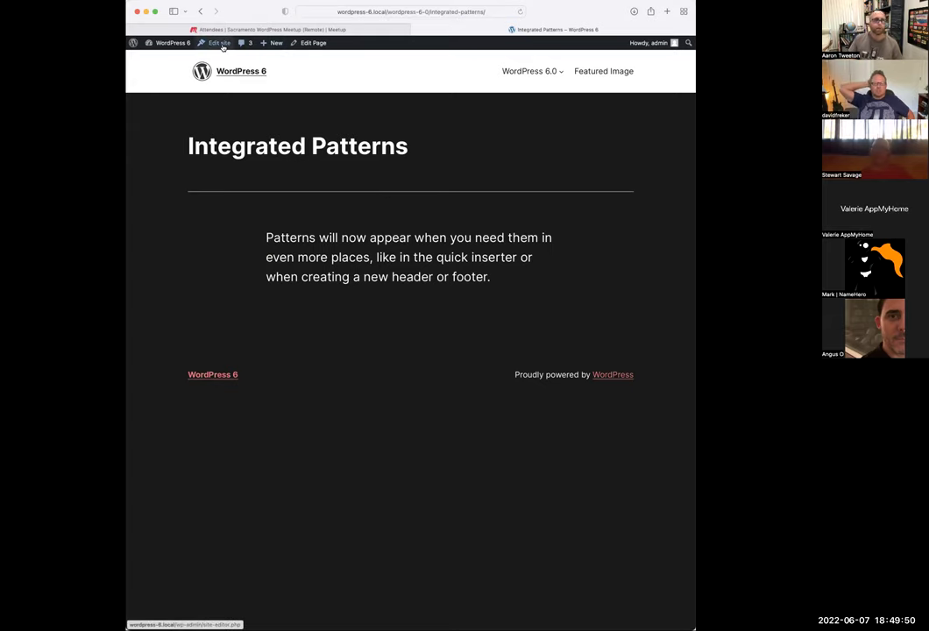
pyautogui.click(309, 42)
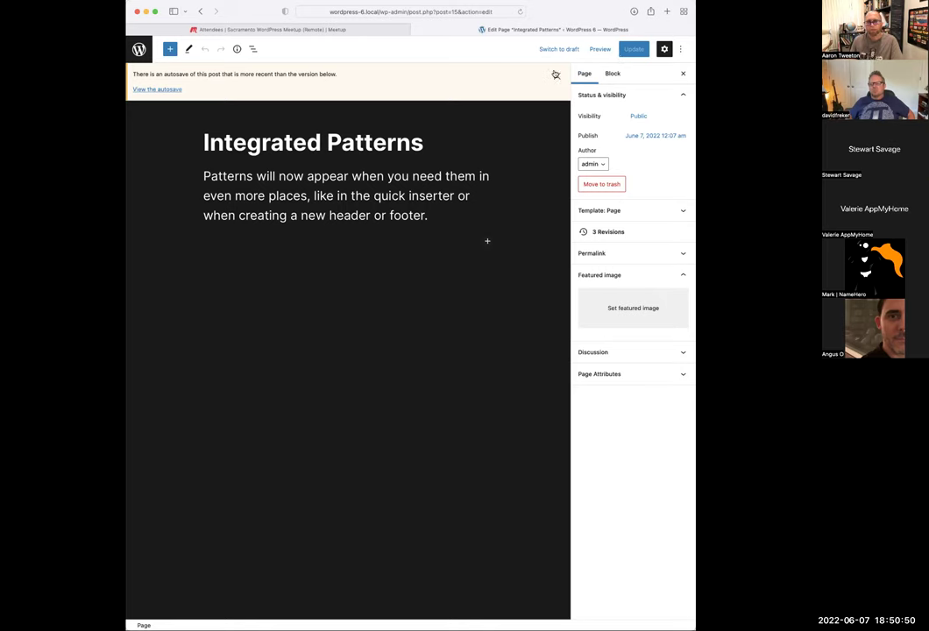
pyautogui.click(558, 77)
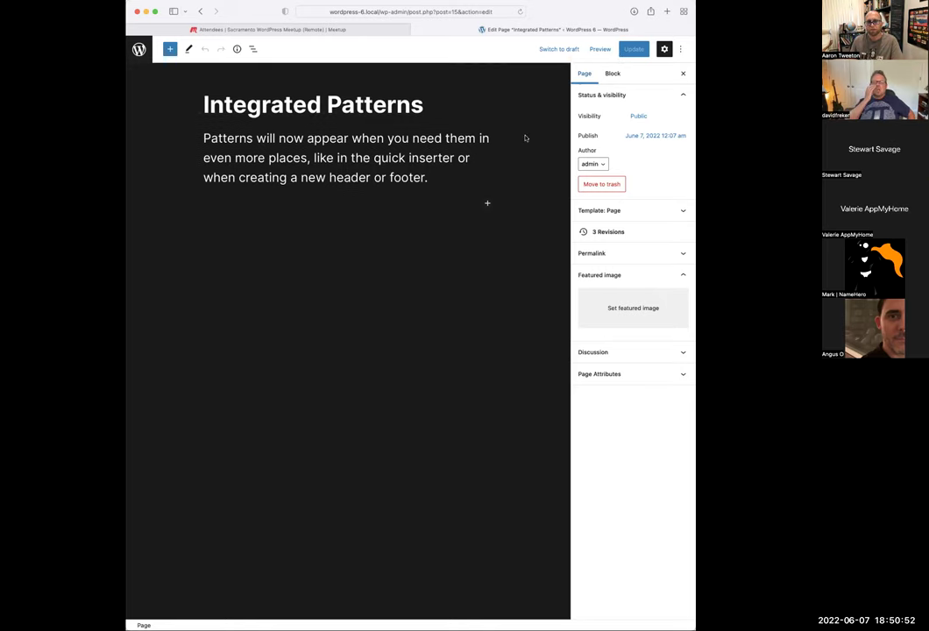
pyautogui.click(426, 204)
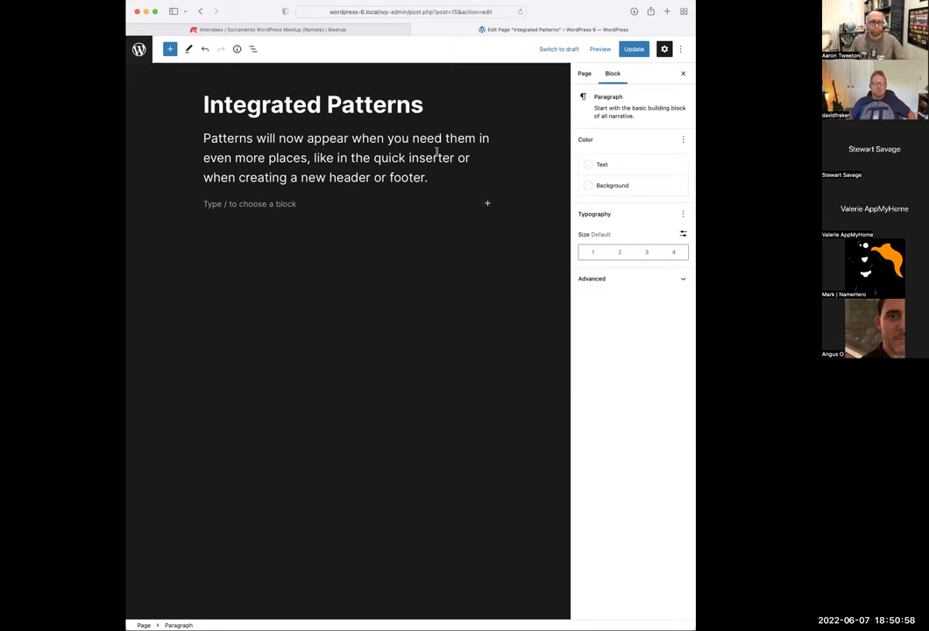
# Browse the Featured block patterns and insert the Event pattern below the text of the Integrated Patterns page
pyautogui.click(170, 50)
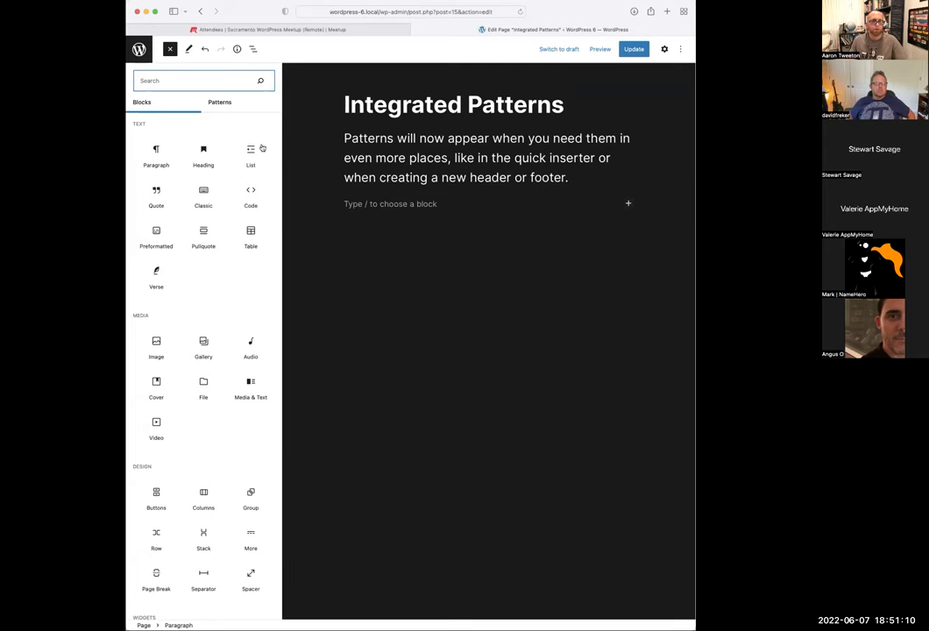
pyautogui.click(170, 49)
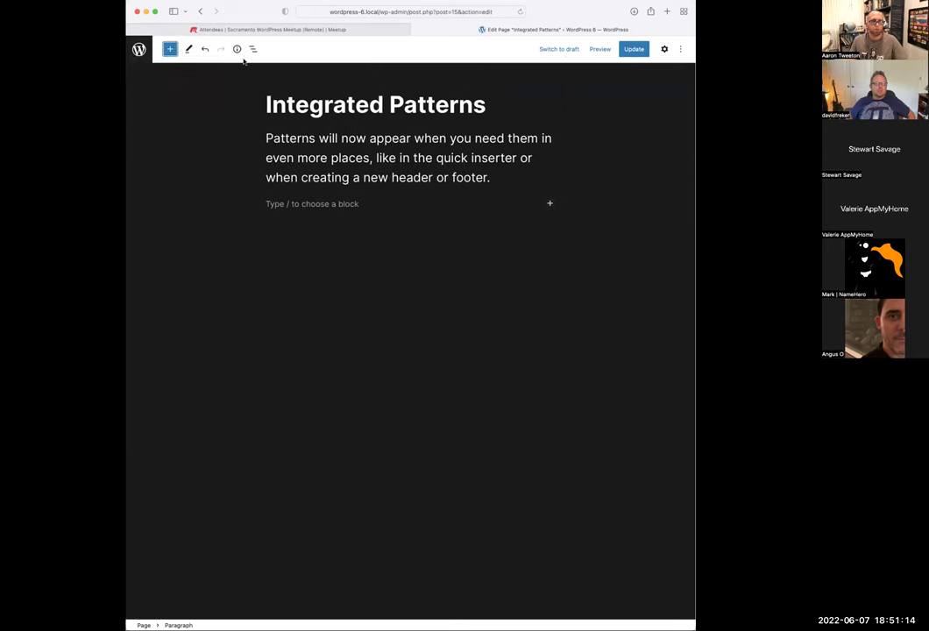
pyautogui.click(170, 49)
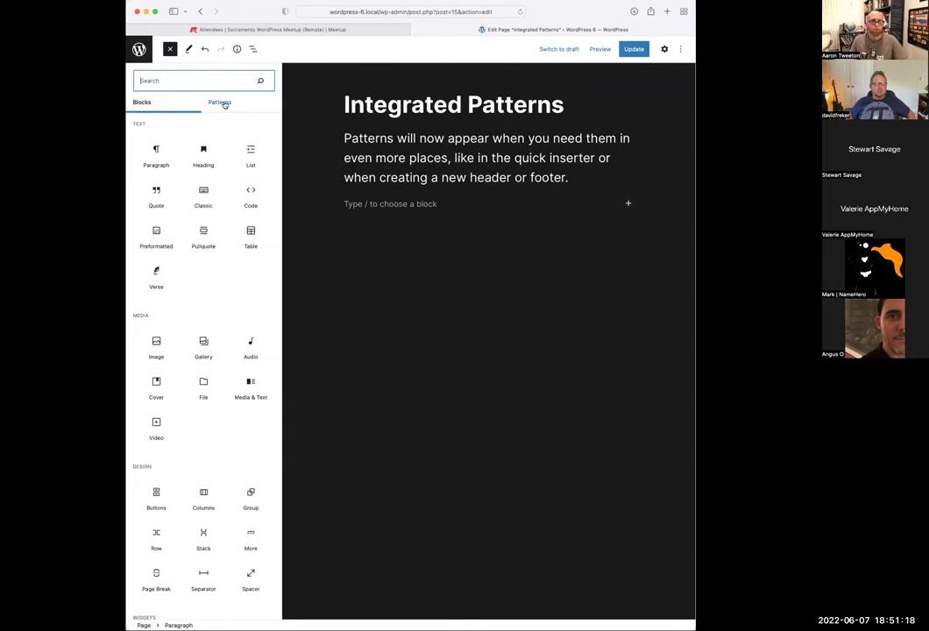
pyautogui.click(221, 103)
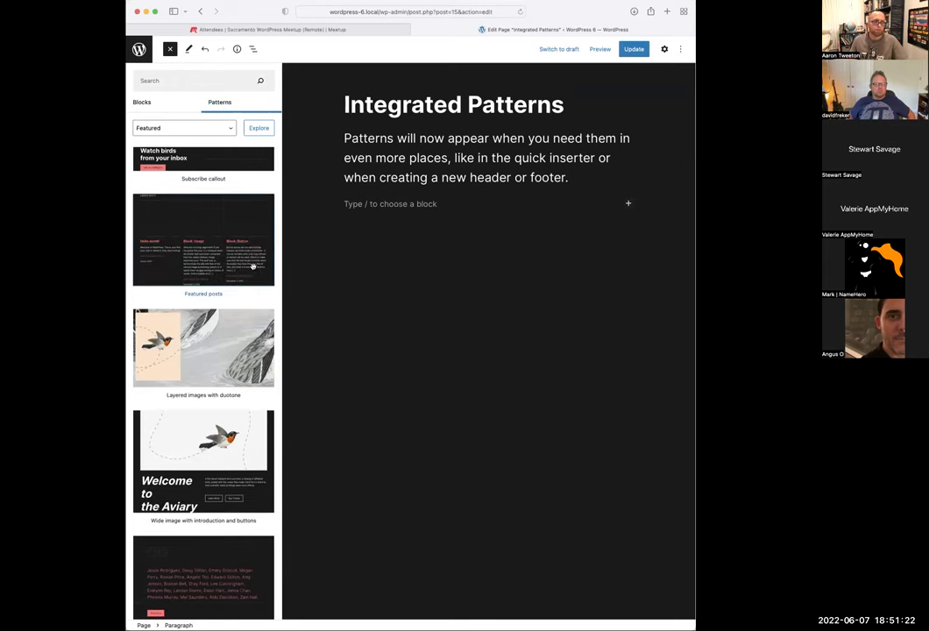
pyautogui.scroll(-7, 252, 266)
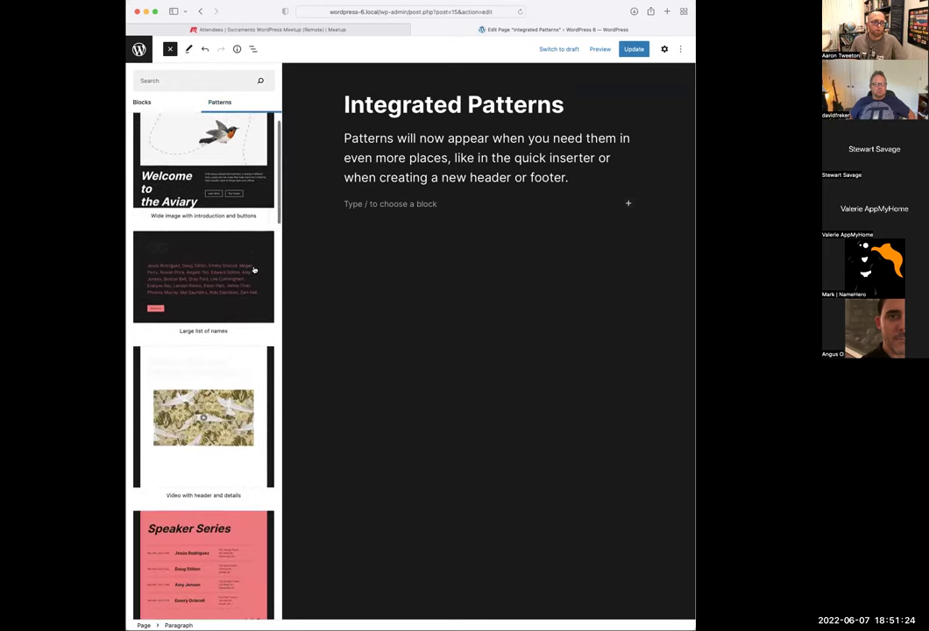
pyautogui.scroll(-5, 253, 269)
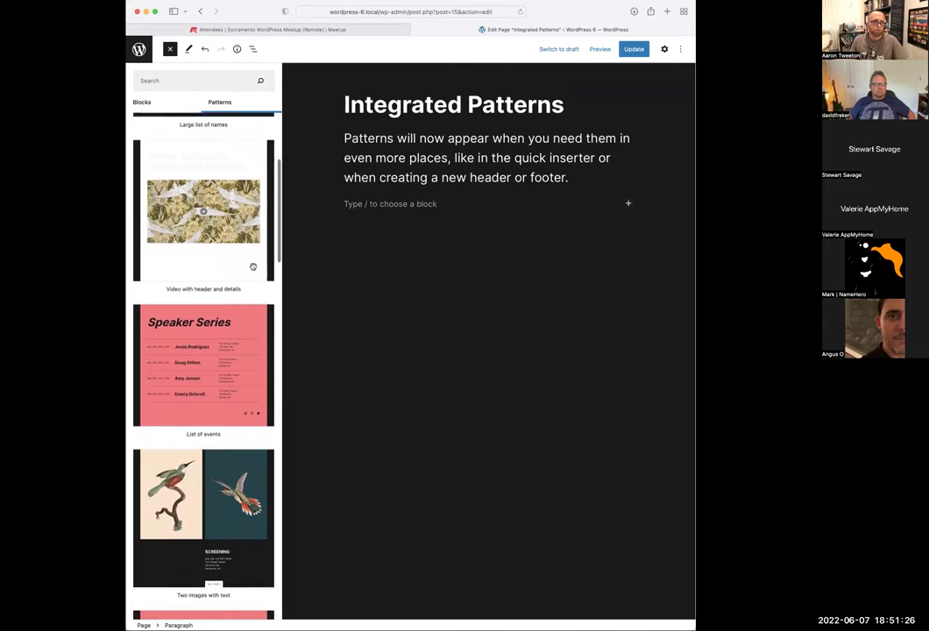
pyautogui.scroll(-3, 253, 266)
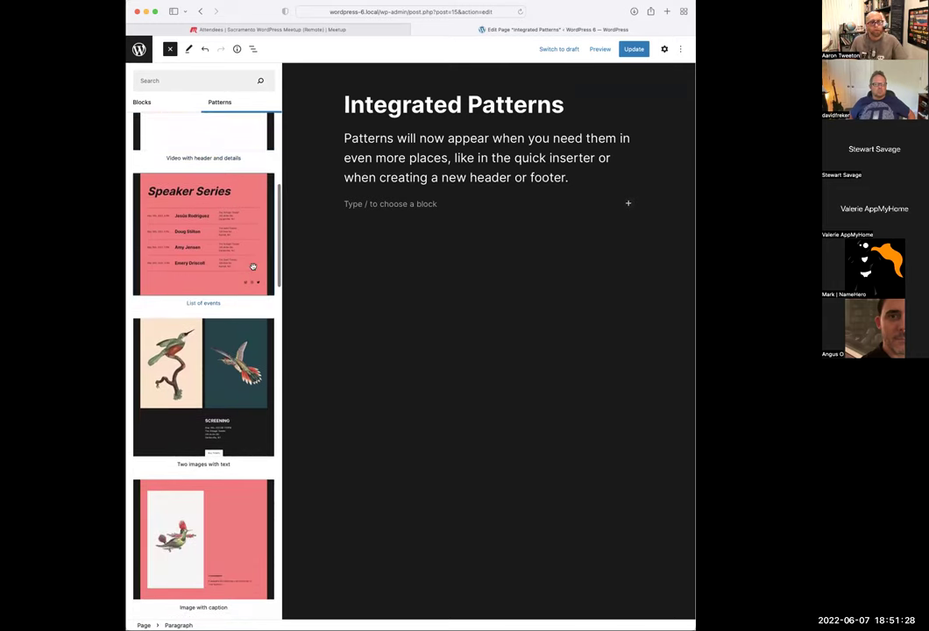
pyautogui.scroll(-6, 252, 266)
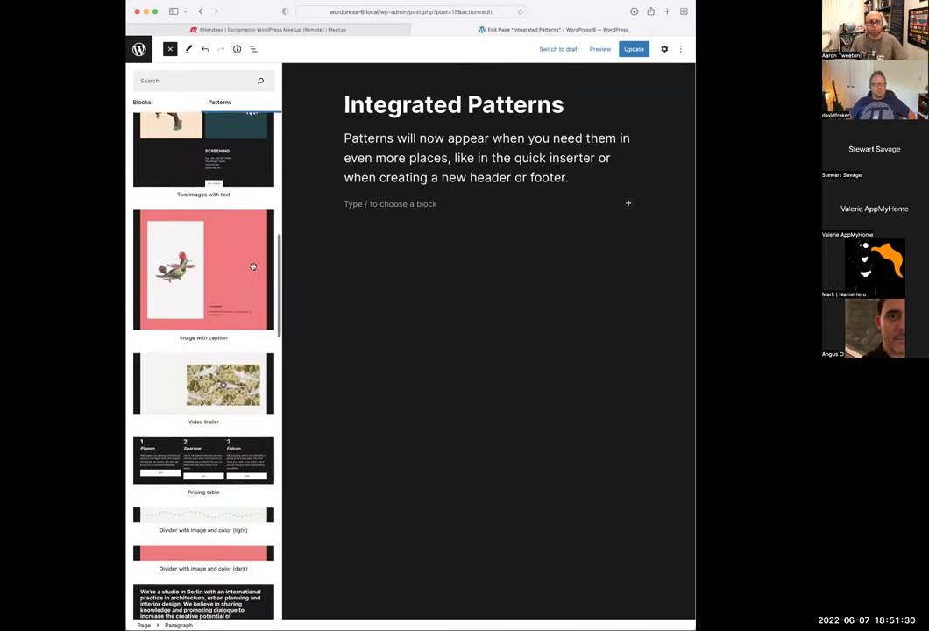
pyautogui.scroll(-4, 253, 266)
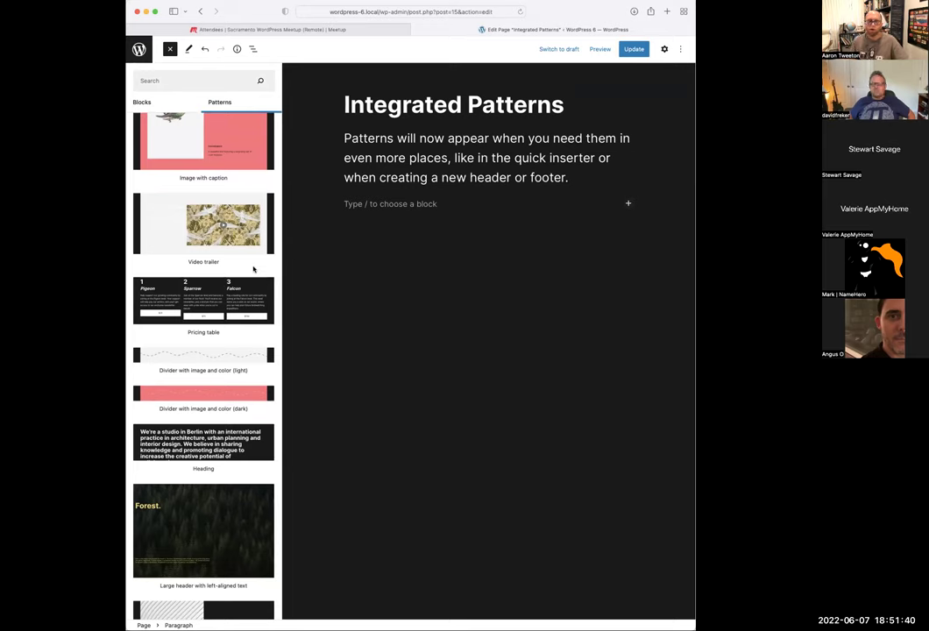
pyautogui.scroll(-5, 205, 390)
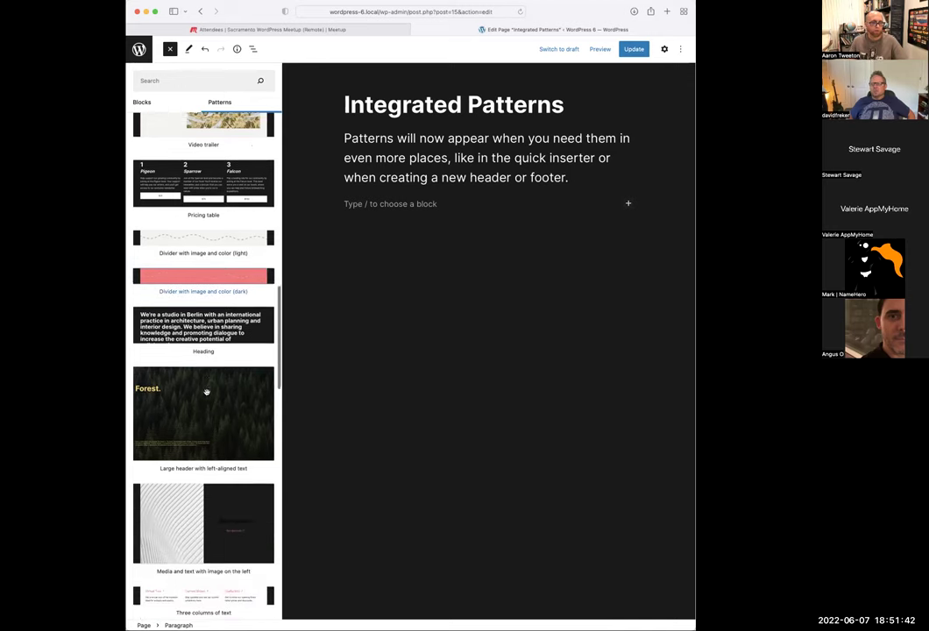
pyautogui.scroll(-12, 260, 426)
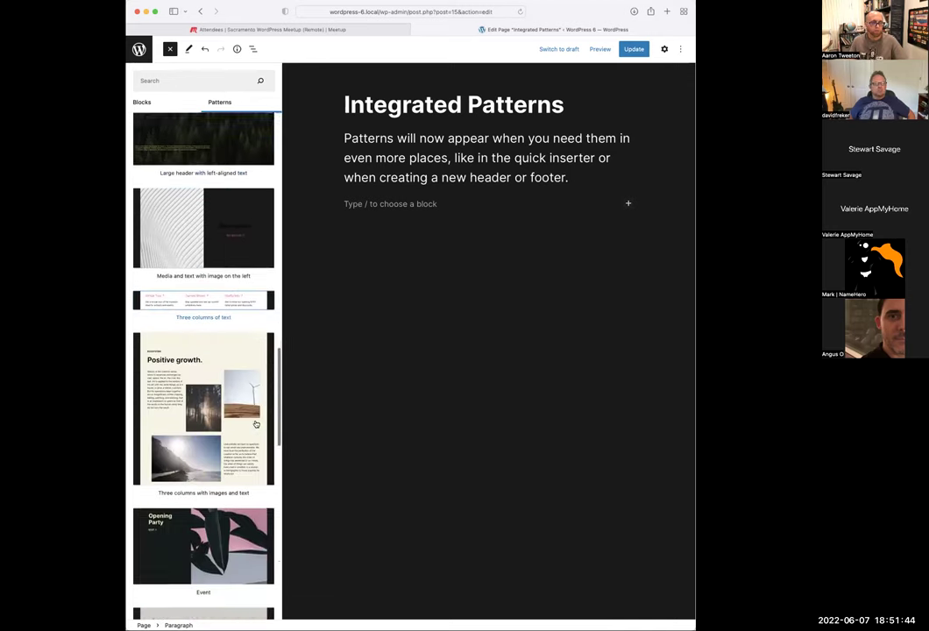
pyautogui.scroll(-5, 241, 361)
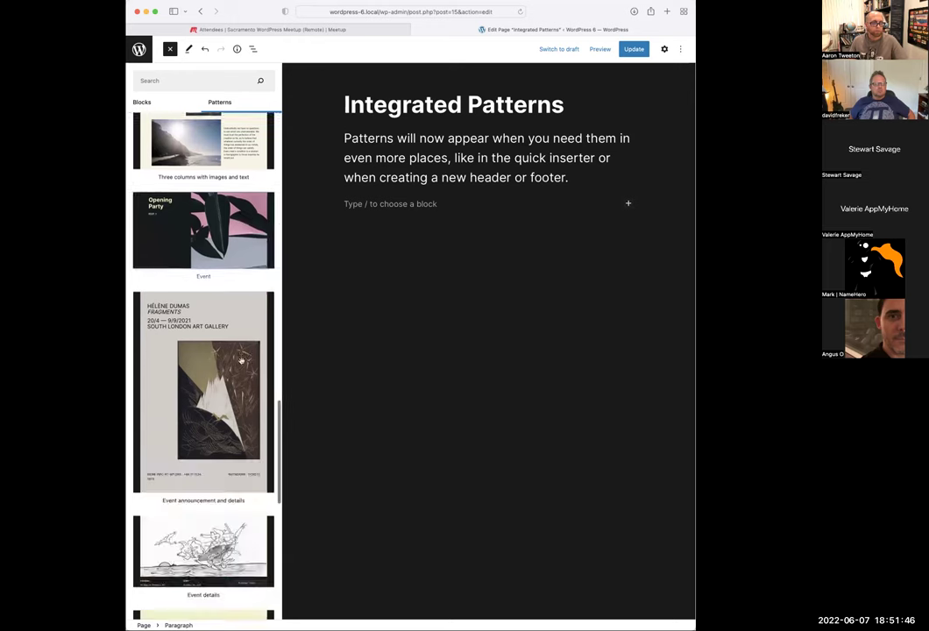
pyautogui.click(210, 216)
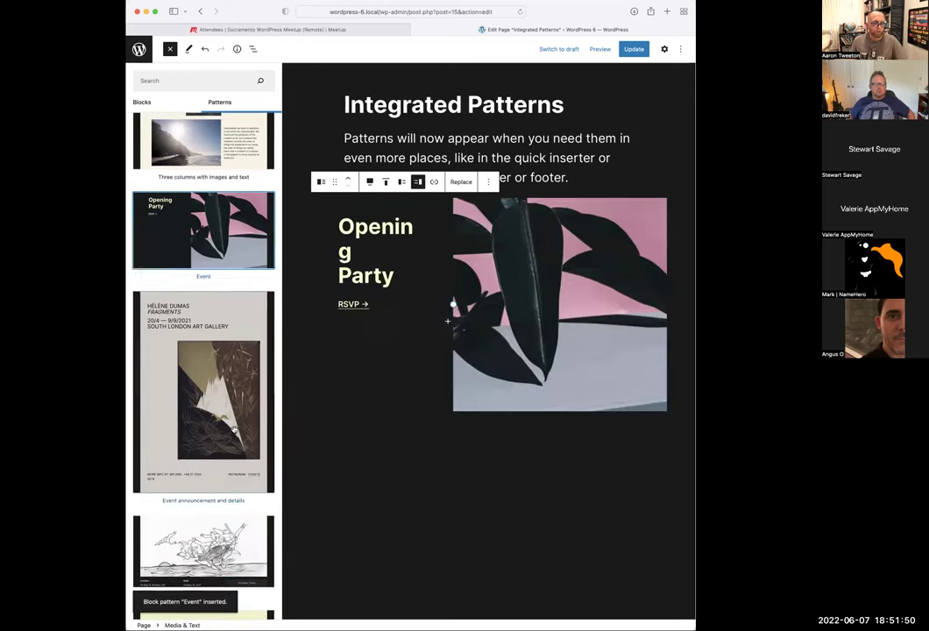
# Browse the Featured patterns, switch to the Buttons category and insert the Single, Family and Patron pricing table pattern below the Event pattern
pyautogui.scroll(-8, 234, 430)
pyautogui.scroll(-15, 237, 403)
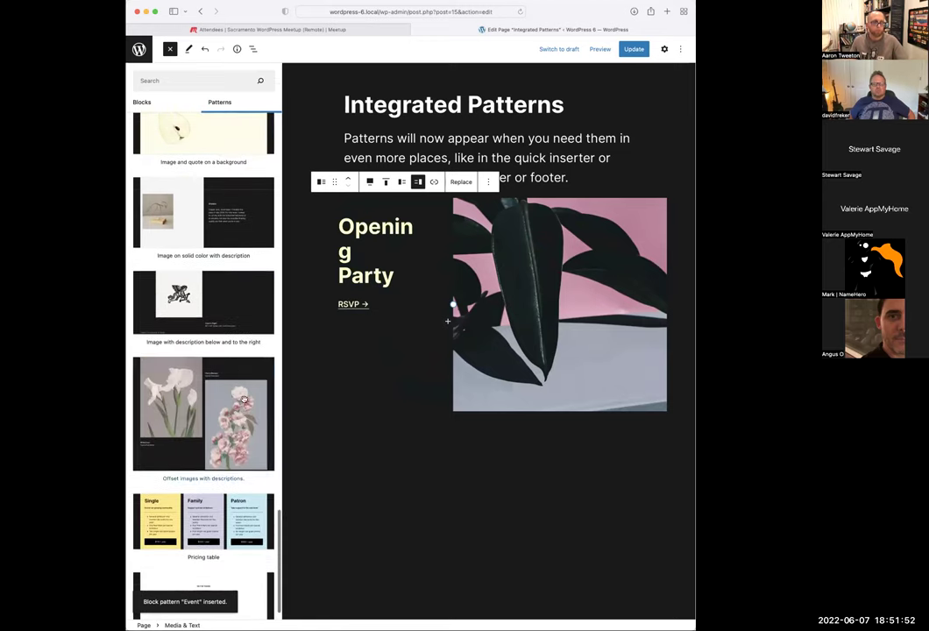
pyautogui.scroll(12, 188, 287)
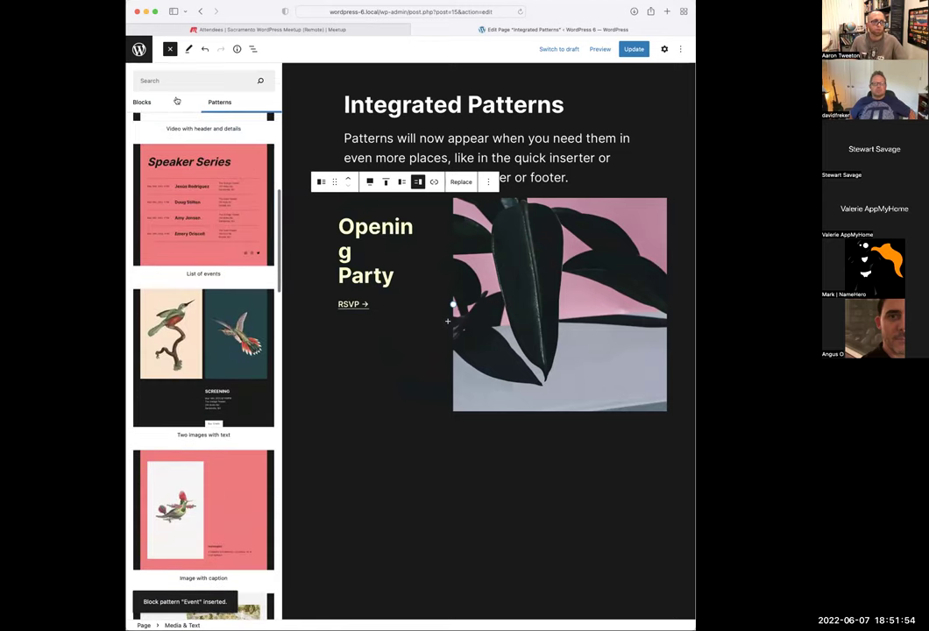
pyautogui.scroll(9, 211, 161)
pyautogui.scroll(8, 210, 161)
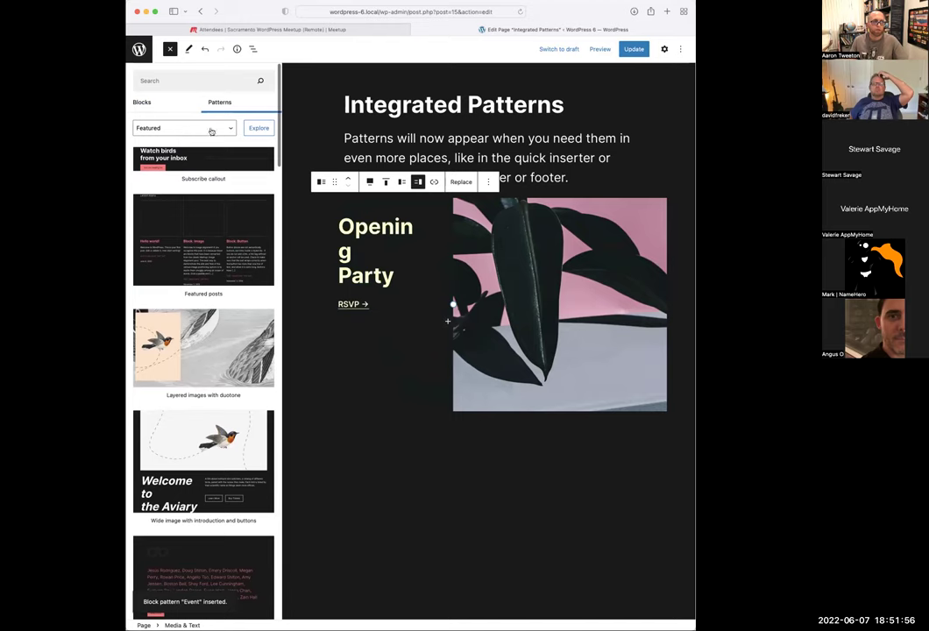
pyautogui.click(227, 129)
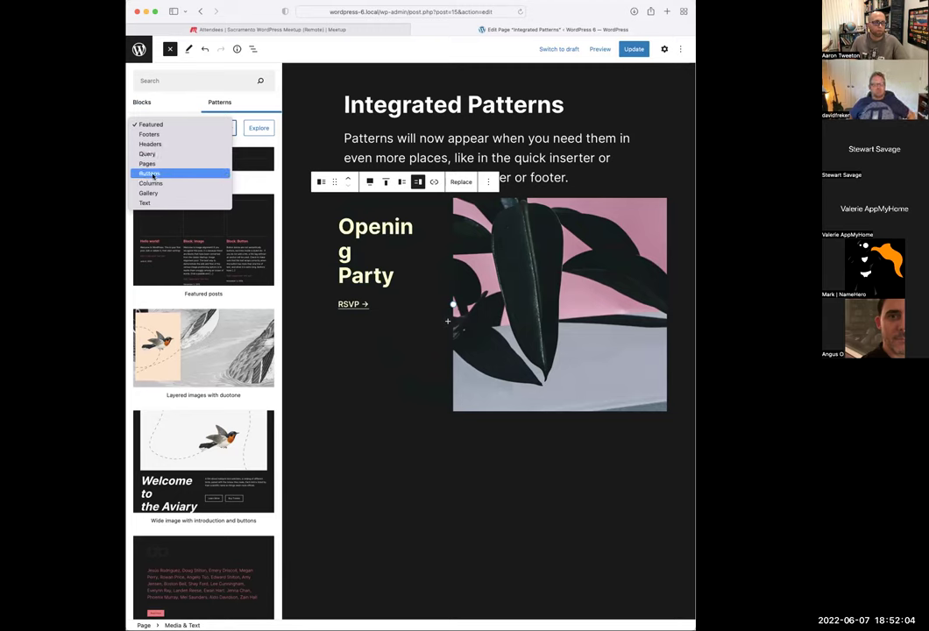
pyautogui.click(154, 173)
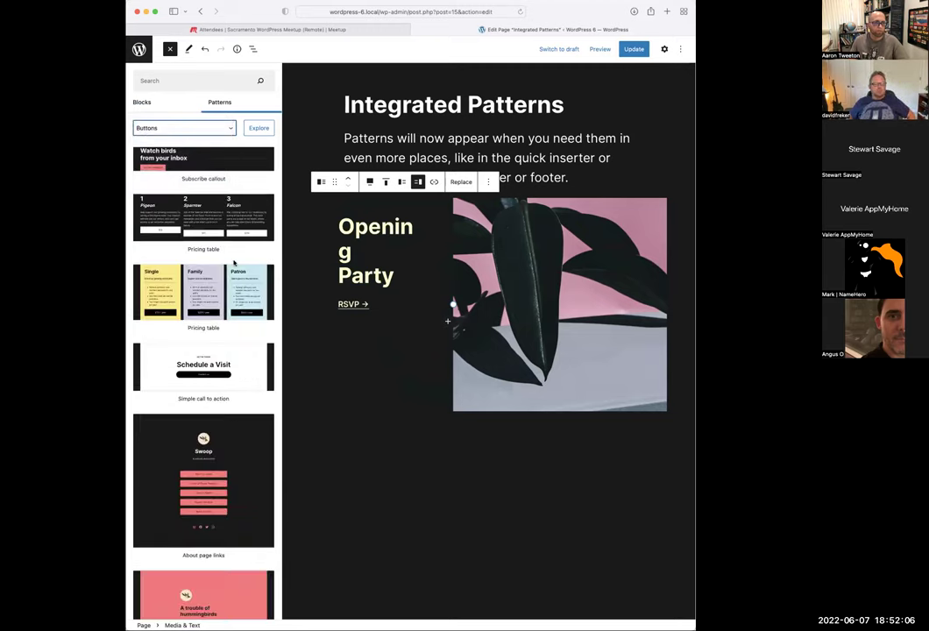
pyautogui.click(205, 308)
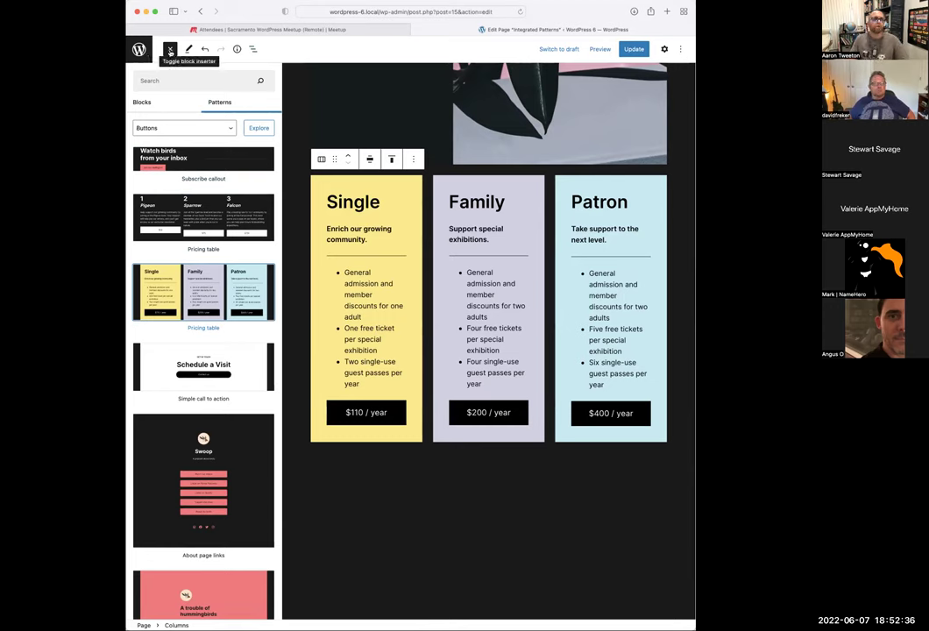
# Browse the Buttons patterns in the full pattern explorer and close it without inserting anything
pyautogui.click(259, 128)
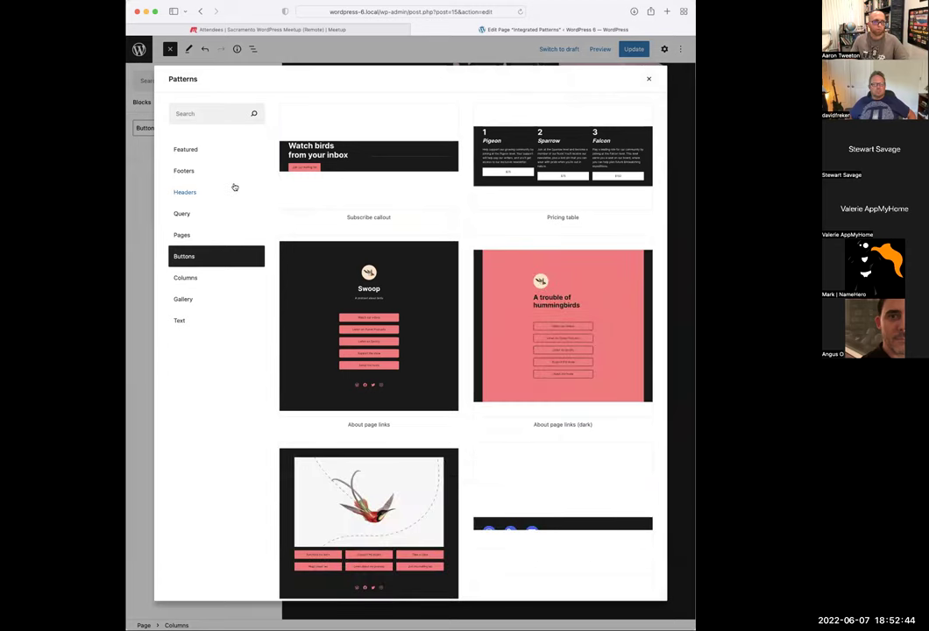
pyautogui.scroll(-5, 392, 229)
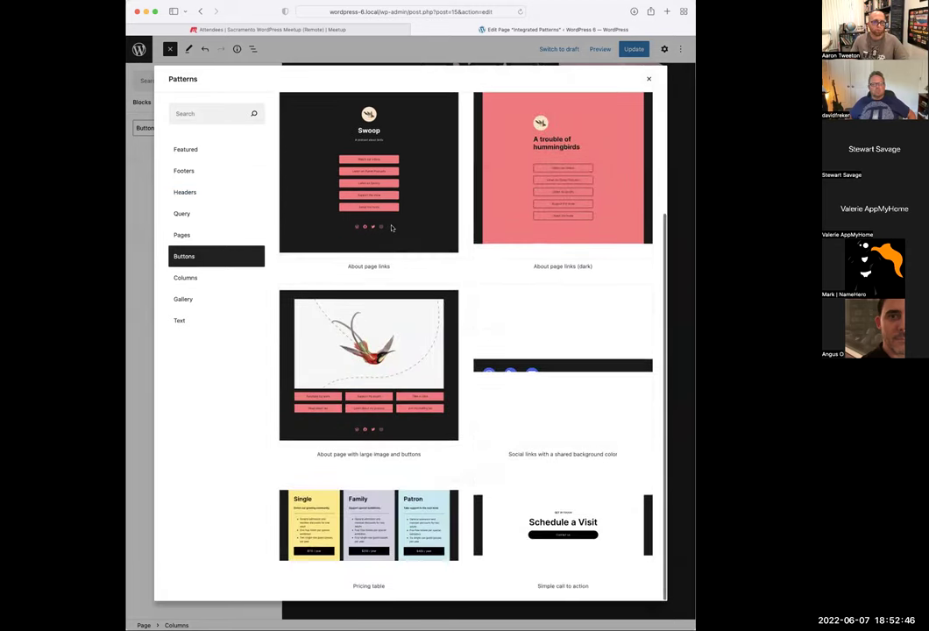
pyautogui.scroll(5, 392, 229)
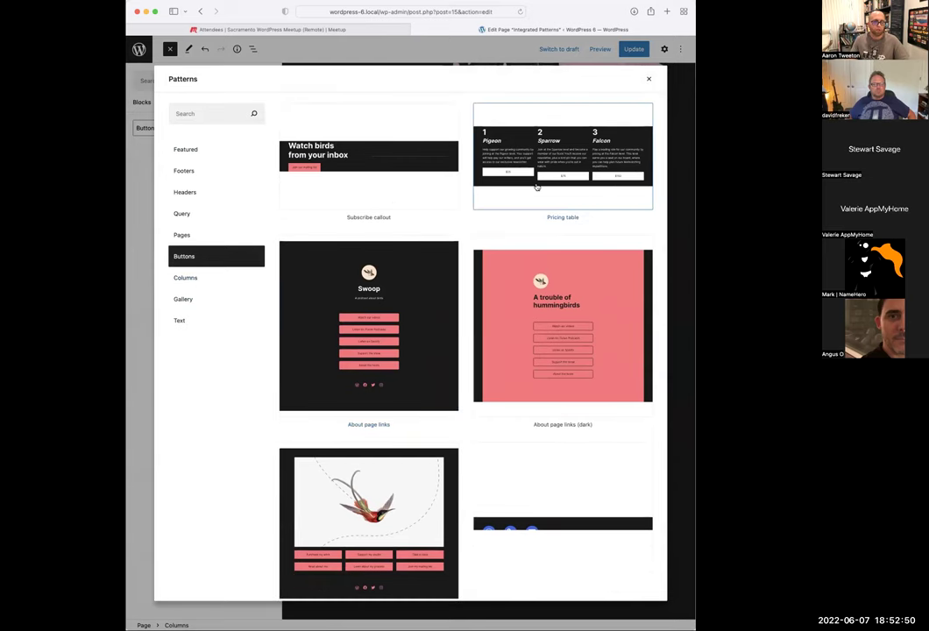
pyautogui.click(649, 81)
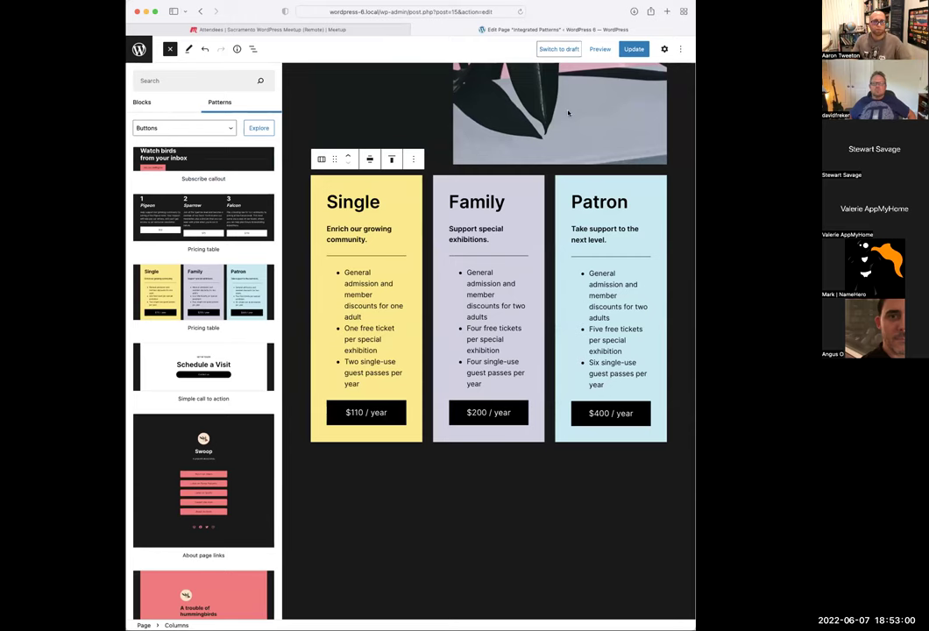
# Update the Integrated Patterns page and review the published page from the Event section to the pricing table
pyautogui.scroll(5, 614, 78)
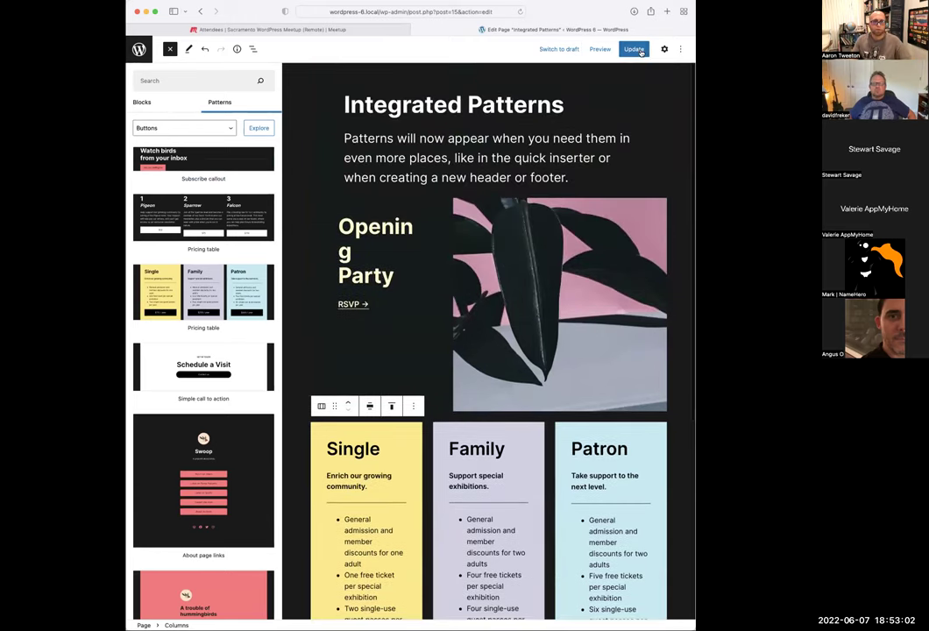
pyautogui.hotkey('ctrl', 's')
pyautogui.click(211, 601)
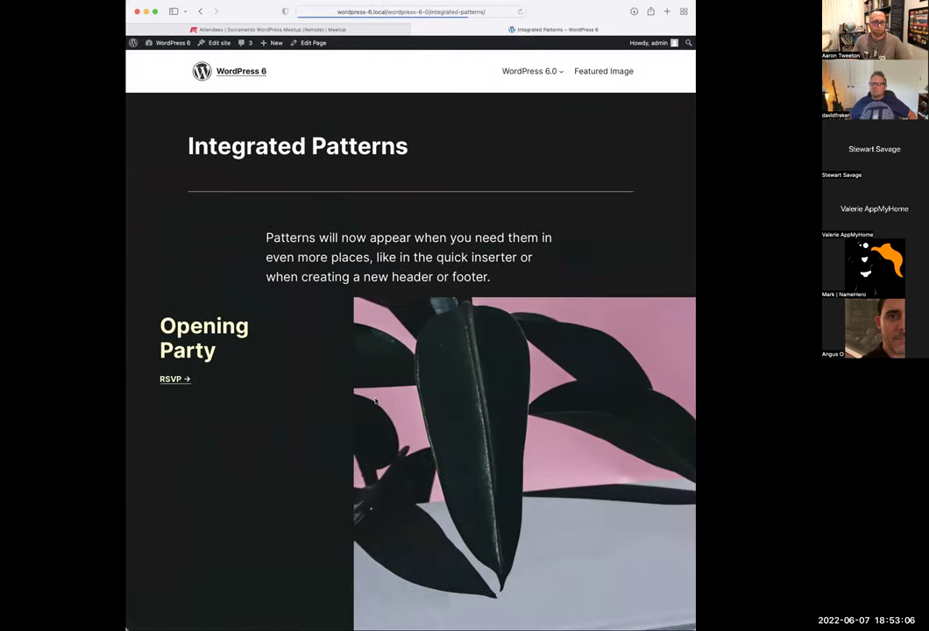
pyautogui.scroll(-3, 378, 402)
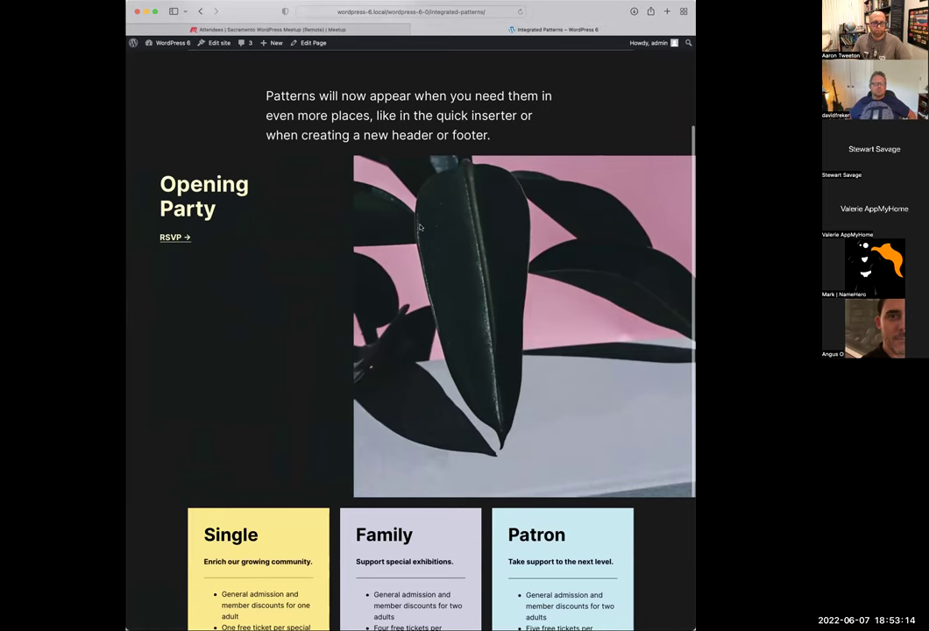
pyautogui.scroll(-5, 490, 281)
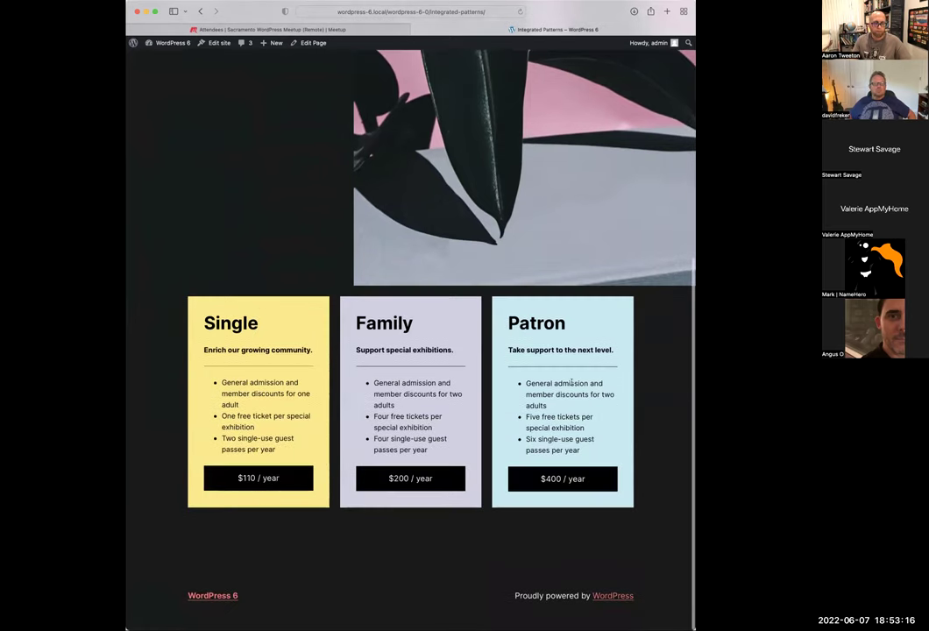
pyautogui.moveTo(294, 326); pyautogui.dragTo(412, 491)
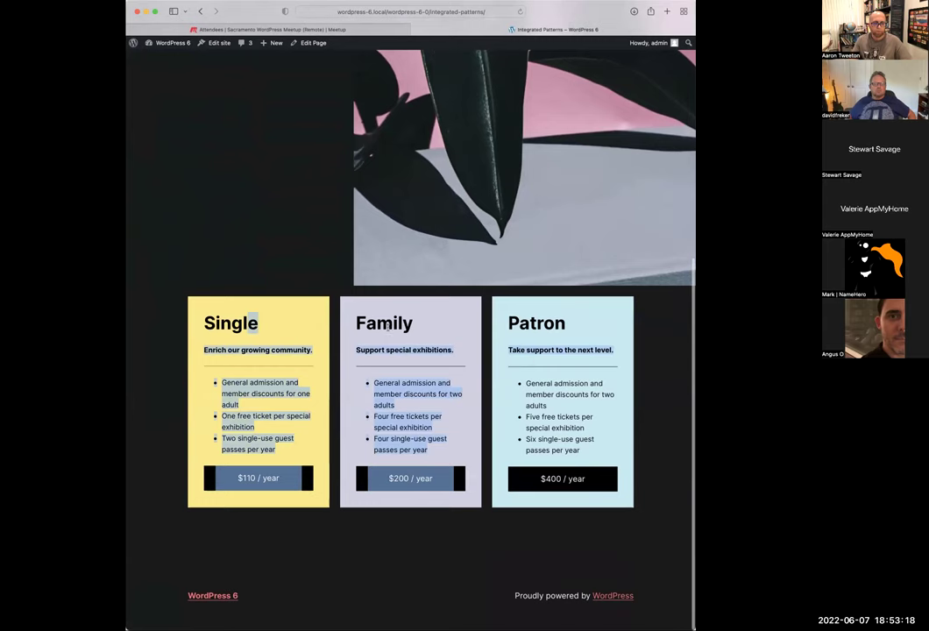
pyautogui.click(287, 317)
pyautogui.scroll(15, 539, 438)
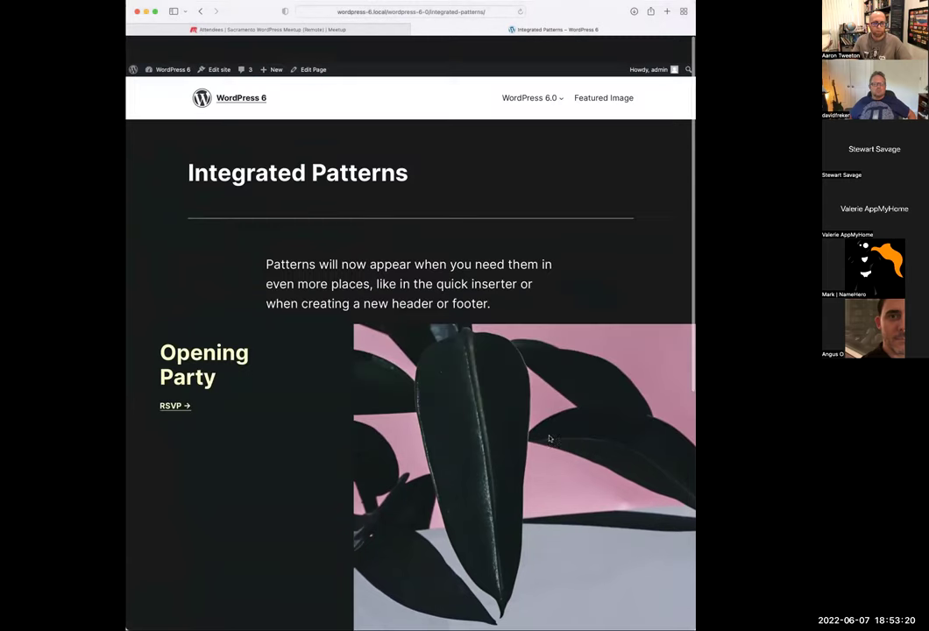
# Go to the WordPress 6.0 page, view the Additional Design Tools page and open that page for editing
pyautogui.moveTo(552, 77)
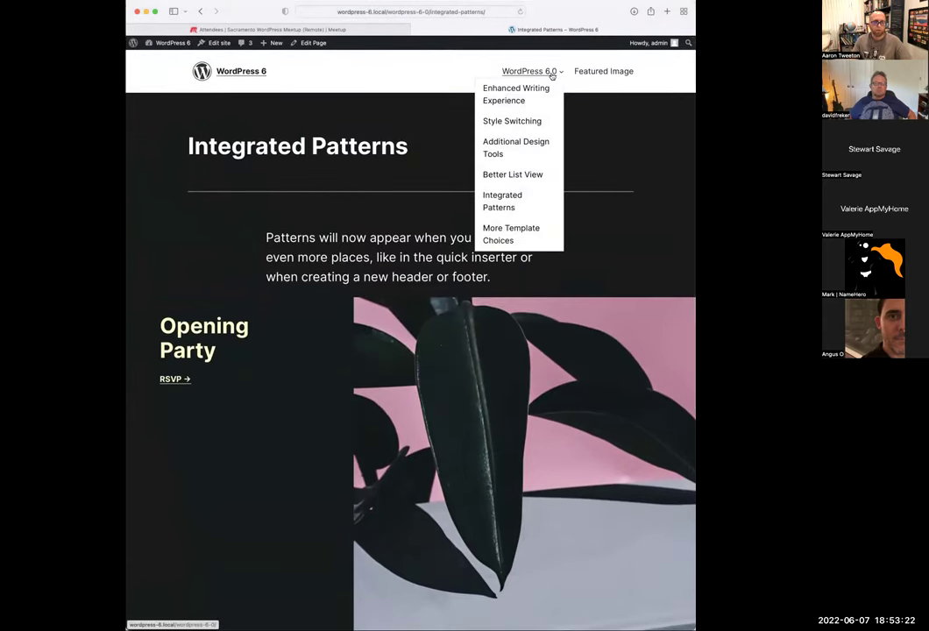
pyautogui.click(553, 76)
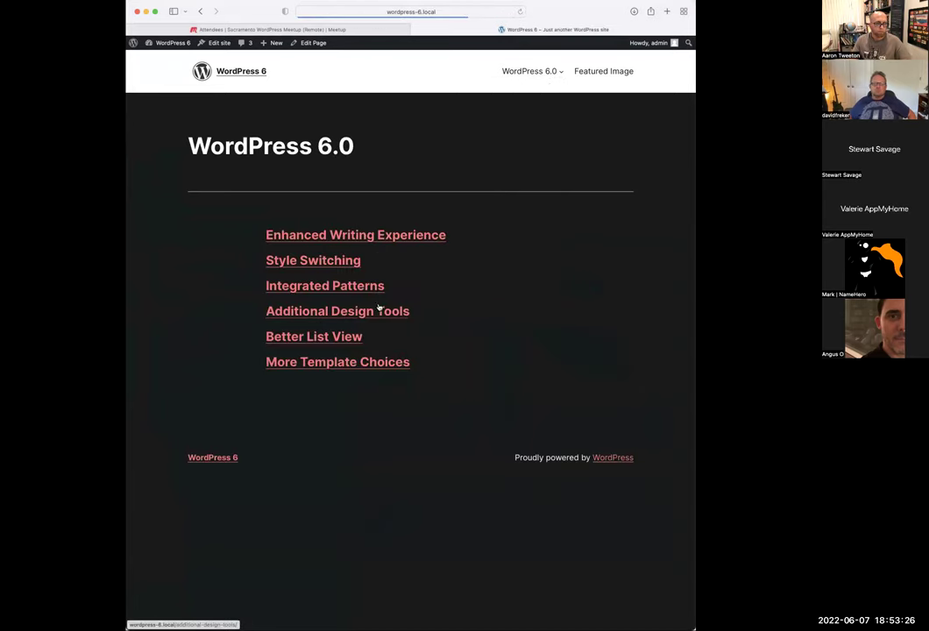
pyautogui.click(376, 314)
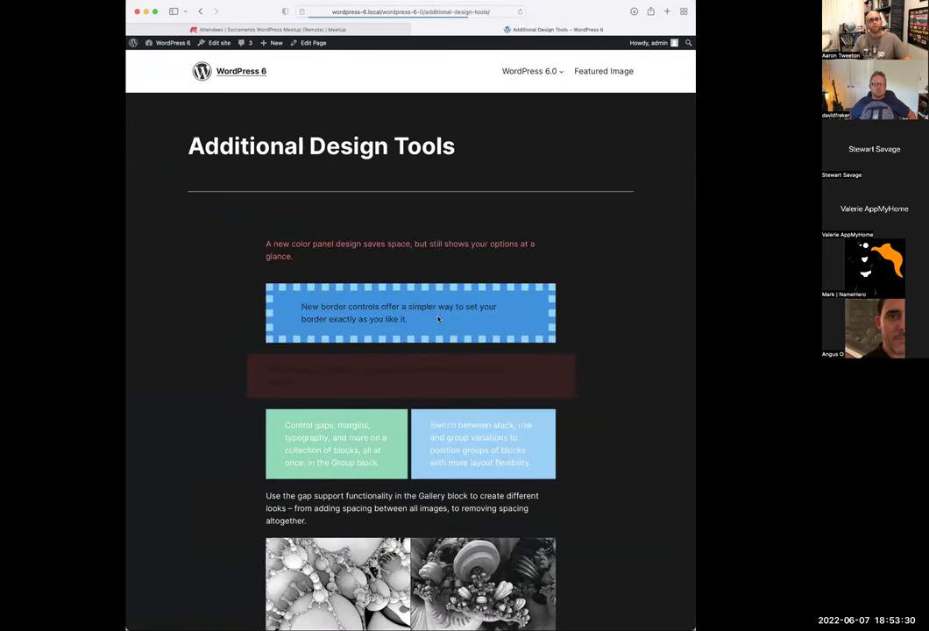
pyautogui.scroll(-1, 474, 321)
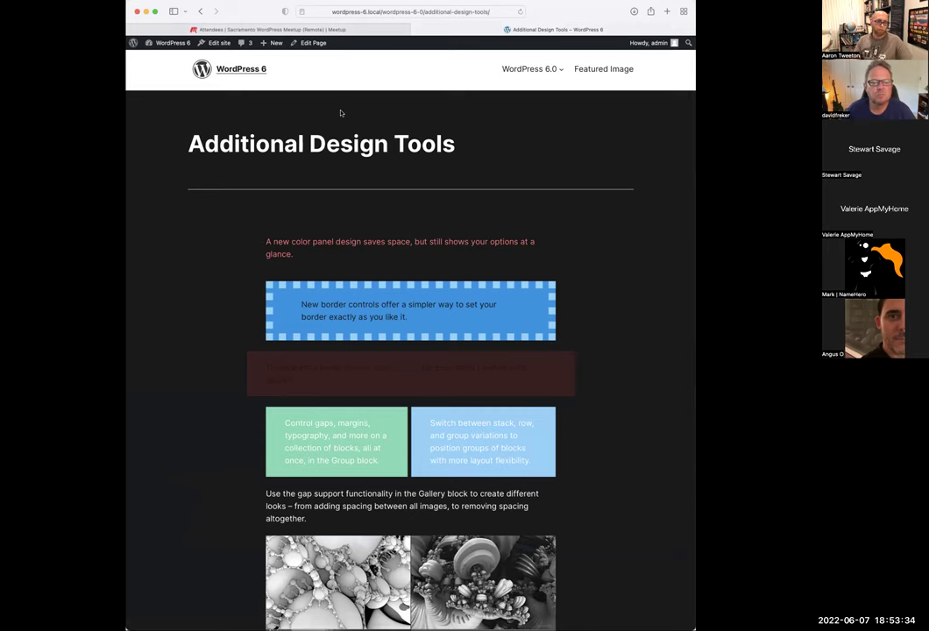
pyautogui.scroll(-1, 341, 113)
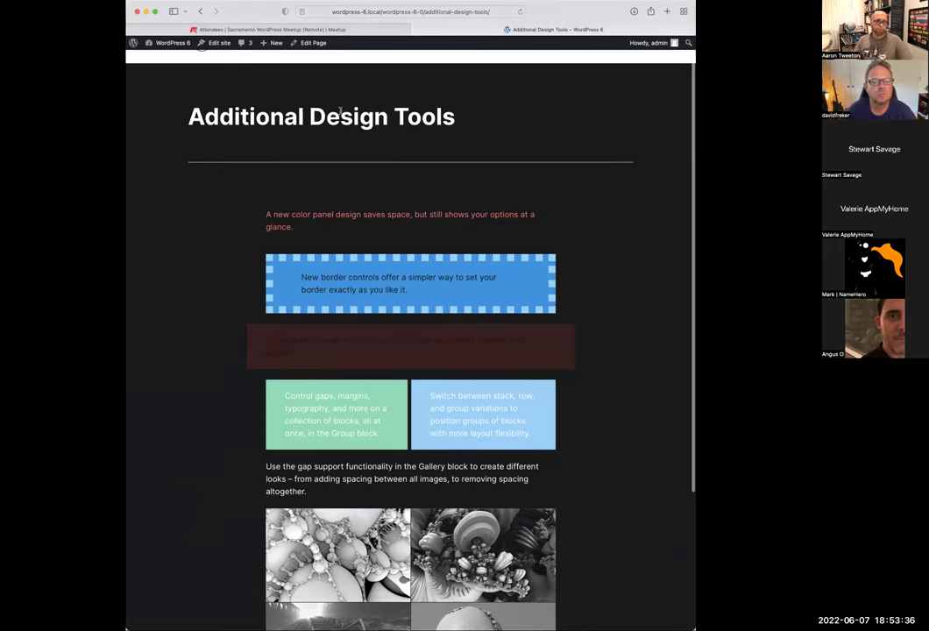
pyautogui.scroll(2, 341, 114)
pyautogui.click(312, 42)
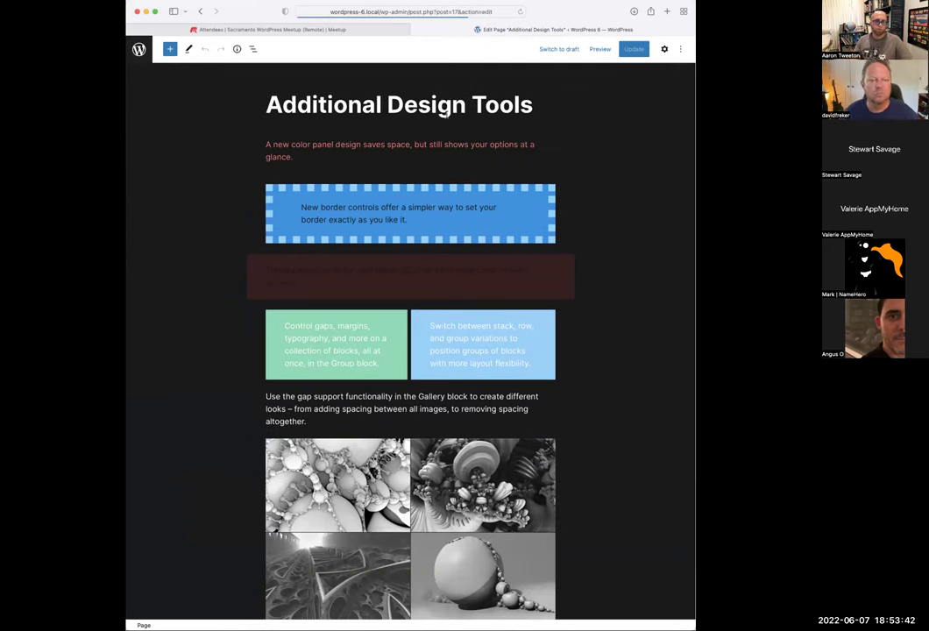
# Select the text of the first paragraph about the new color panel and show its block settings
pyautogui.click(348, 144)
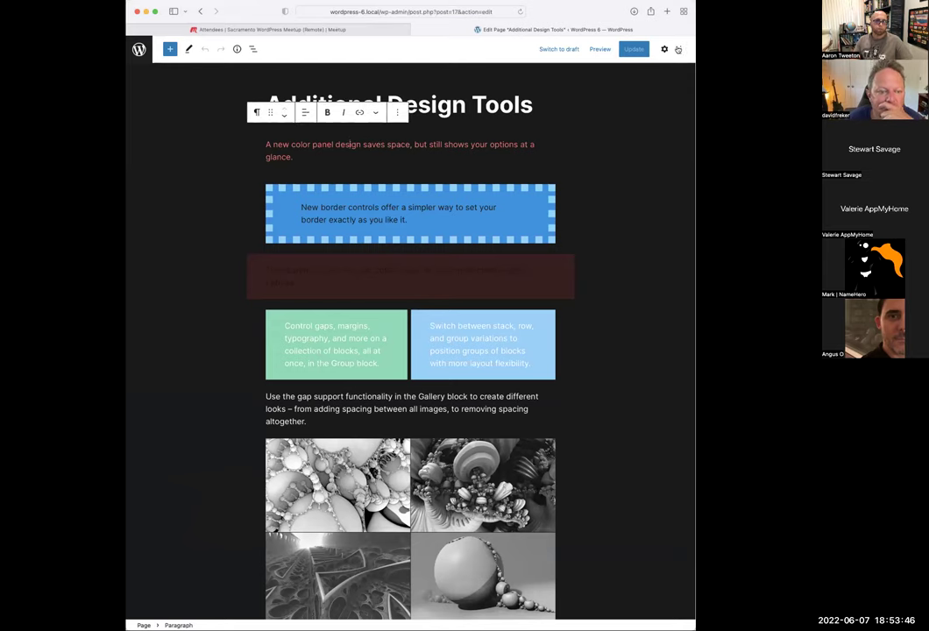
pyautogui.press('super+shift+comma')
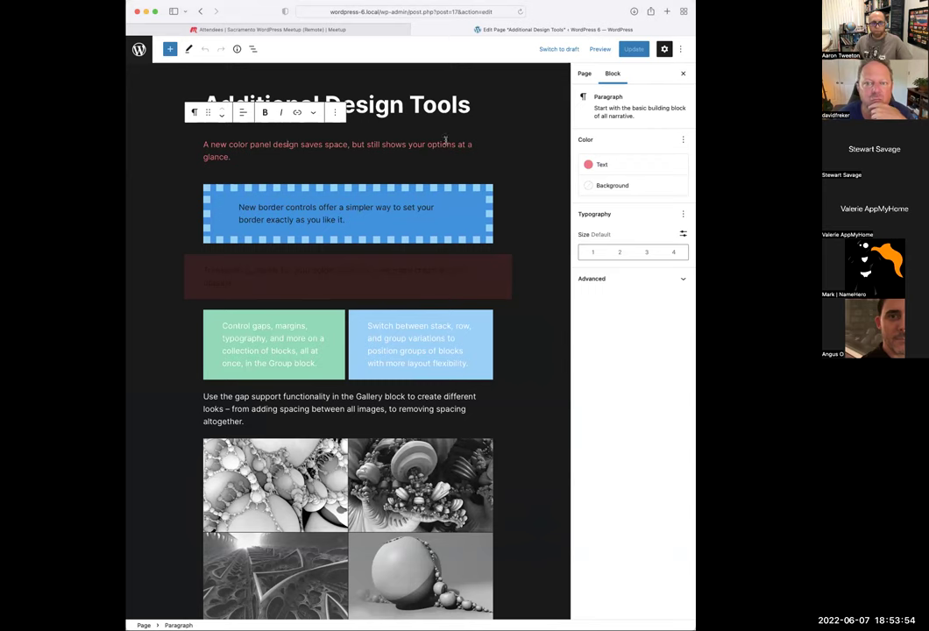
pyautogui.moveTo(203, 144); pyautogui.dragTo(241, 153)
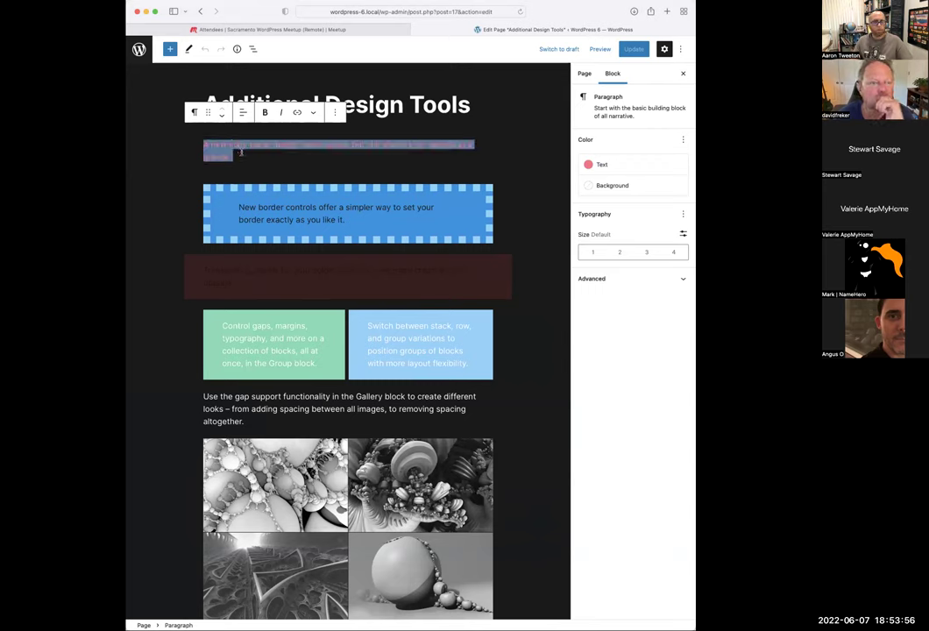
# Try the Foreground, Background and other theme text colors on the first paragraph, set it back to Primary and deselect the block
pyautogui.click(599, 164)
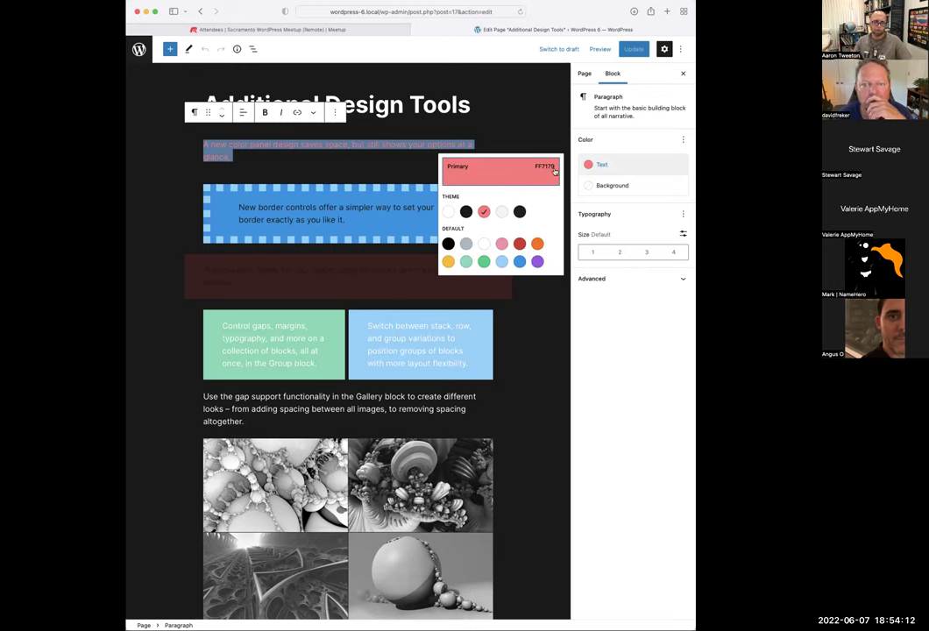
pyautogui.click(448, 212)
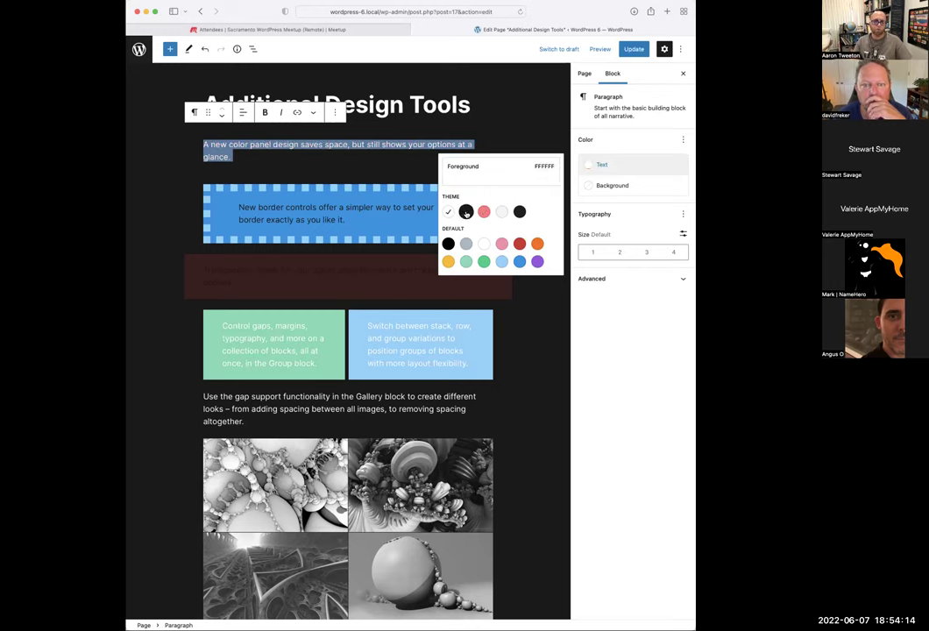
pyautogui.click(466, 211)
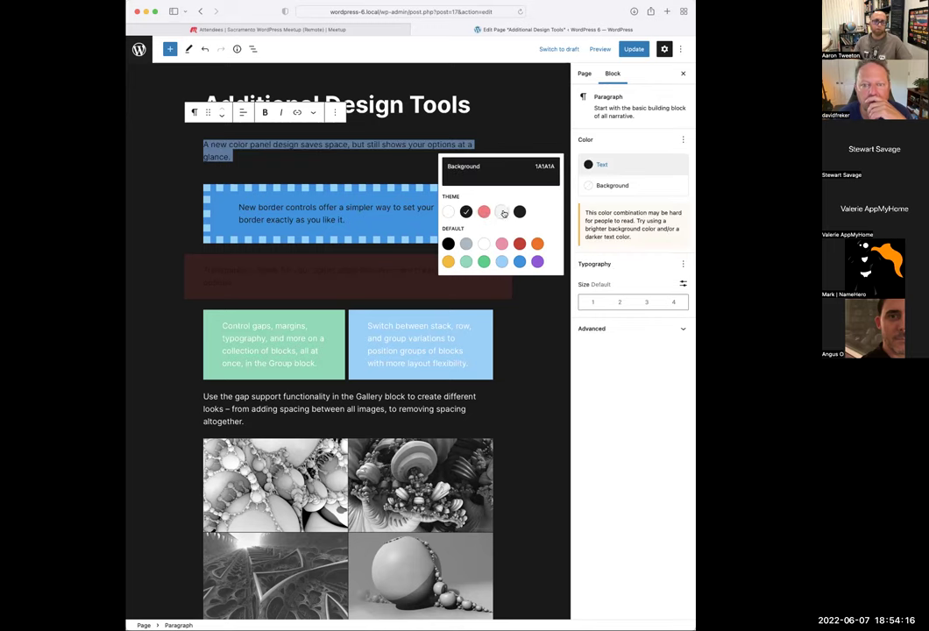
pyautogui.click(501, 211)
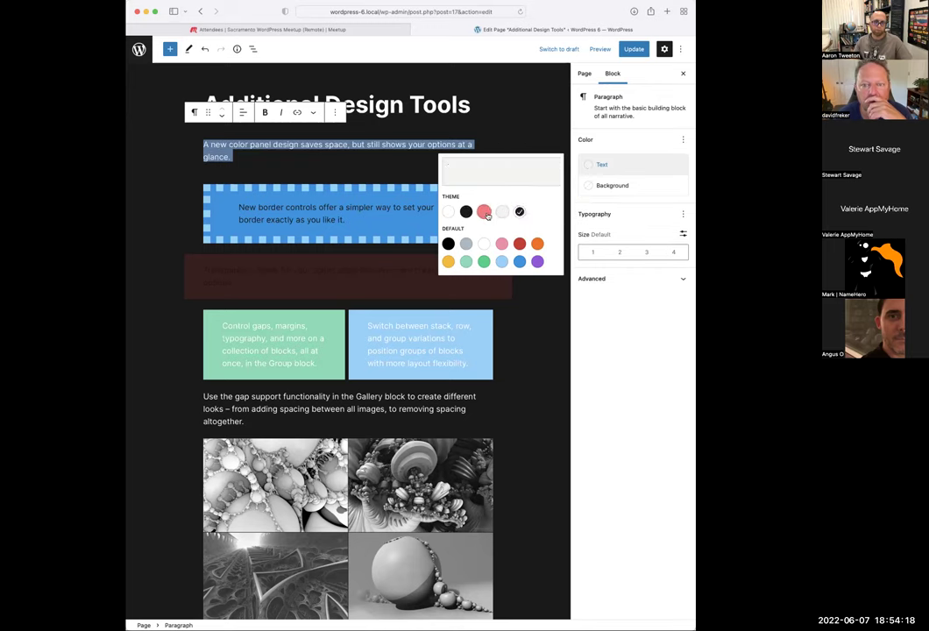
pyautogui.click(484, 211)
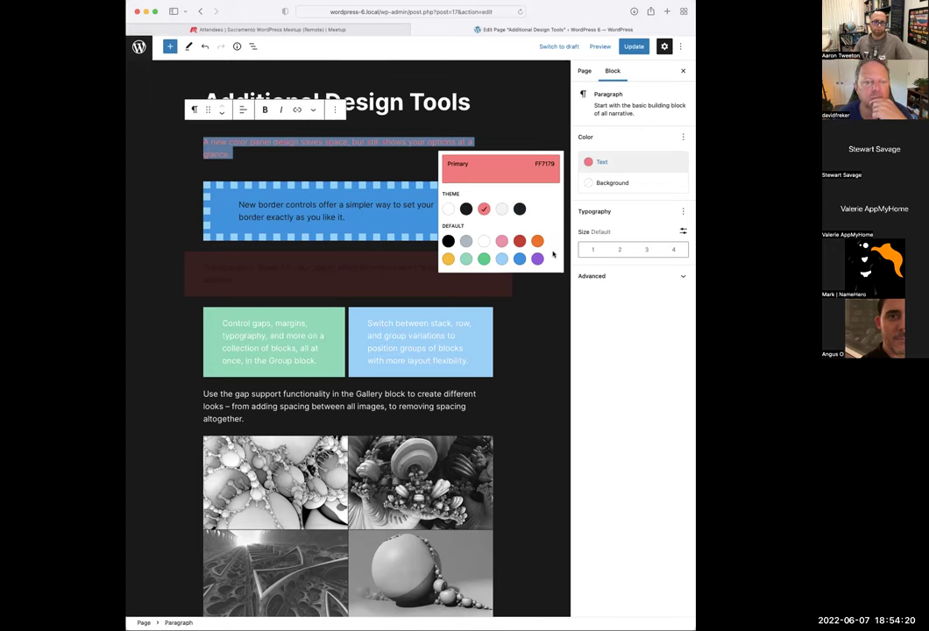
pyautogui.click(525, 142)
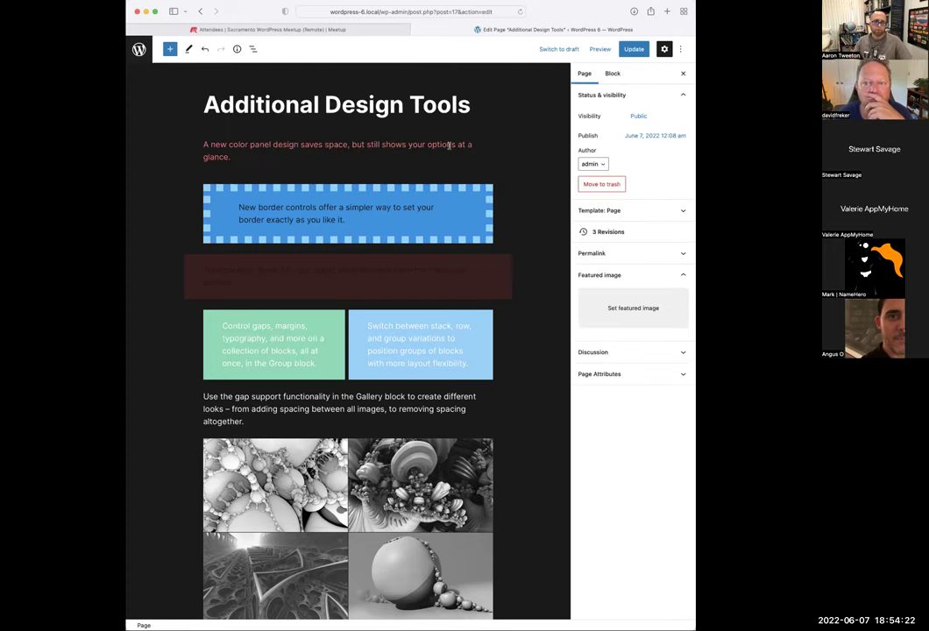
# Give the first paragraph's text the custom purple color E370FF
pyautogui.tripleClick(360, 145)
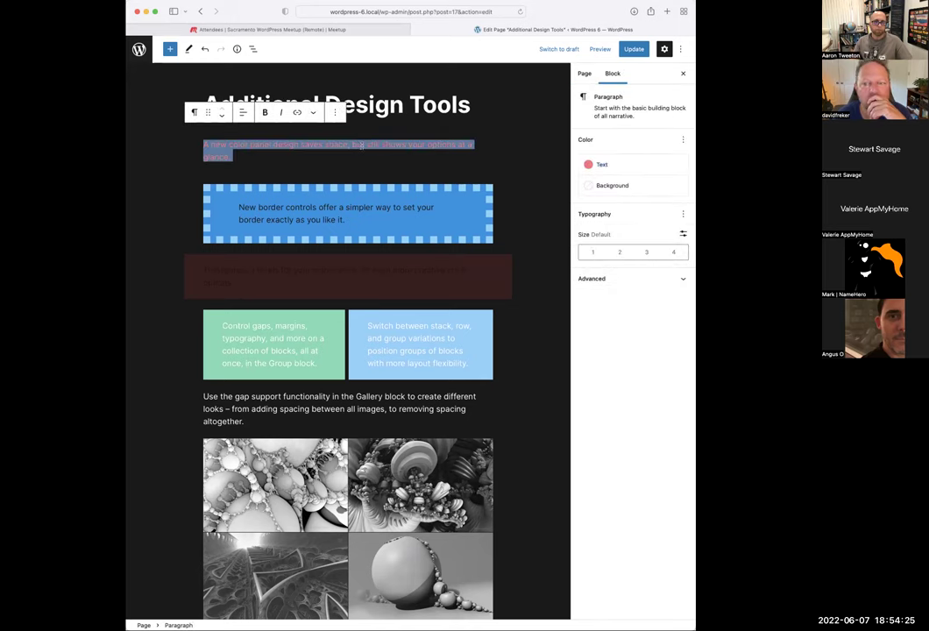
pyautogui.click(588, 166)
pyautogui.click(531, 169)
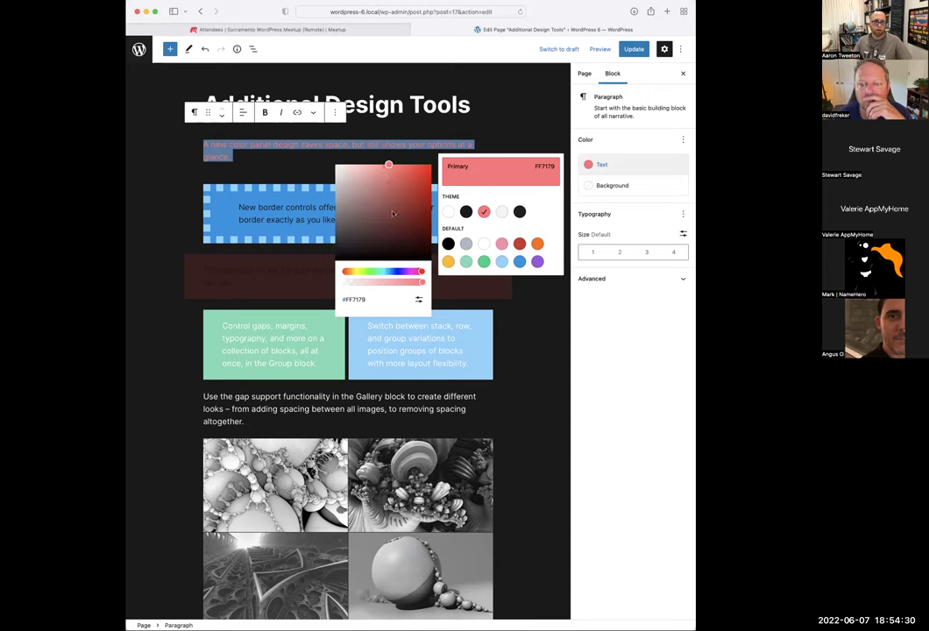
pyautogui.click(409, 272)
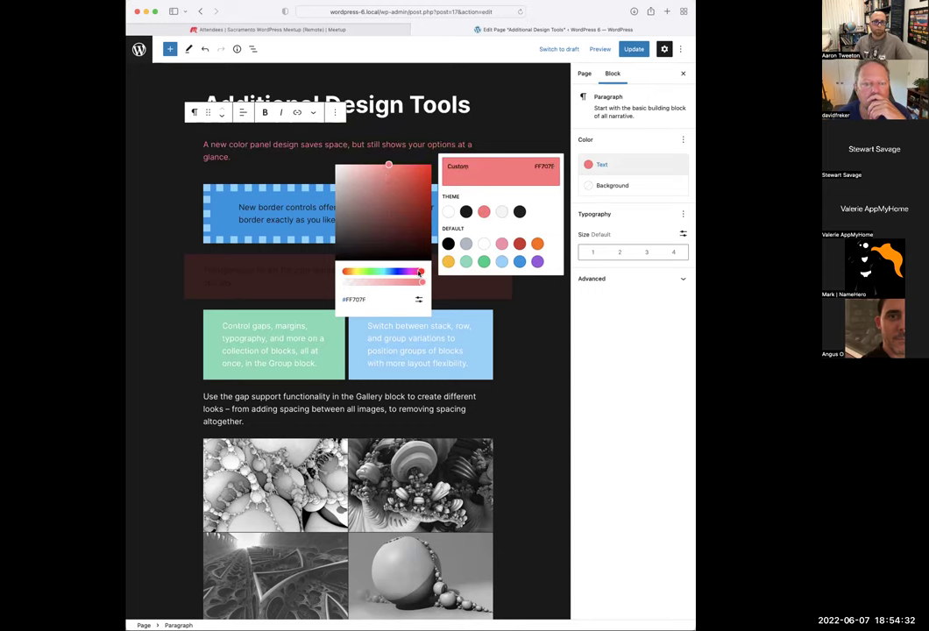
pyautogui.moveTo(408, 272); pyautogui.dragTo(406, 271)
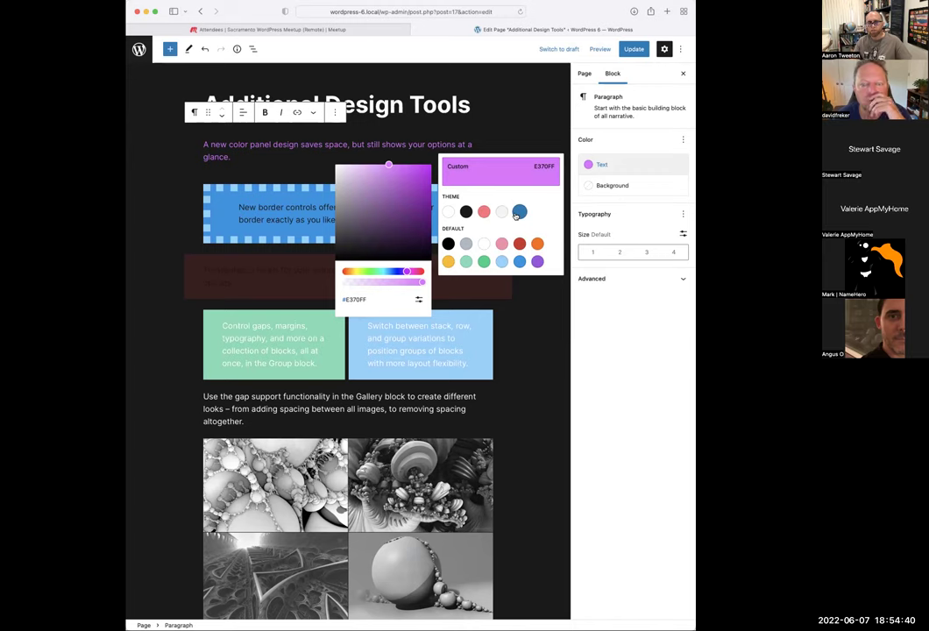
# Try the custom purple D843FE and the Foreground theme color on the first paragraph's text
pyautogui.moveTo(390, 188); pyautogui.dragTo(405, 165)
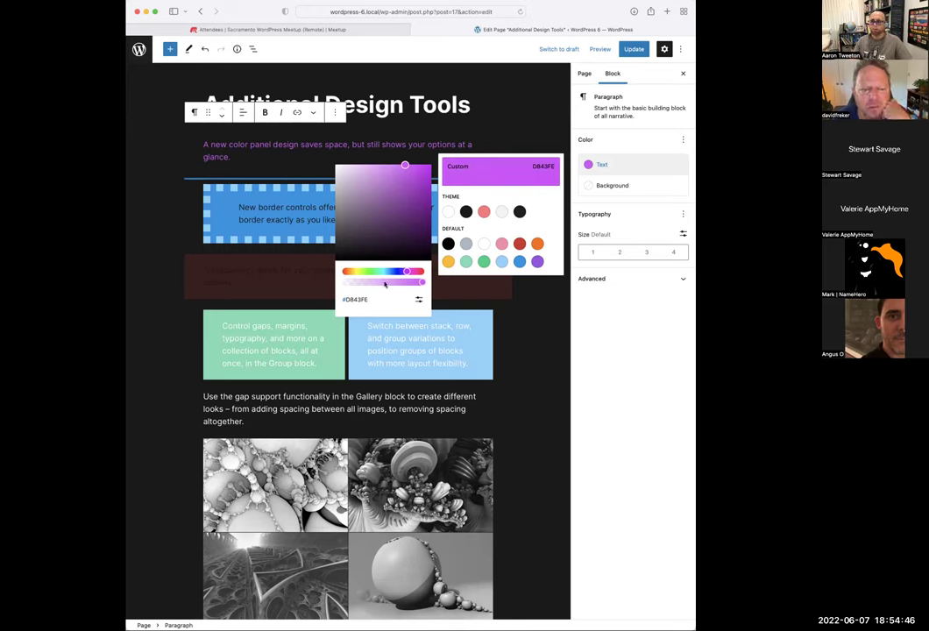
pyautogui.click(552, 204)
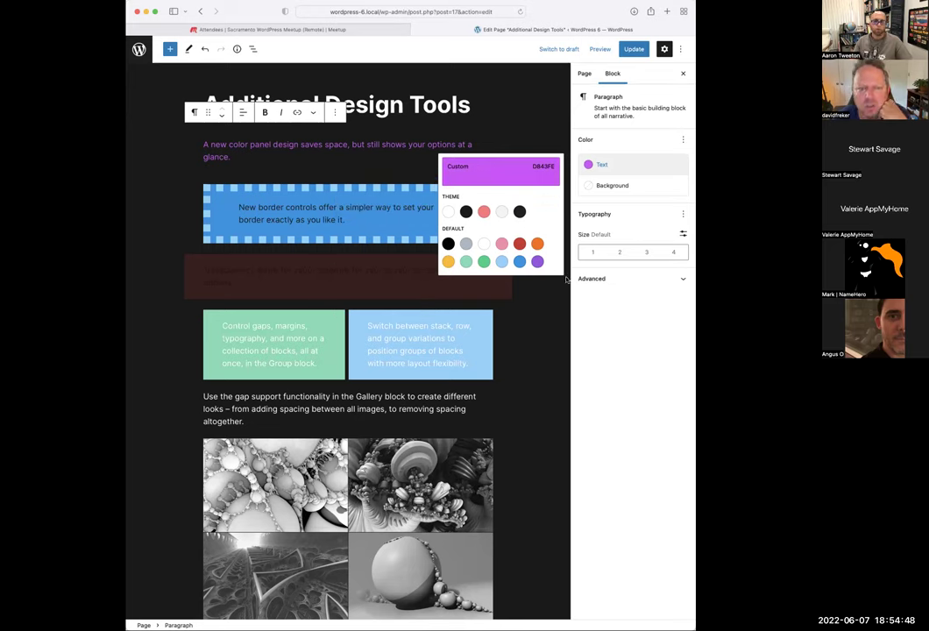
pyautogui.click(605, 150)
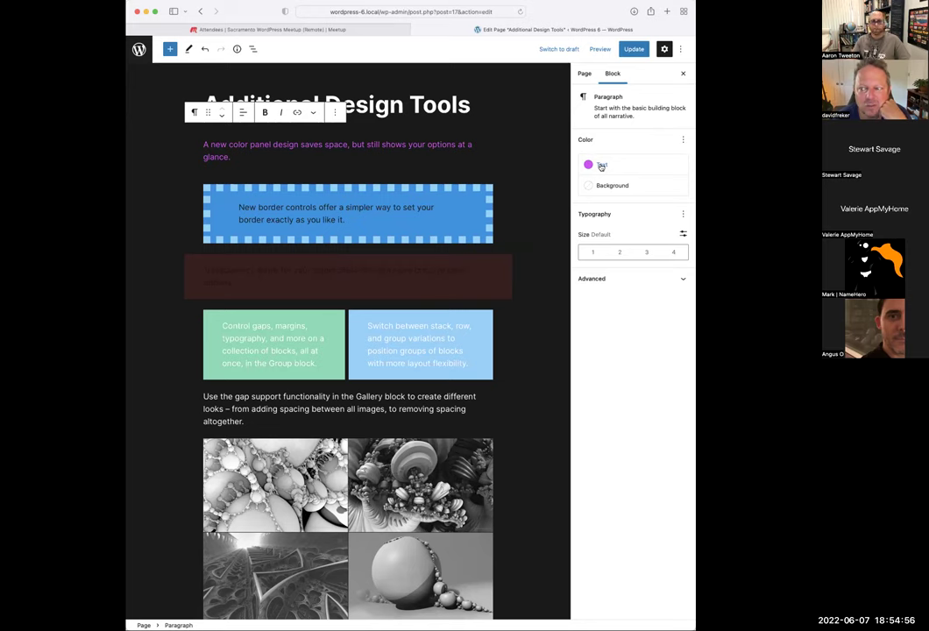
pyautogui.click(591, 166)
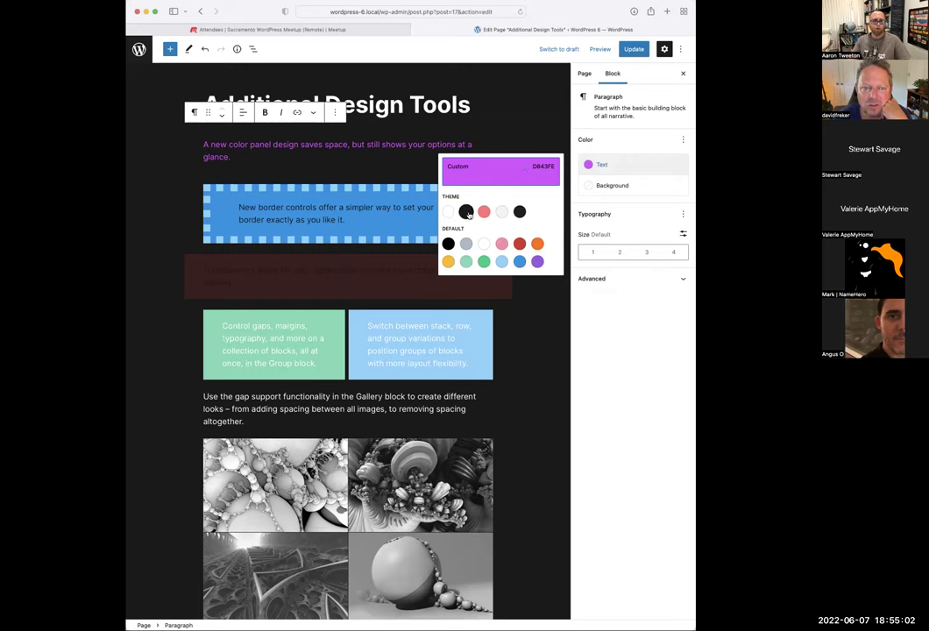
pyautogui.click(450, 213)
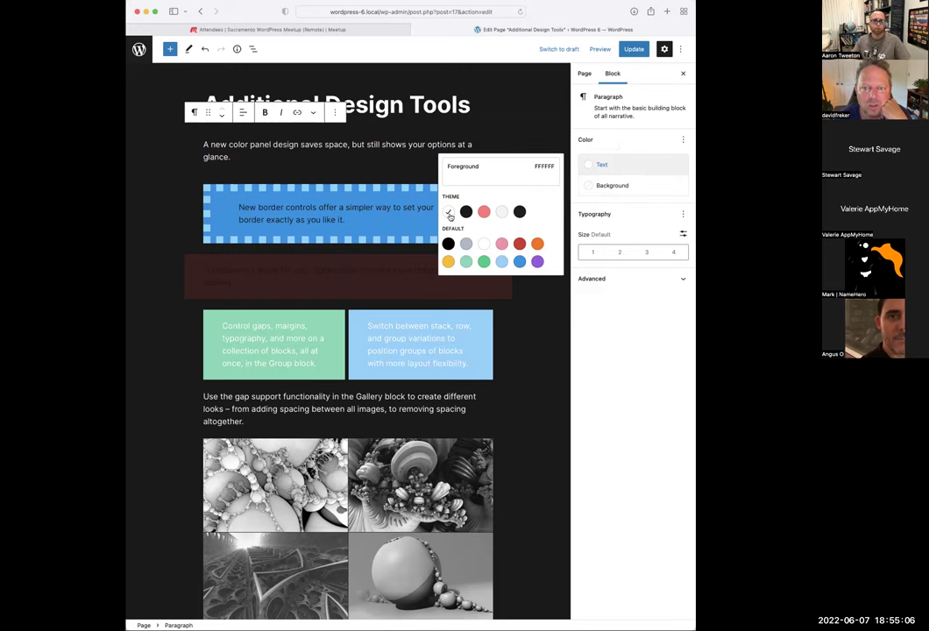
# Try the custom red FF0505 on the first paragraph's text and lower its opacity to give FF050533
pyautogui.click(508, 176)
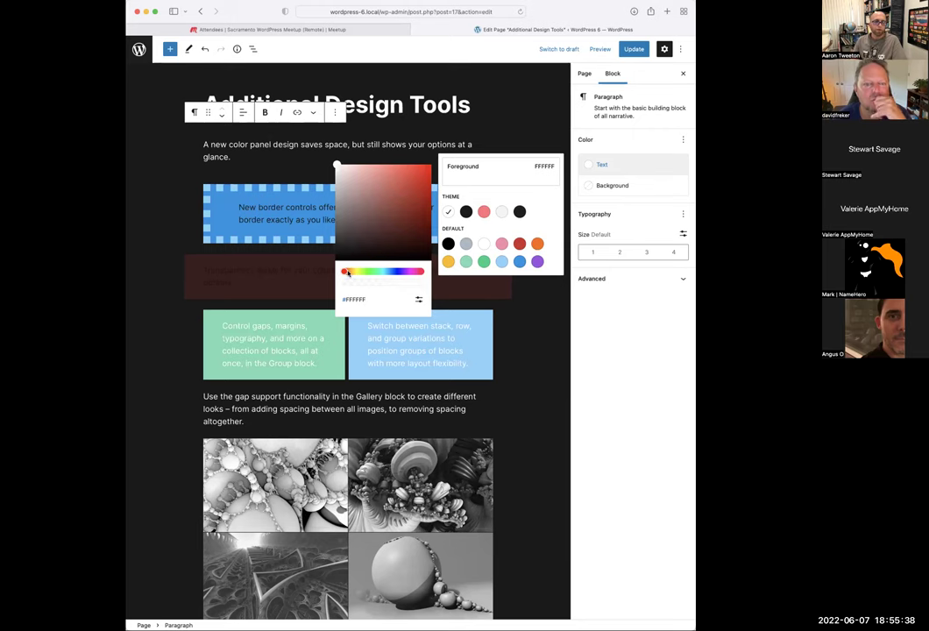
pyautogui.moveTo(345, 271)
pyautogui.mouseDown()
pyautogui.moveTo(419, 274)
pyautogui.moveTo(340, 274)
pyautogui.mouseUp()
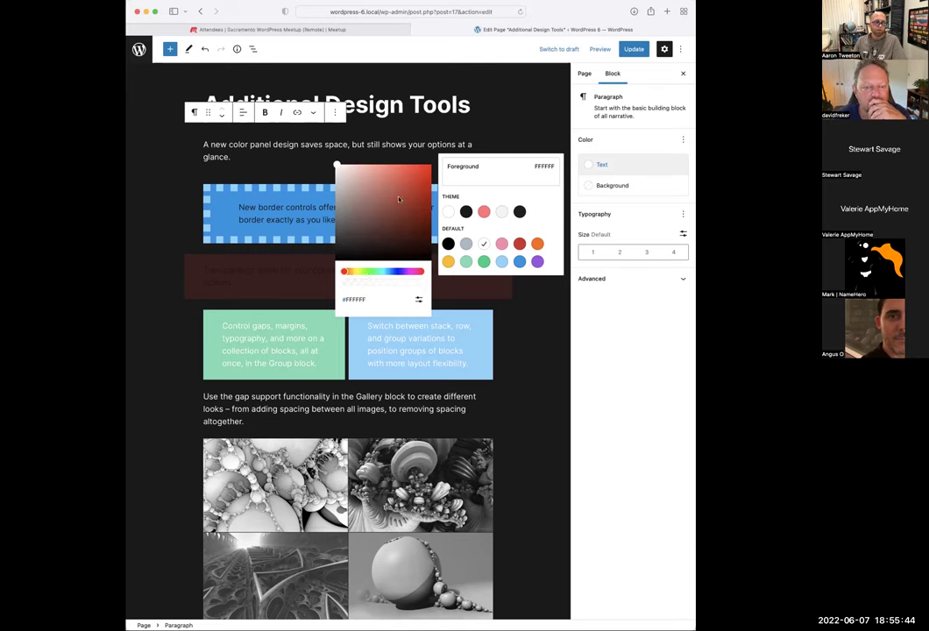
pyautogui.moveTo(378, 183); pyautogui.dragTo(429, 164)
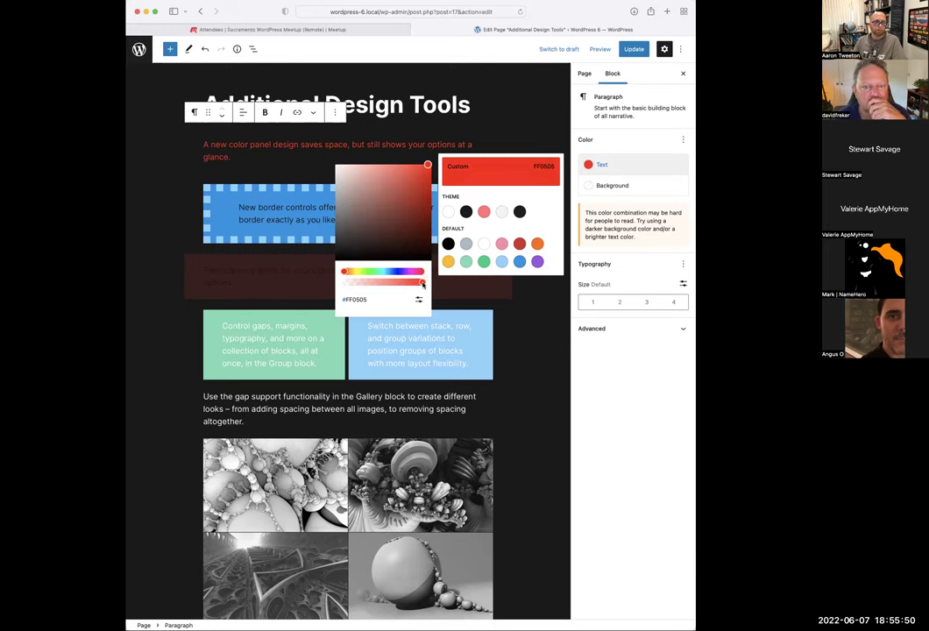
pyautogui.moveTo(422, 283); pyautogui.dragTo(358, 284)
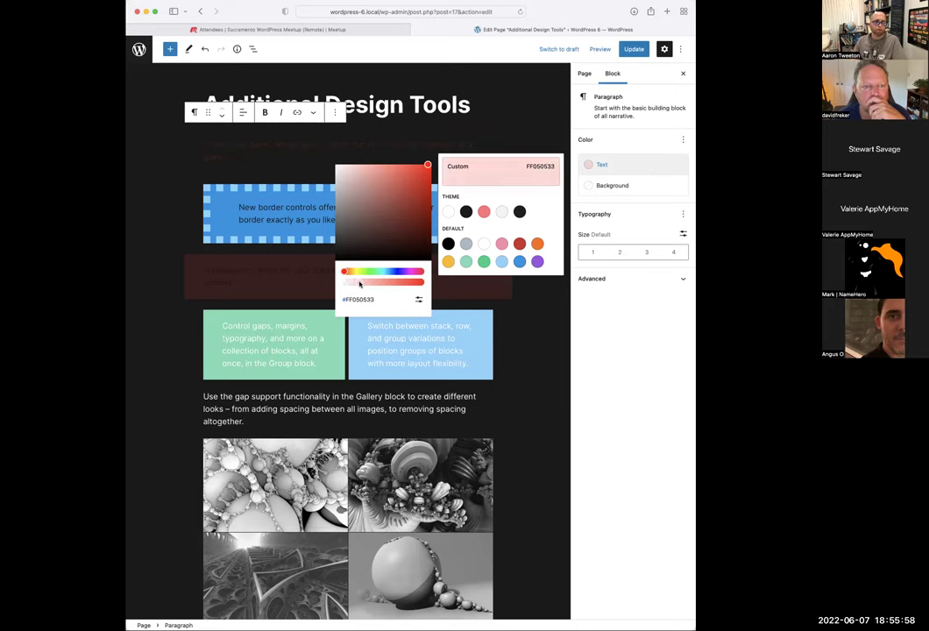
# Show the detailed values of the custom text color in Hex, RGB and HSL format
pyautogui.click(419, 300)
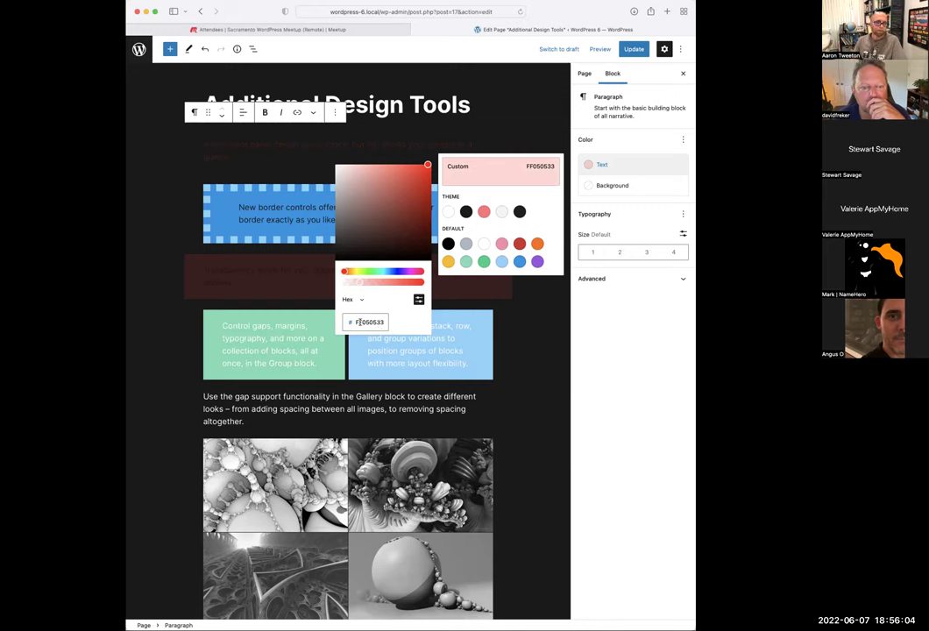
pyautogui.doubleClick(375, 322)
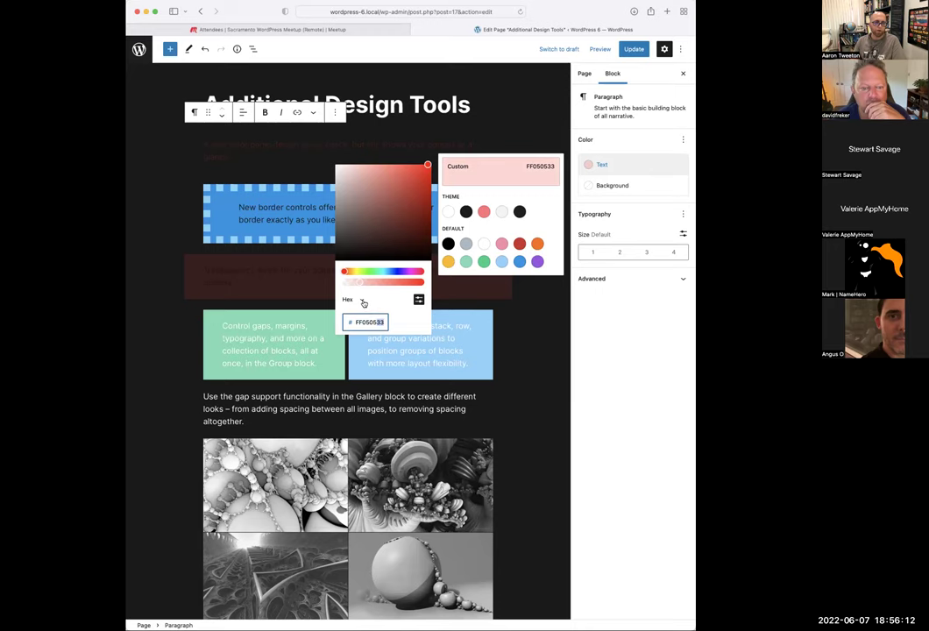
pyautogui.click(355, 300)
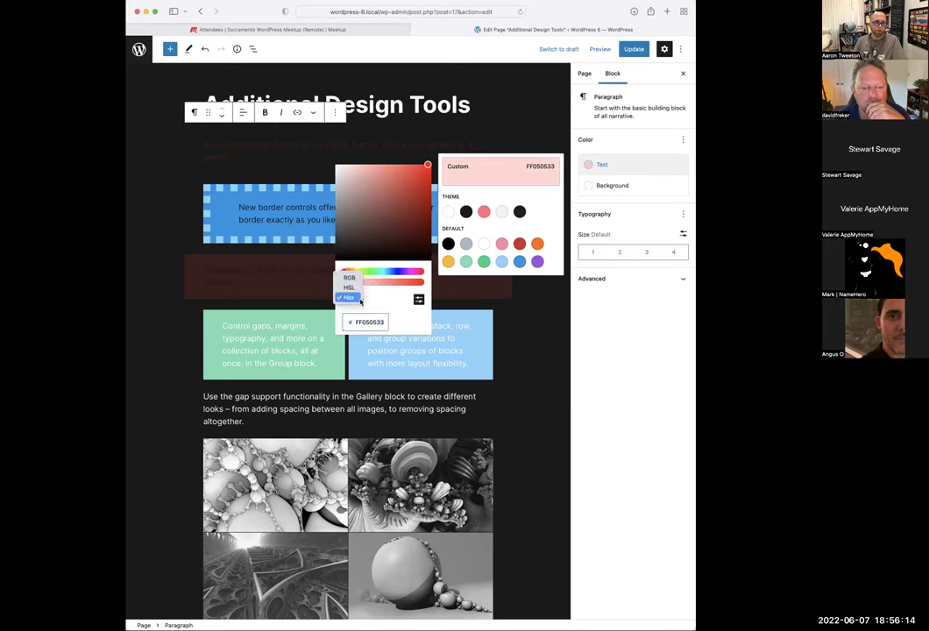
pyautogui.click(358, 279)
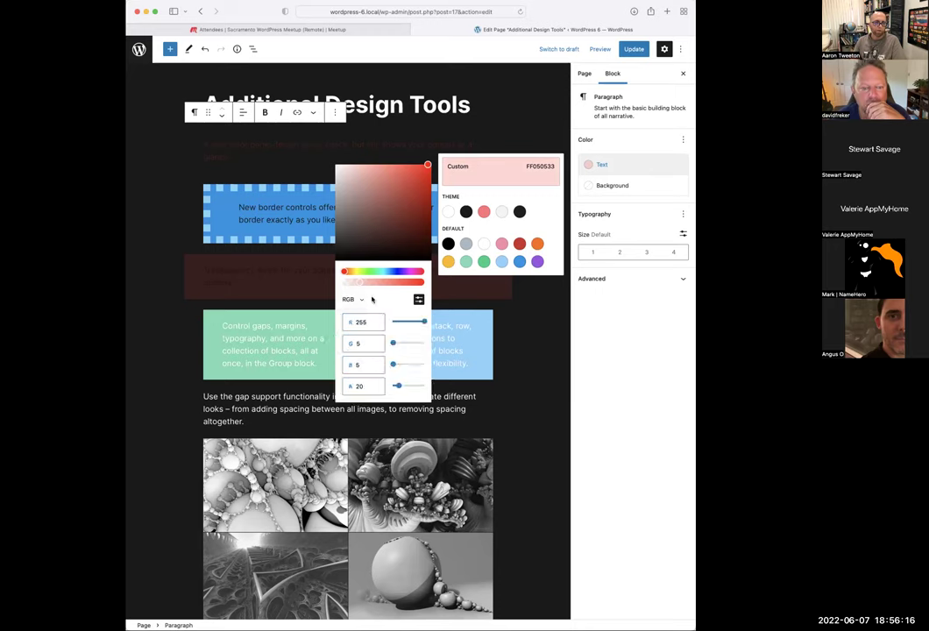
pyautogui.click(360, 302)
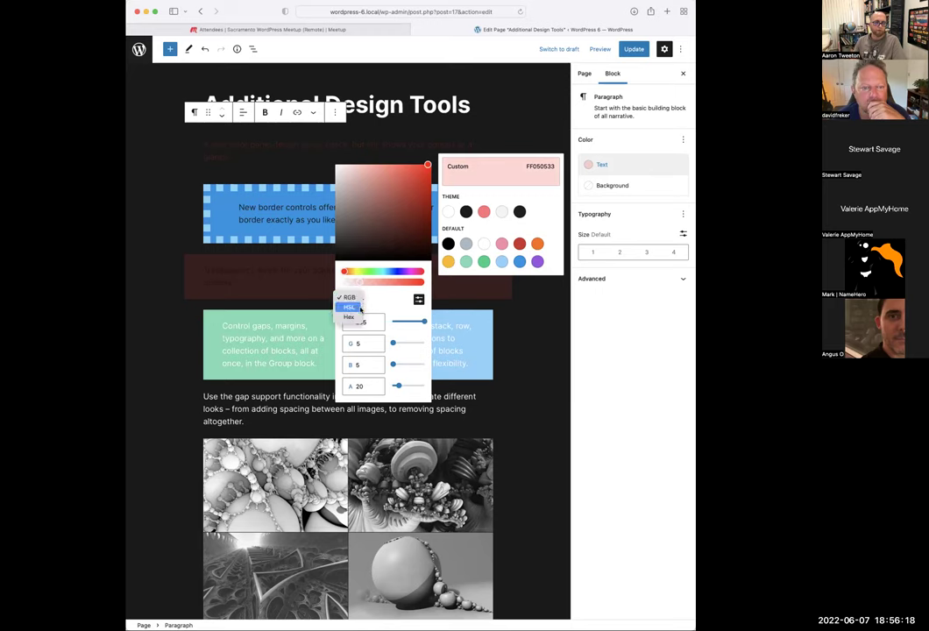
pyautogui.click(351, 308)
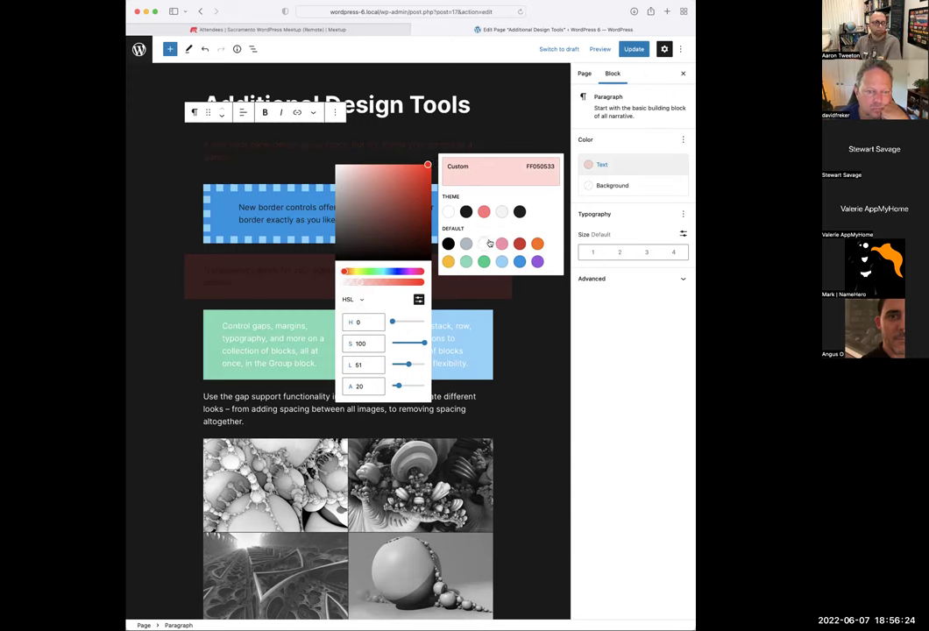
# Give the first paragraph's text the Secondary theme color and deselect the block
pyautogui.click(501, 211)
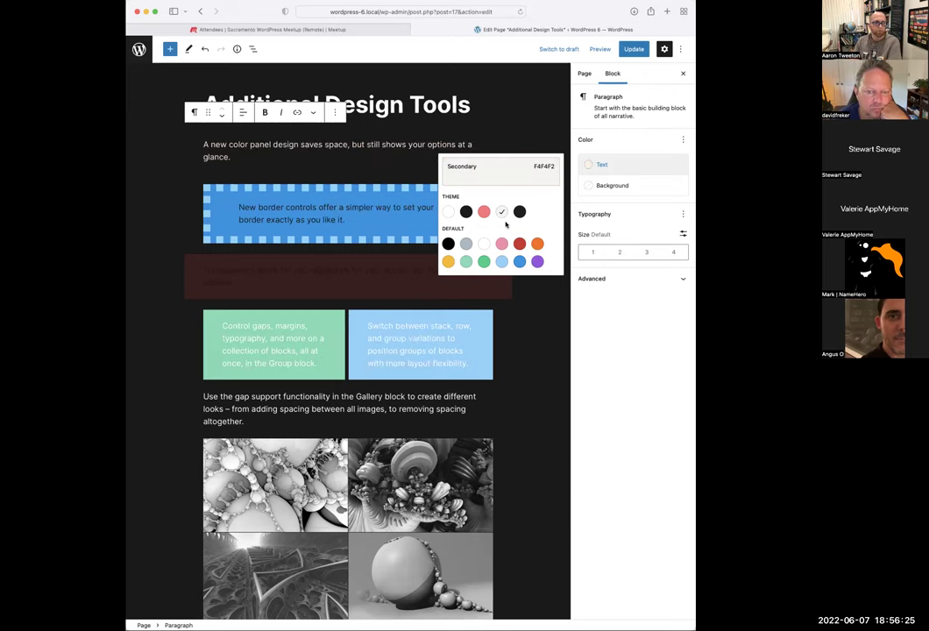
pyautogui.click(518, 132)
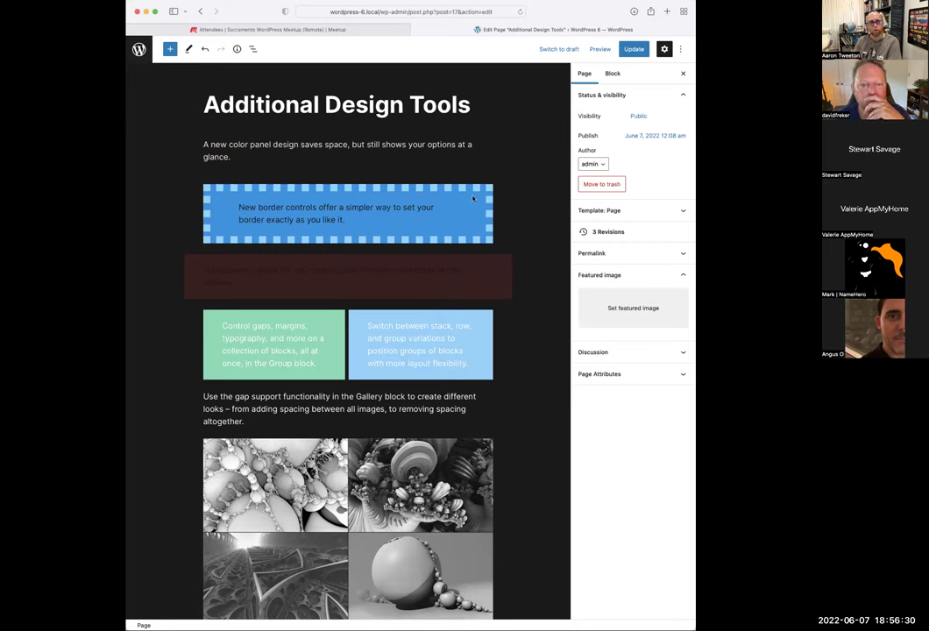
# Make the background color of the paragraph about transparency levels fully opaque, CF2D2D
pyautogui.click(351, 262)
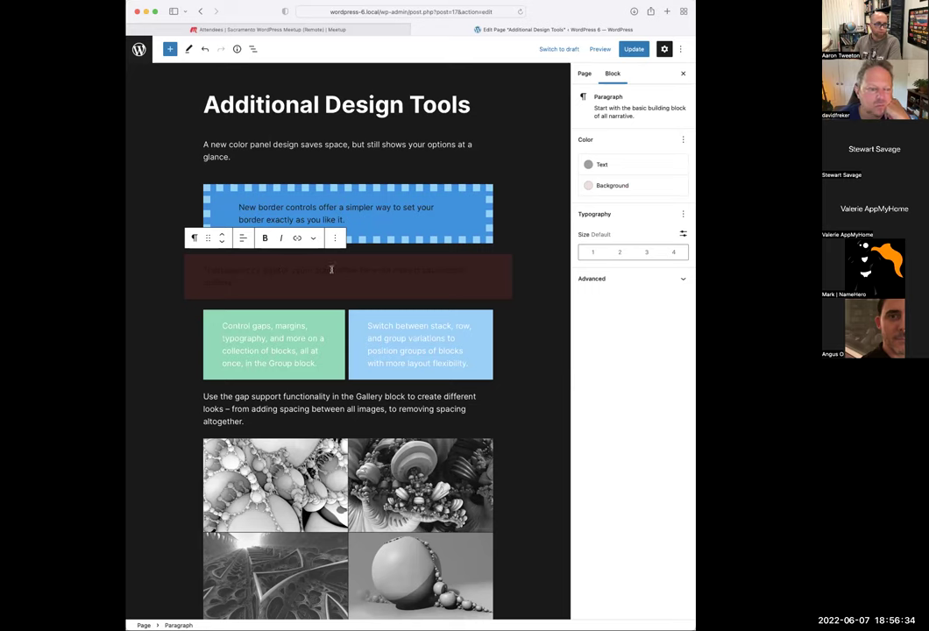
pyautogui.click(588, 186)
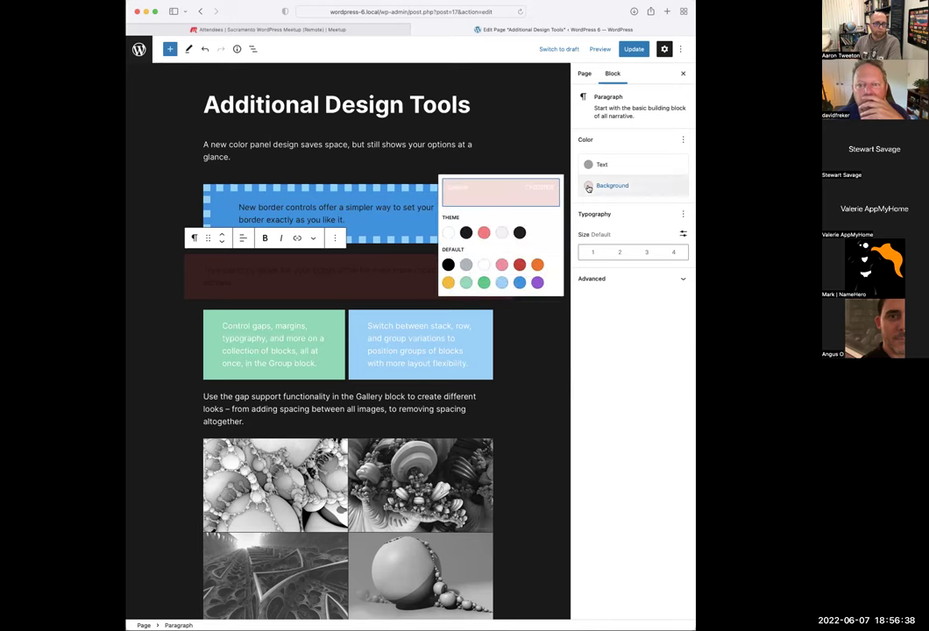
pyautogui.click(514, 198)
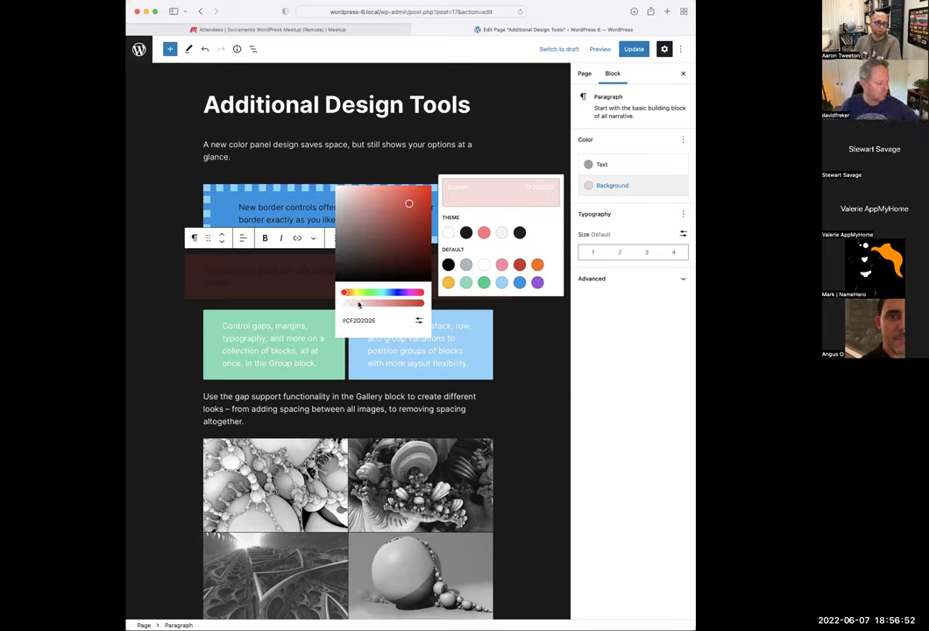
pyautogui.moveTo(359, 305); pyautogui.dragTo(447, 306)
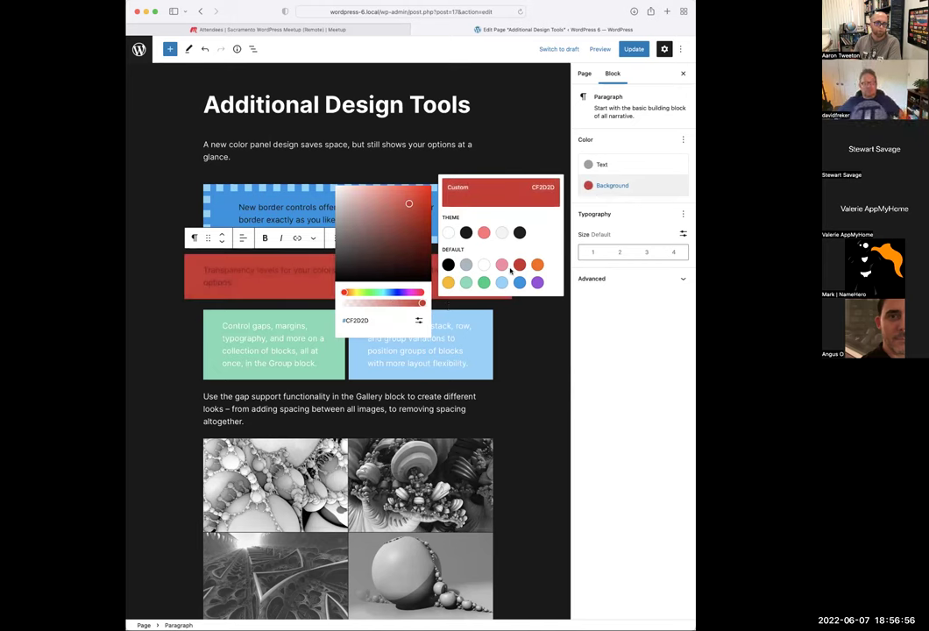
# Make the text color of the transparency paragraph fully opaque black, 000000, and deselect the block
pyautogui.click(608, 167)
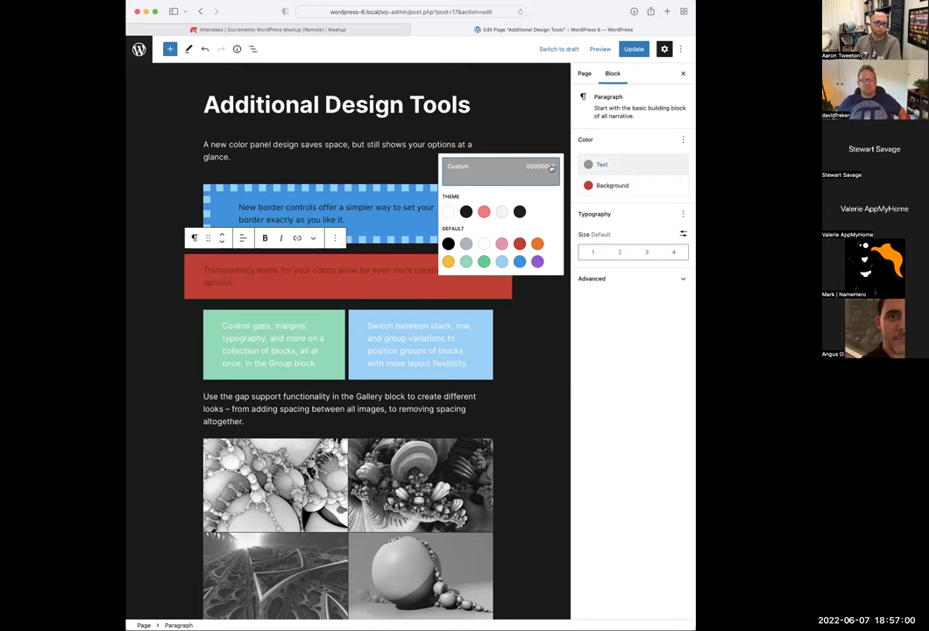
pyautogui.click(458, 165)
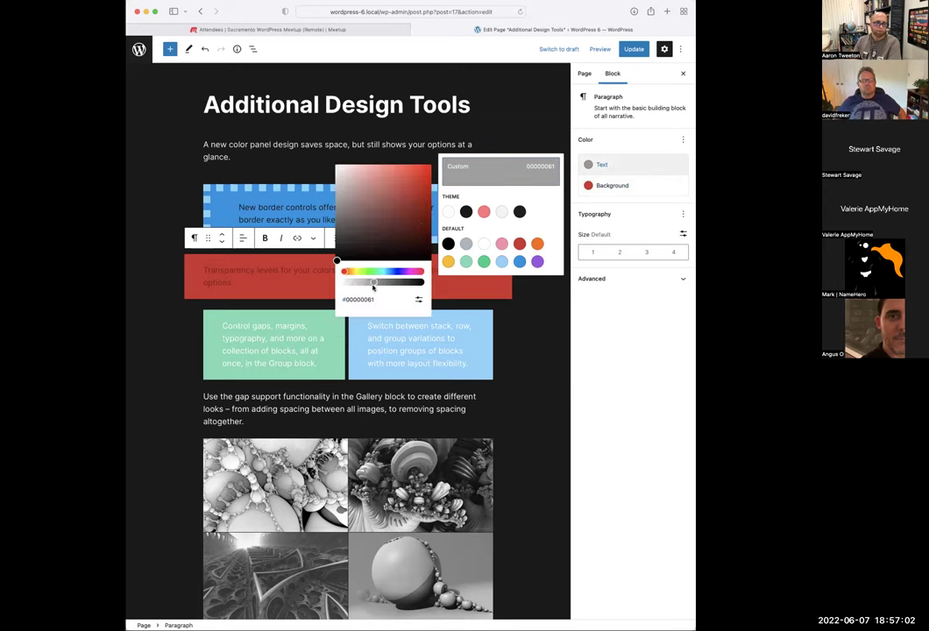
pyautogui.moveTo(373, 284); pyautogui.dragTo(423, 282)
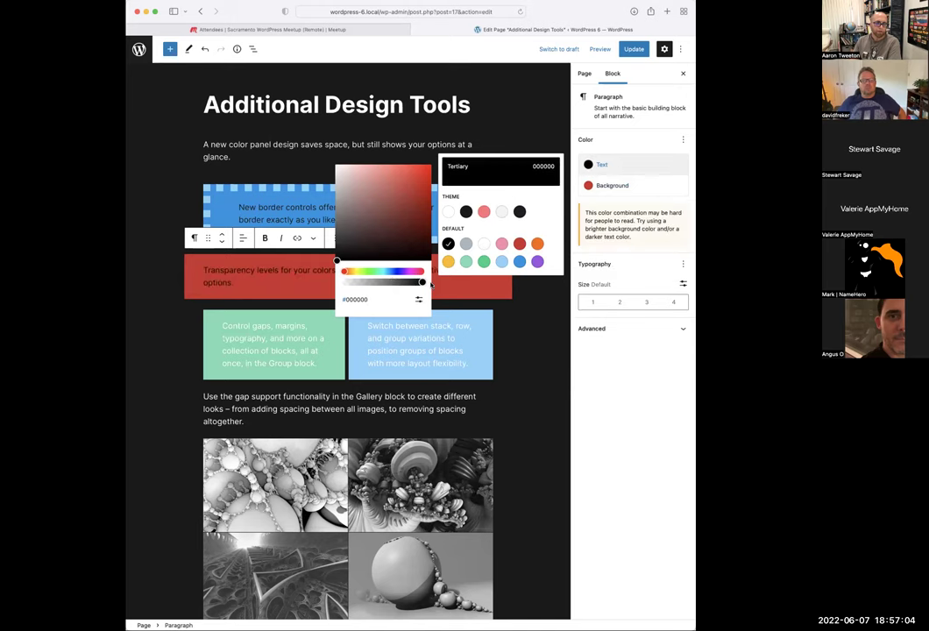
pyautogui.click(539, 129)
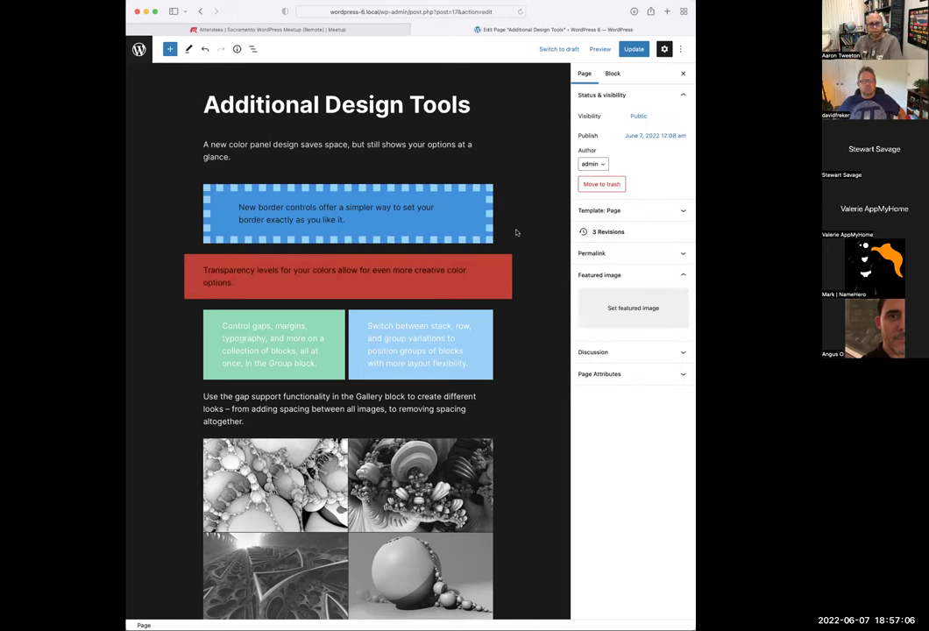
# Select the blue group around the border controls paragraph and collapse its layout settings
pyautogui.click(455, 209)
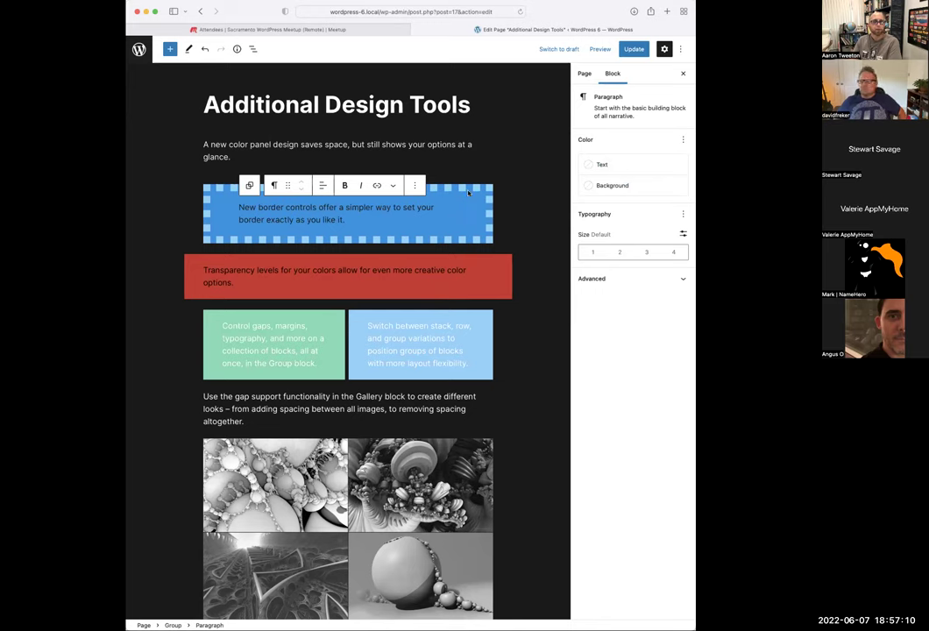
pyautogui.click(469, 192)
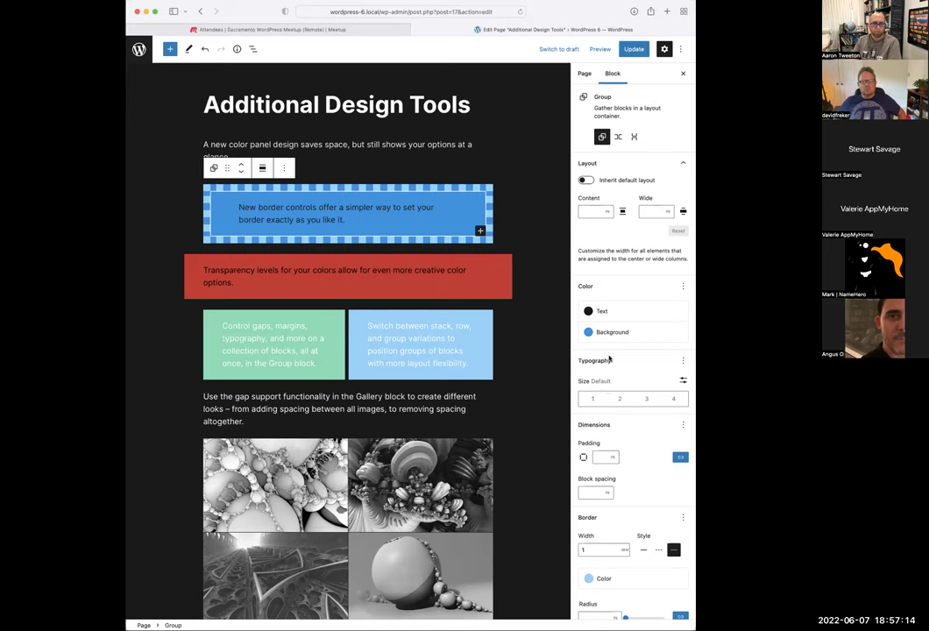
pyautogui.click(683, 165)
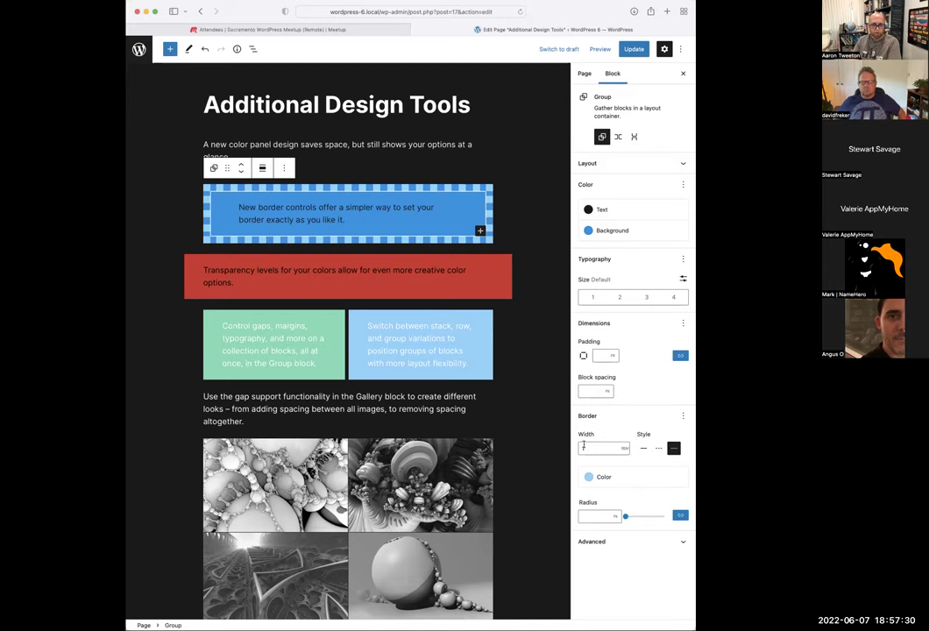
# Try the solid and dashed border styles on the blue group and set the border back to dotted
pyautogui.click(643, 448)
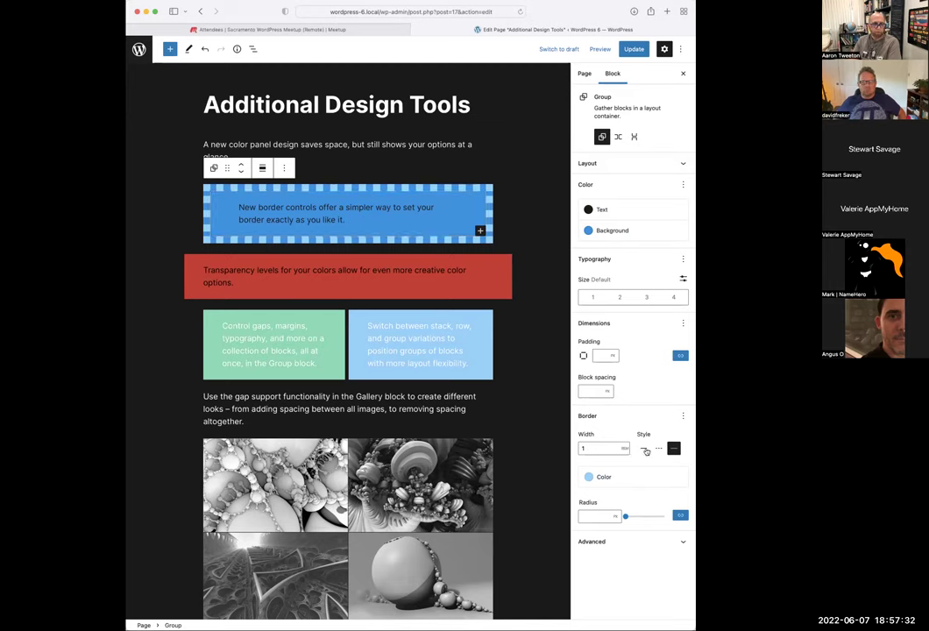
pyautogui.click(660, 449)
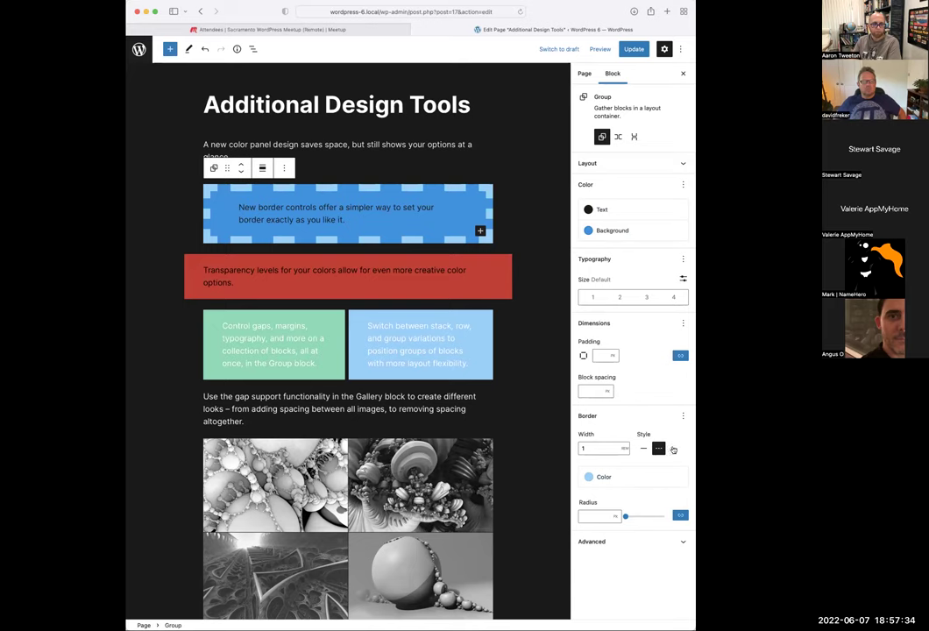
pyautogui.click(673, 449)
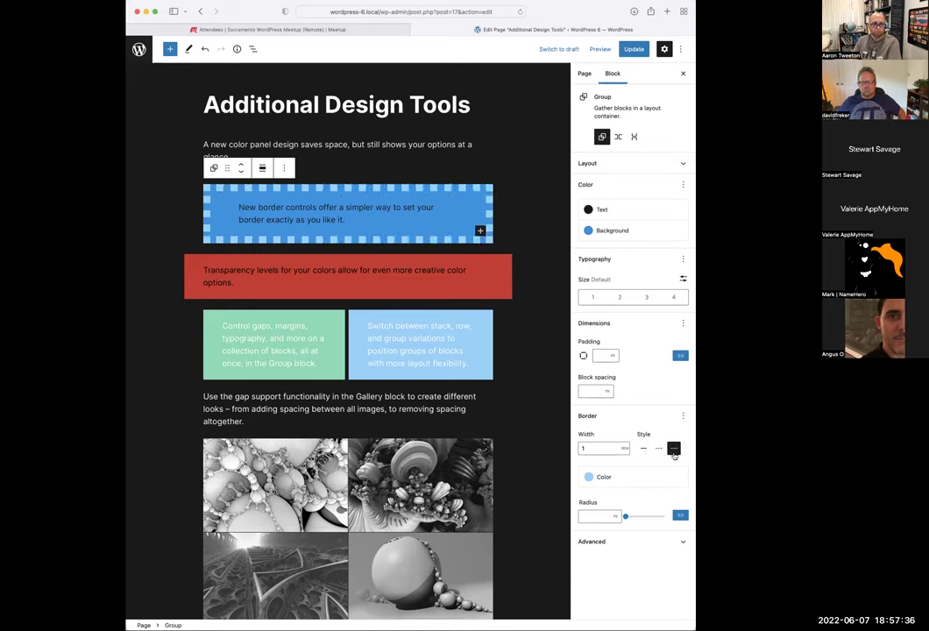
# Round the blue group's border to a 100 px radius and make its border color mostly transparent, 8DD2FC21
pyautogui.moveTo(625, 517); pyautogui.dragTo(671, 519)
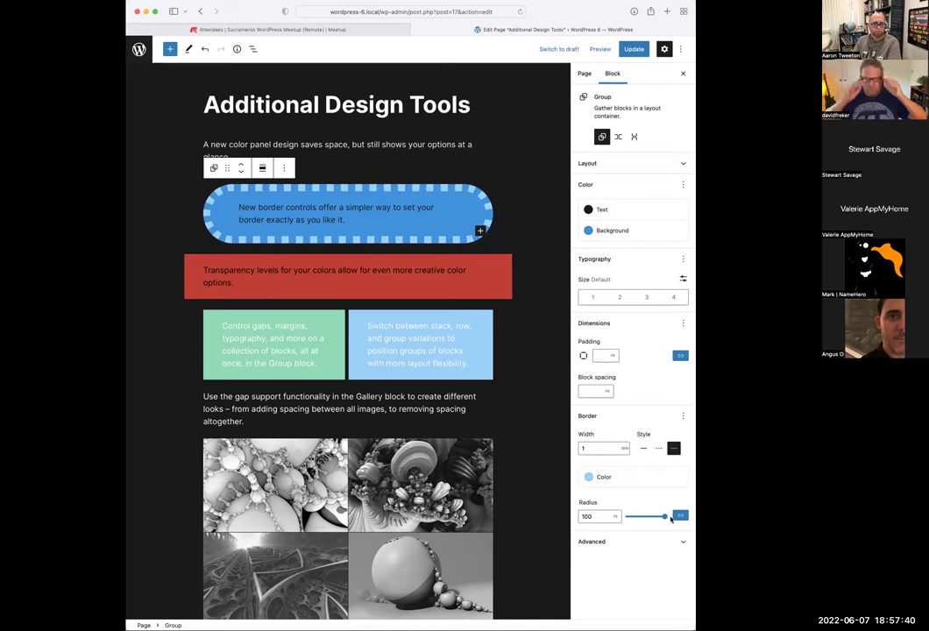
pyautogui.click(613, 476)
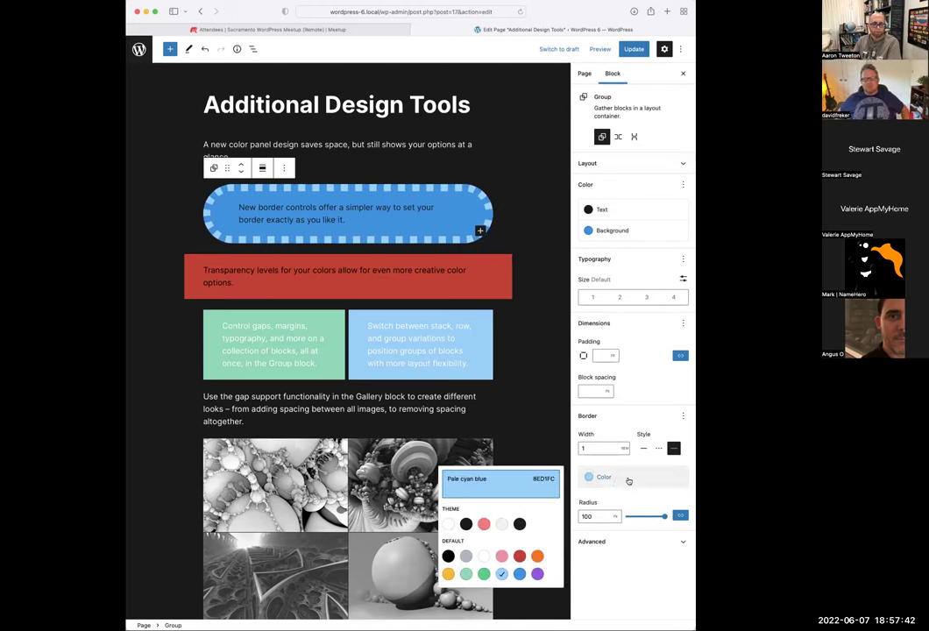
pyautogui.click(493, 490)
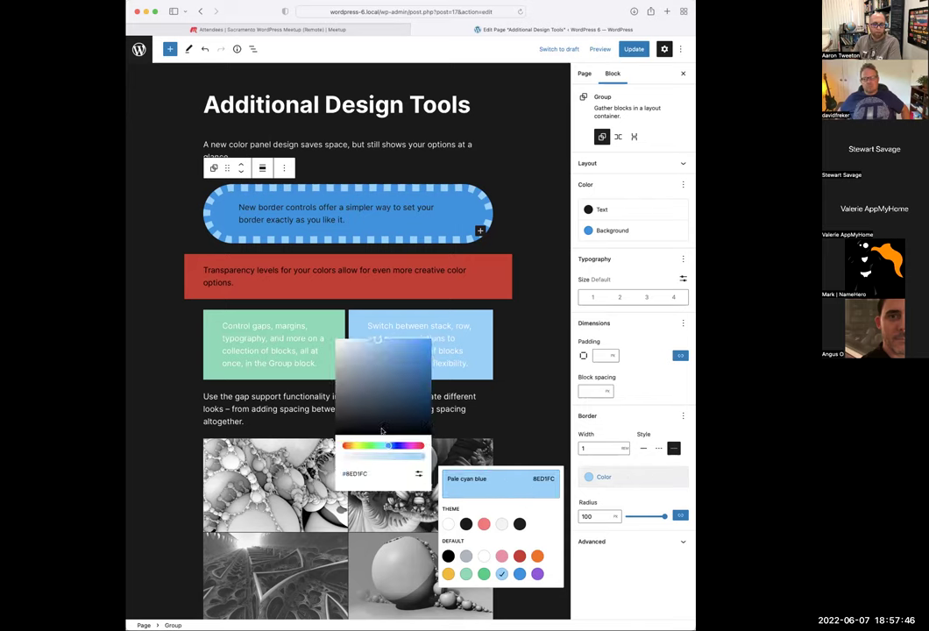
pyautogui.moveTo(421, 458); pyautogui.dragTo(354, 458)
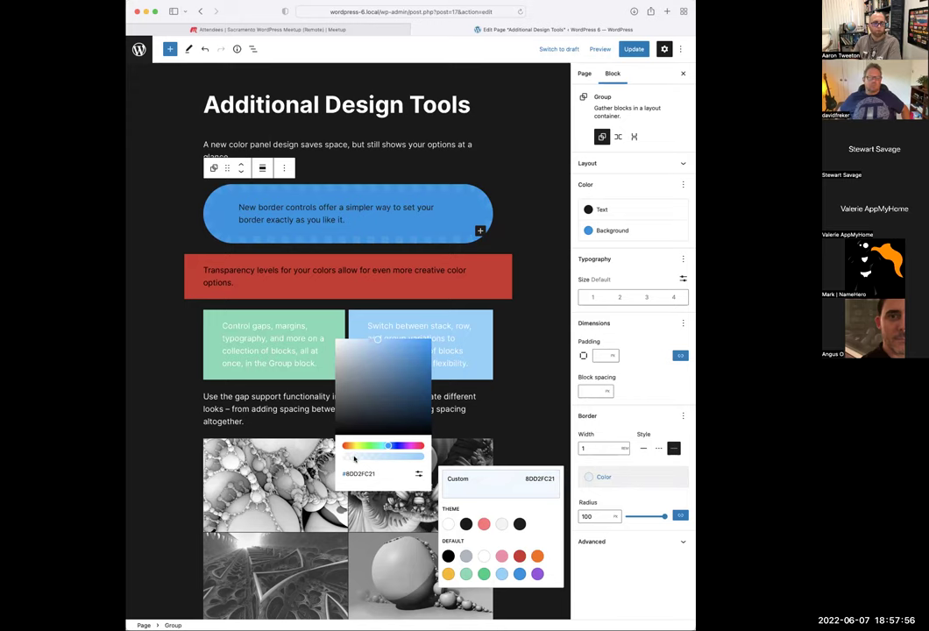
# Close the border color picker, show the block list view, and select the row holding the green and light blue paragraphs
pyautogui.click(540, 335)
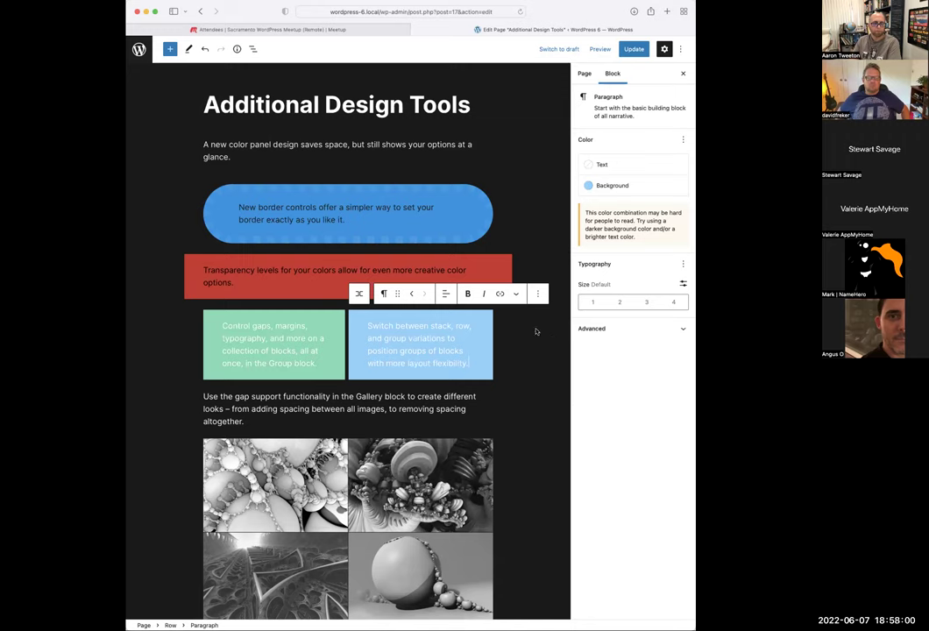
pyautogui.click(260, 315)
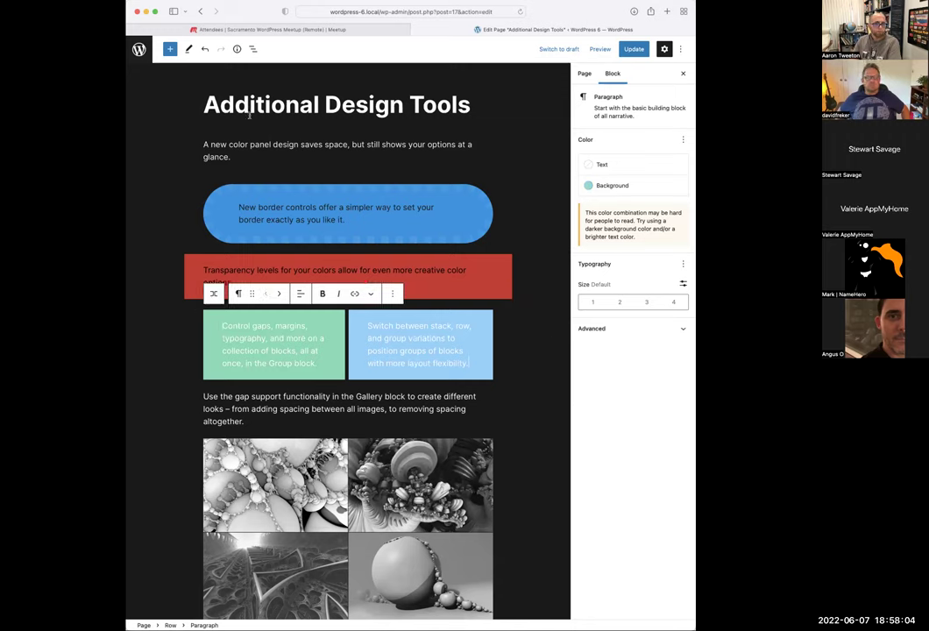
pyautogui.click(255, 49)
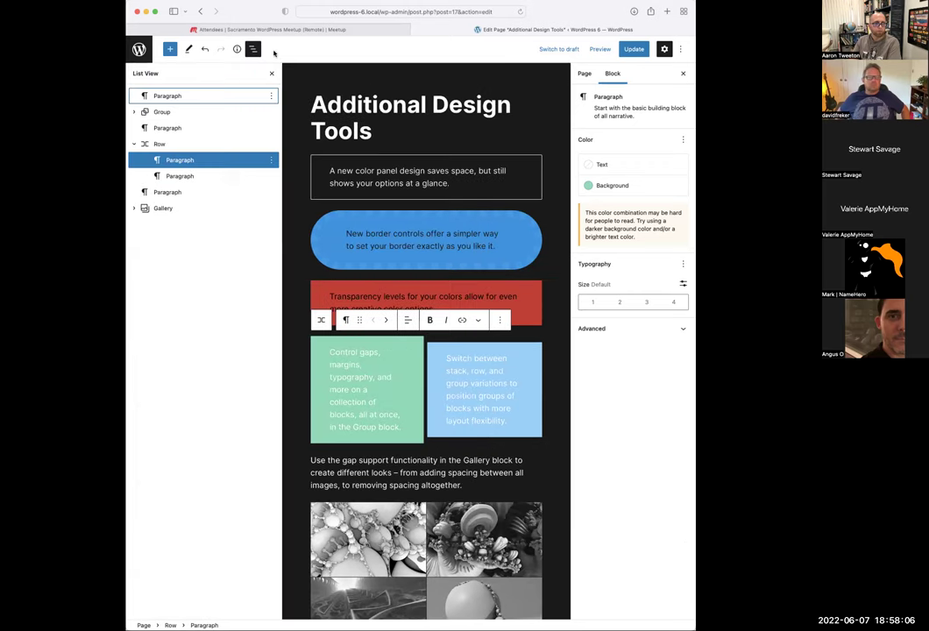
pyautogui.click(165, 113)
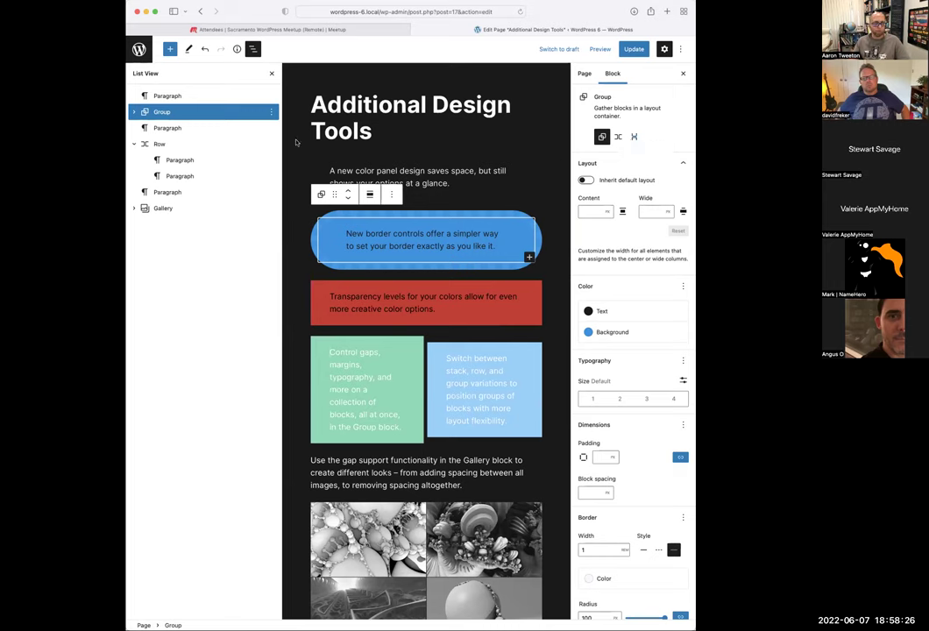
pyautogui.click(151, 143)
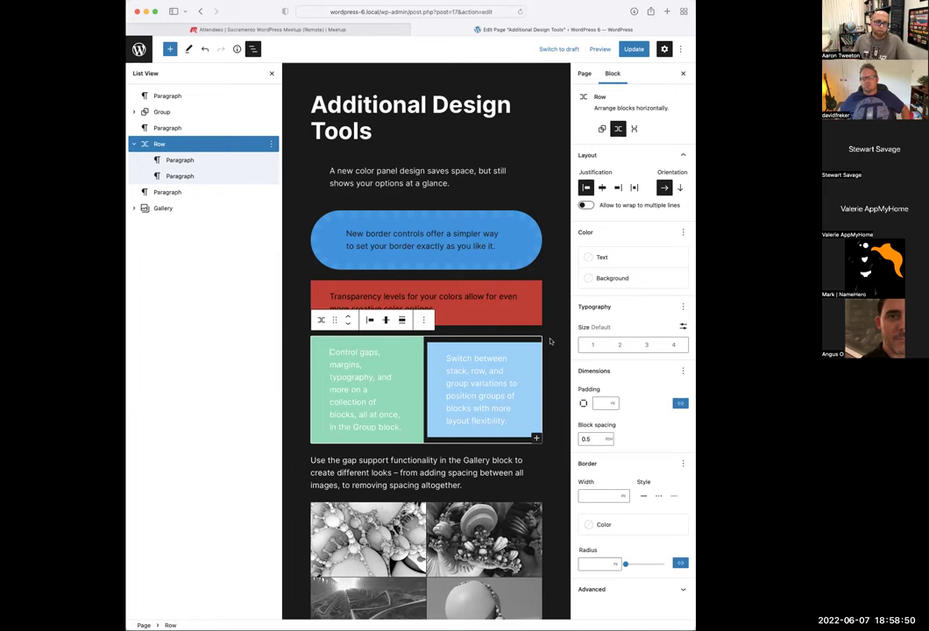
pyautogui.click(537, 346)
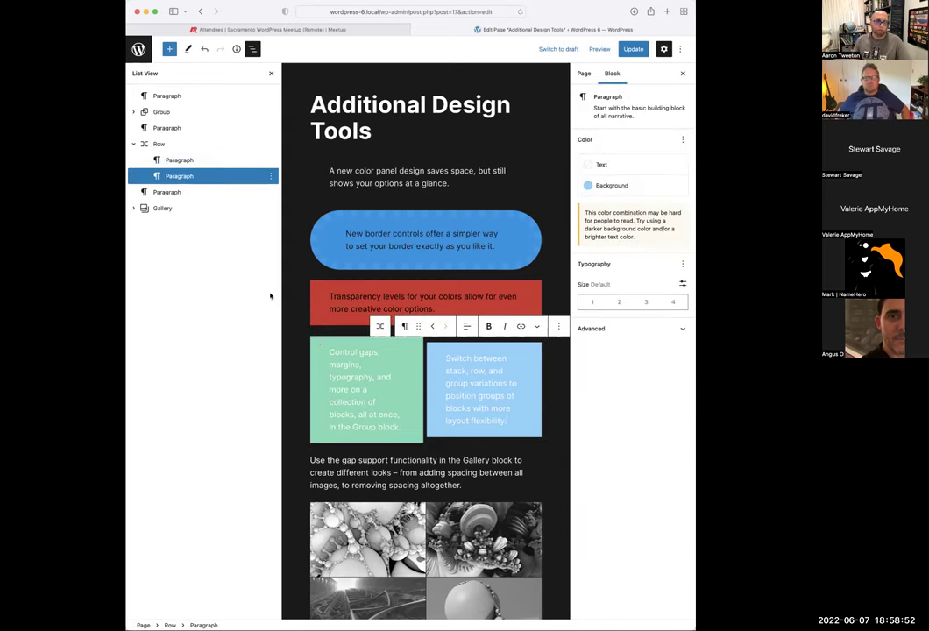
pyautogui.click(159, 144)
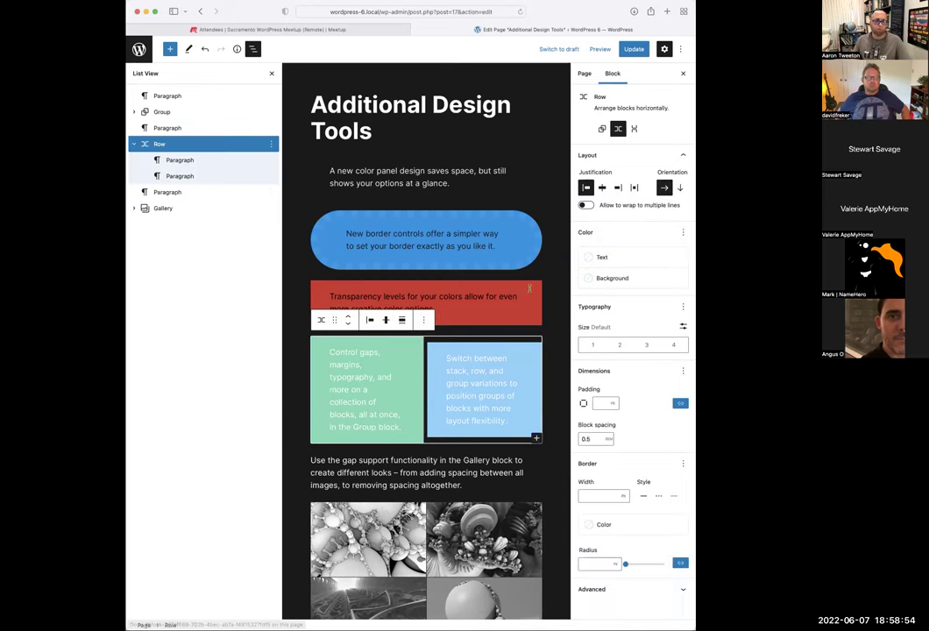
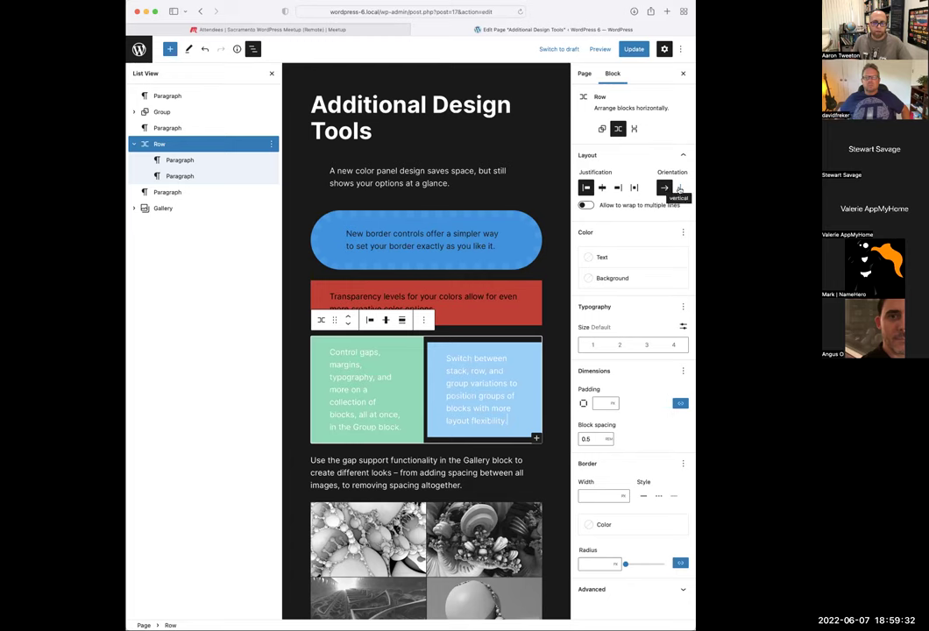
# Try the row of two paragraphs as a stack and with centered justification, returning it to a left-justified row
pyautogui.click(635, 129)
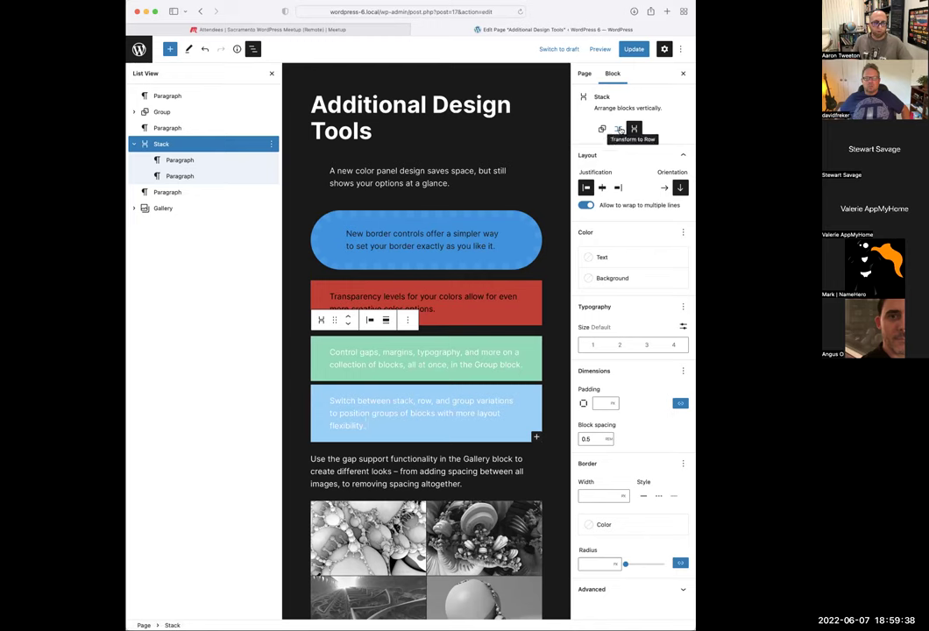
pyautogui.click(619, 128)
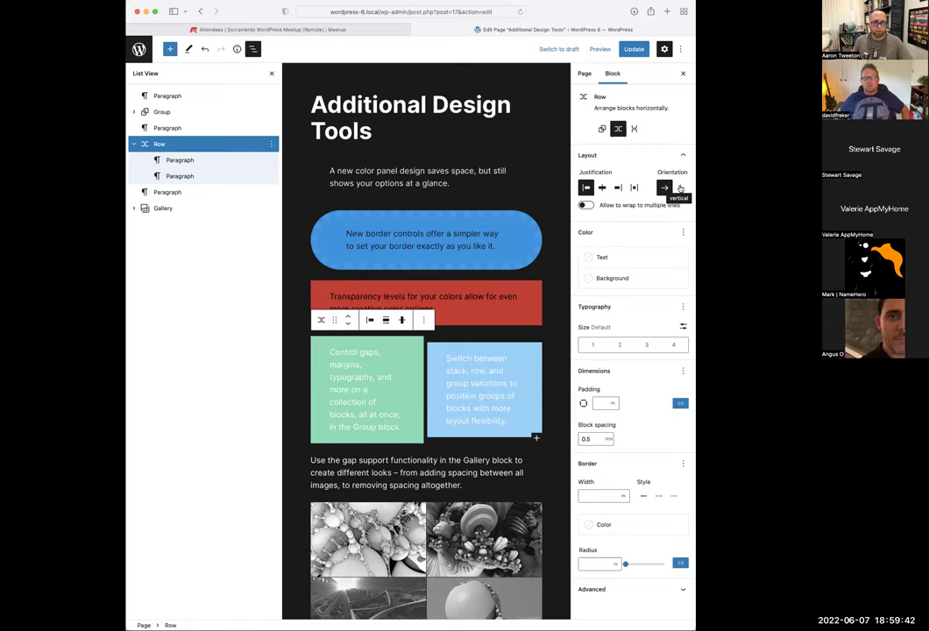
pyautogui.click(602, 187)
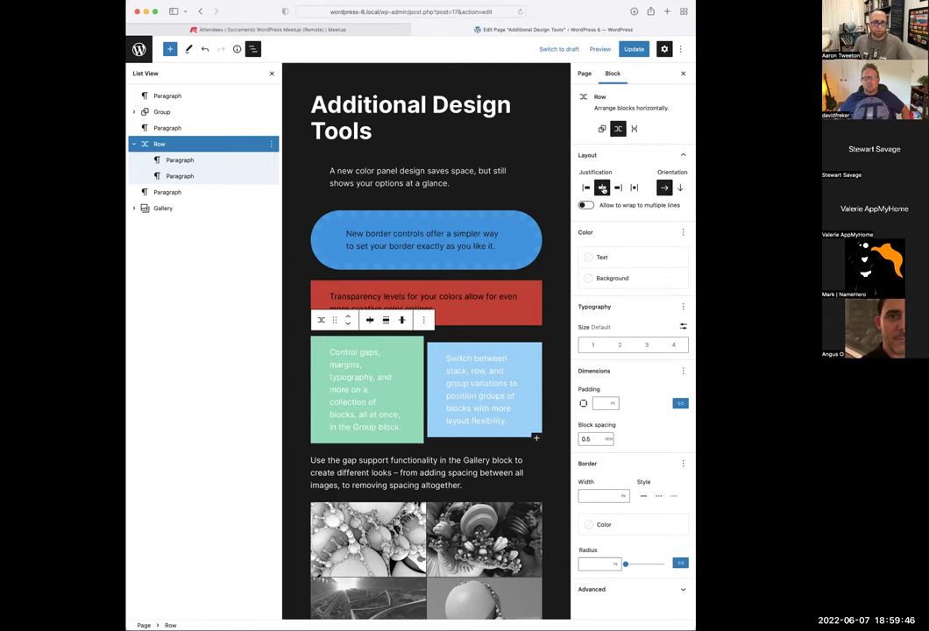
pyautogui.click(633, 188)
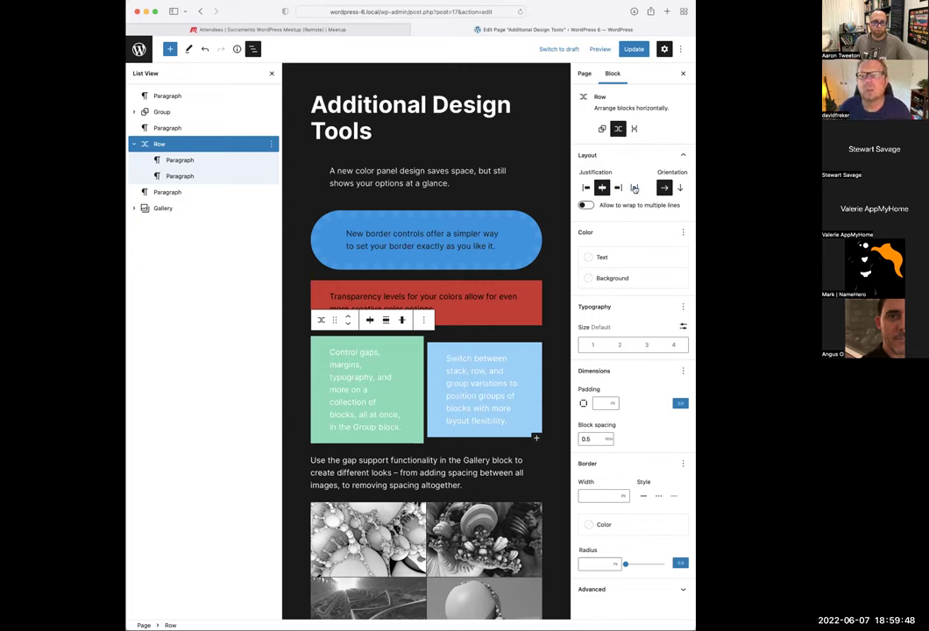
pyautogui.click(587, 188)
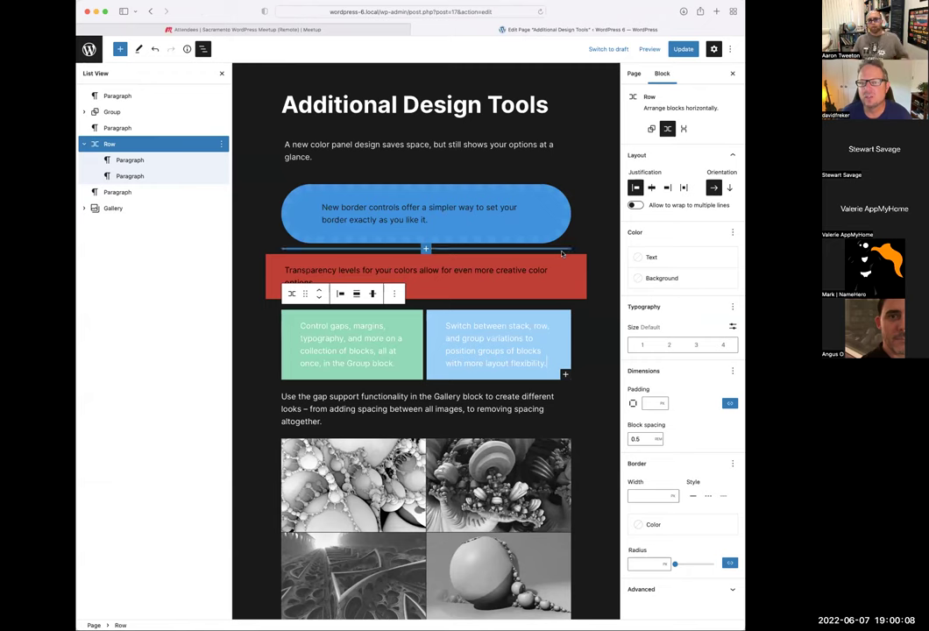
# Reselect the row of two paragraphs and switch its orientation between vertical and horizontal, leaving it horizontal
pyautogui.click(370, 326)
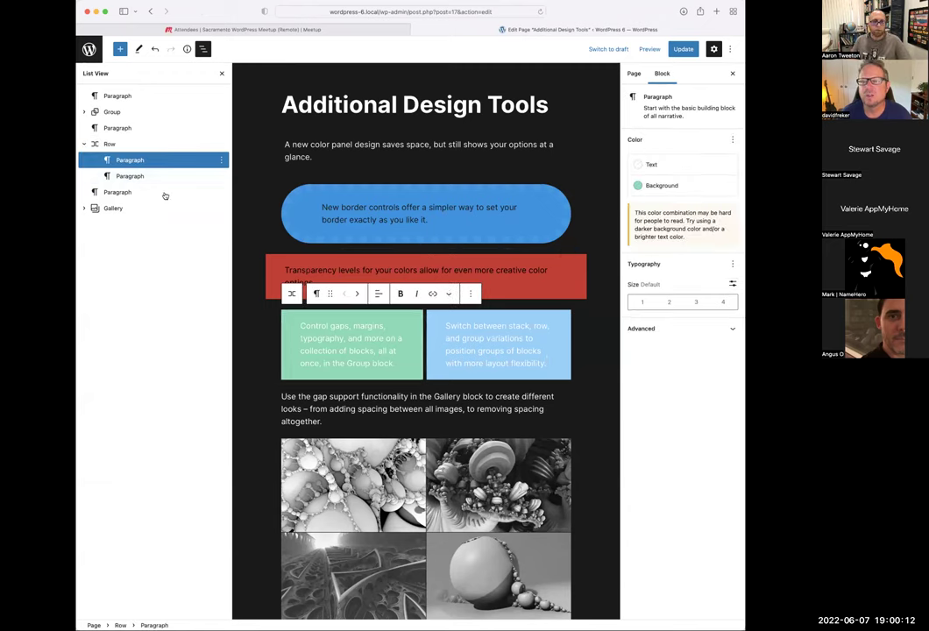
pyautogui.click(110, 144)
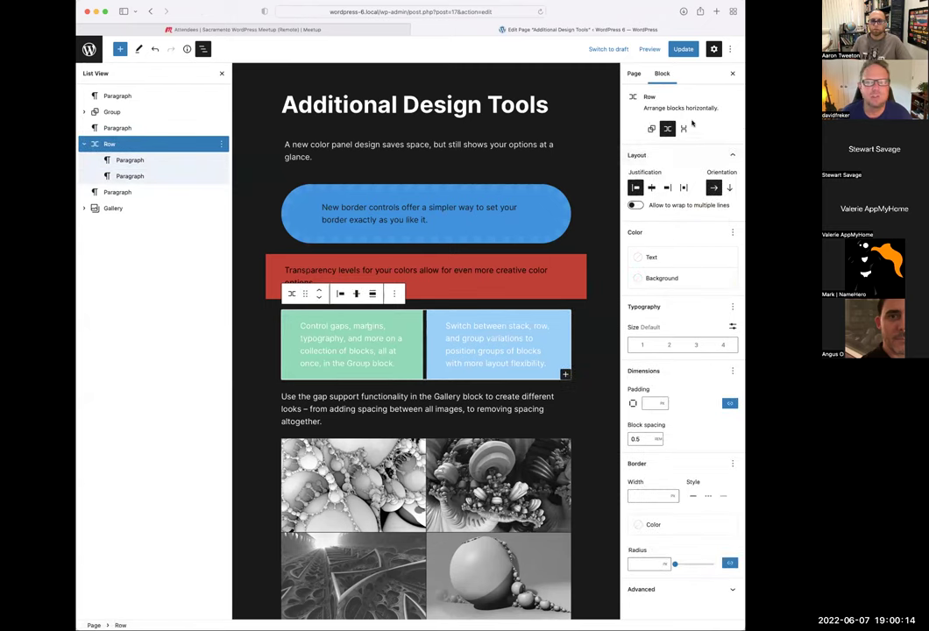
pyautogui.click(729, 190)
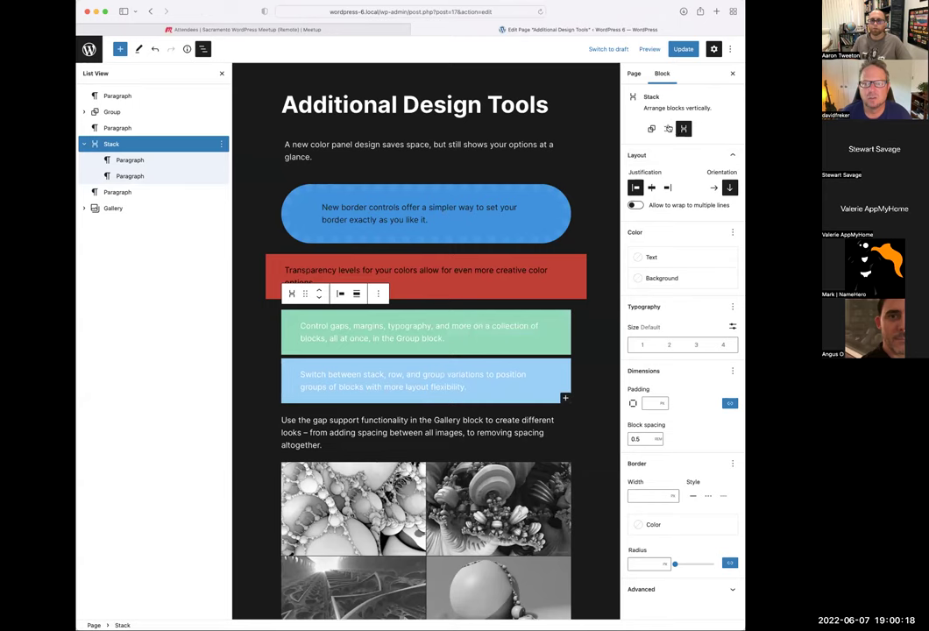
pyautogui.click(716, 187)
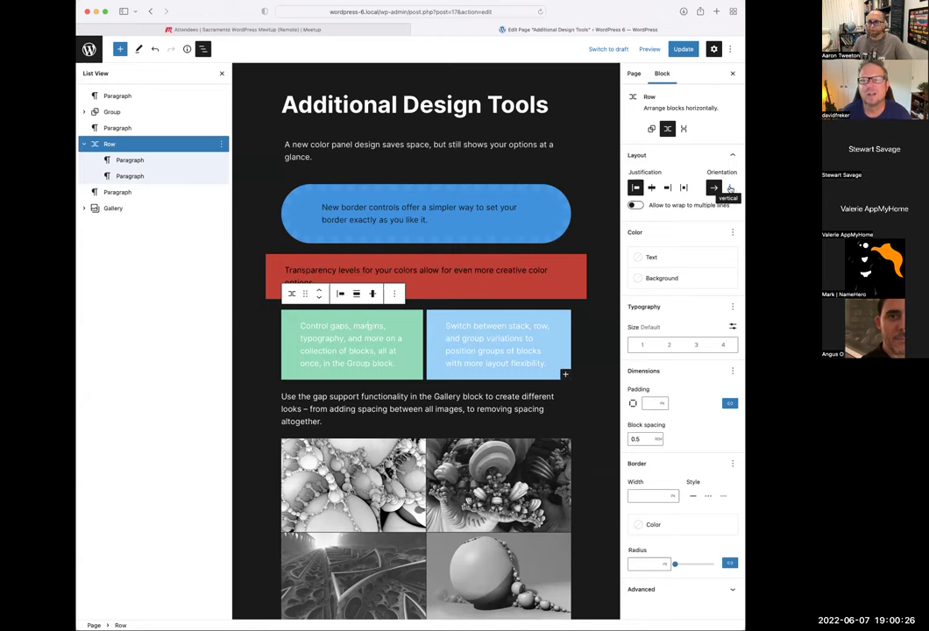
pyautogui.click(730, 190)
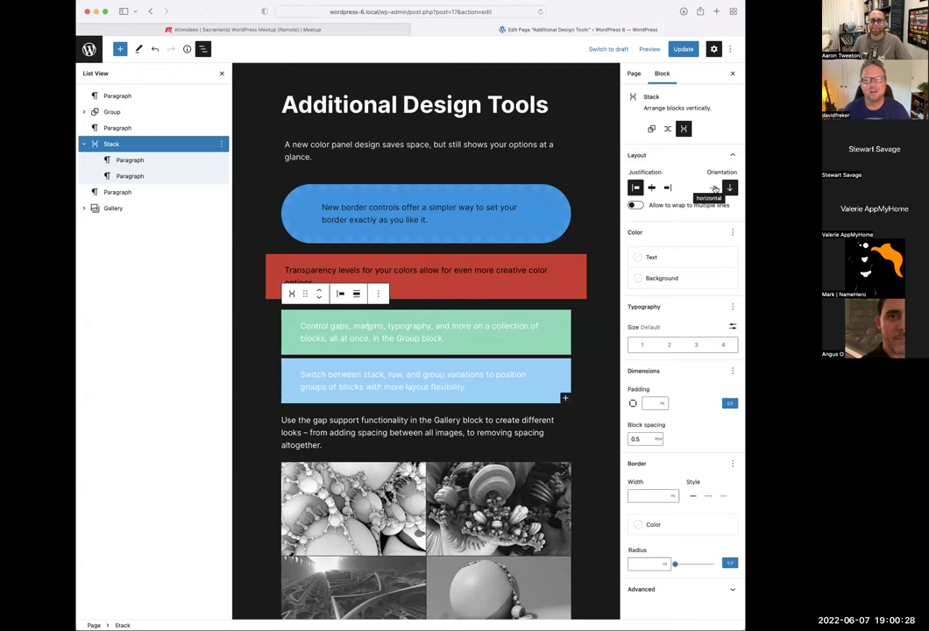
pyautogui.click(715, 188)
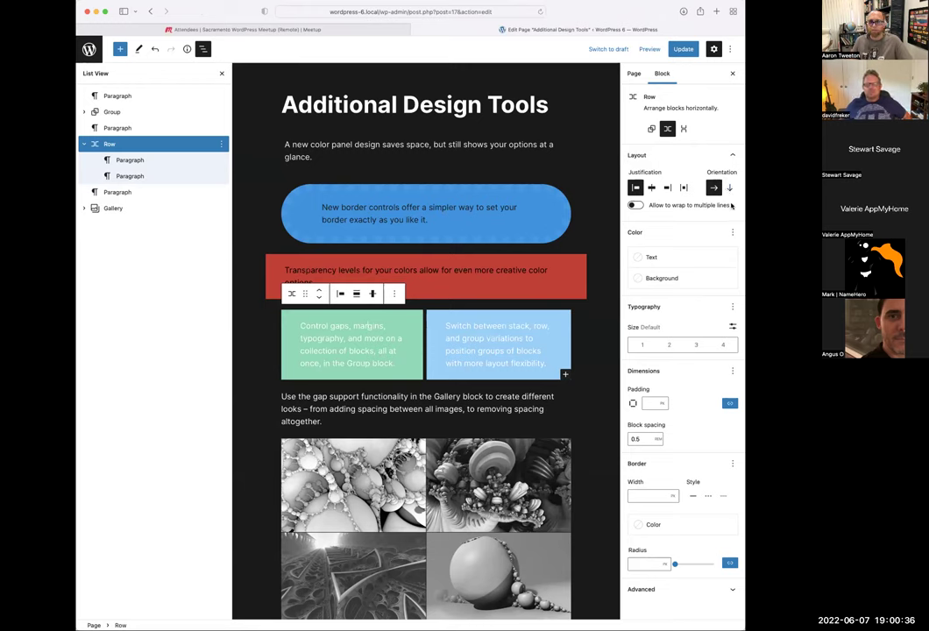
# Try wrapping to multiple lines with both orientations on the paragraph row, turn wrapping off, and restore horizontal orientation
pyautogui.click(636, 207)
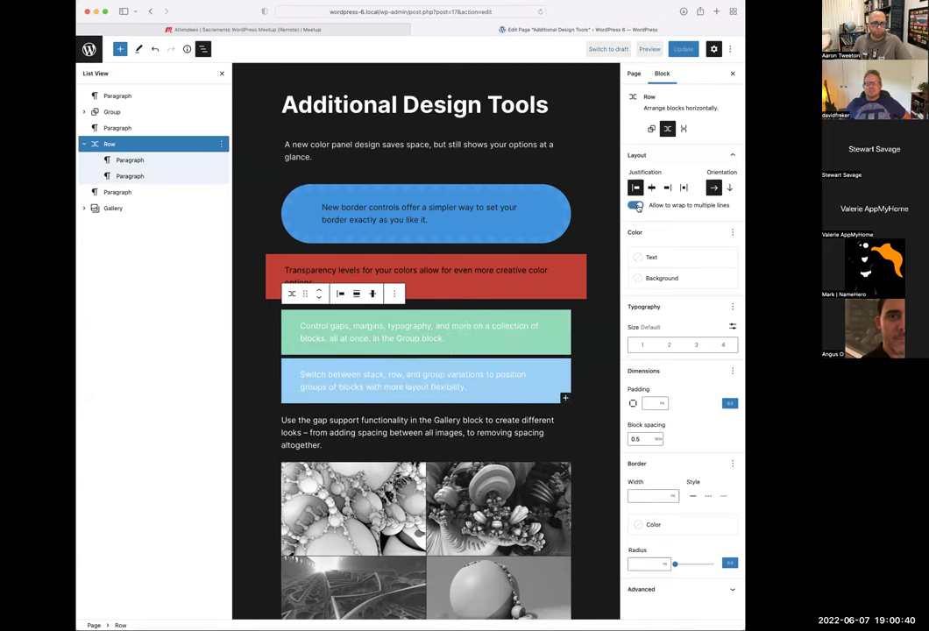
pyautogui.click(729, 188)
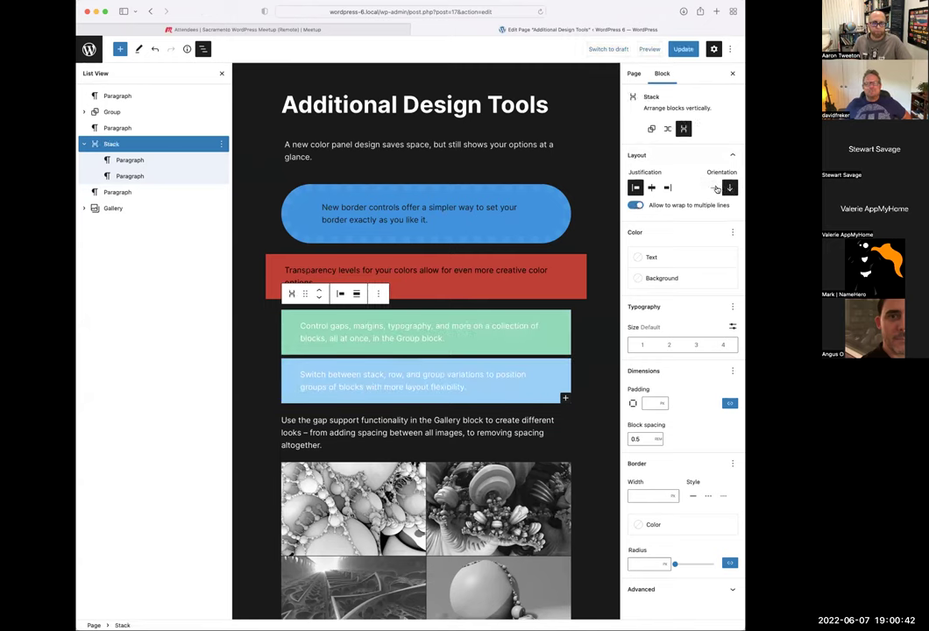
pyautogui.click(716, 187)
pyautogui.click(636, 206)
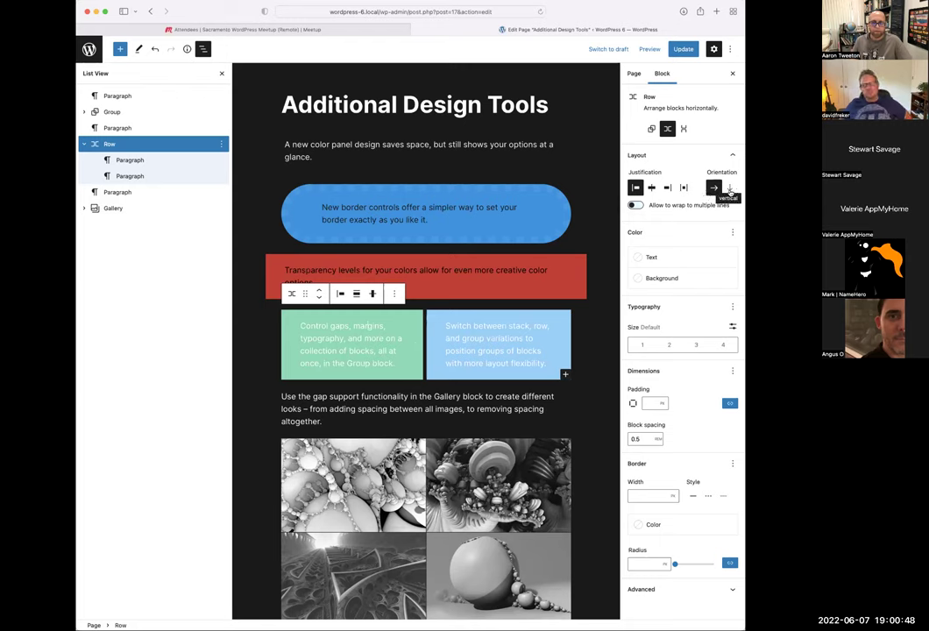
pyautogui.click(729, 189)
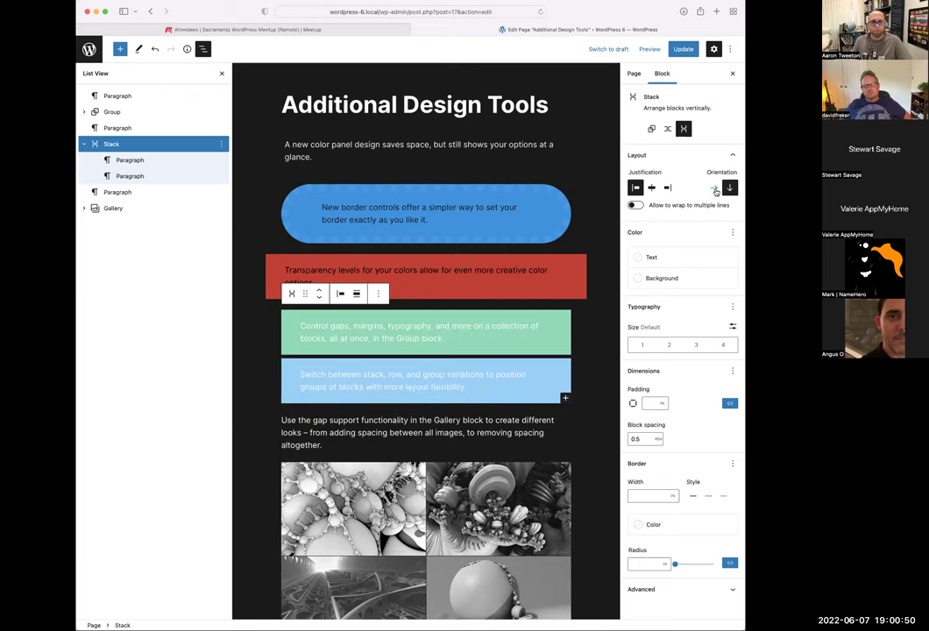
pyautogui.click(715, 188)
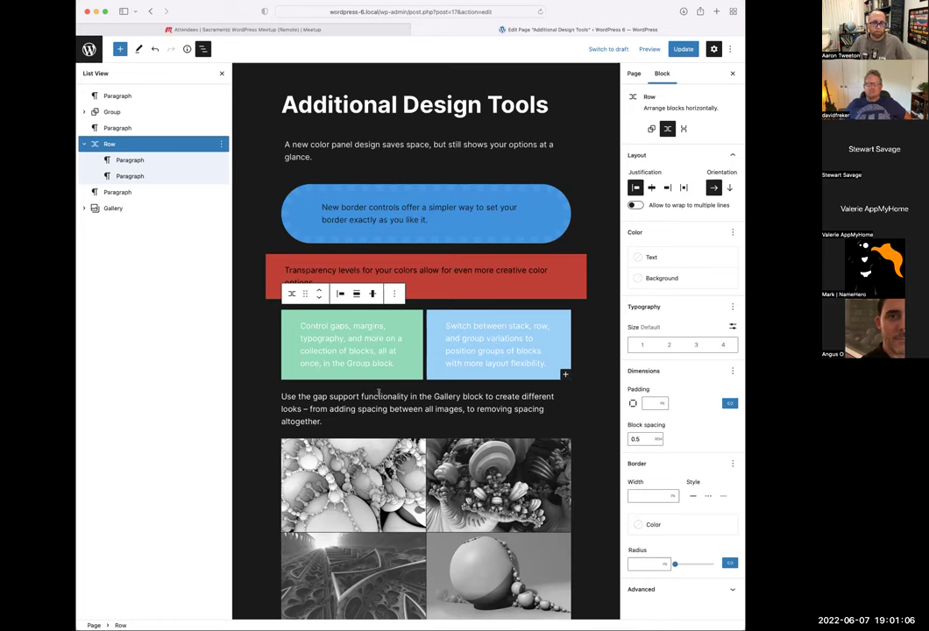
# Insert a Site Logo block between the row of colored paragraphs and the gap support paragraph
pyautogui.click(293, 395)
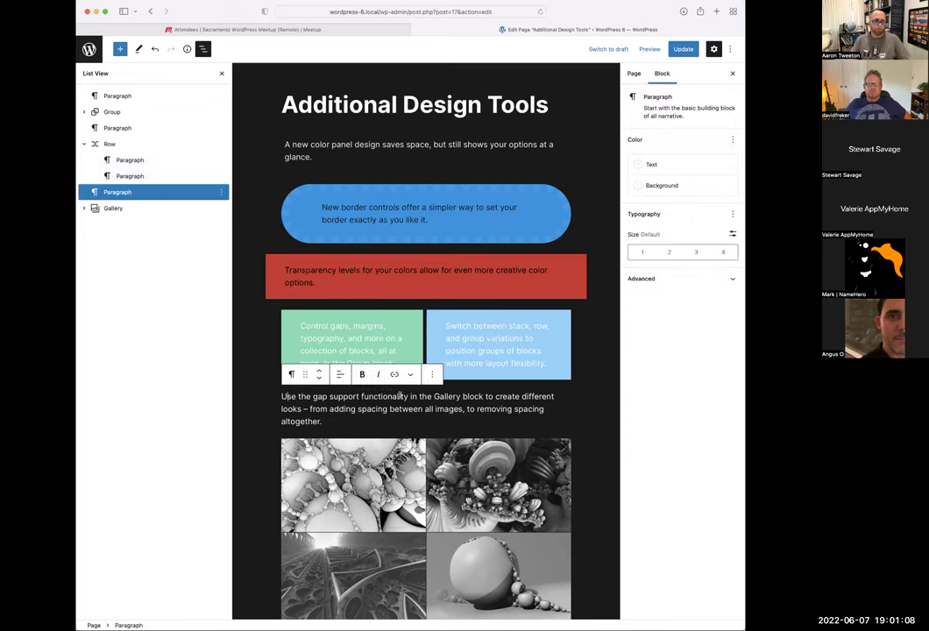
pyautogui.press('Up')
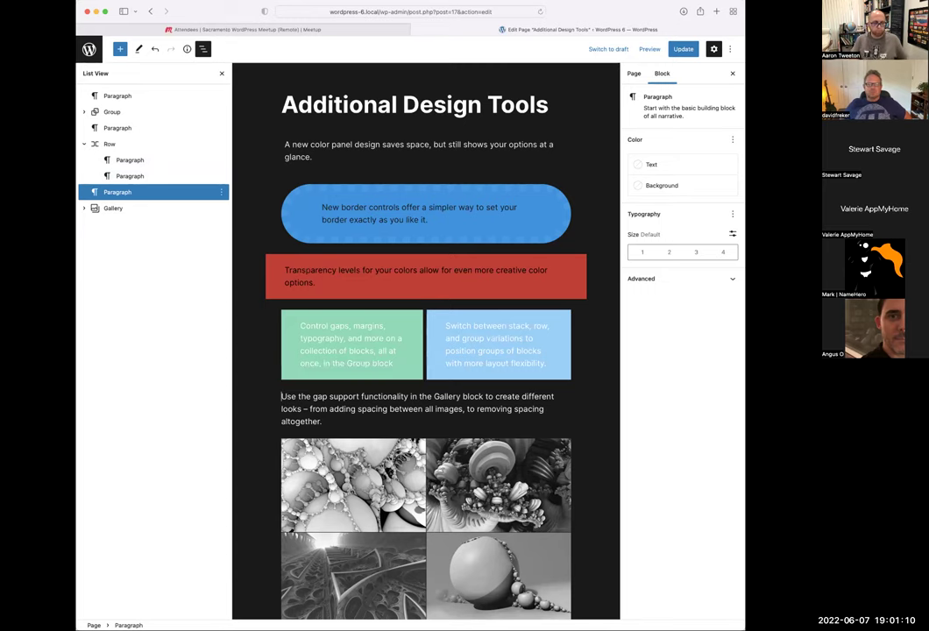
pyautogui.press('Return')
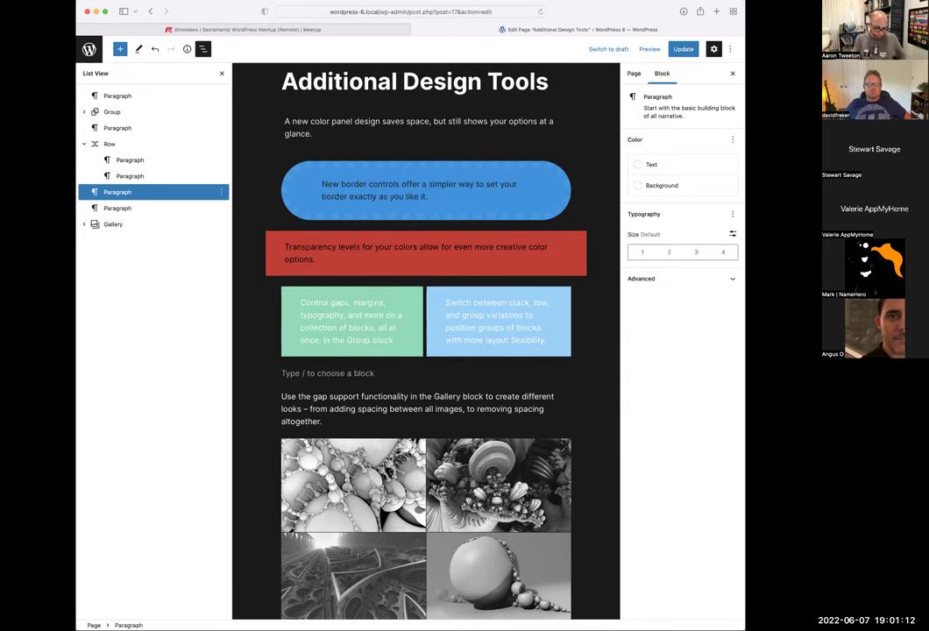
pyautogui.write('/logo')
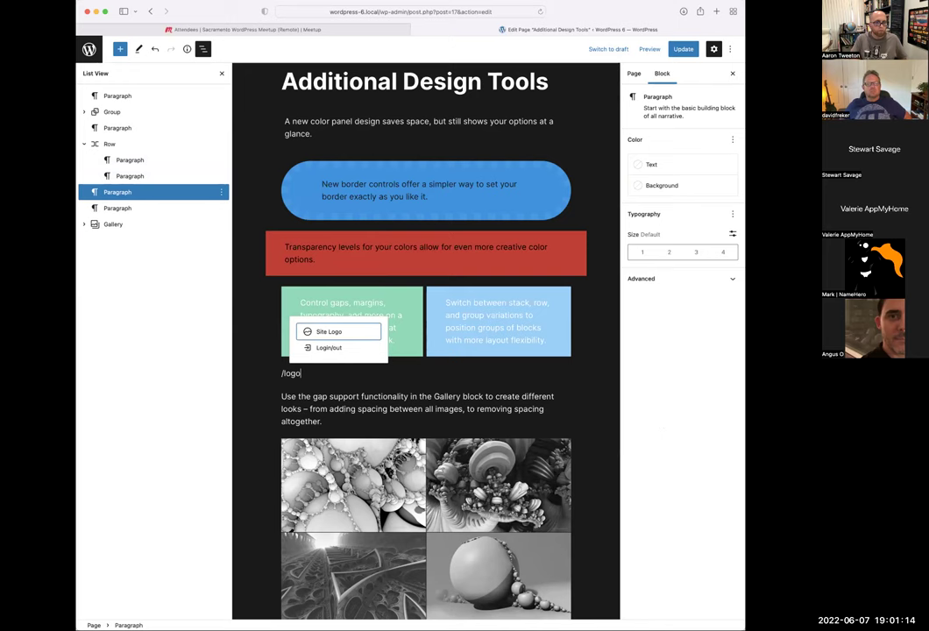
pyautogui.press('Return')
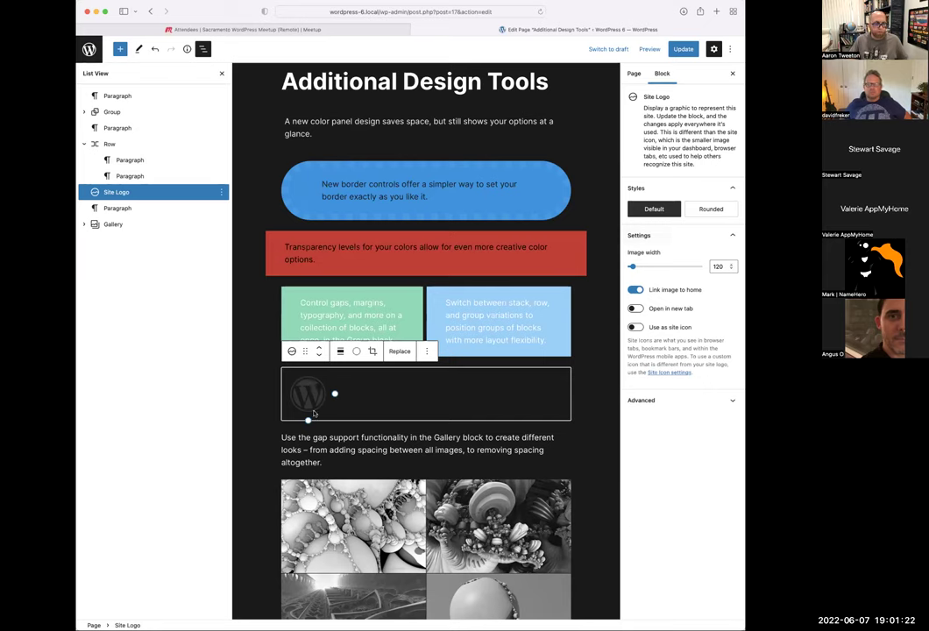
pyautogui.click(368, 438)
pyautogui.click(482, 402)
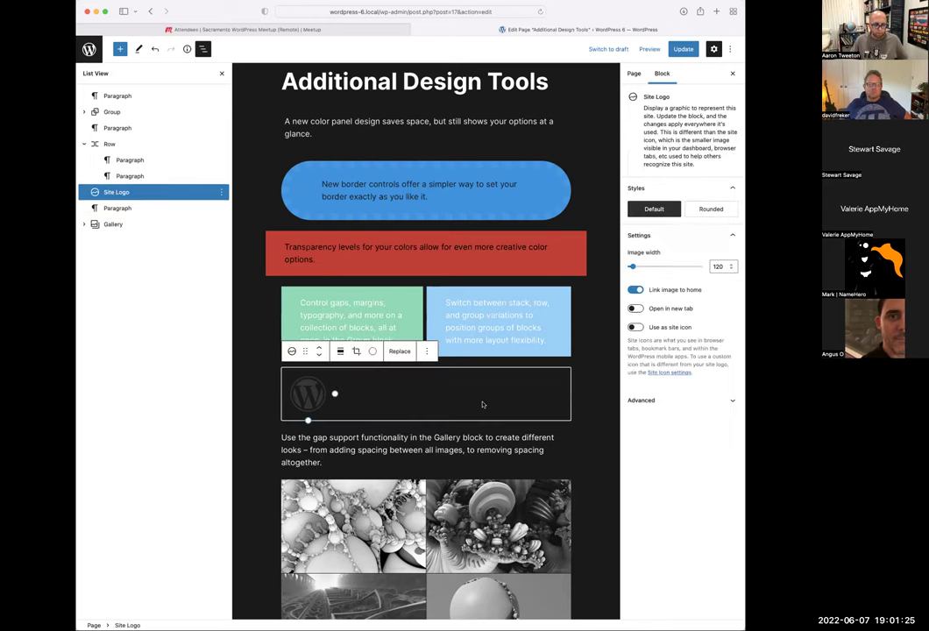
# Insert a Site Title block below the site logo and group the two blocks into a row
pyautogui.click(282, 439)
pyautogui.press('Return')
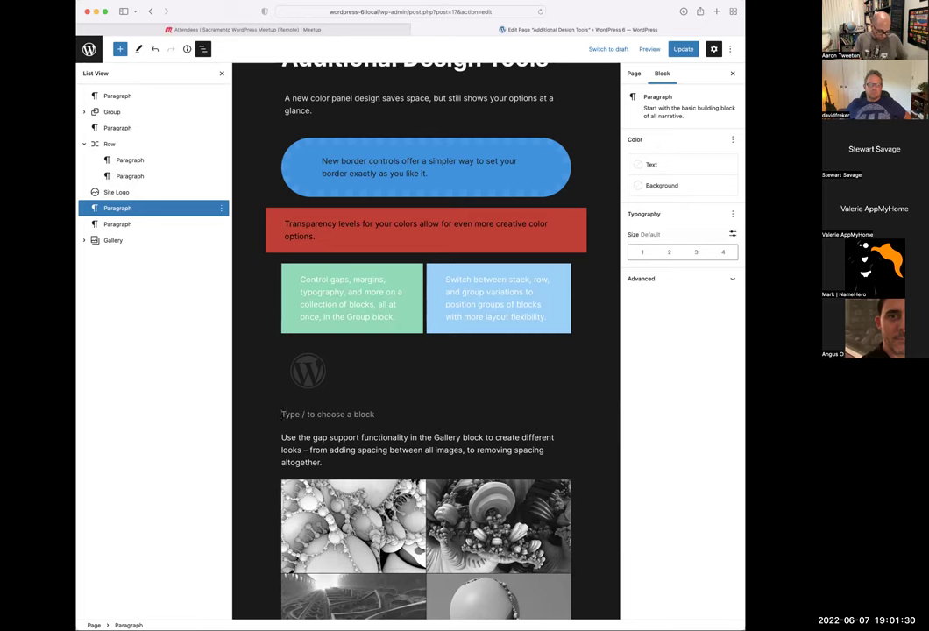
pyautogui.write('/site')
pyautogui.press('Down')
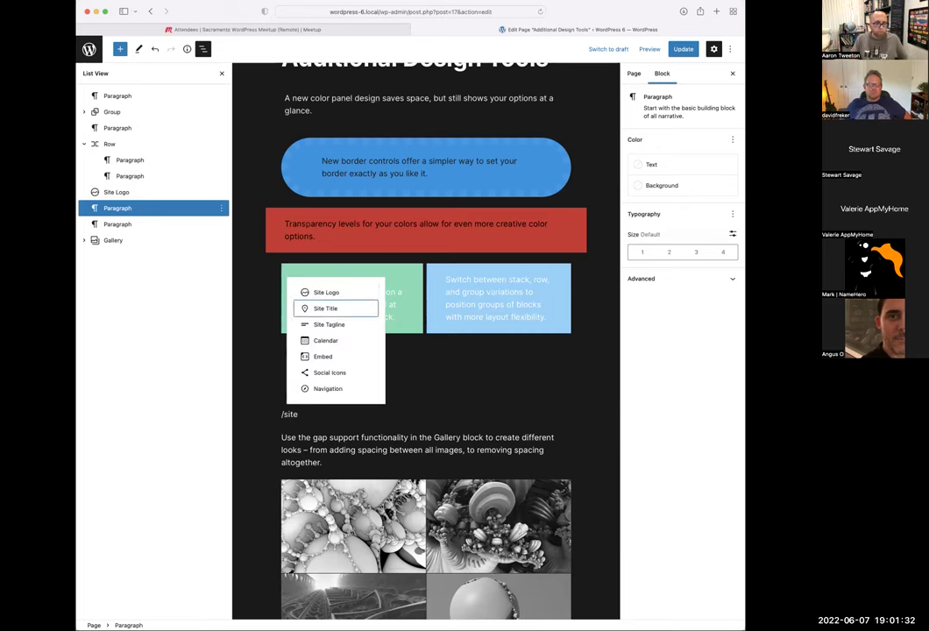
pyautogui.press('Return')
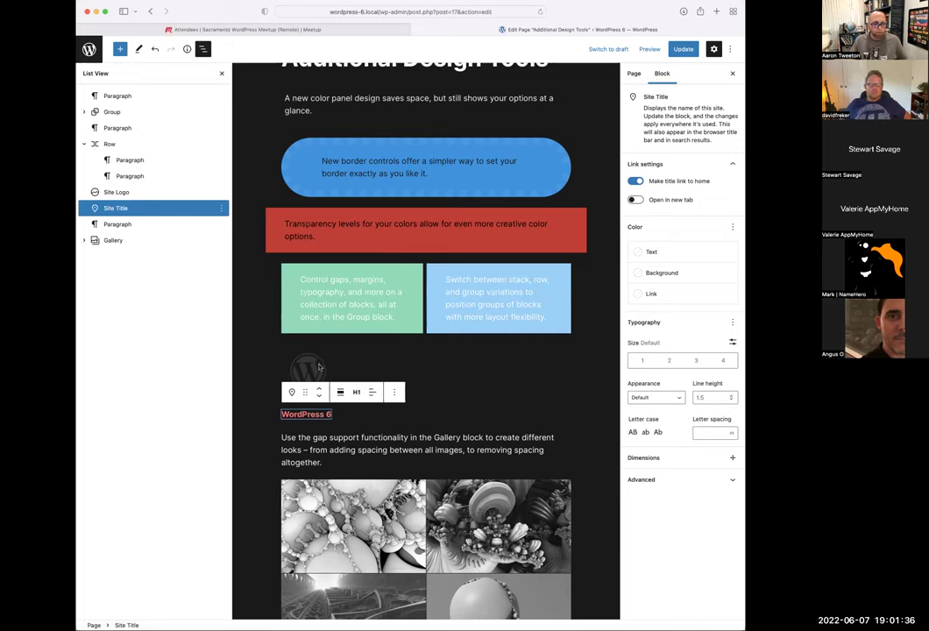
pyautogui.keyDown('shift'); pyautogui.click(116, 192); pyautogui.keyUp('shift')
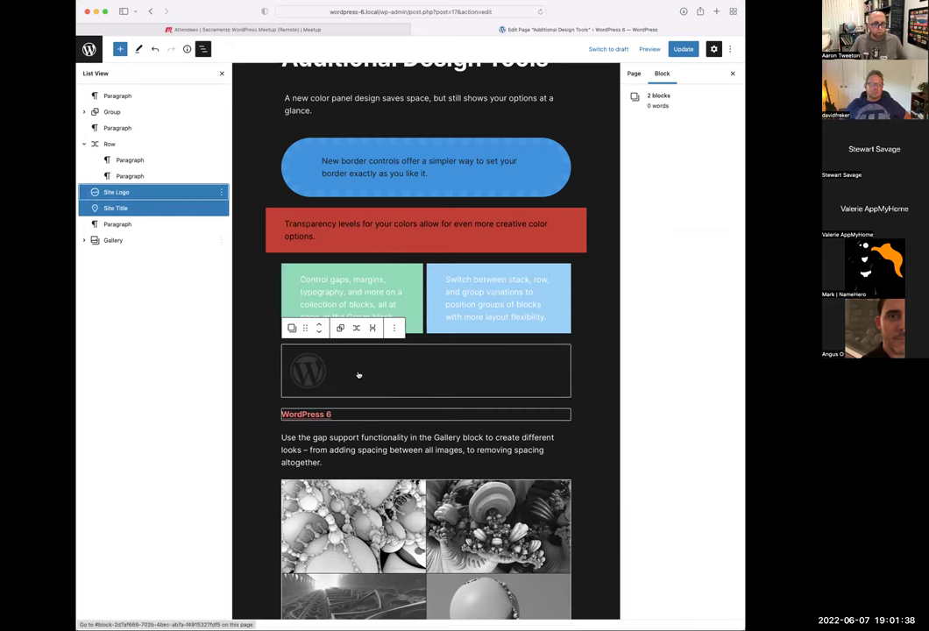
pyautogui.click(356, 328)
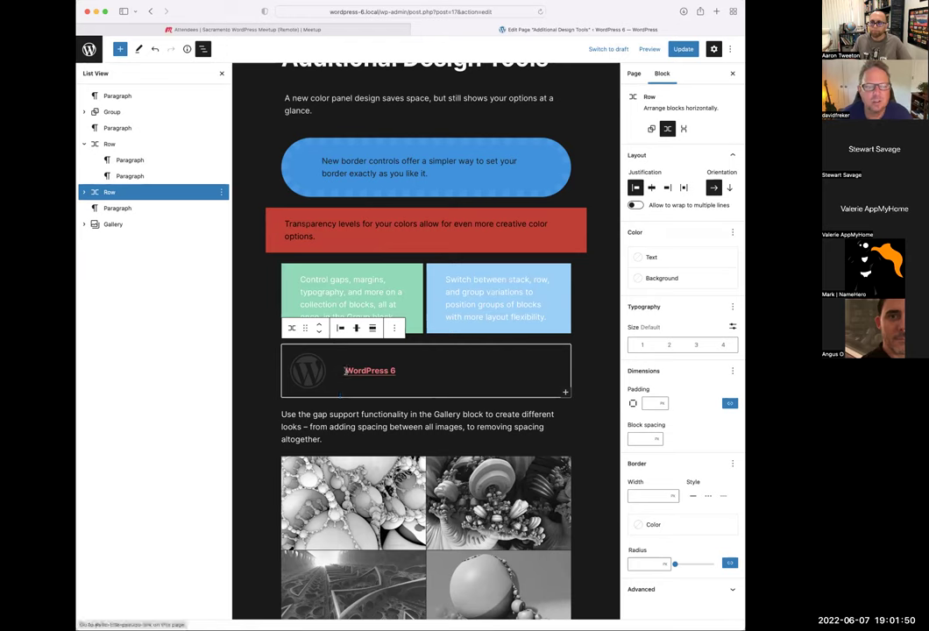
# Justify the logo and title row with space between items, open the site's front page in a separate browser tab, and return to the page editor
pyautogui.click(685, 190)
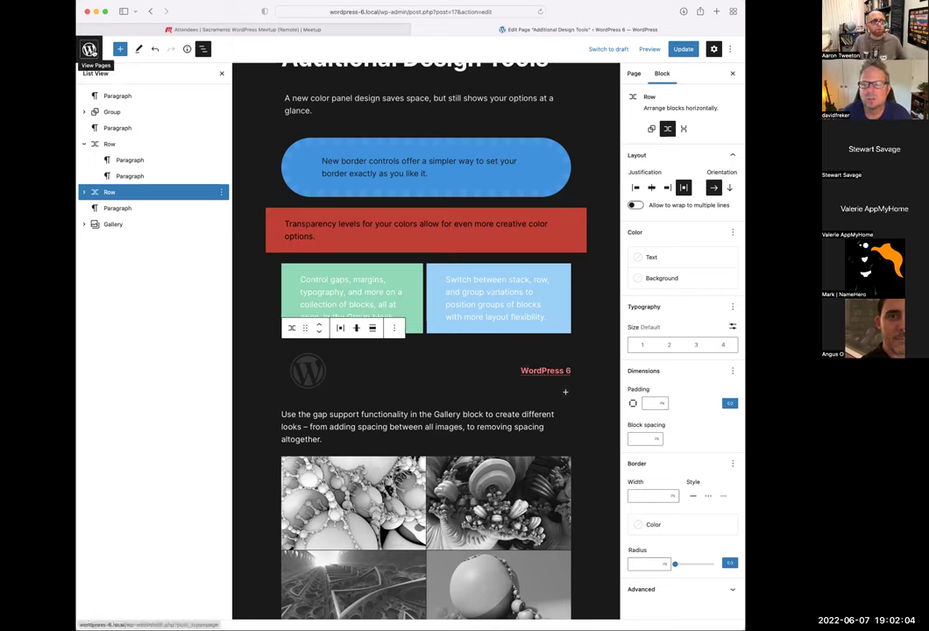
pyautogui.rightClick(93, 50)
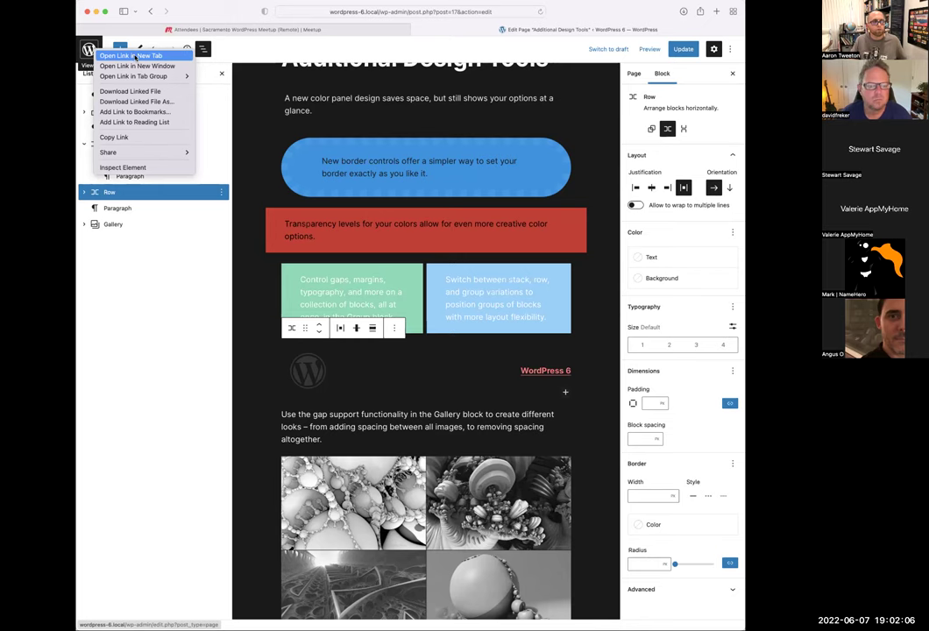
pyautogui.click(134, 56)
pyautogui.click(636, 29)
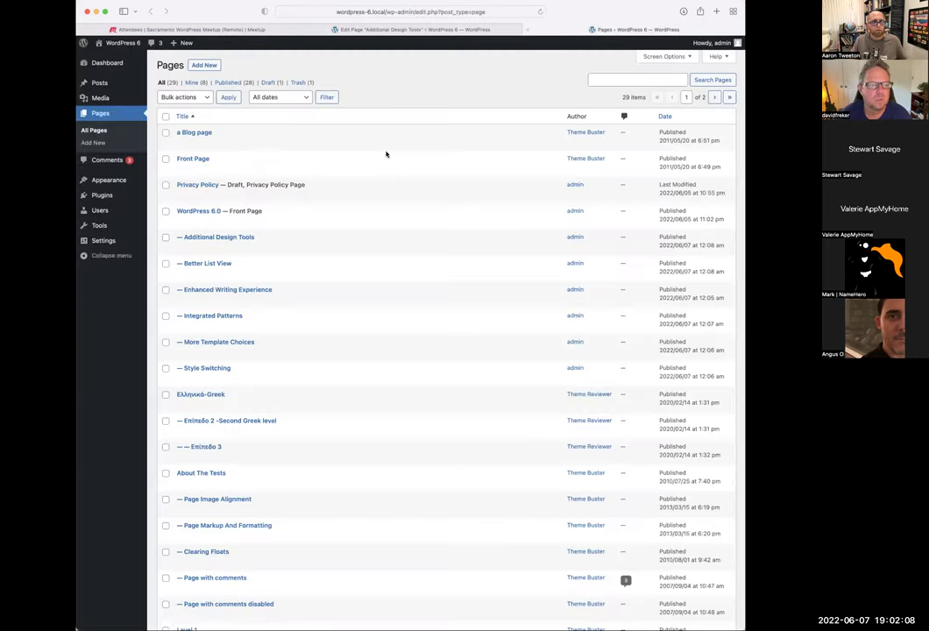
pyautogui.click(101, 52)
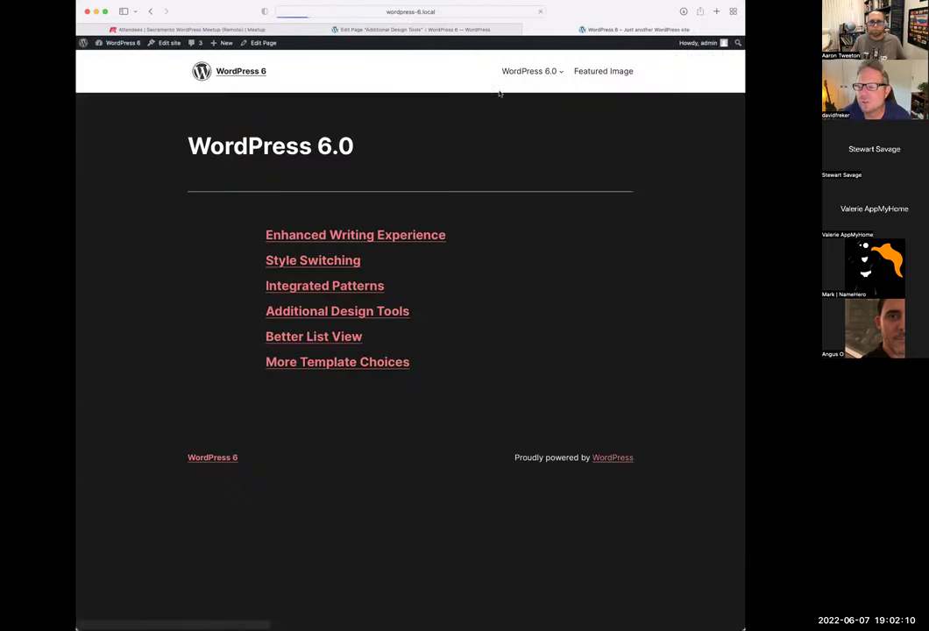
pyautogui.click(339, 33)
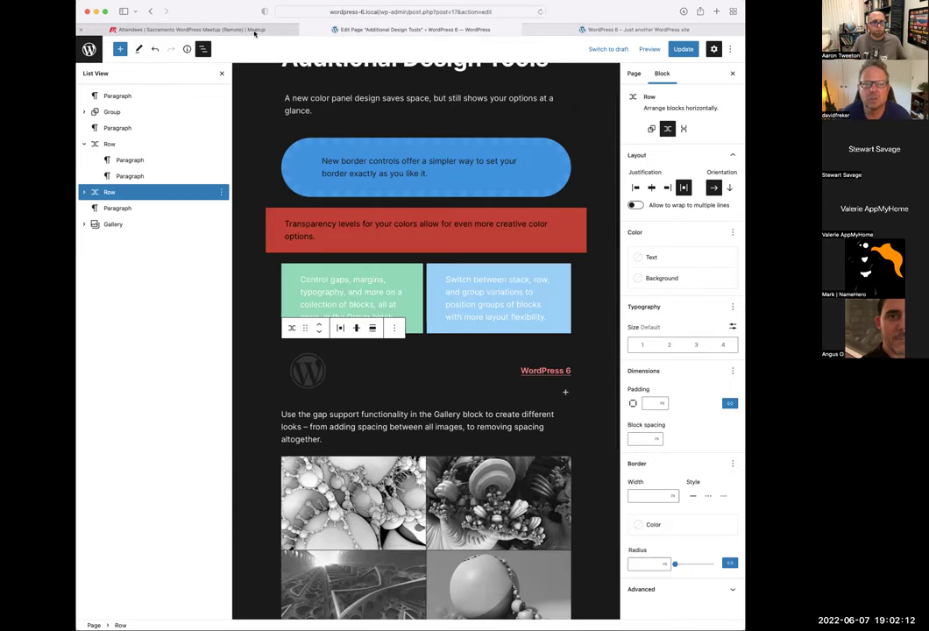
# Move the Site Logo and Site Title blocks out of their row and remove the emptied row
pyautogui.click(430, 369)
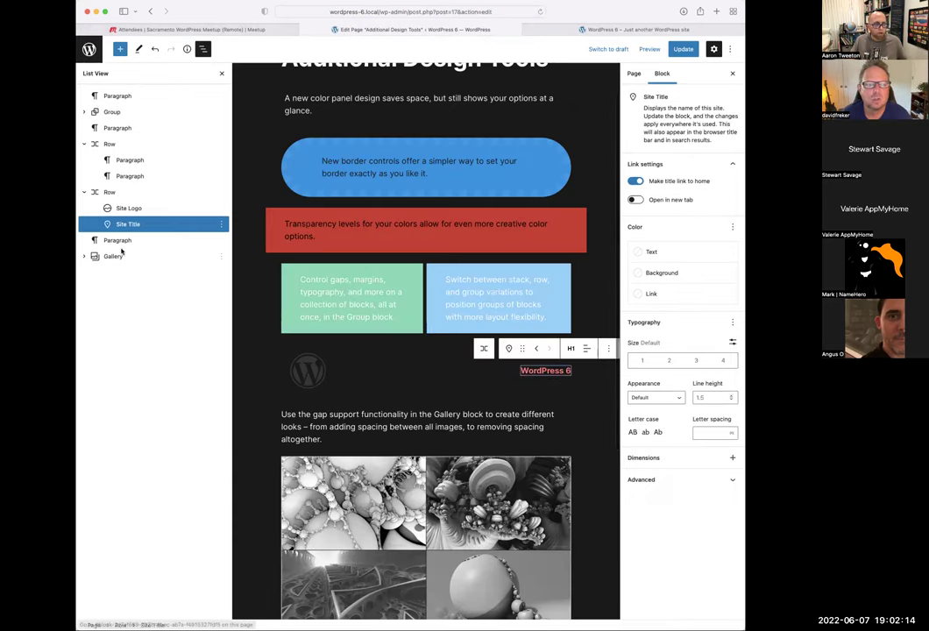
pyautogui.click(129, 208)
pyautogui.keyDown('shift'); pyautogui.click(129, 223); pyautogui.keyUp('shift')
pyautogui.moveTo(123, 208)
pyautogui.mouseDown()
pyautogui.moveTo(131, 203)
pyautogui.moveTo(125, 212)
pyautogui.moveTo(119, 200)
pyautogui.mouseUp()
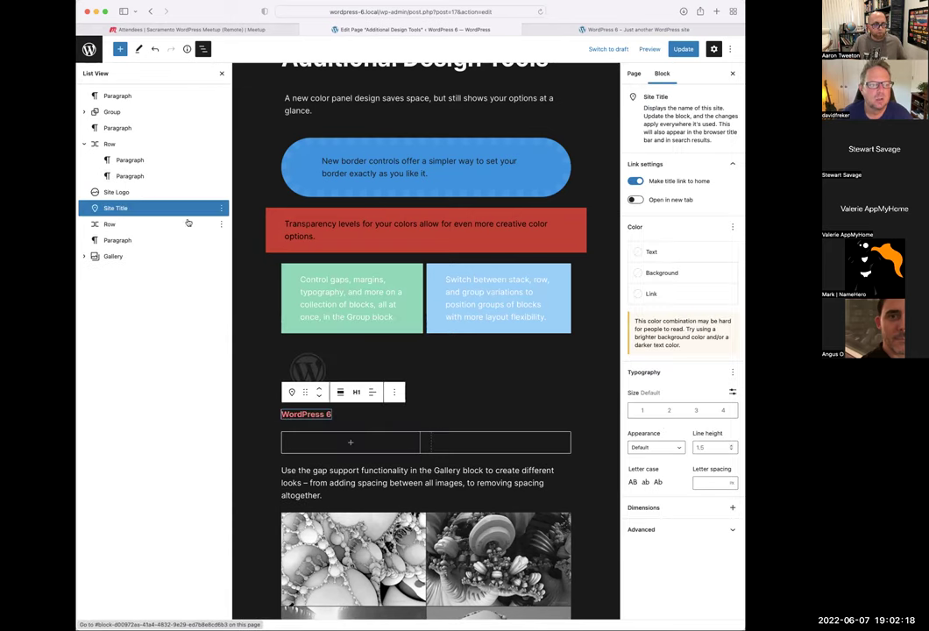
pyautogui.click(221, 224)
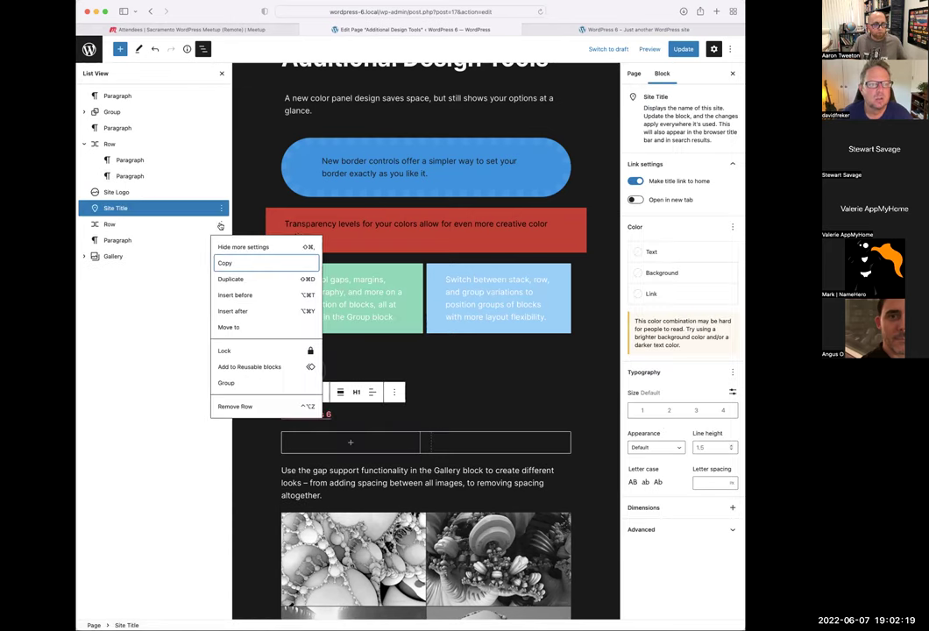
pyautogui.click(235, 407)
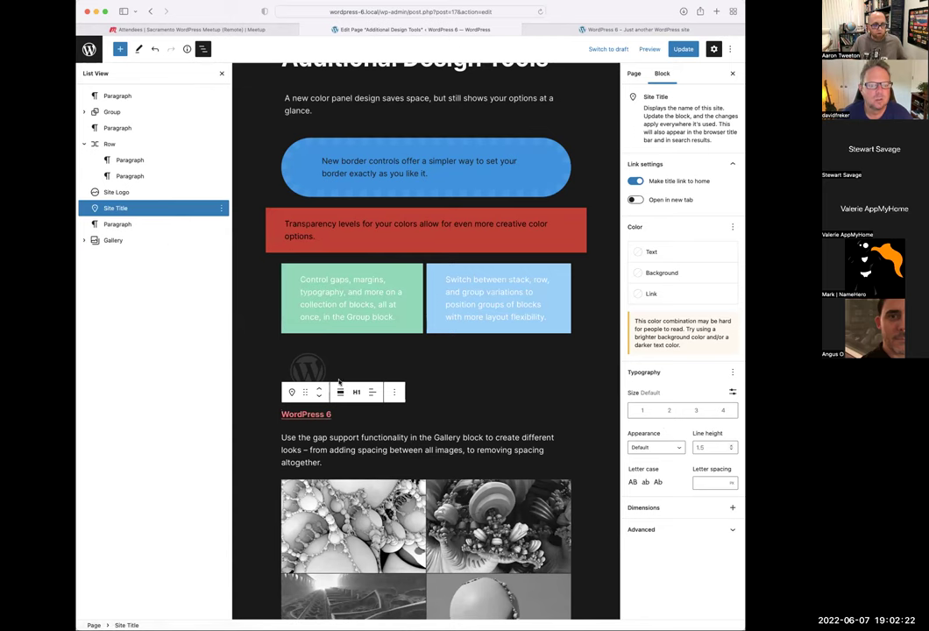
# Group the Site Logo and Site Title blocks together and convert the group to a Row
pyautogui.click(325, 372)
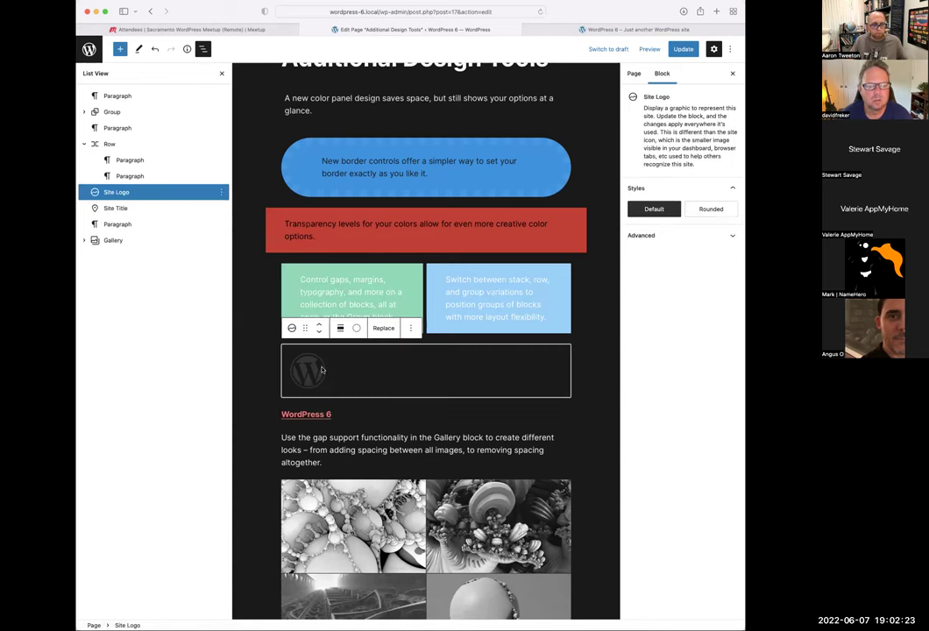
pyautogui.click(351, 418)
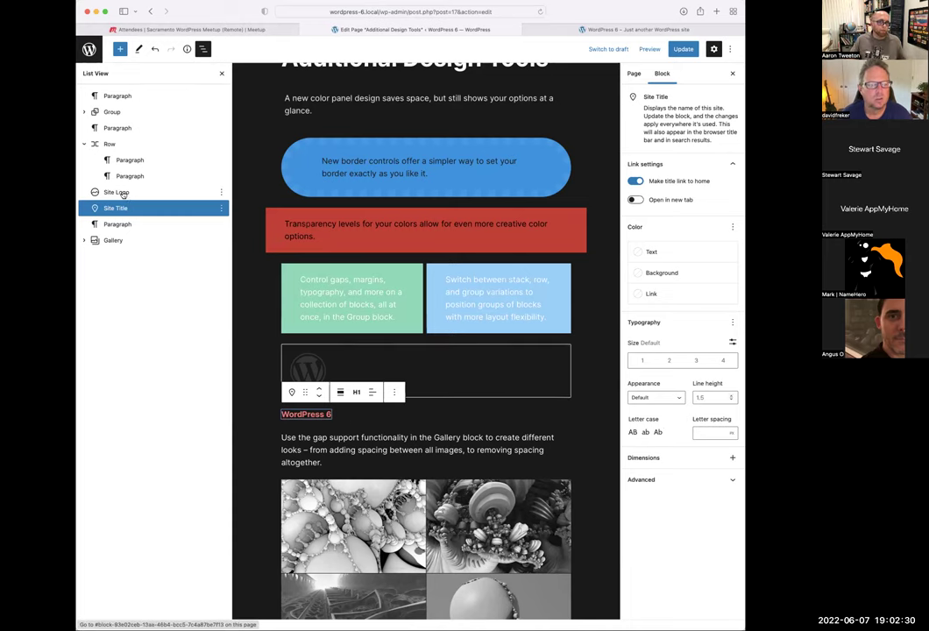
pyautogui.click(123, 193)
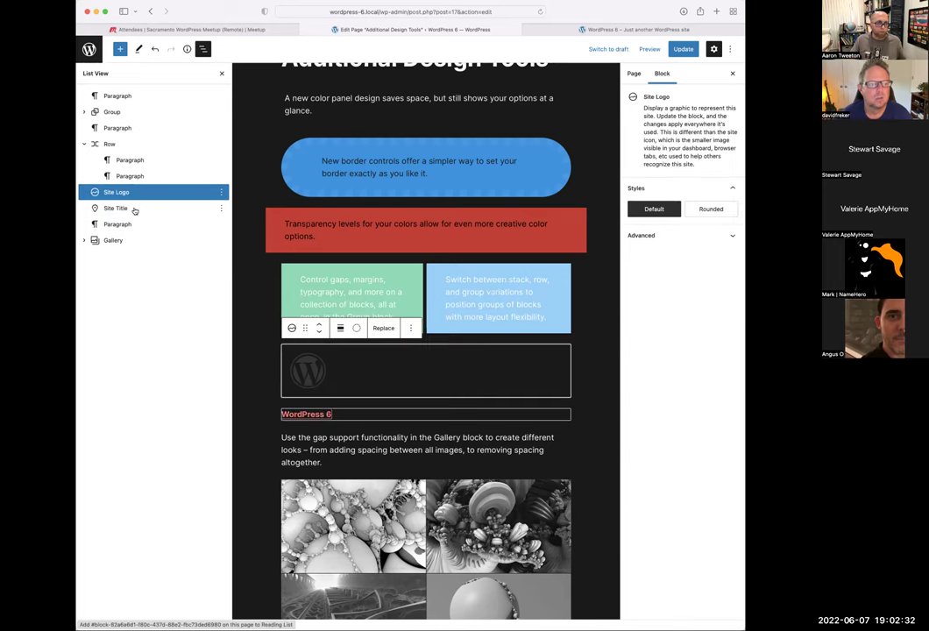
pyautogui.keyDown('shift'); pyautogui.click(135, 210); pyautogui.keyUp('shift')
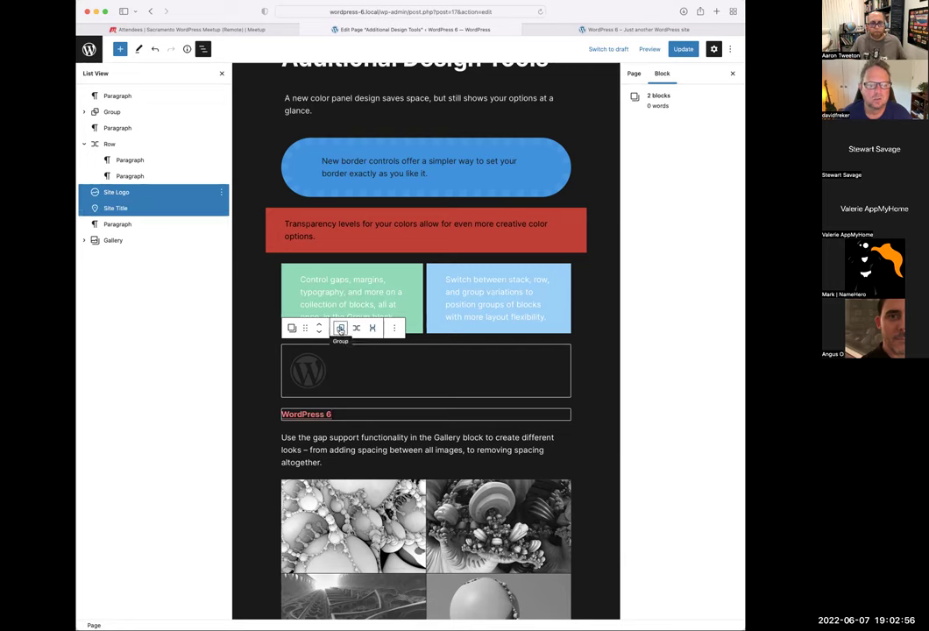
pyautogui.click(340, 328)
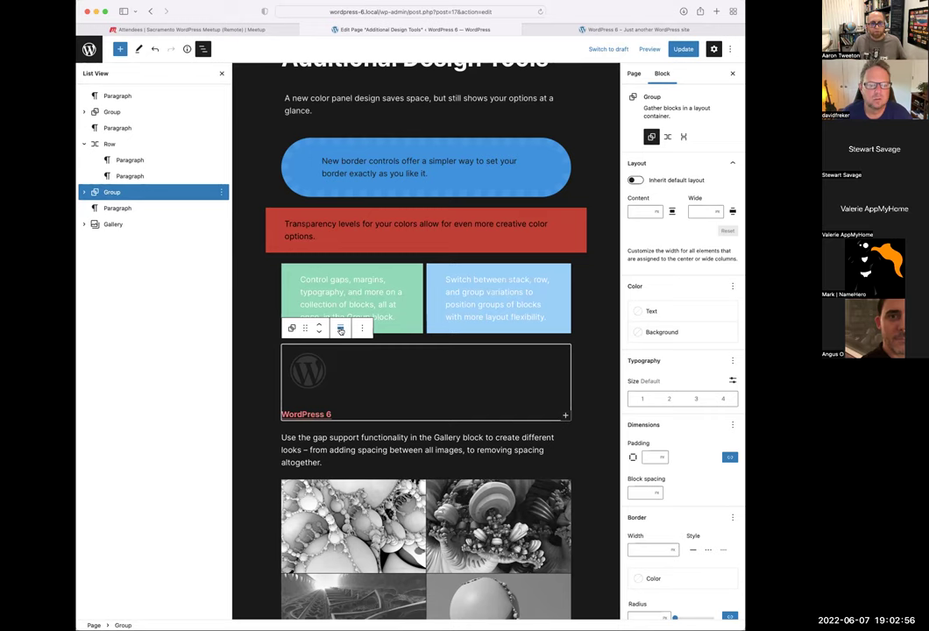
pyautogui.click(668, 138)
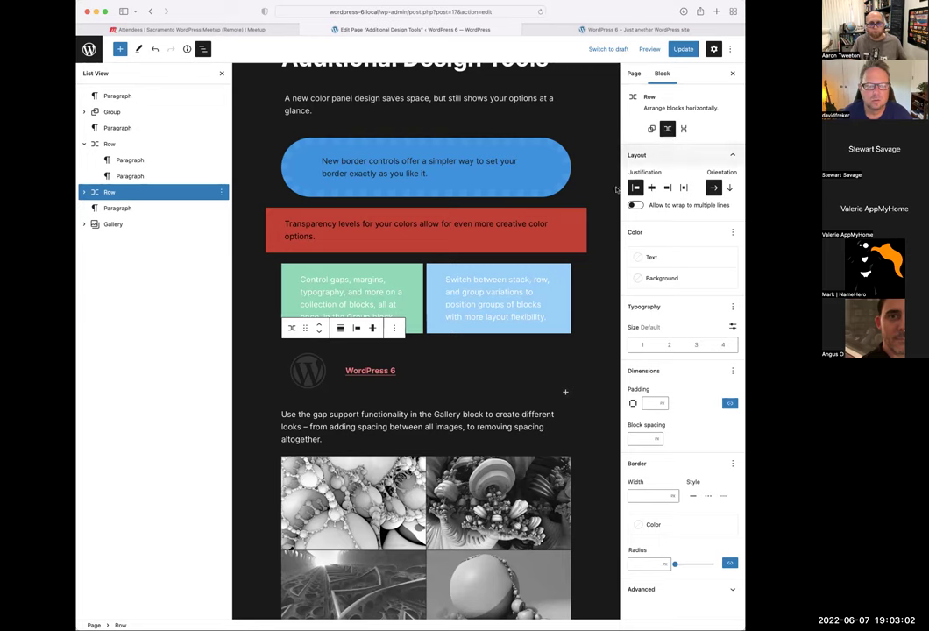
# Select the logo and title row, try center justification, and set it to space between items
pyautogui.click(386, 371)
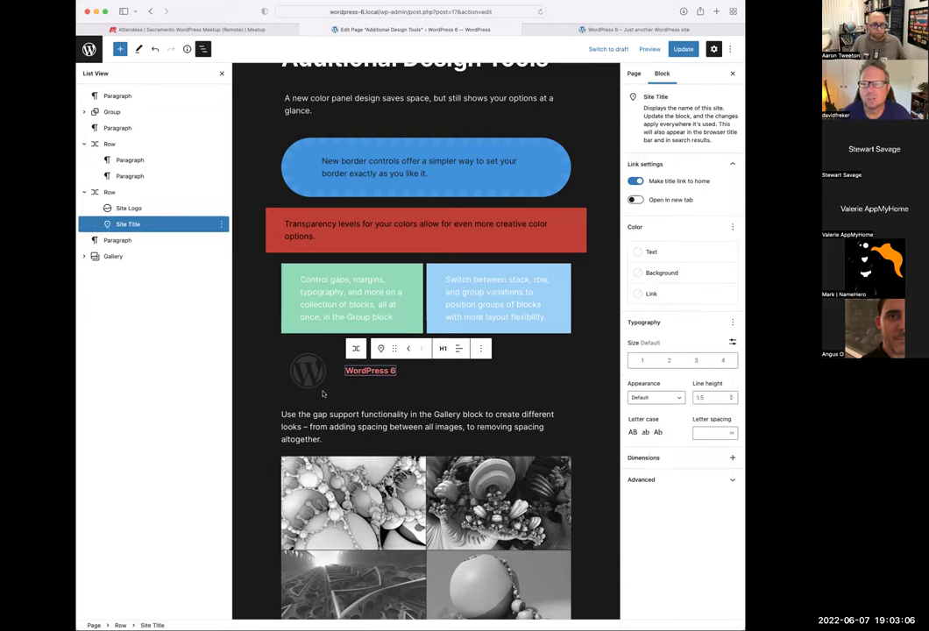
pyautogui.click(120, 205)
pyautogui.click(112, 192)
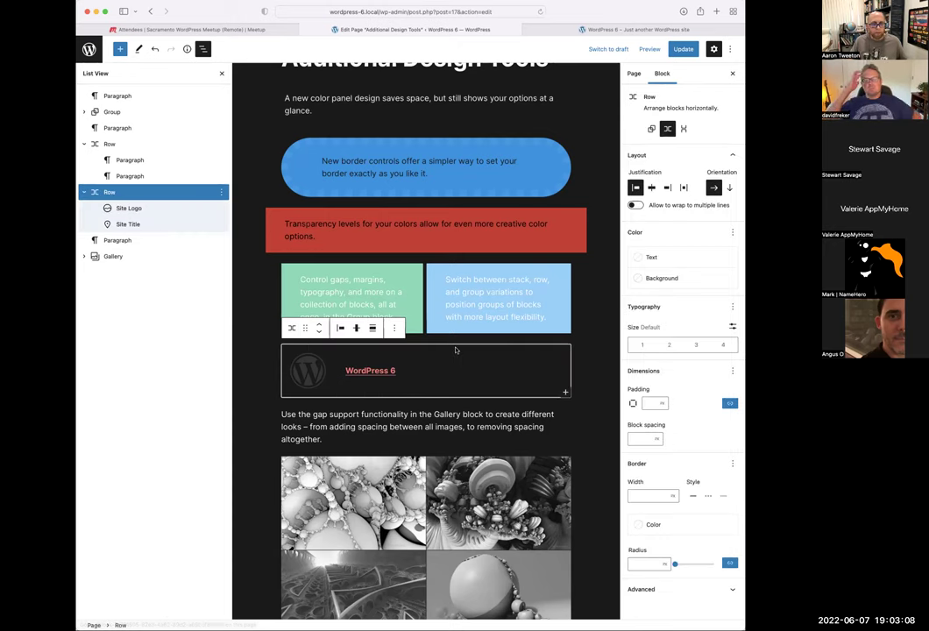
pyautogui.click(652, 189)
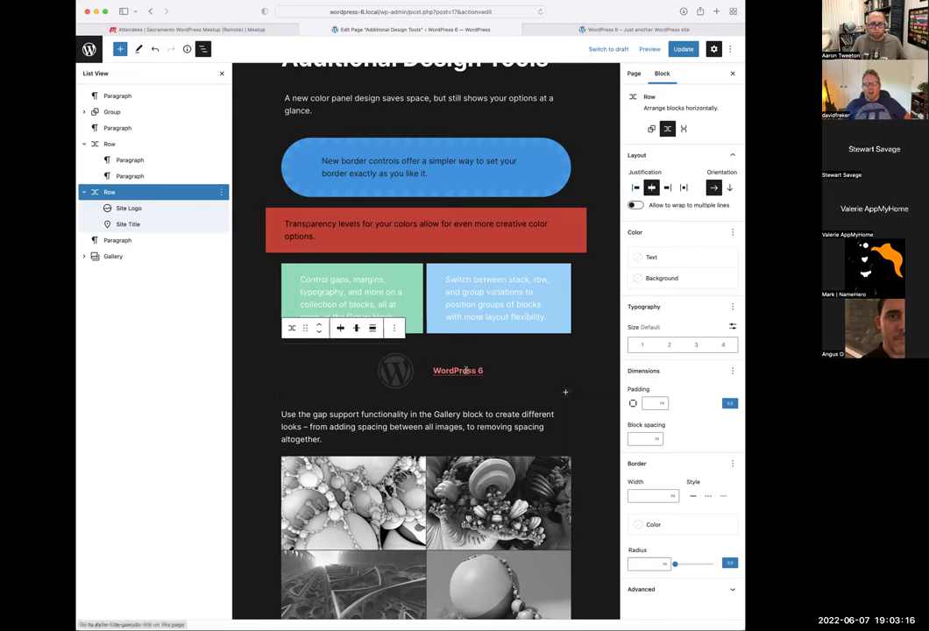
pyautogui.click(683, 189)
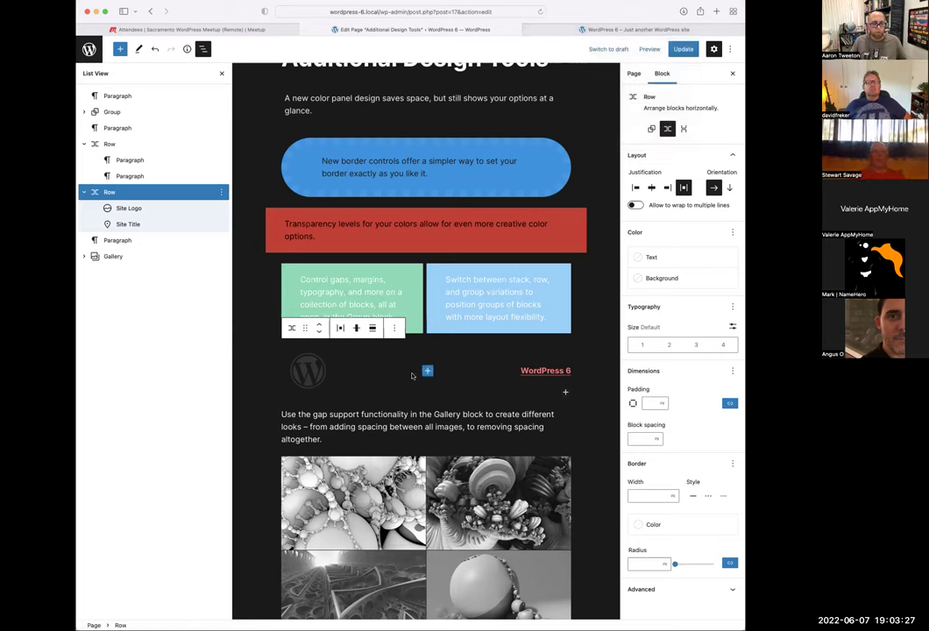
# Open the site's front page in the site editor and display the block settings of the header row that holds the logo row and navigation
pyautogui.click(548, 29)
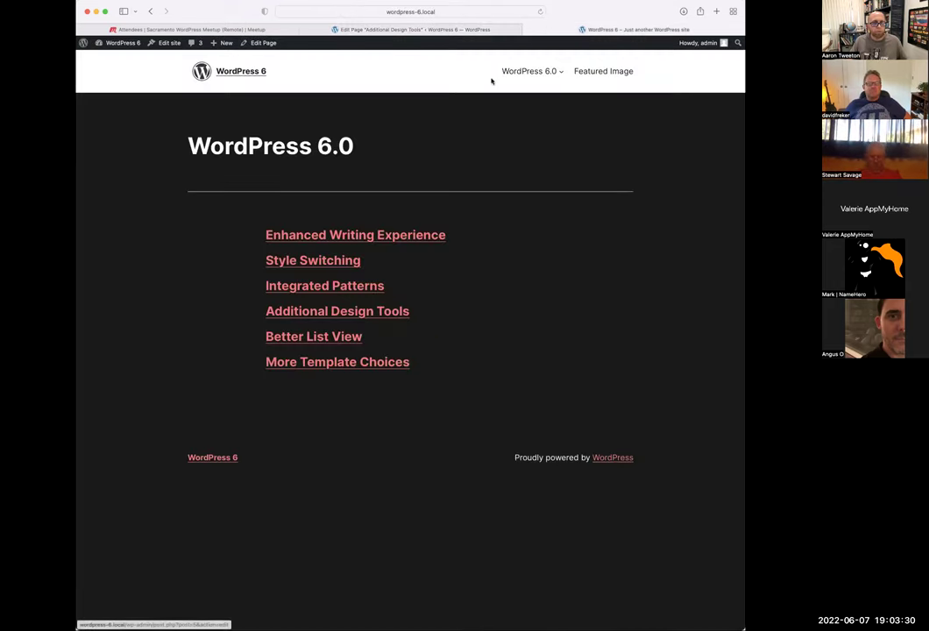
pyautogui.click(164, 43)
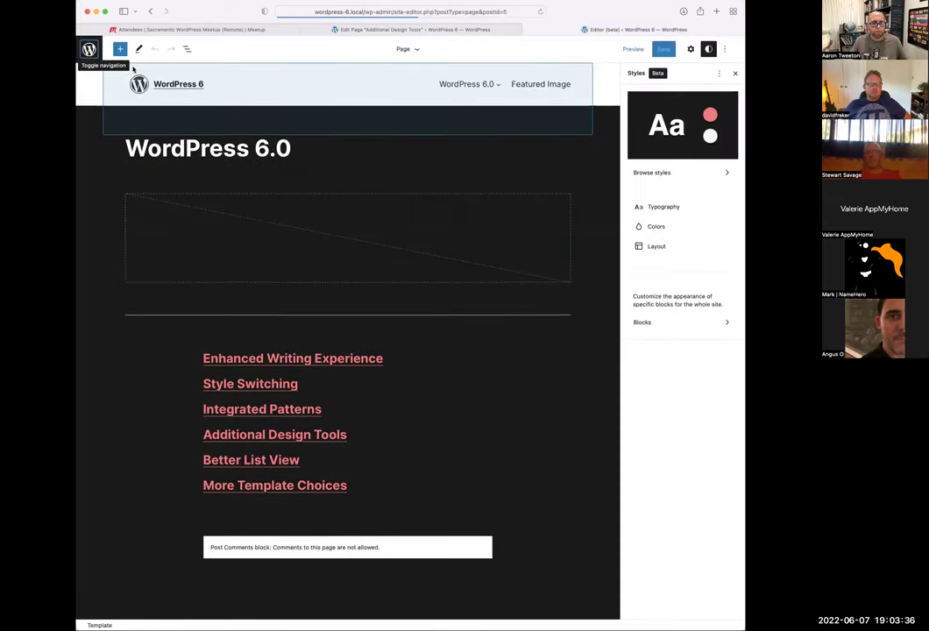
pyautogui.click(186, 48)
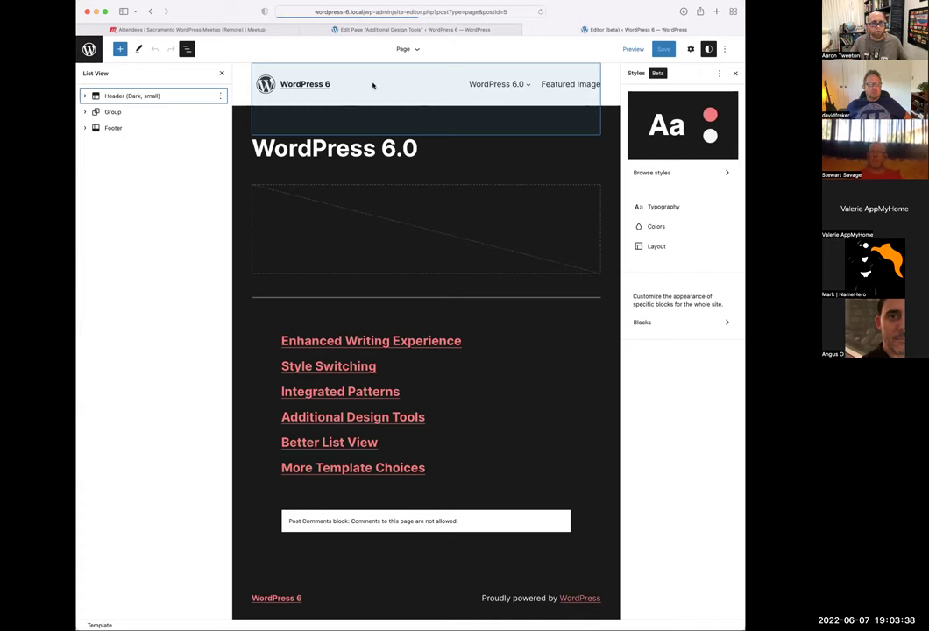
pyautogui.click(571, 84)
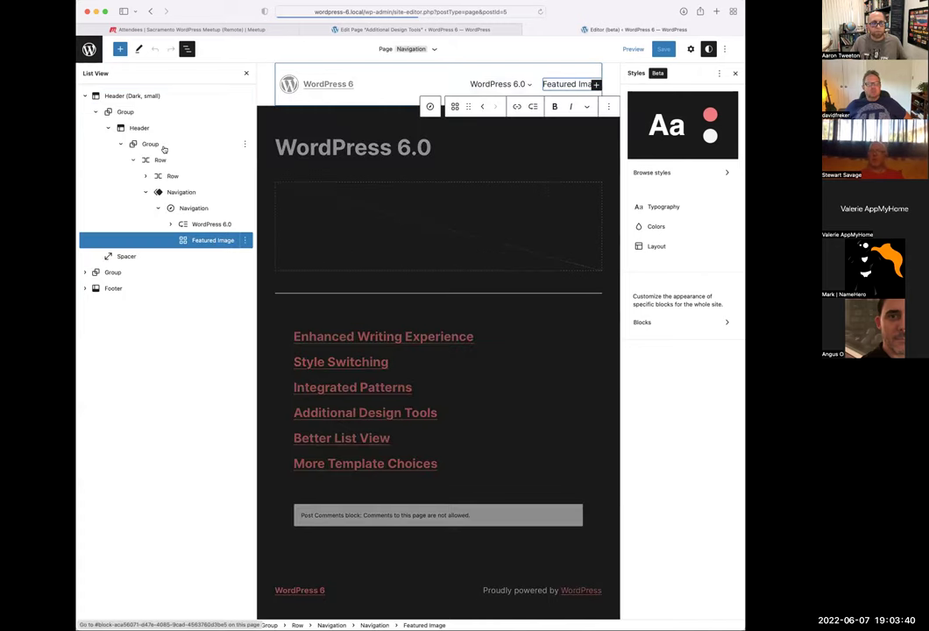
pyautogui.click(151, 192)
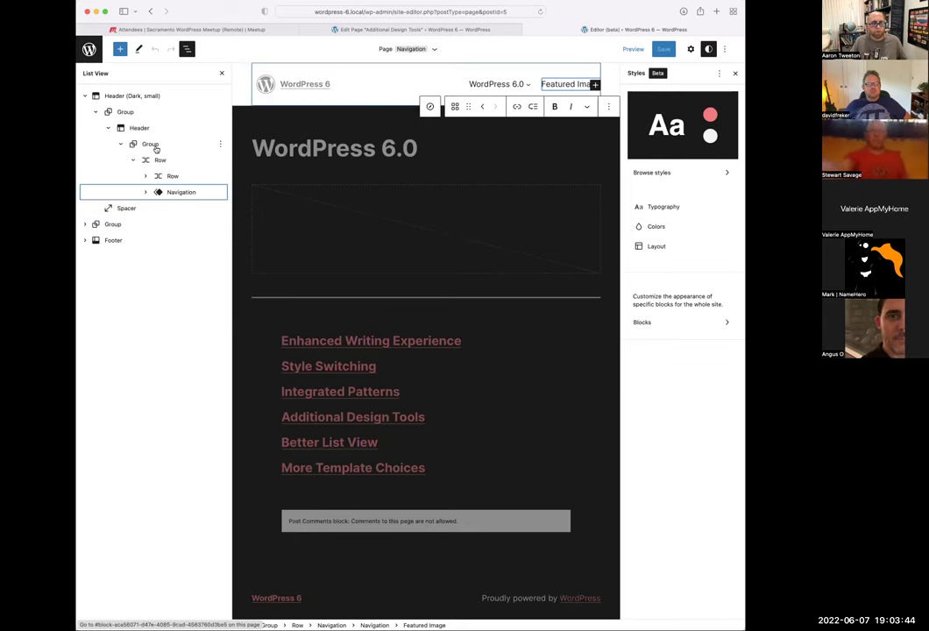
pyautogui.click(161, 161)
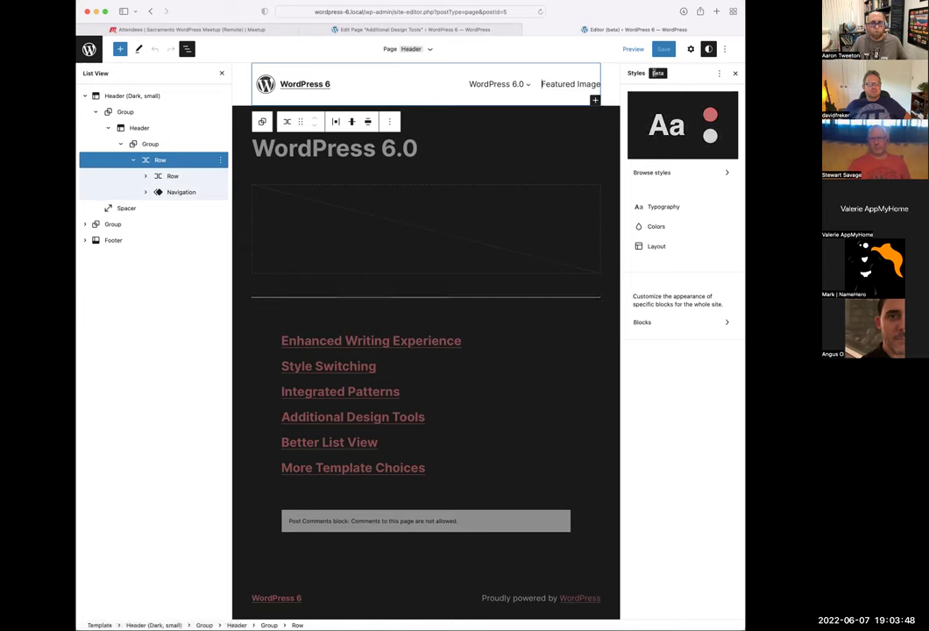
pyautogui.click(691, 49)
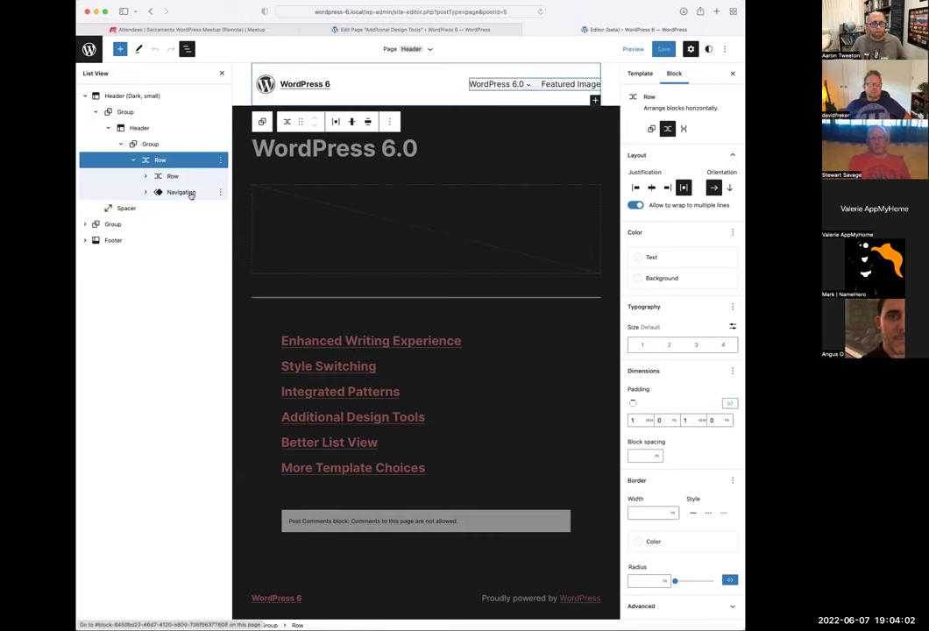
# Examine the header's nested logo and title row and its navigation blocks, and close the site editor to return to the Additional Design Tools page
pyautogui.moveTo(399, 90)
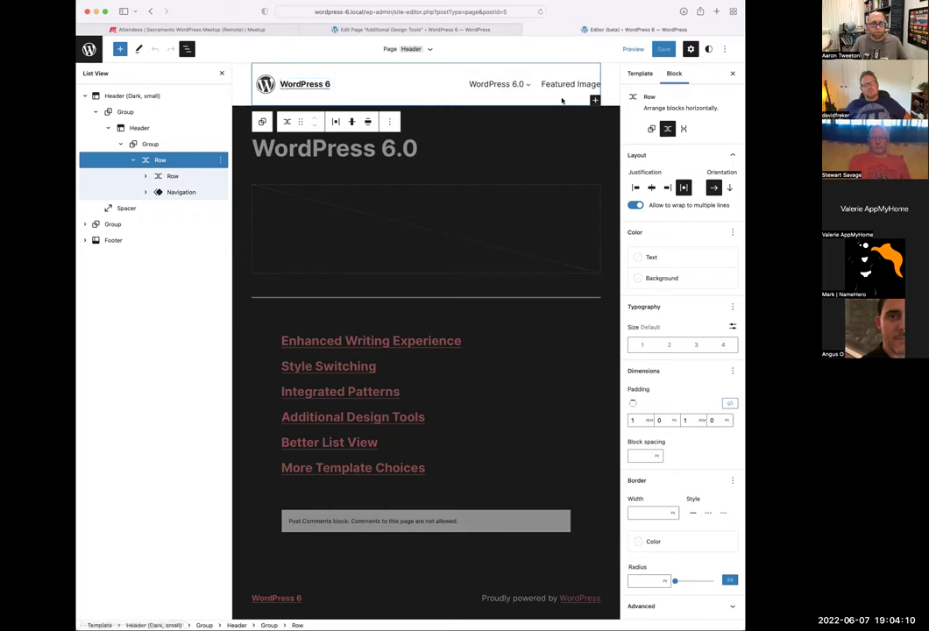
pyautogui.click(174, 176)
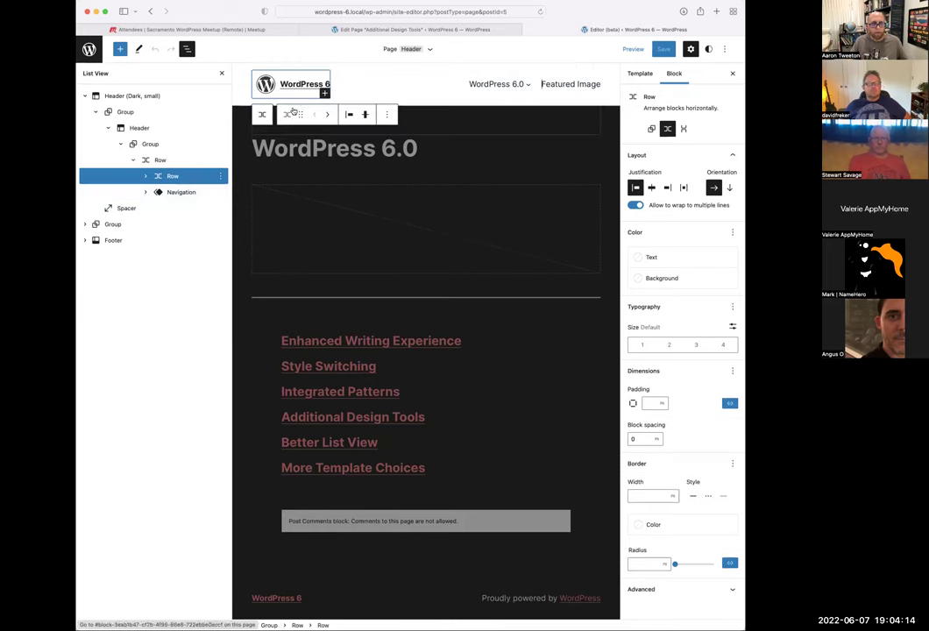
pyautogui.click(145, 177)
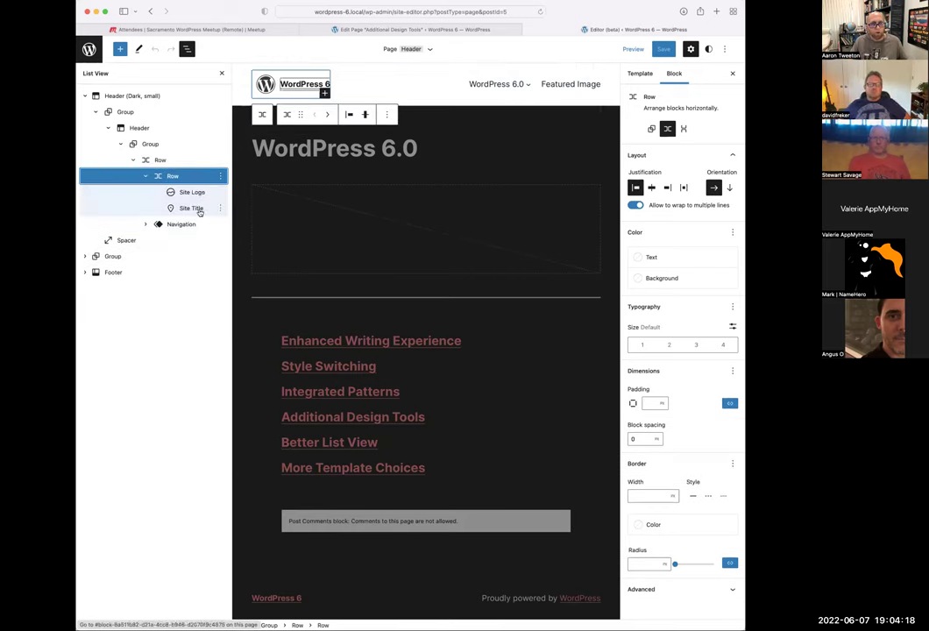
pyautogui.click(147, 225)
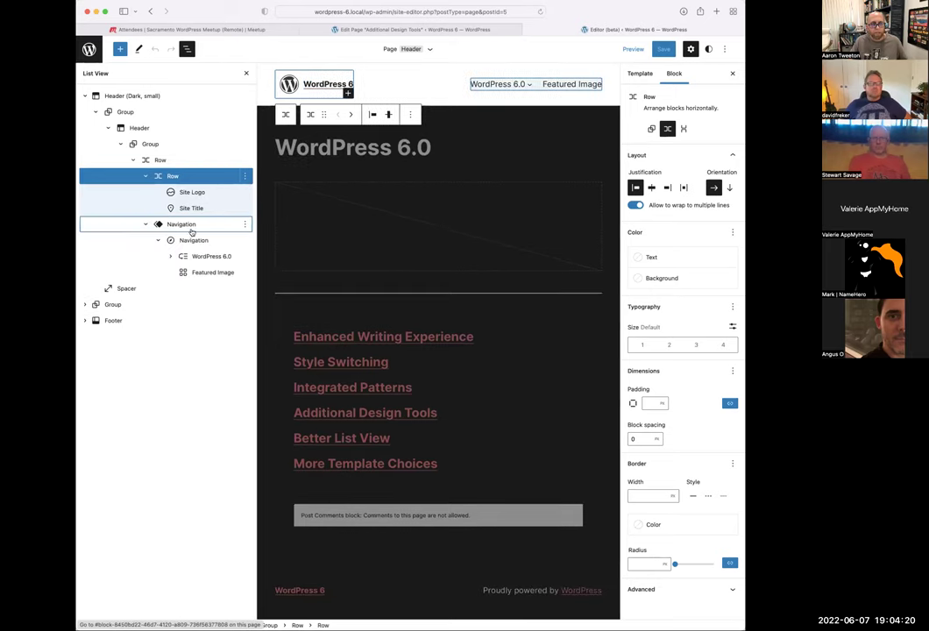
pyautogui.click(147, 225)
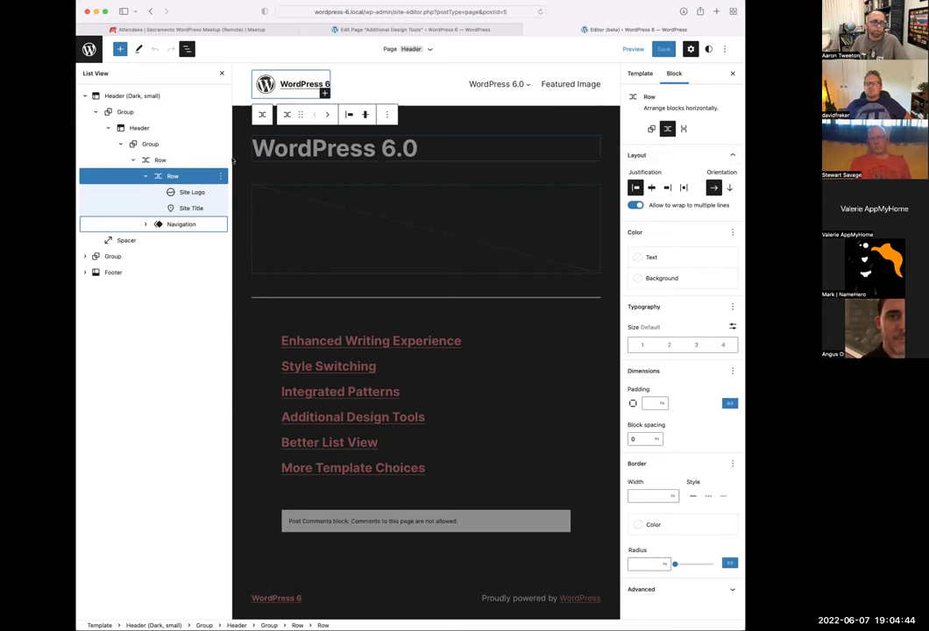
pyautogui.click(528, 31)
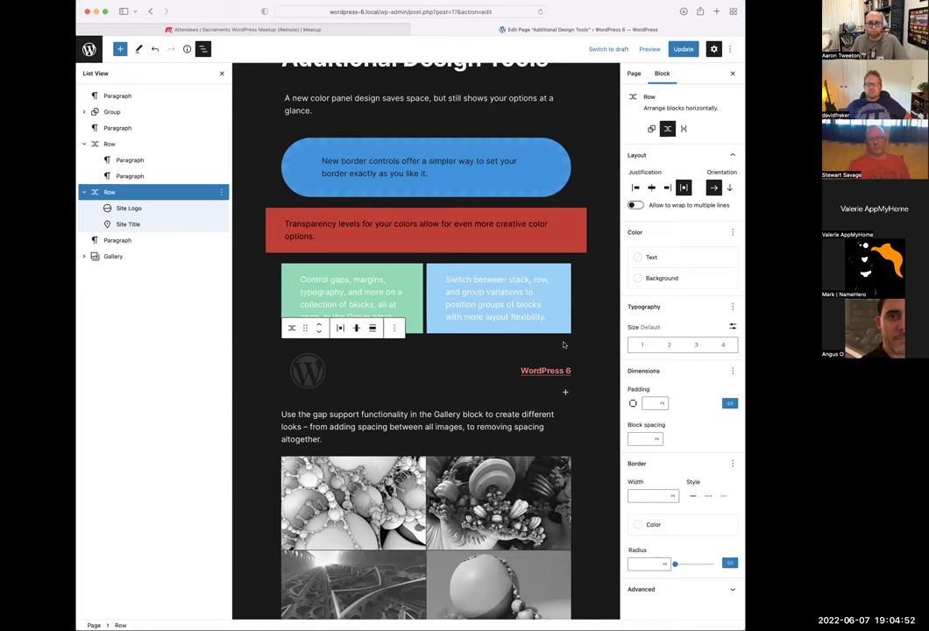
# Select the Gallery block and reset all of its dimension settings to clear the block spacing
pyautogui.scroll(-3, 564, 344)
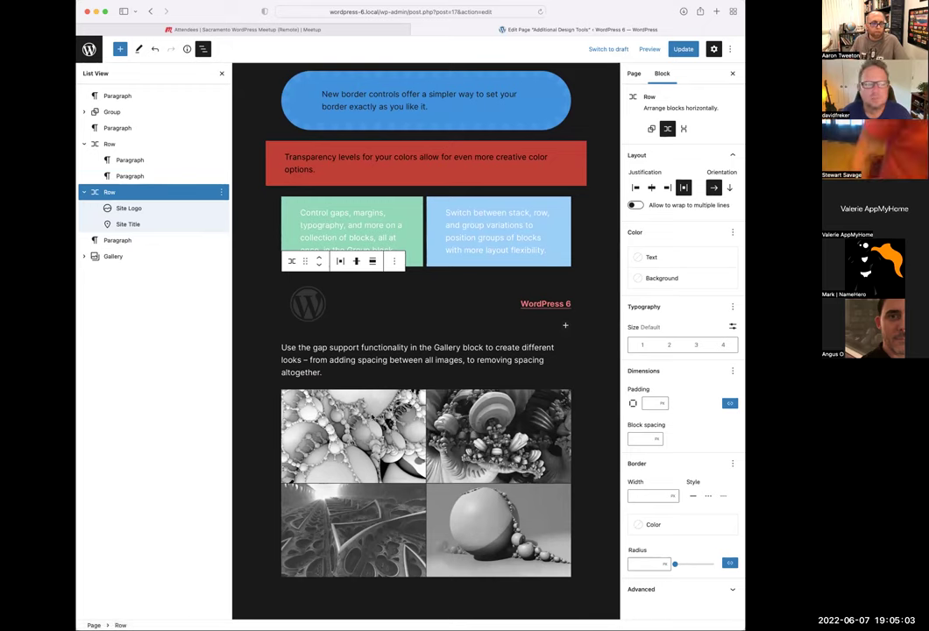
pyautogui.click(131, 257)
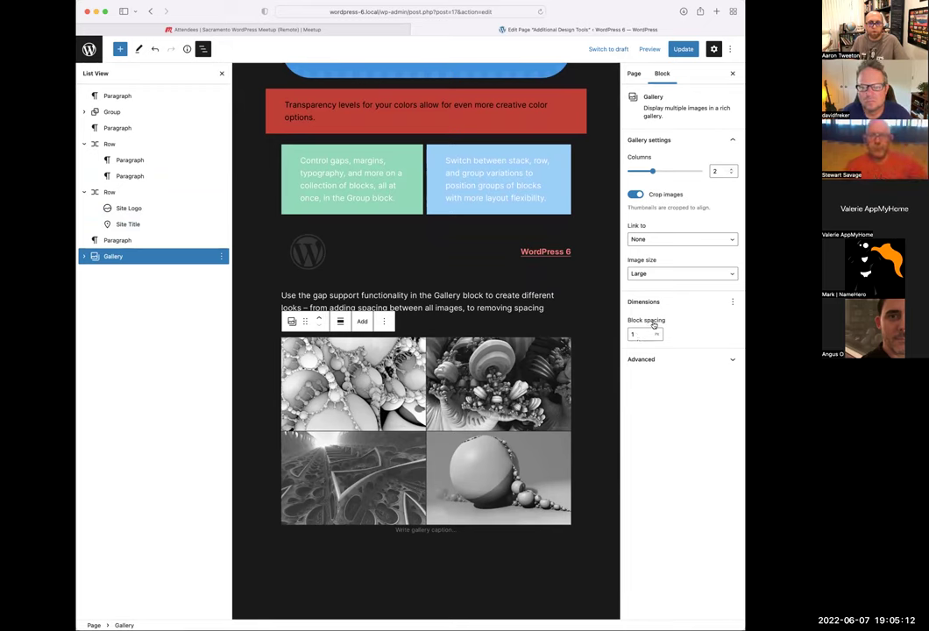
pyautogui.click(733, 302)
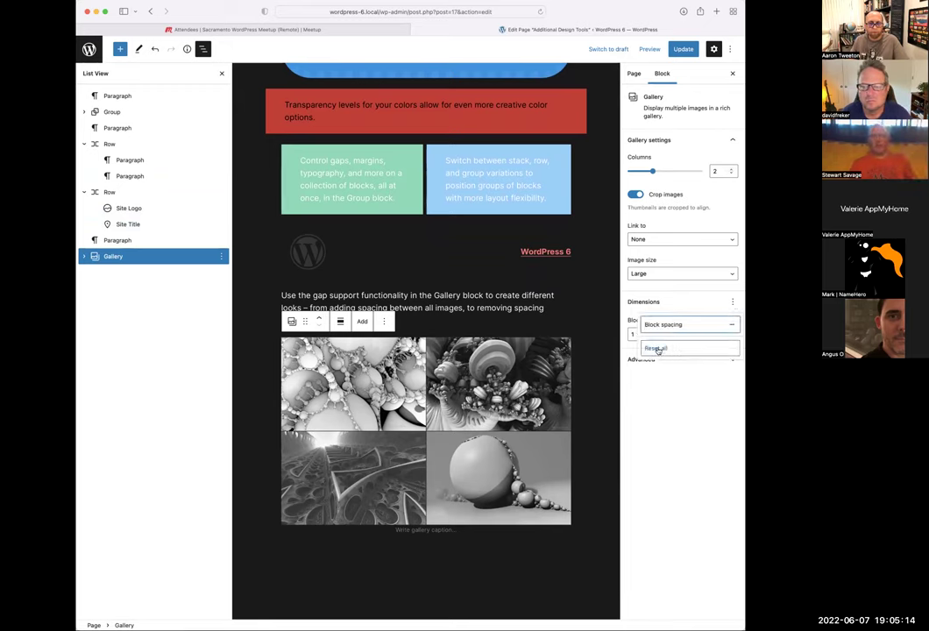
pyautogui.click(658, 346)
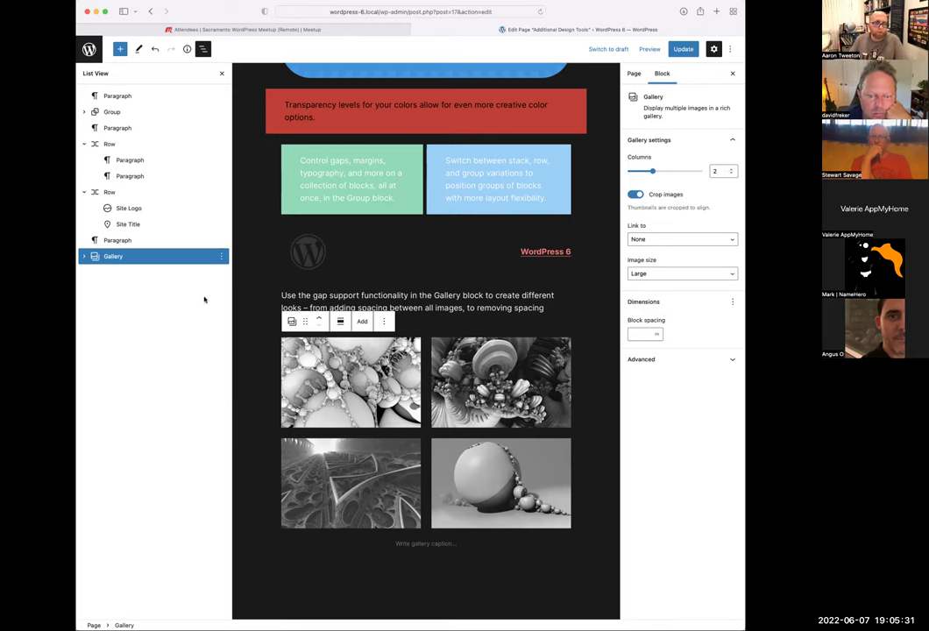
# Expand the Gallery in the list view and look over the page's blocks above and around the gallery images
pyautogui.click(84, 256)
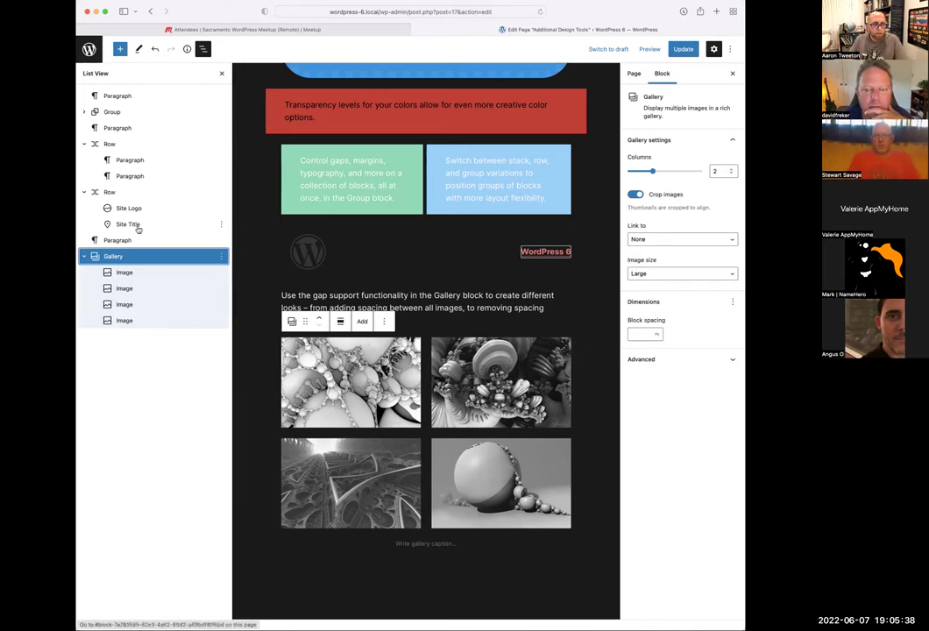
pyautogui.scroll(4, 426, 342)
pyautogui.scroll(5, 483, 355)
pyautogui.scroll(-5, 483, 356)
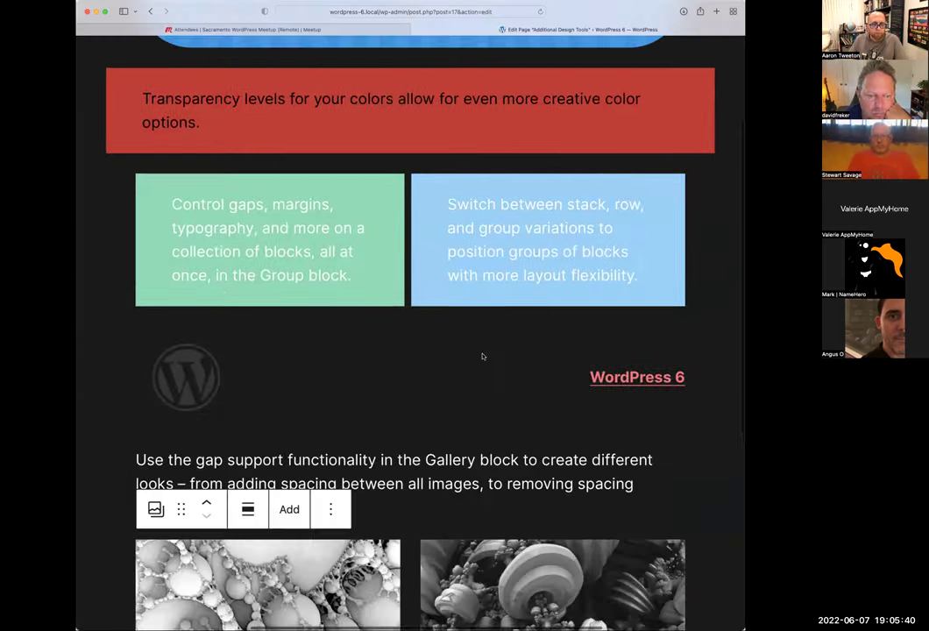
pyautogui.scroll(-5, 482, 356)
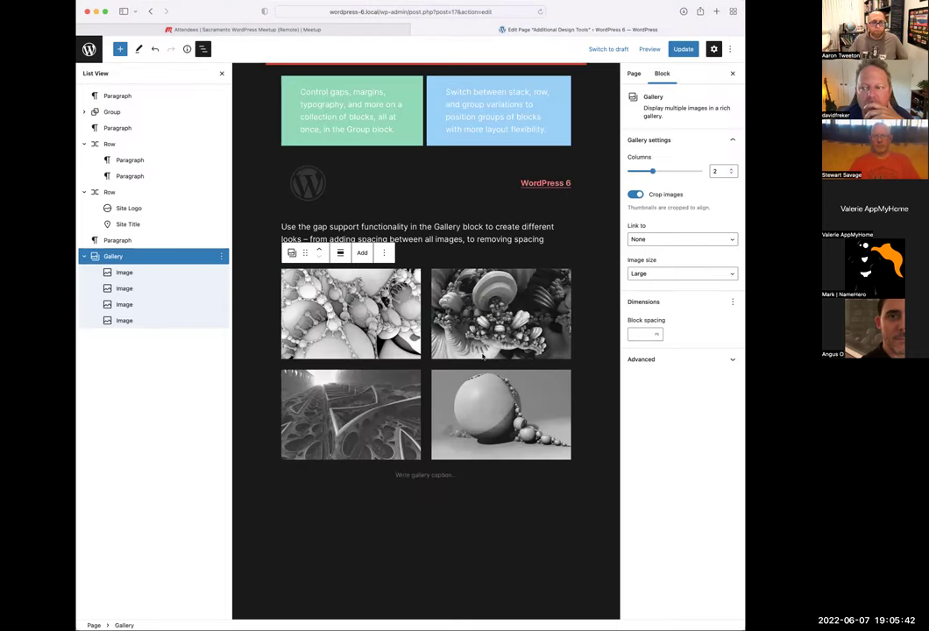
pyautogui.click(611, 339)
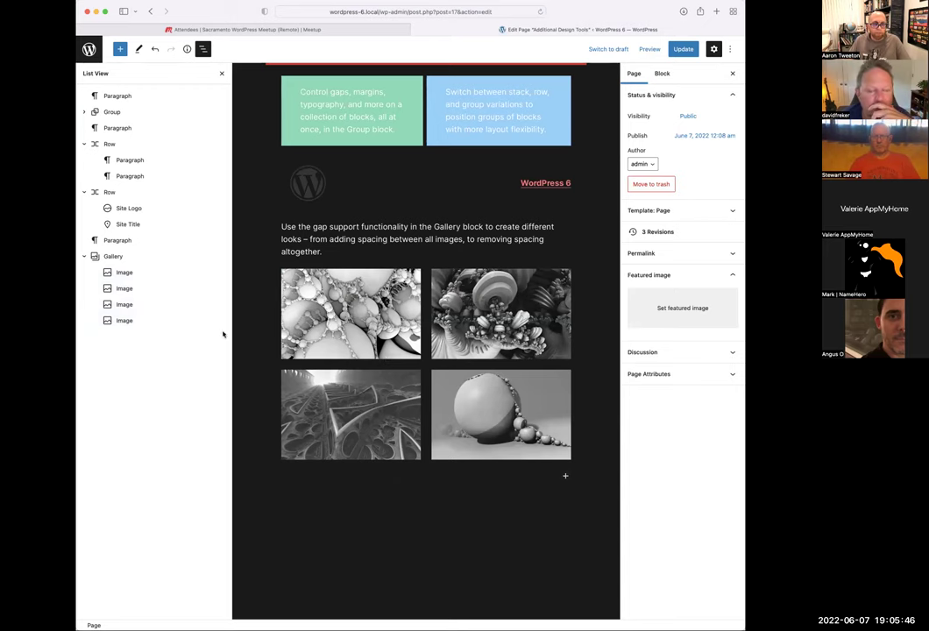
# Select the gallery, try block spacings of 5 px and 1 px, and set the spacing to 0 px
pyautogui.click(113, 256)
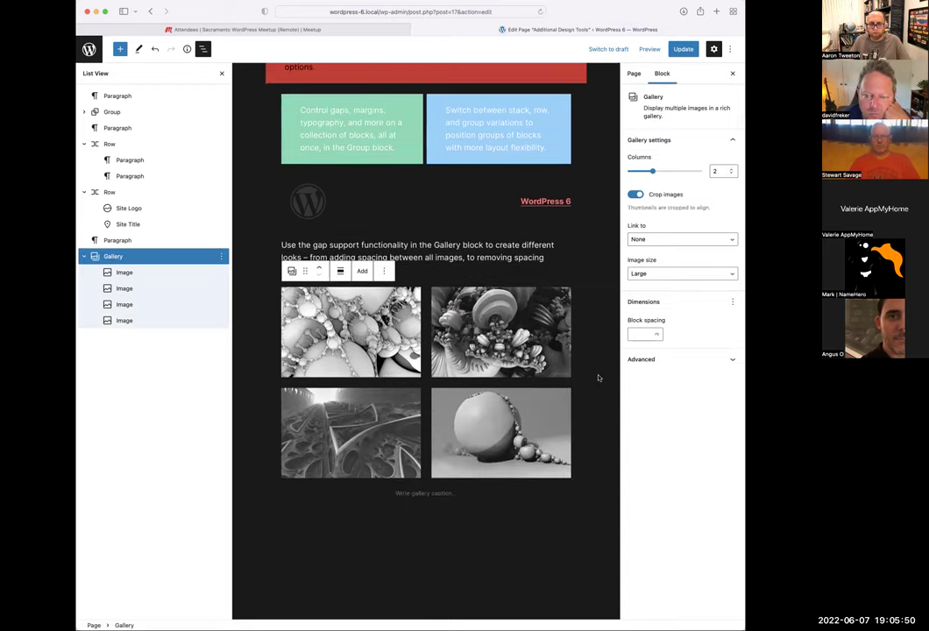
pyautogui.click(638, 334)
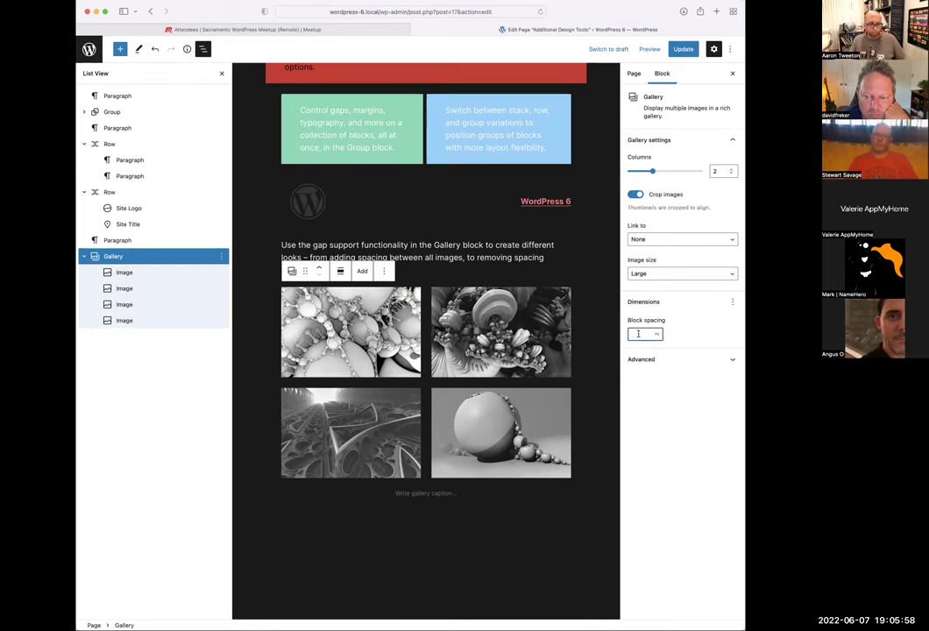
pyautogui.write('5')
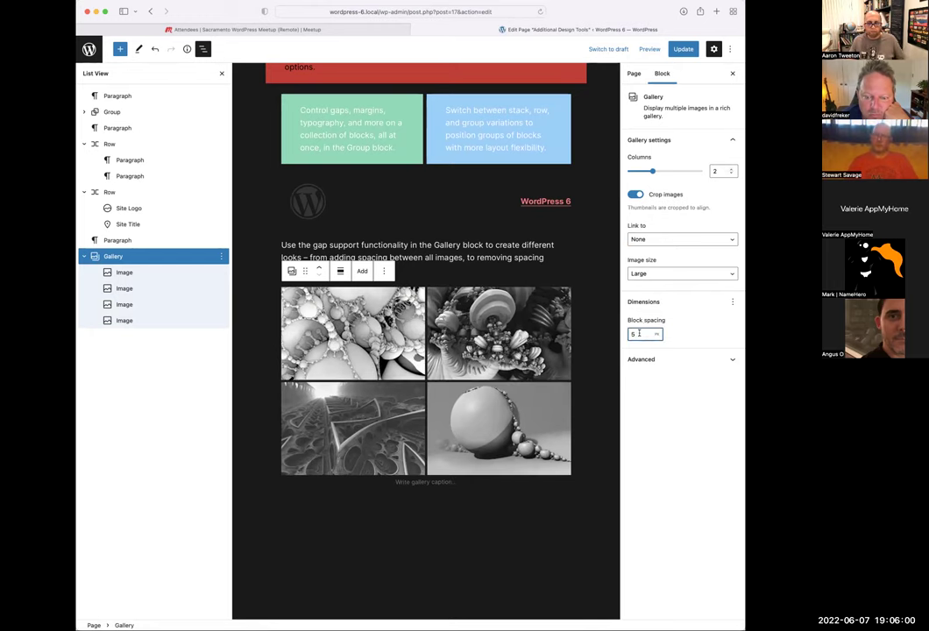
pyautogui.press('BackSpace')
pyautogui.write('1')
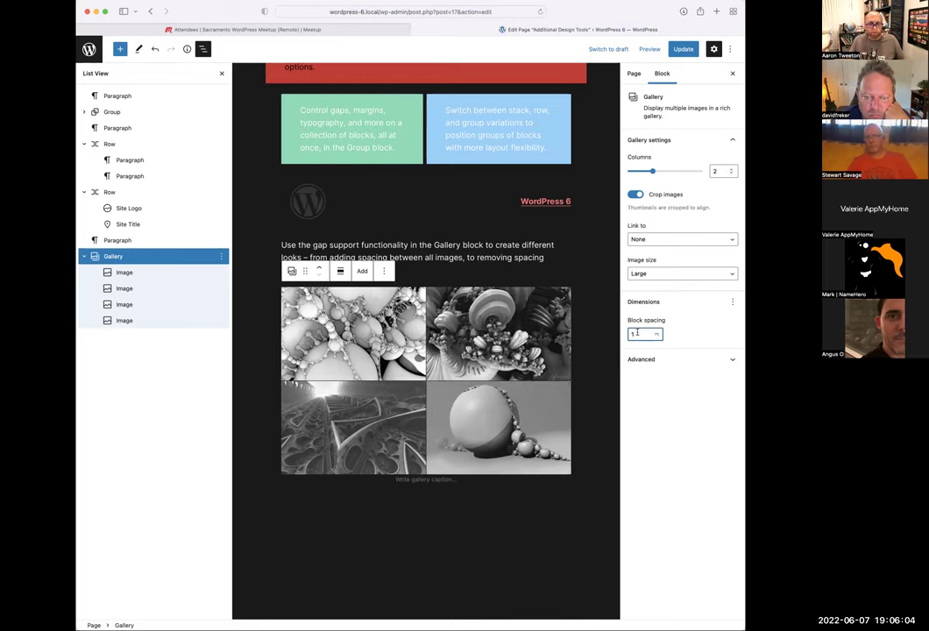
pyautogui.press('BackSpace')
pyautogui.write('0')
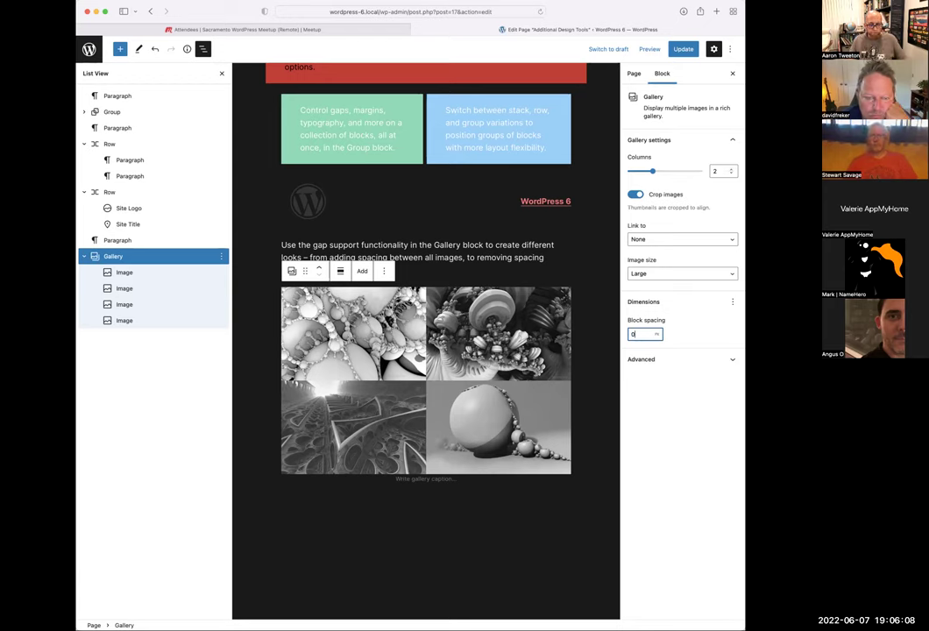
pyautogui.click(732, 302)
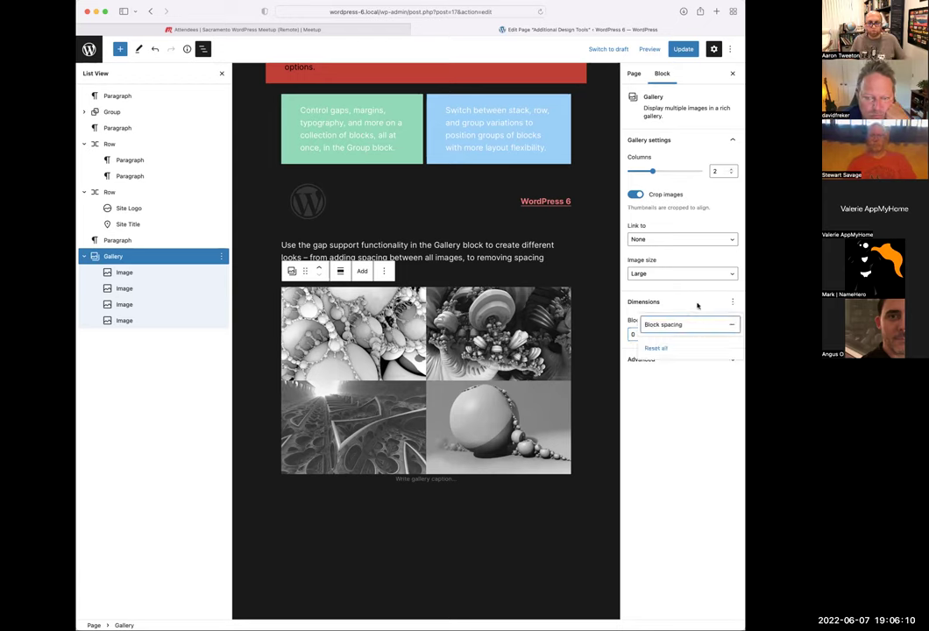
pyautogui.click(656, 352)
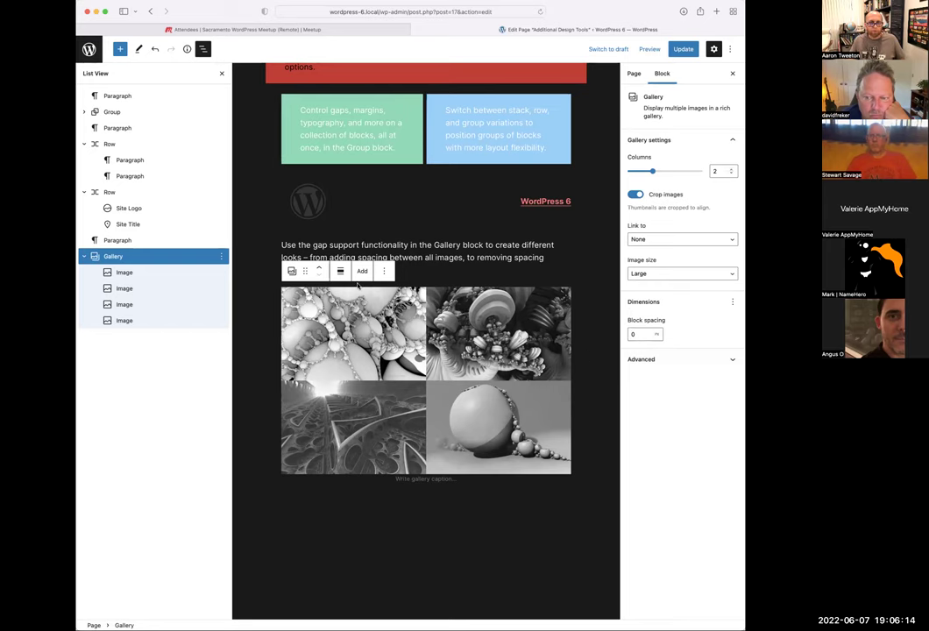
# Select the row with the two colored paragraphs, try block spacings of 1, 0 and -2 rem, and set the spacing to 5 rem
pyautogui.scroll(2, 535, 301)
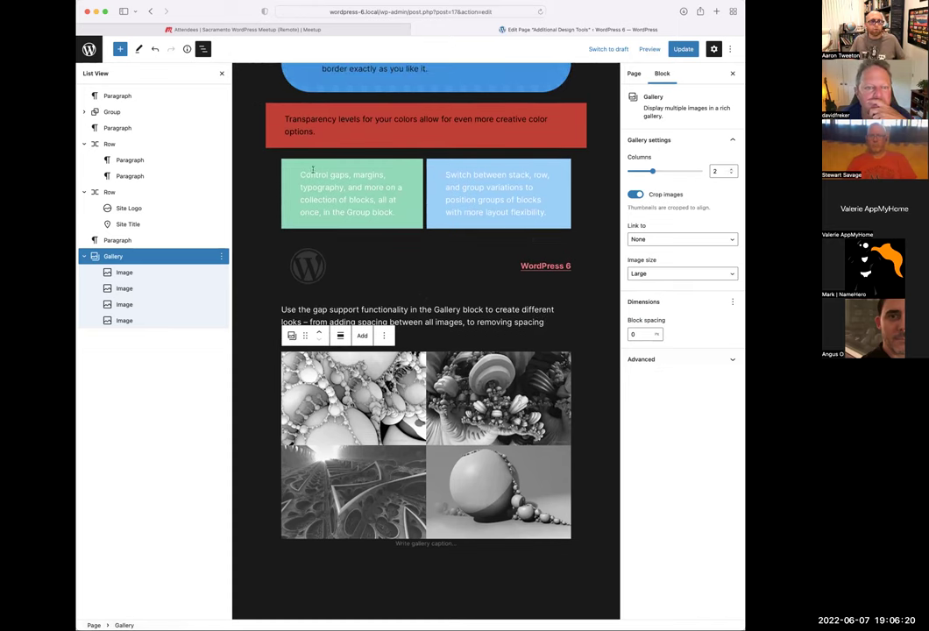
pyautogui.click(110, 192)
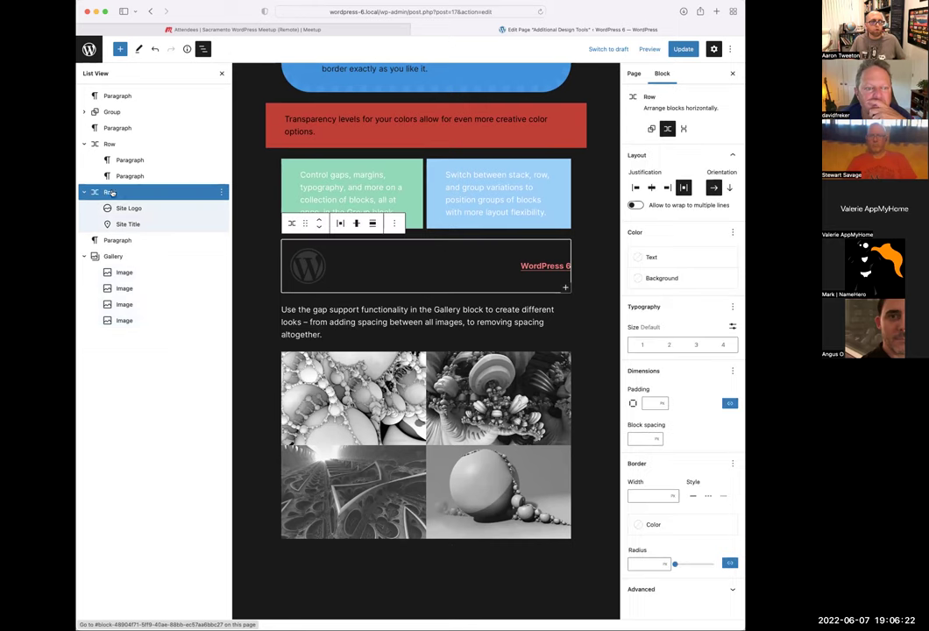
pyautogui.click(112, 144)
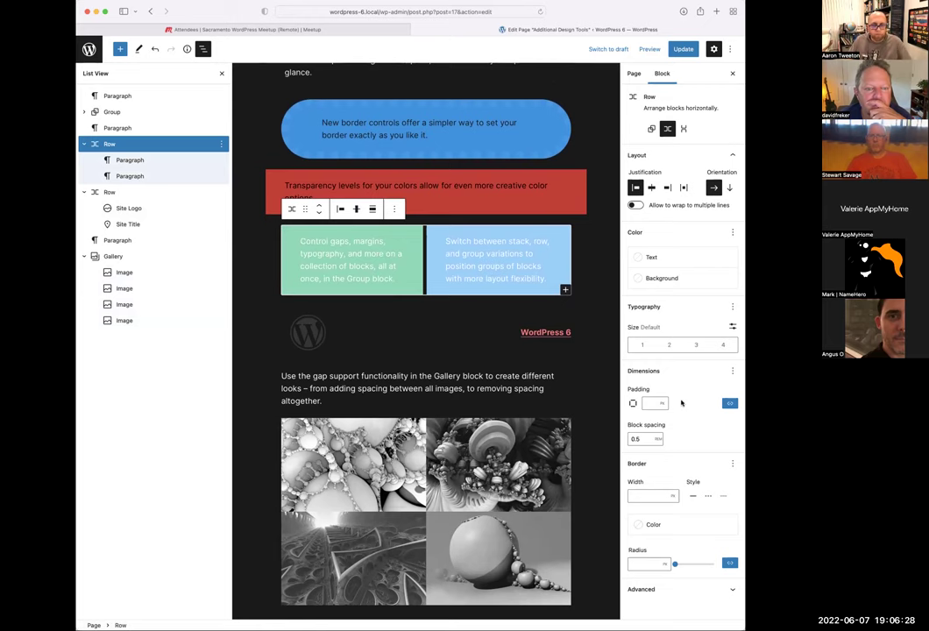
pyautogui.scroll(-1, 686, 430)
pyautogui.doubleClick(644, 438)
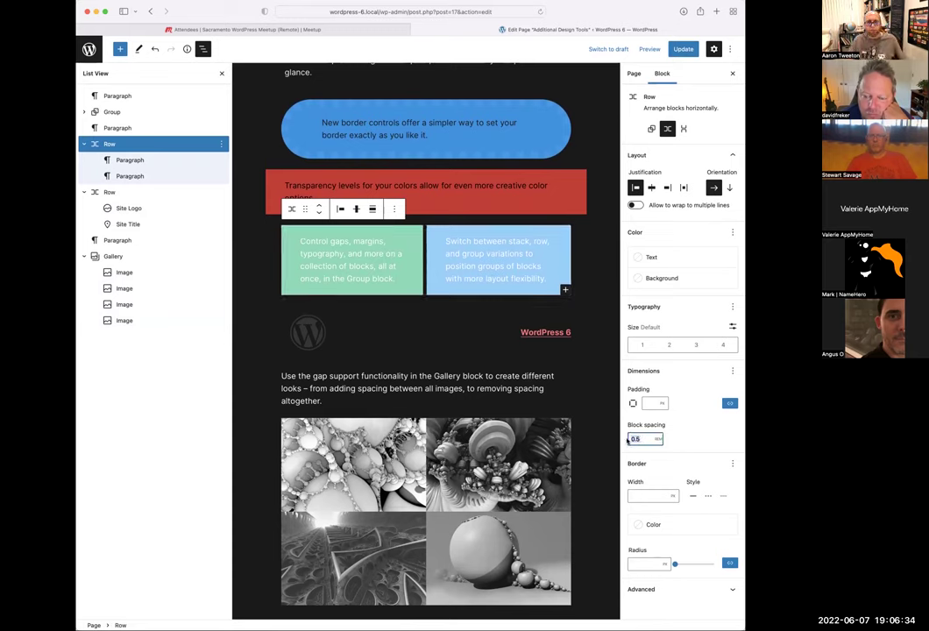
pyautogui.write('1')
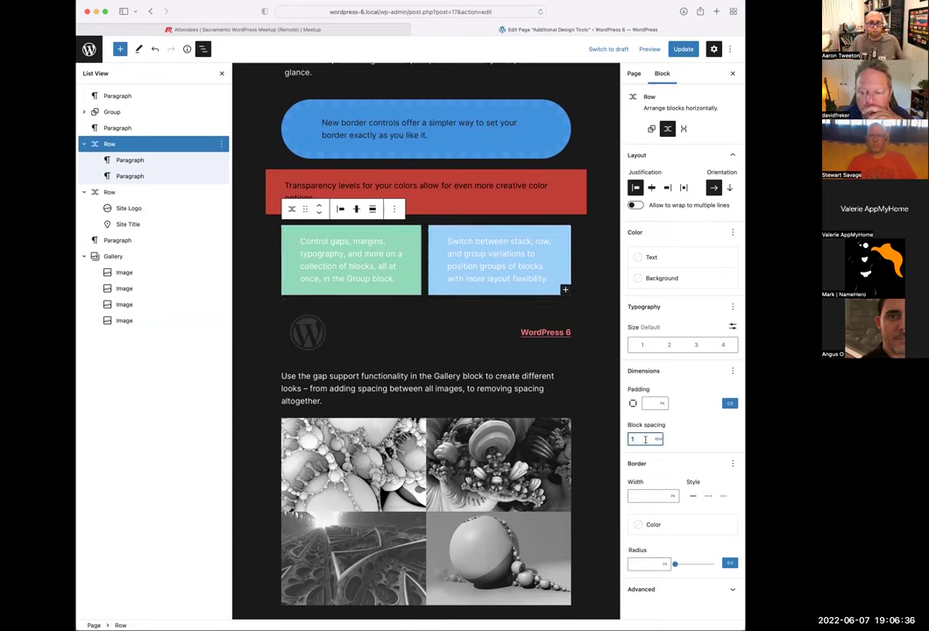
pyautogui.press('Down')
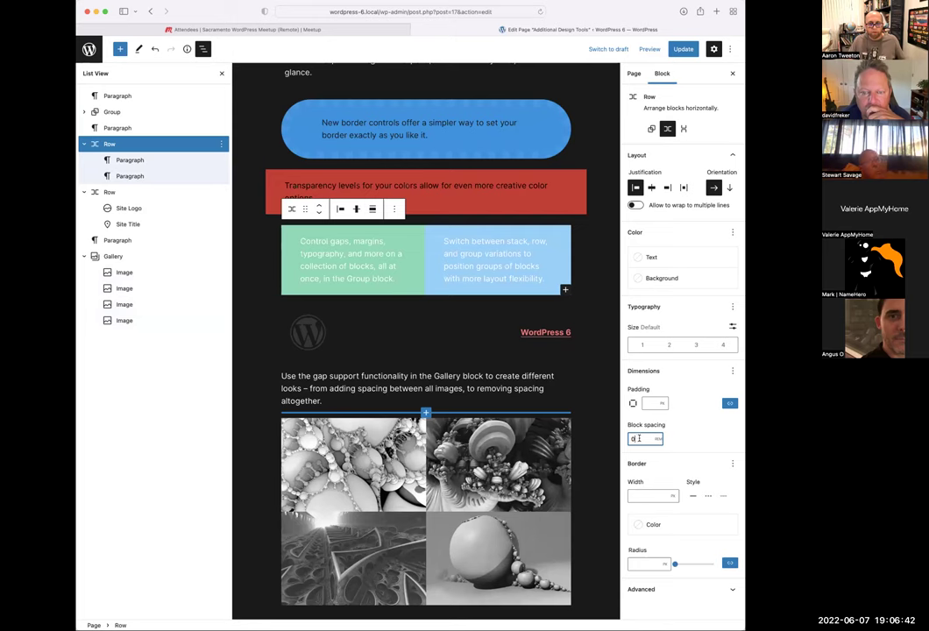
pyautogui.press('Down')
pyautogui.press('Down')
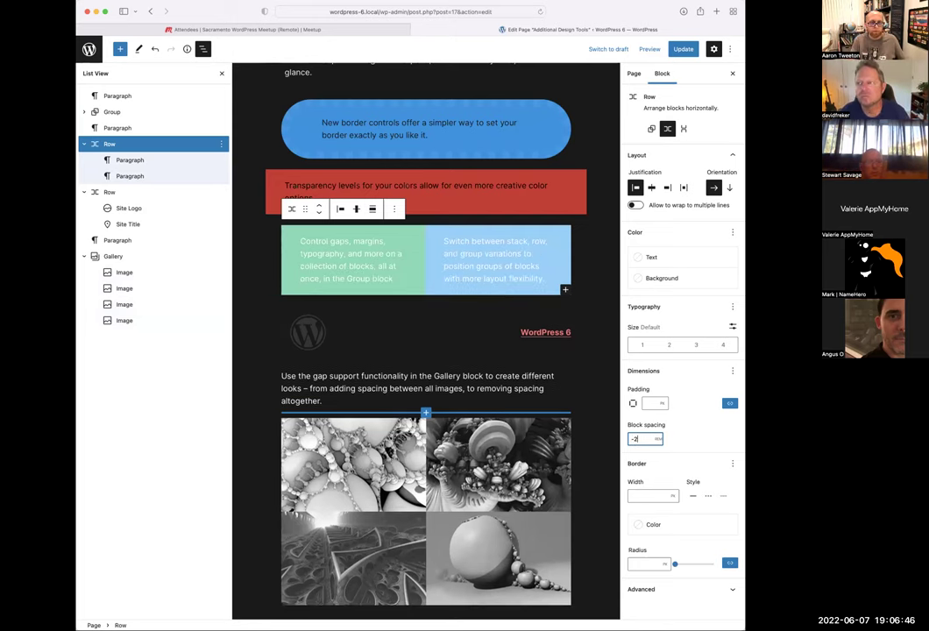
pyautogui.press('BackSpace')
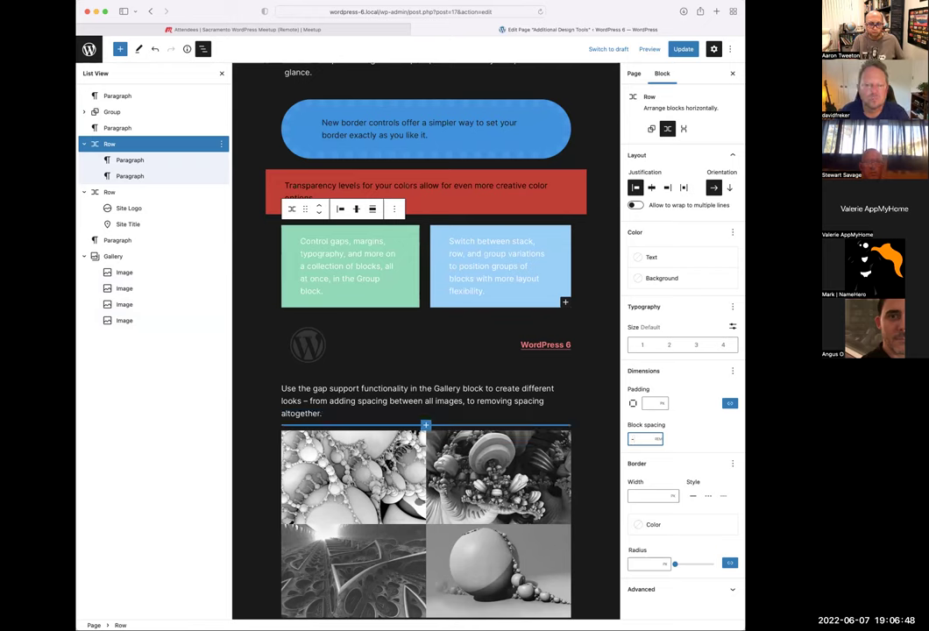
pyautogui.write('5')
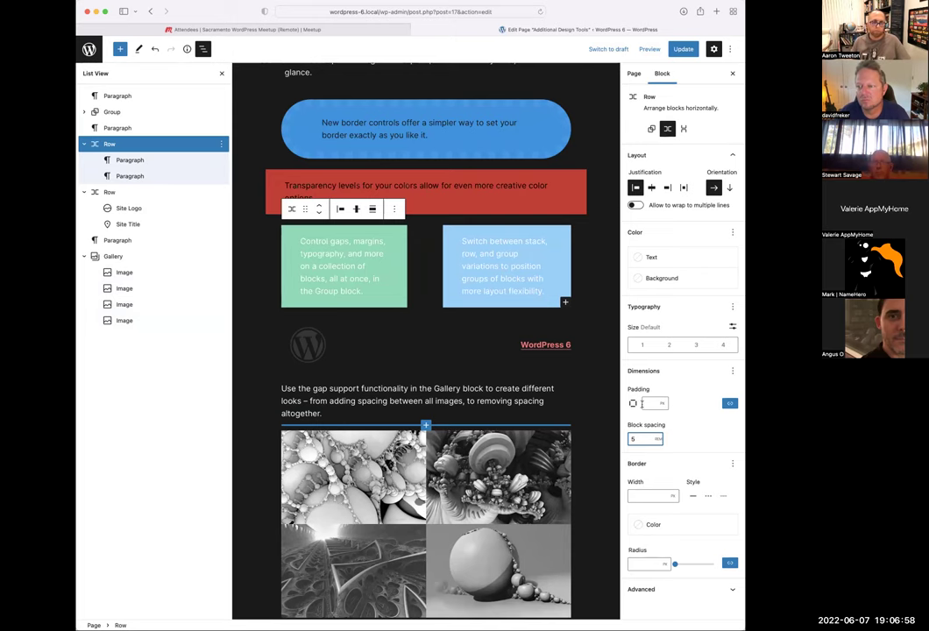
pyautogui.click(474, 251)
pyautogui.click(237, 388)
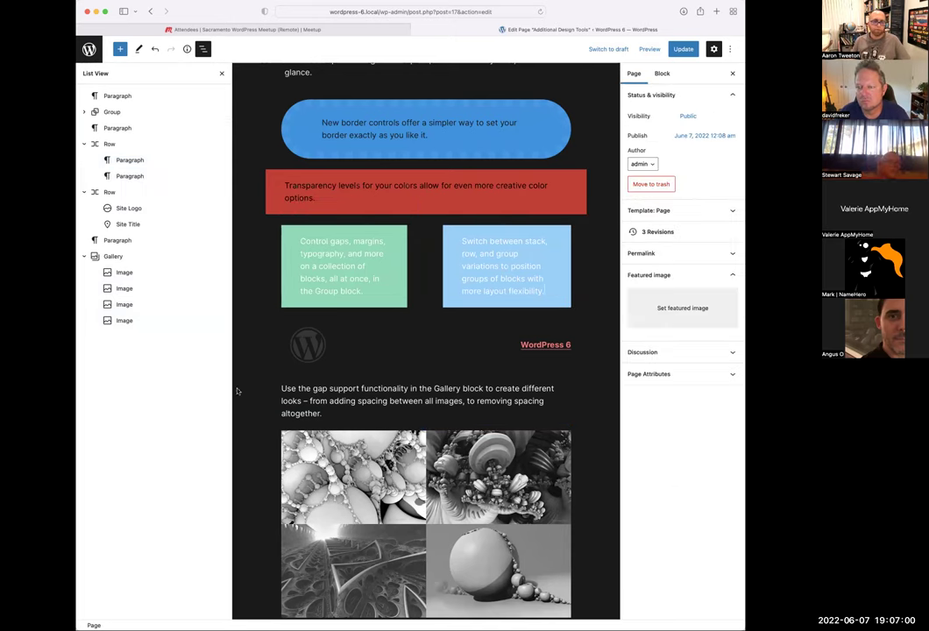
# Insert a Columns block with the 50 / 50 layout directly above the paragraph about gallery gap support
pyautogui.click(286, 390)
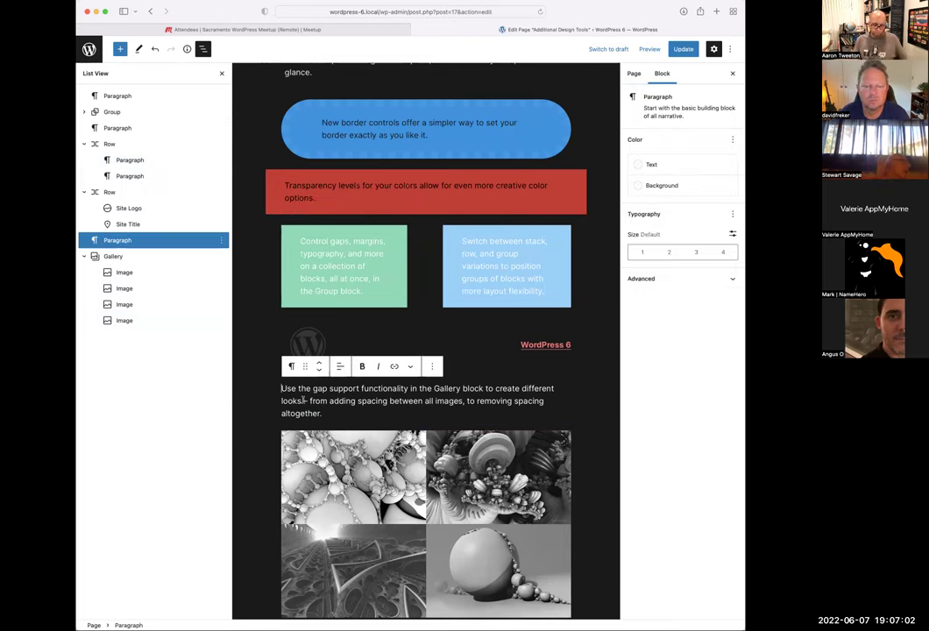
pyautogui.press('Return')
pyautogui.write('/col')
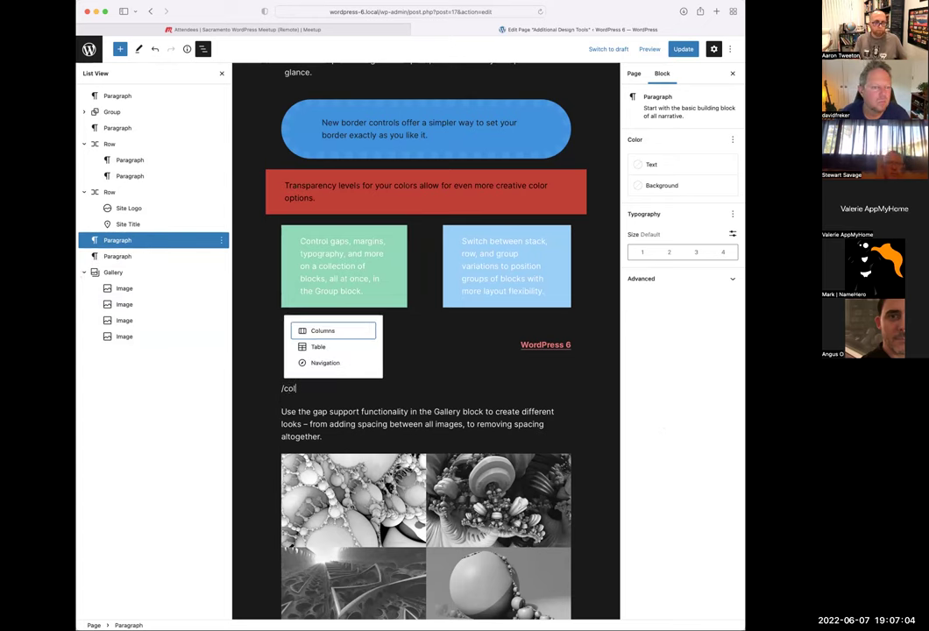
pyautogui.press('Return')
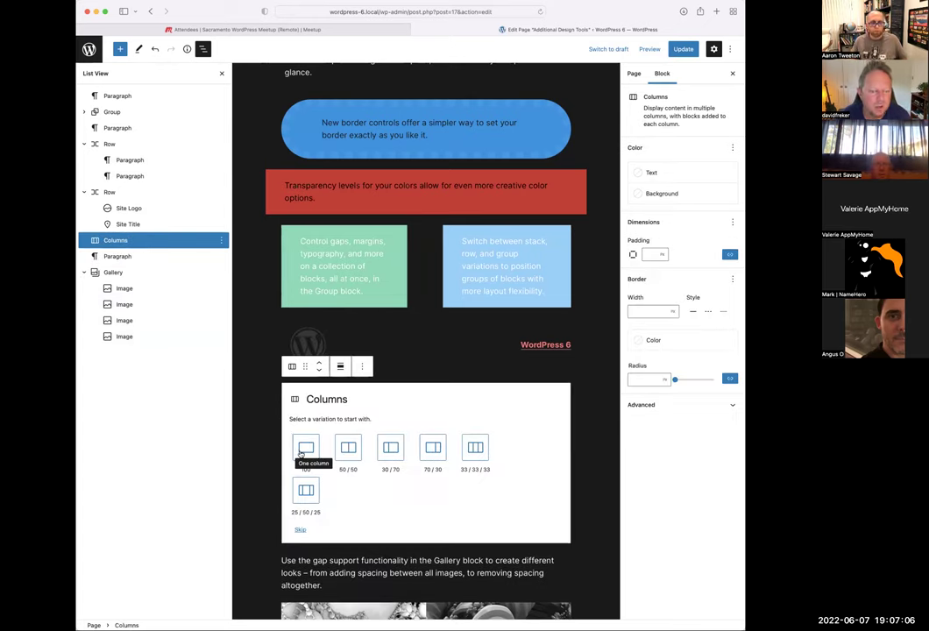
pyautogui.click(348, 449)
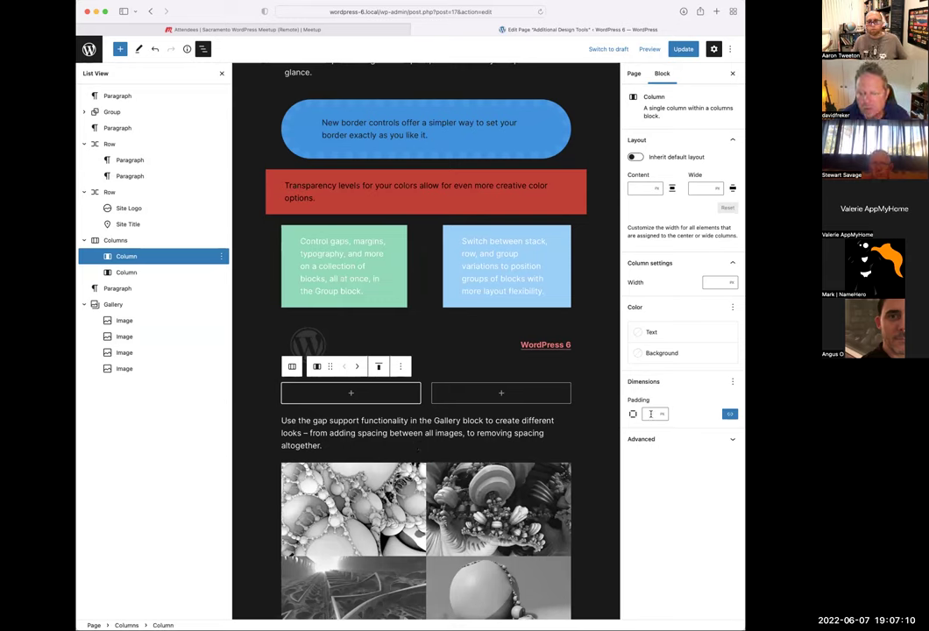
# Give the first column a Pale pink background and the second column a Vivid red background
pyautogui.click(662, 353)
pyautogui.click(551, 453)
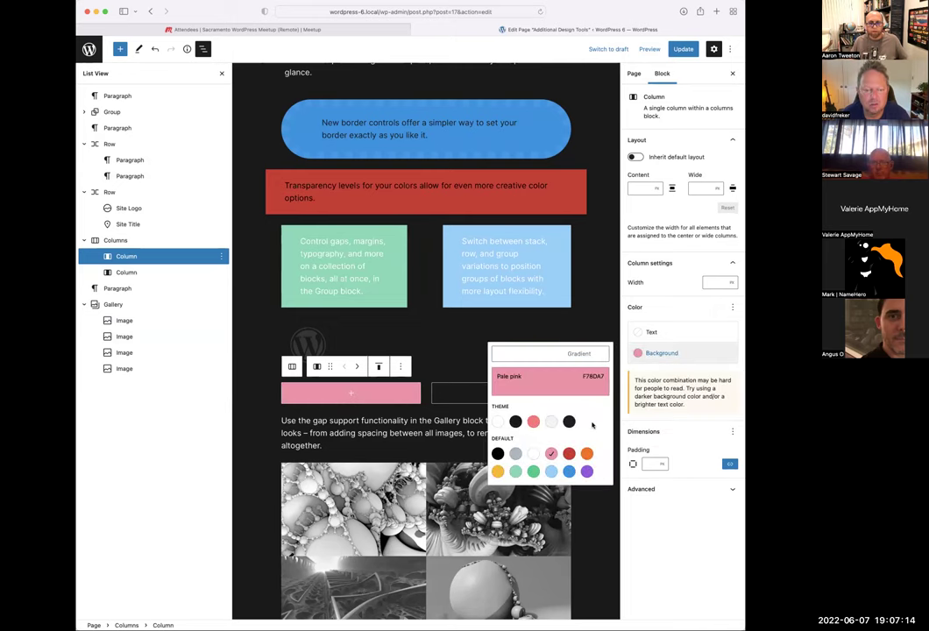
pyautogui.click(128, 273)
pyautogui.click(658, 354)
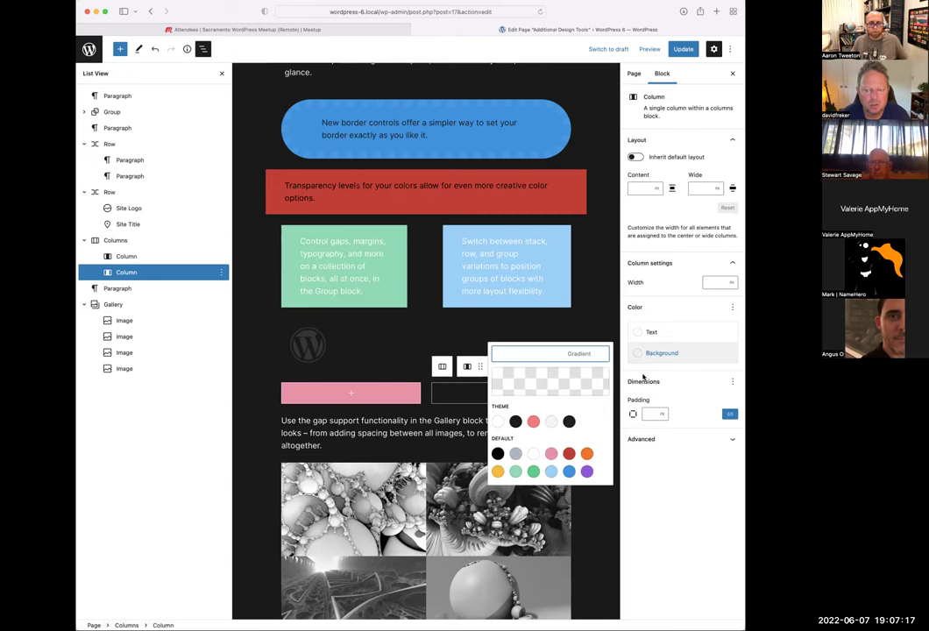
pyautogui.click(569, 453)
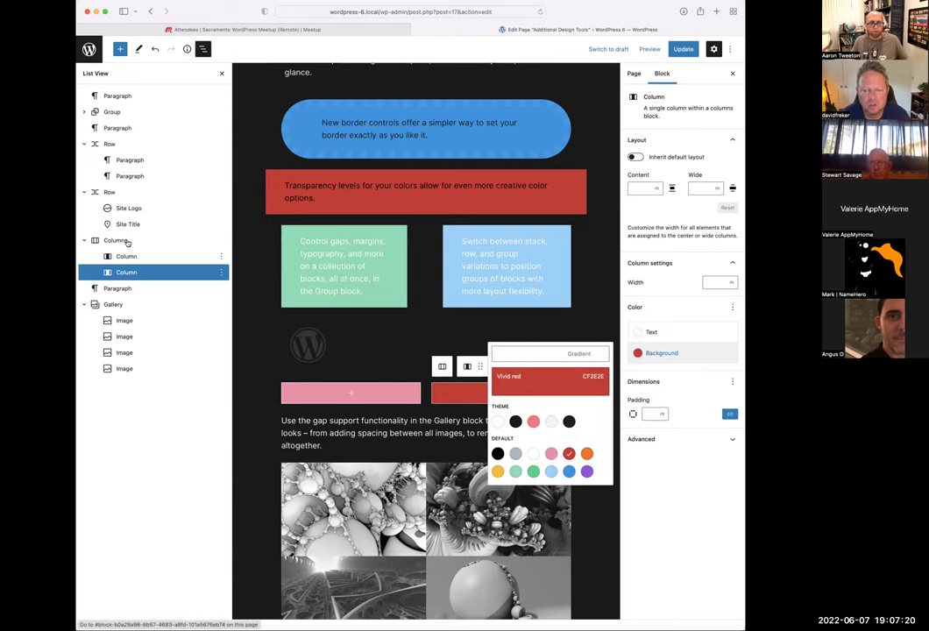
# Try a block spacing of 1 px on the Columns block, and reset all of its dimension settings
pyautogui.click(128, 241)
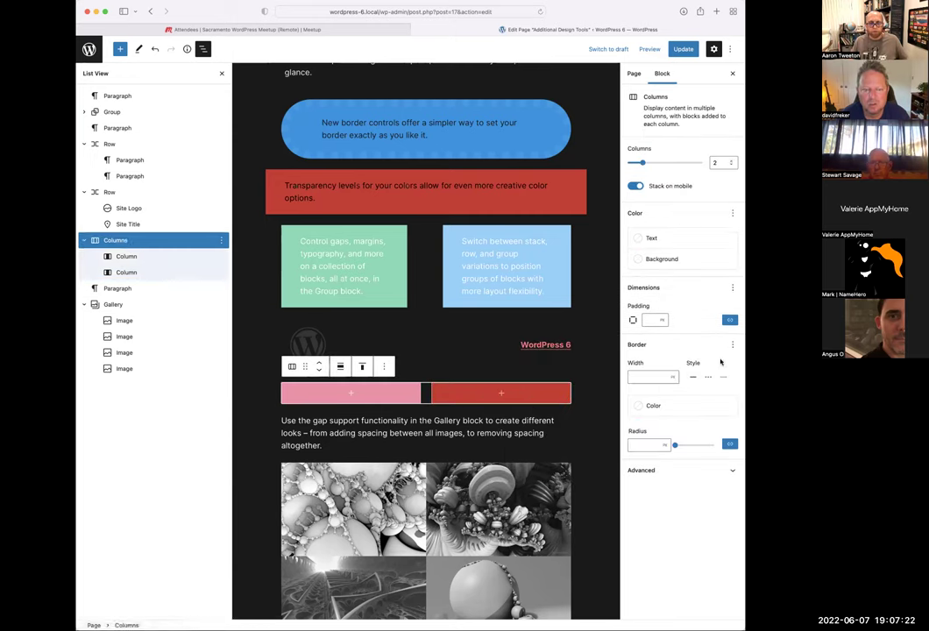
pyautogui.click(734, 288)
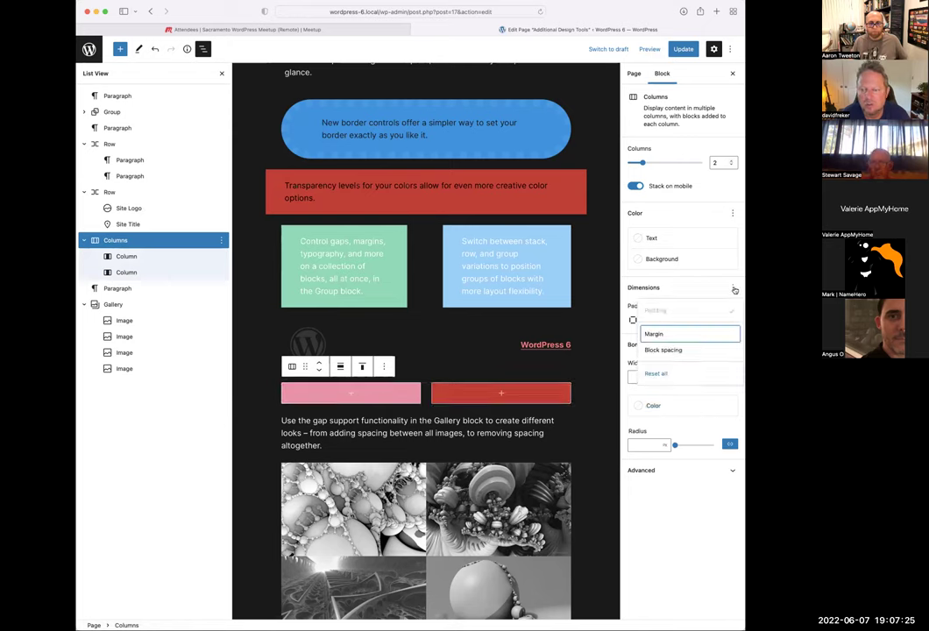
pyautogui.click(677, 350)
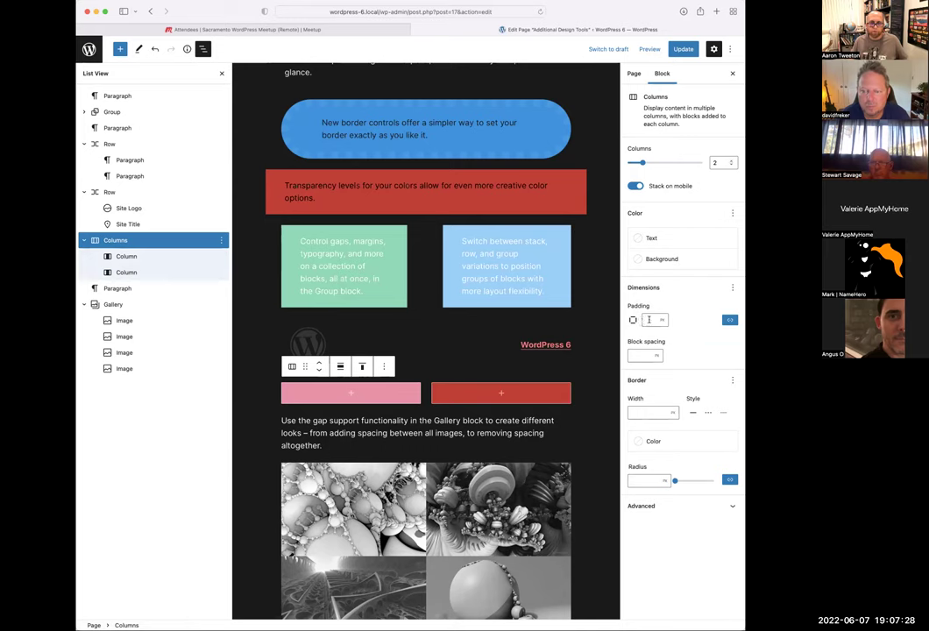
pyautogui.click(644, 356)
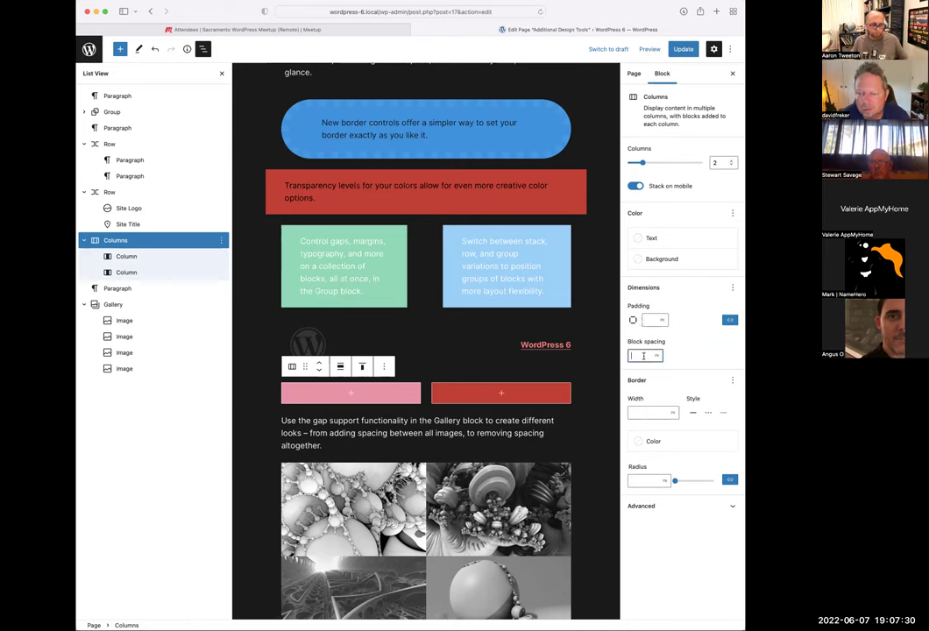
pyautogui.write('10p')
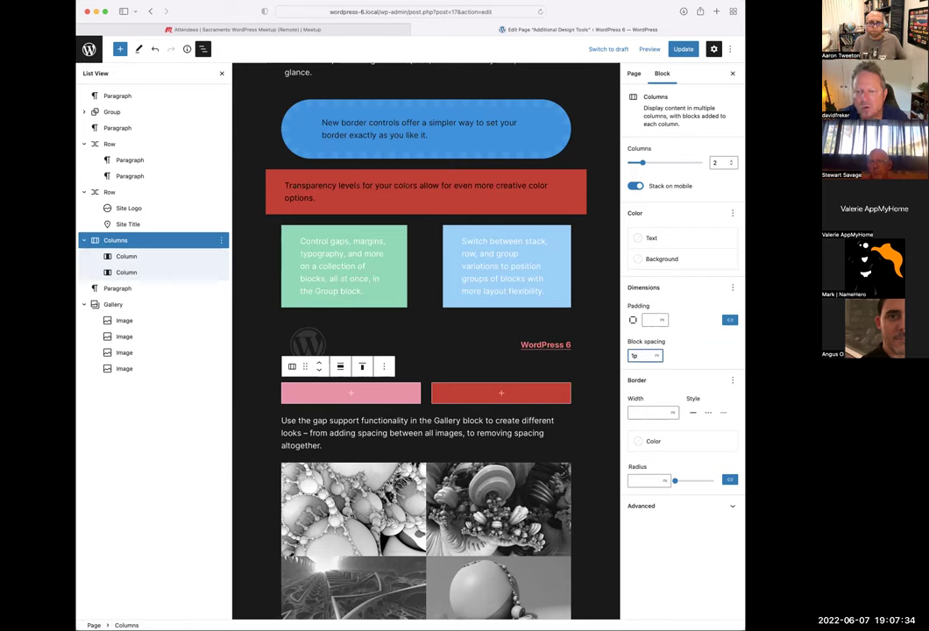
pyautogui.write('x')
pyautogui.press('BackSpace')
pyautogui.press('BackSpace')
pyautogui.click(733, 287)
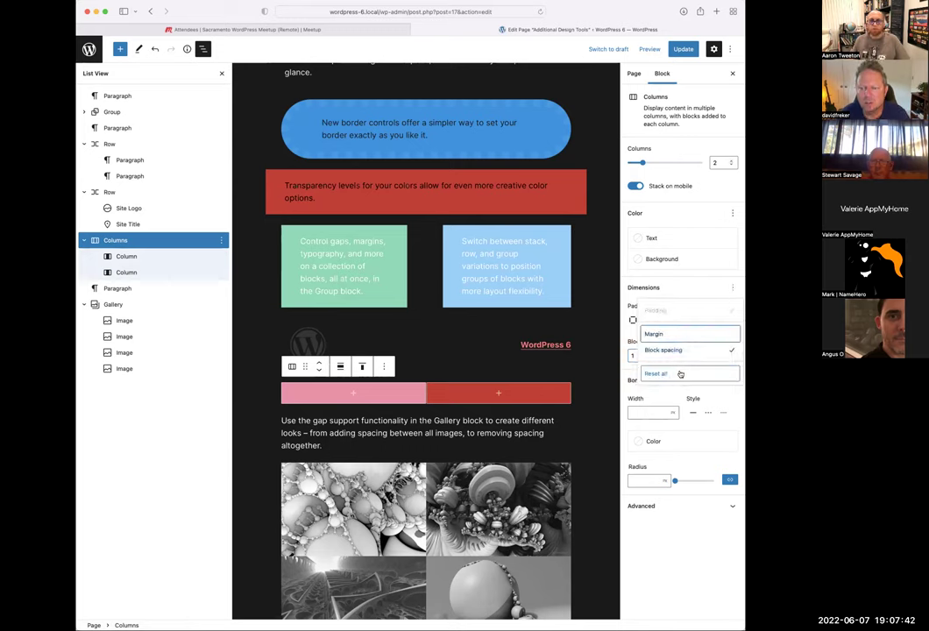
pyautogui.click(680, 375)
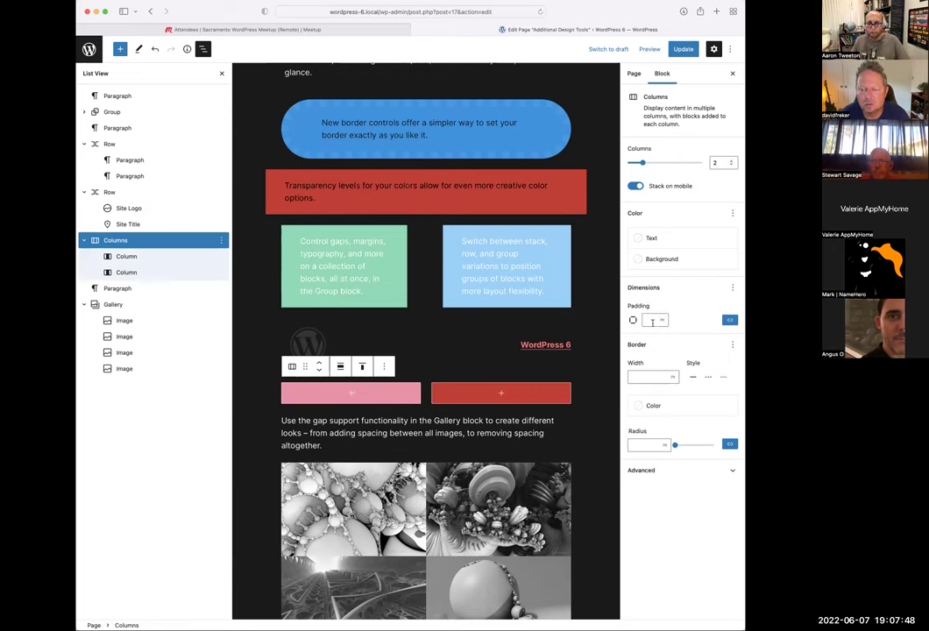
# Add the block spacing option back to the Columns block and set the spacing to 1 vh
pyautogui.click(733, 288)
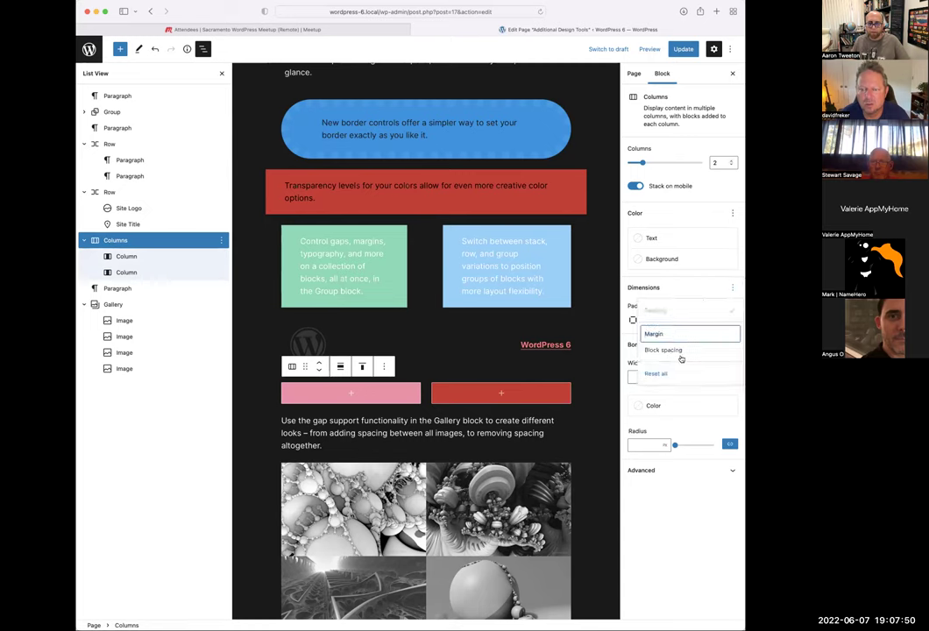
pyautogui.click(673, 349)
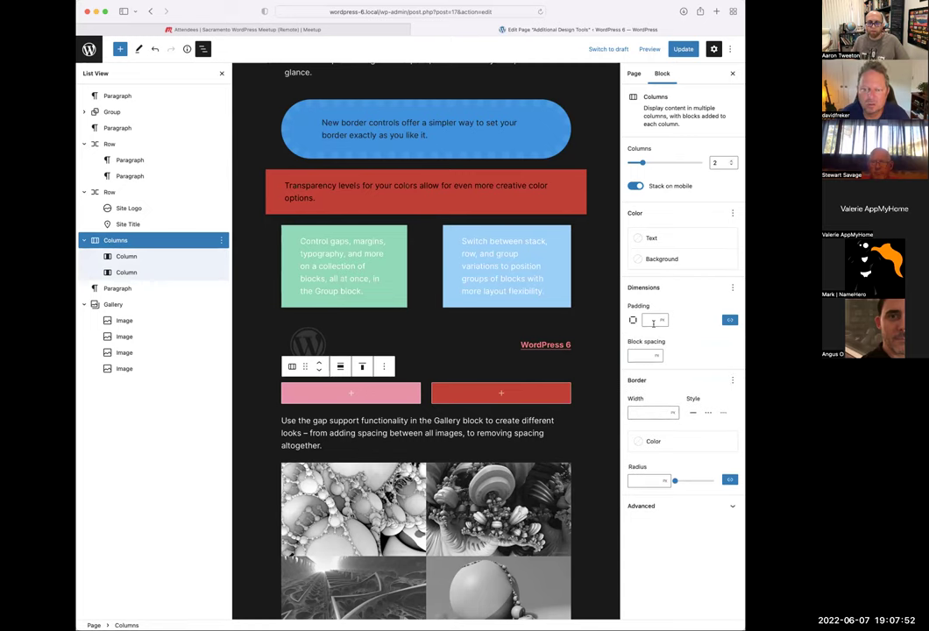
pyautogui.click(644, 356)
pyautogui.write('1')
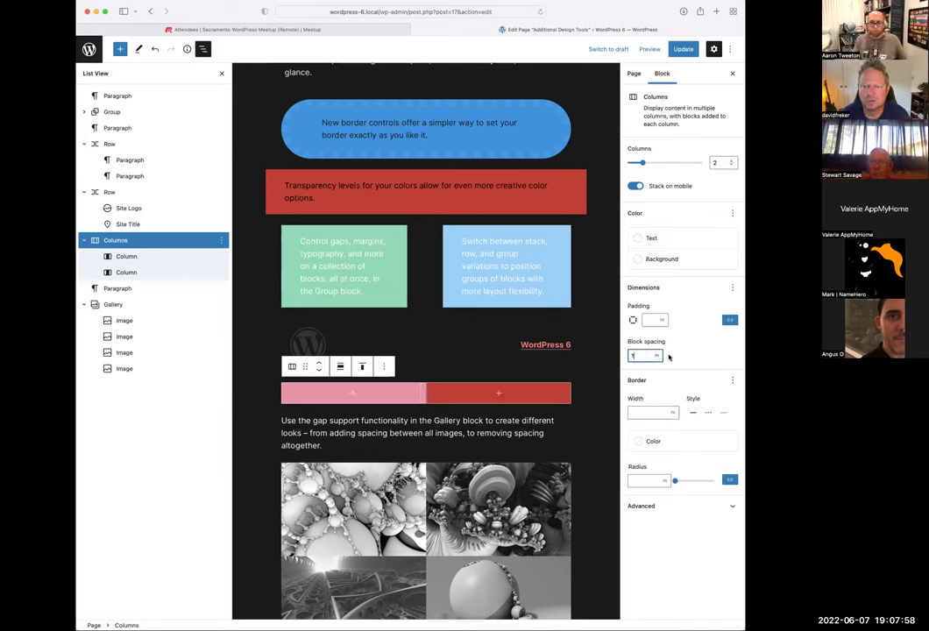
pyautogui.write('0px')
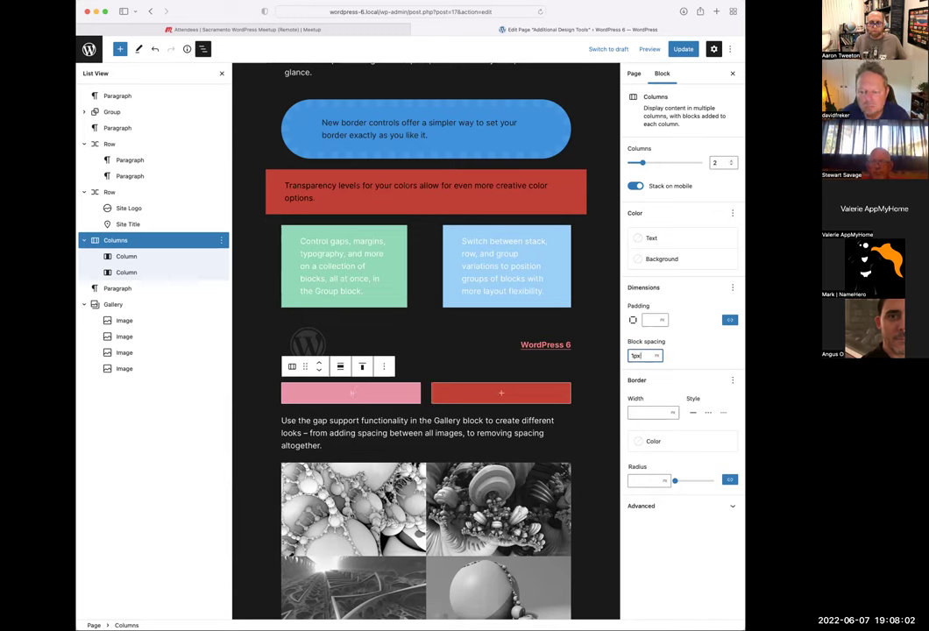
pyautogui.press('BackSpace')
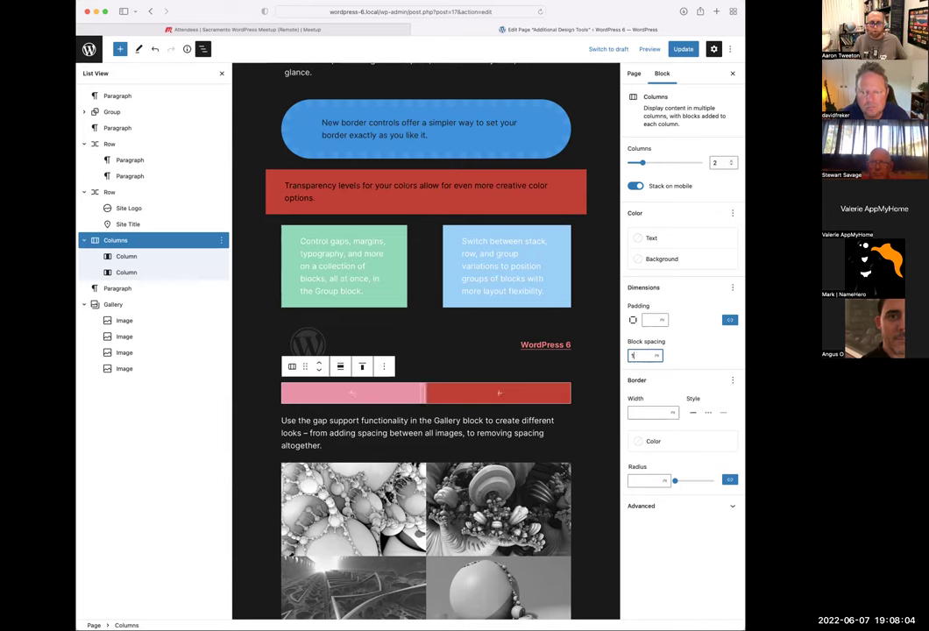
pyautogui.click(658, 356)
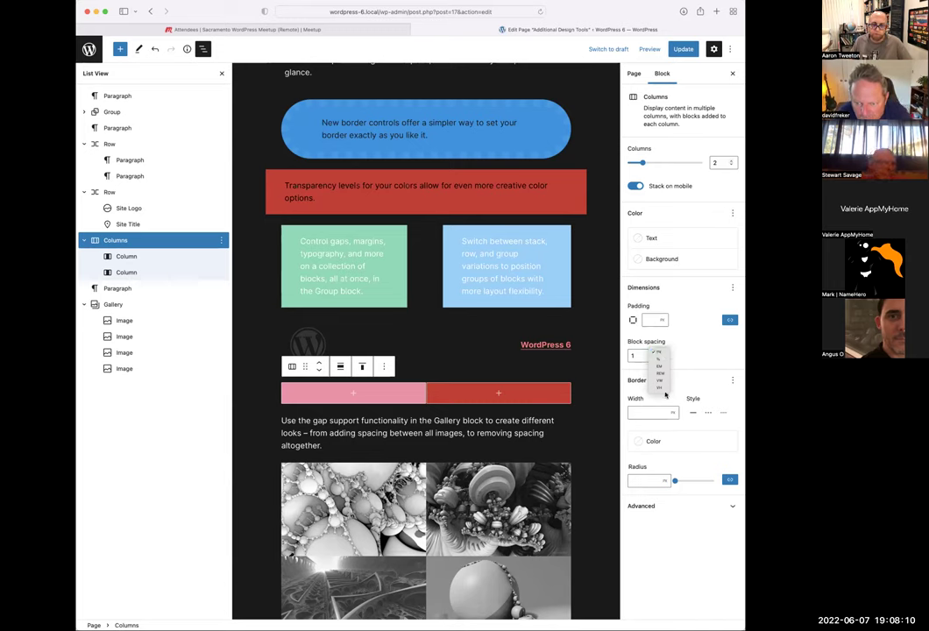
pyautogui.click(661, 388)
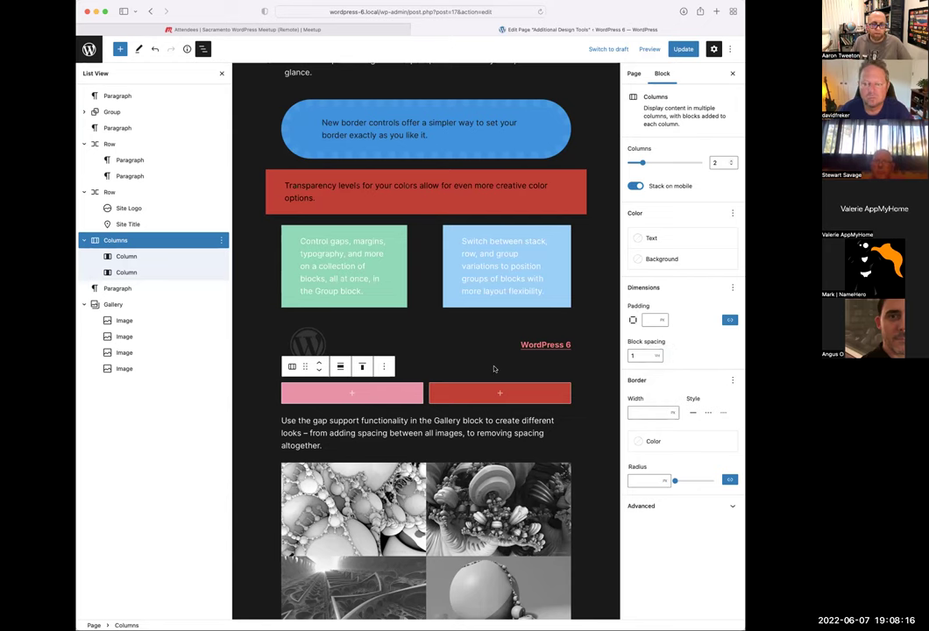
# Update the Additional Design Tools page and view it on the site
pyautogui.scroll(2, 583, 129)
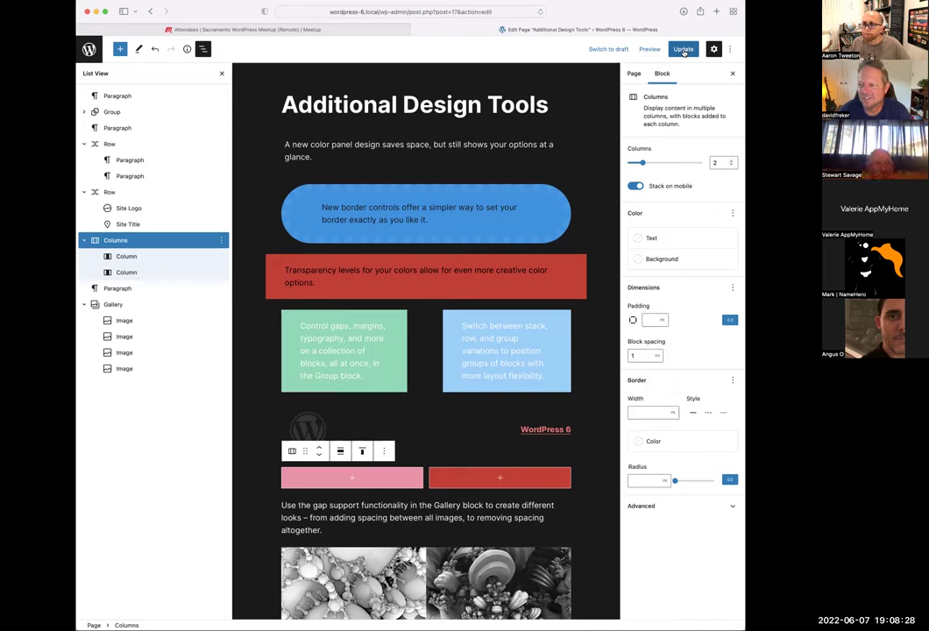
pyautogui.click(684, 50)
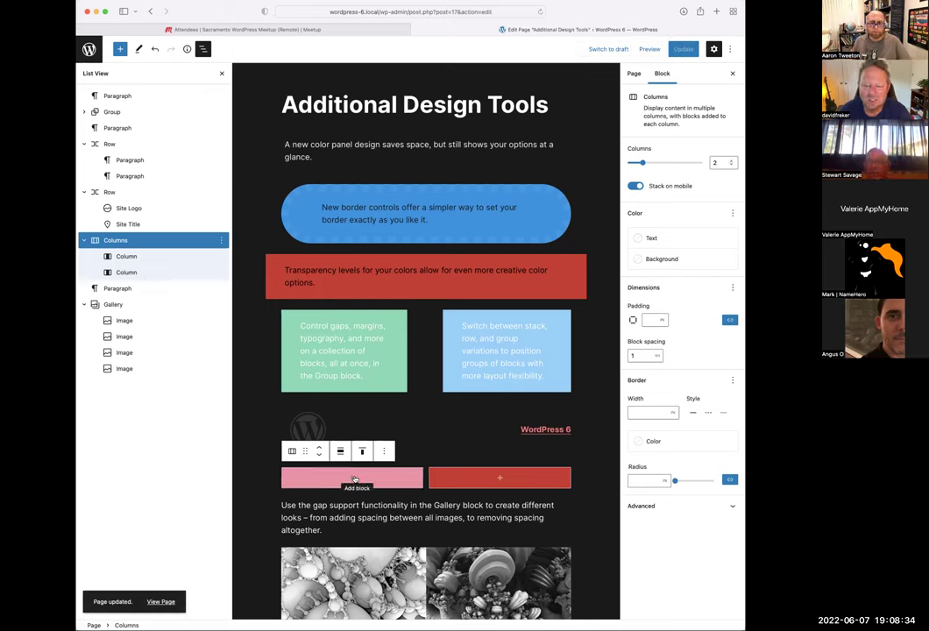
pyautogui.click(163, 601)
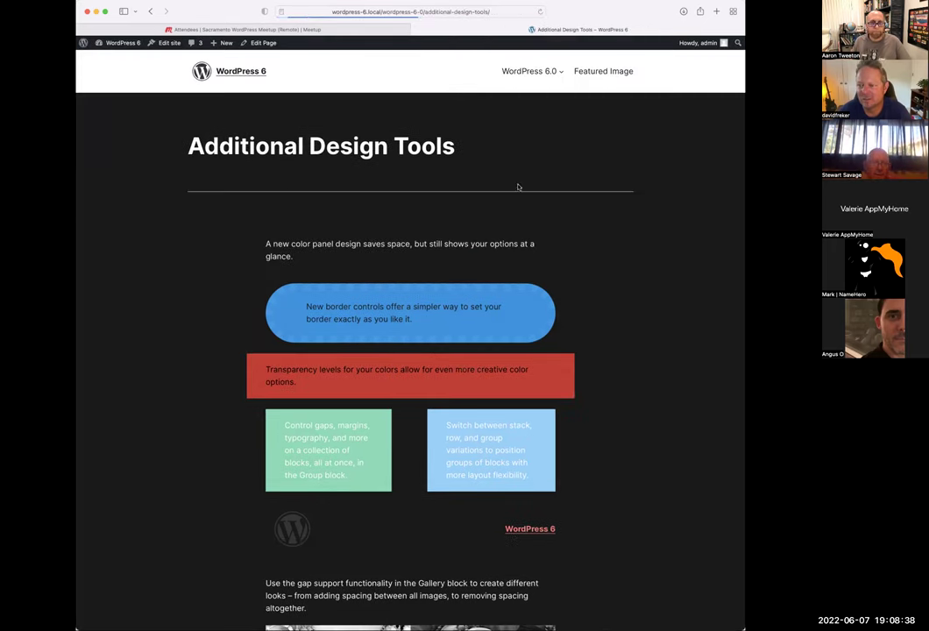
# Go to the site's Better List View page and open it for editing with List View shown
pyautogui.moveTo(529, 71)
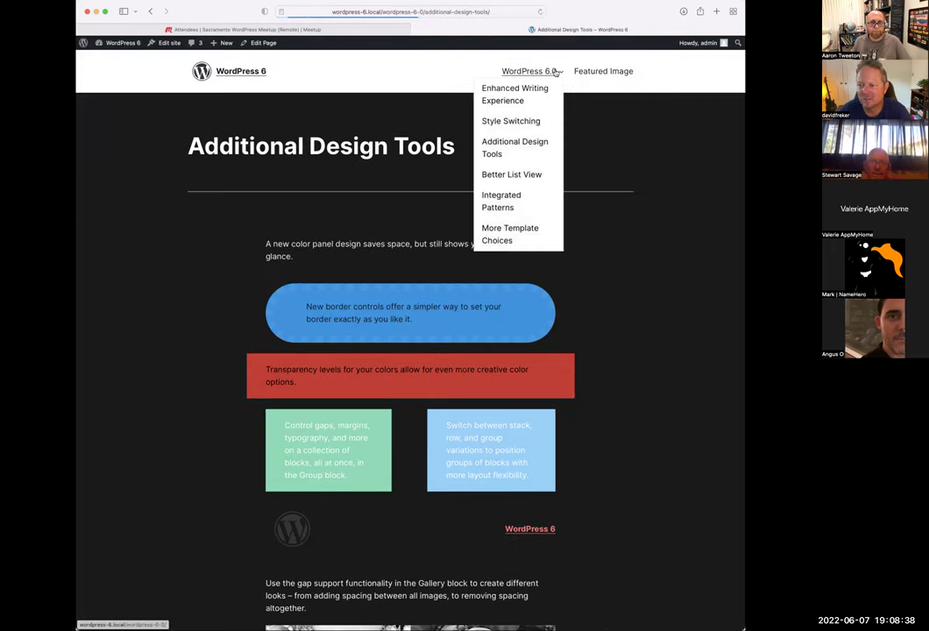
pyautogui.click(536, 173)
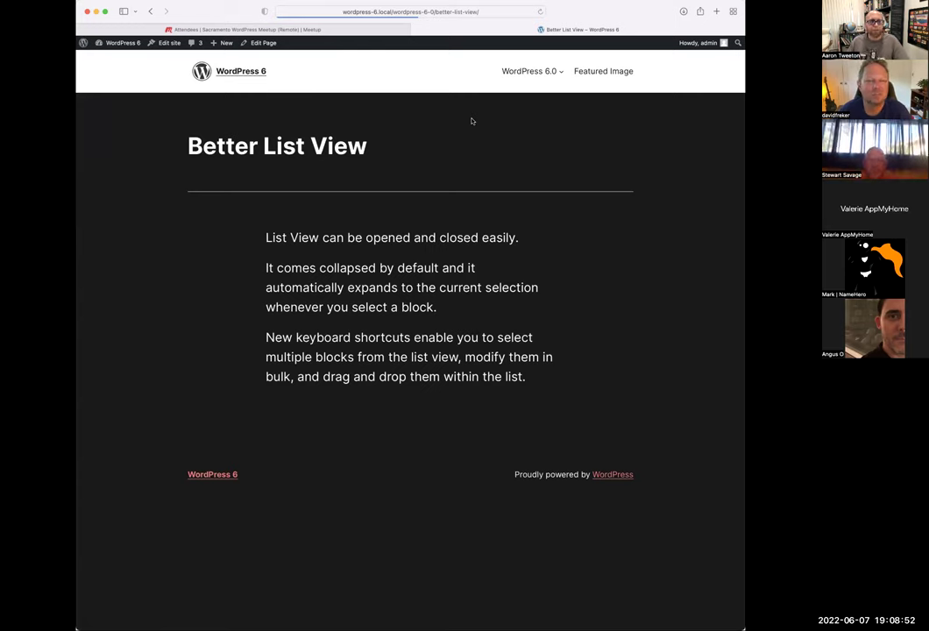
pyautogui.click(256, 43)
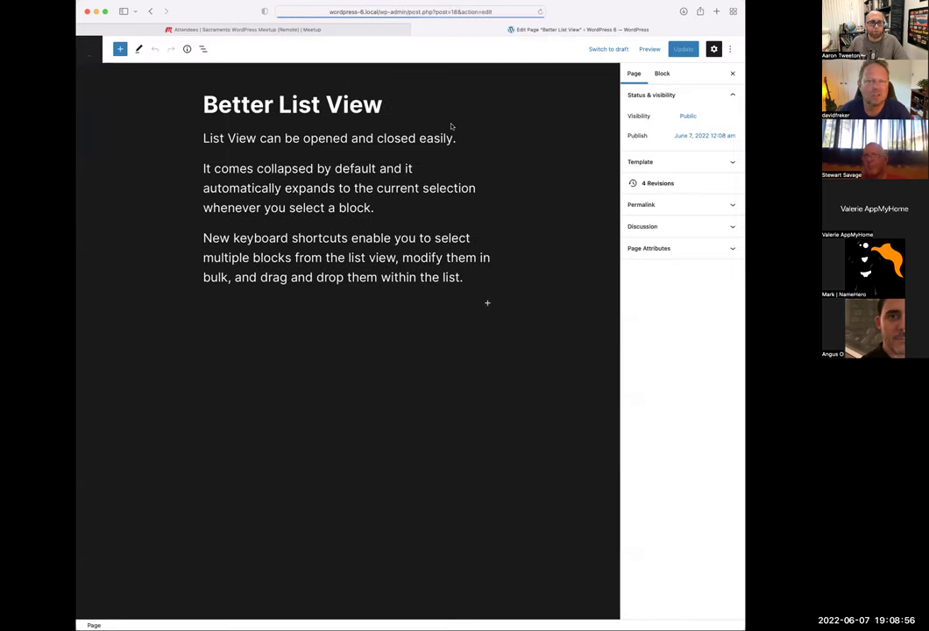
pyautogui.click(202, 49)
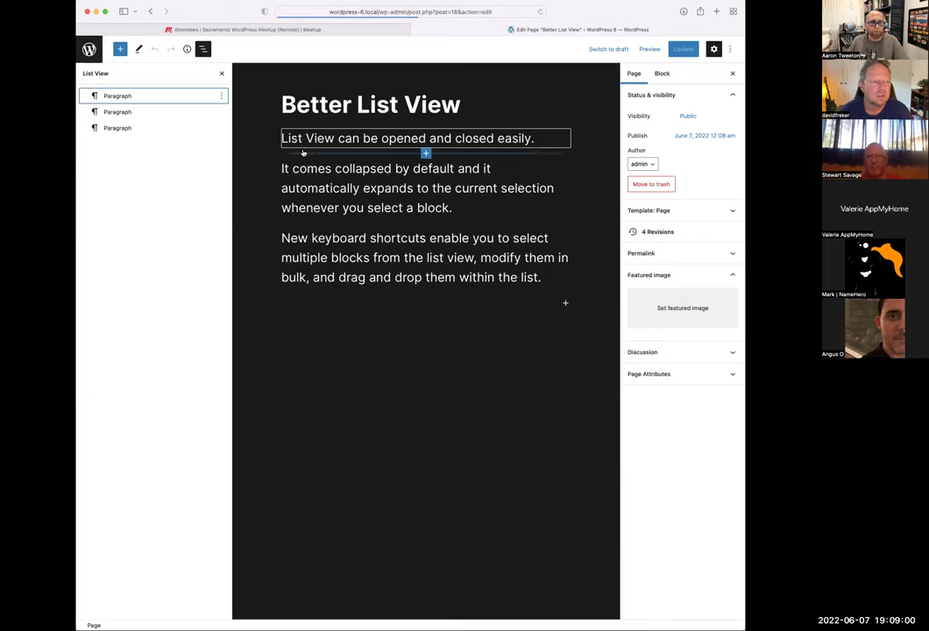
# Select the paragraphs one by one in List View, and extend the selection from the first paragraph to all three
pyautogui.click(131, 113)
pyautogui.click(133, 129)
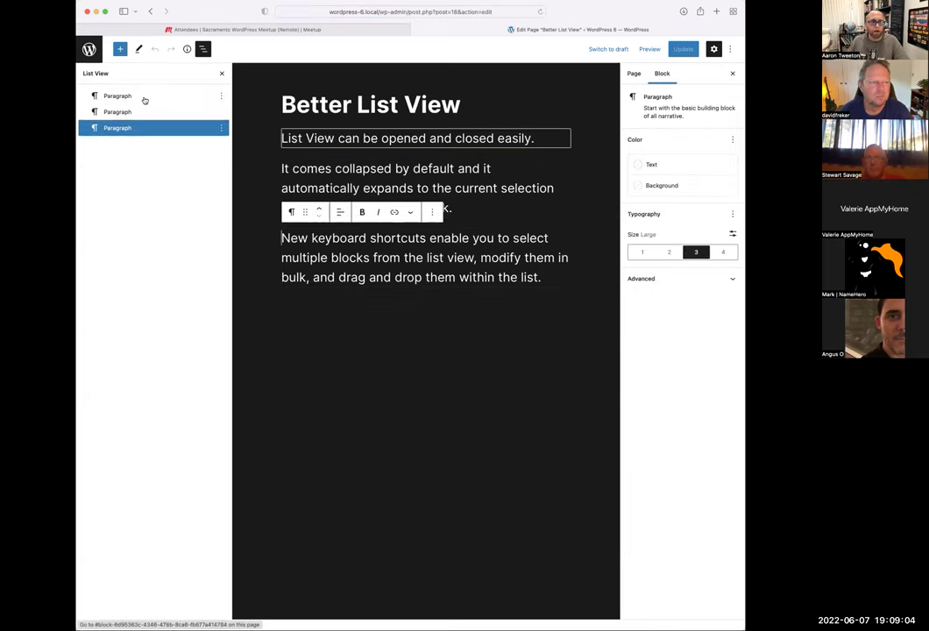
pyautogui.click(143, 97)
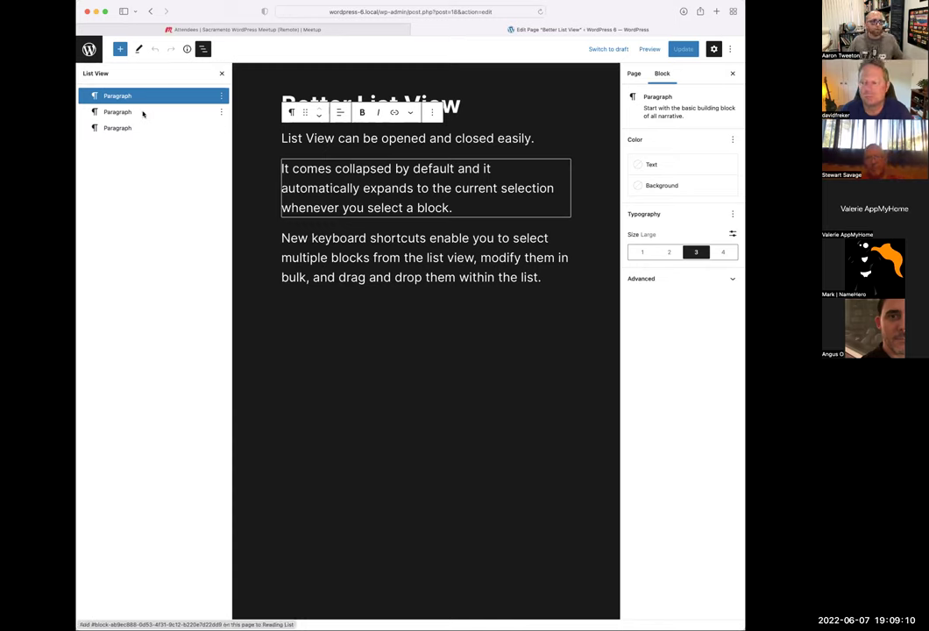
pyautogui.press('super+a')
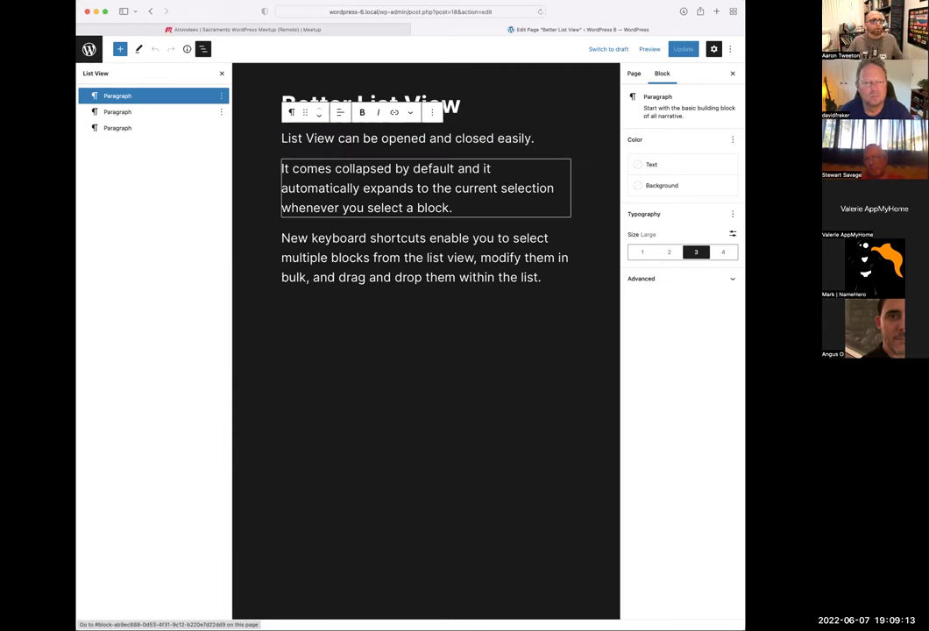
pyautogui.keyDown('shift'); pyautogui.click(142, 113); pyautogui.keyUp('shift')
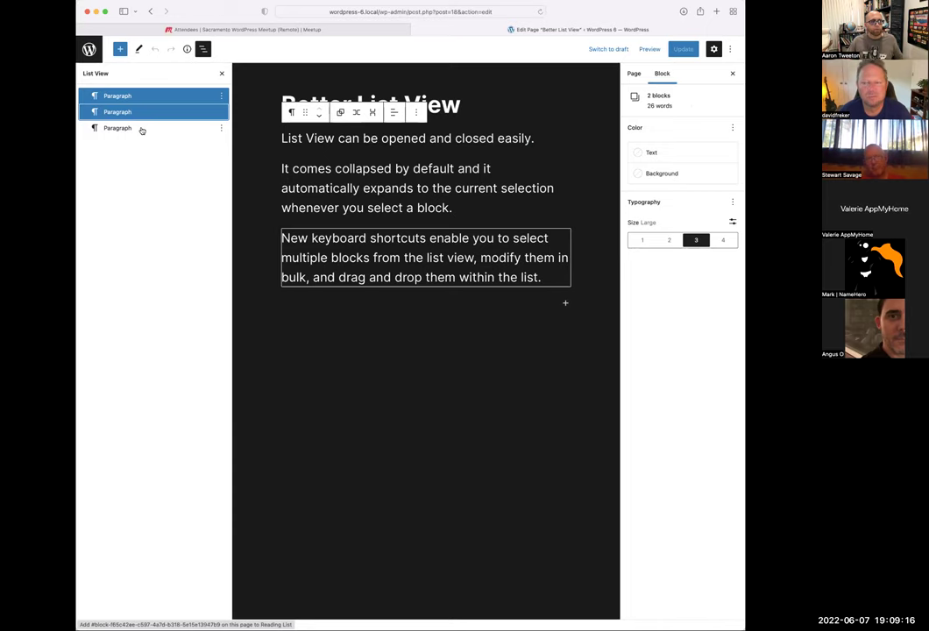
pyautogui.keyDown('shift'); pyautogui.click(142, 129); pyautogui.keyUp('shift')
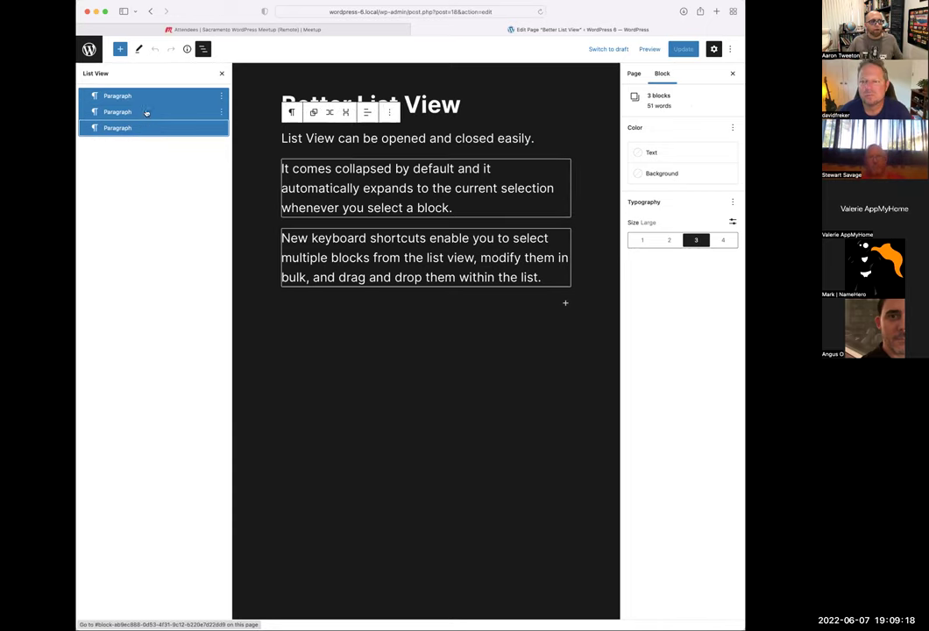
# Select the second and third paragraphs together in List View and move them above the first paragraph
pyautogui.click(147, 112)
pyautogui.keyDown('shift'); pyautogui.click(149, 130); pyautogui.keyUp('shift')
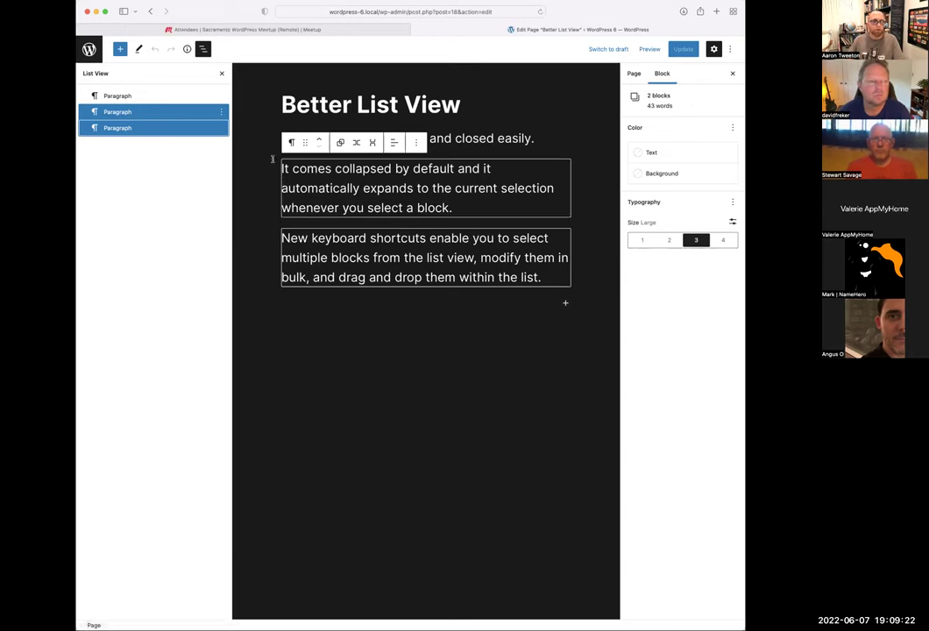
pyautogui.moveTo(115, 115); pyautogui.dragTo(131, 91)
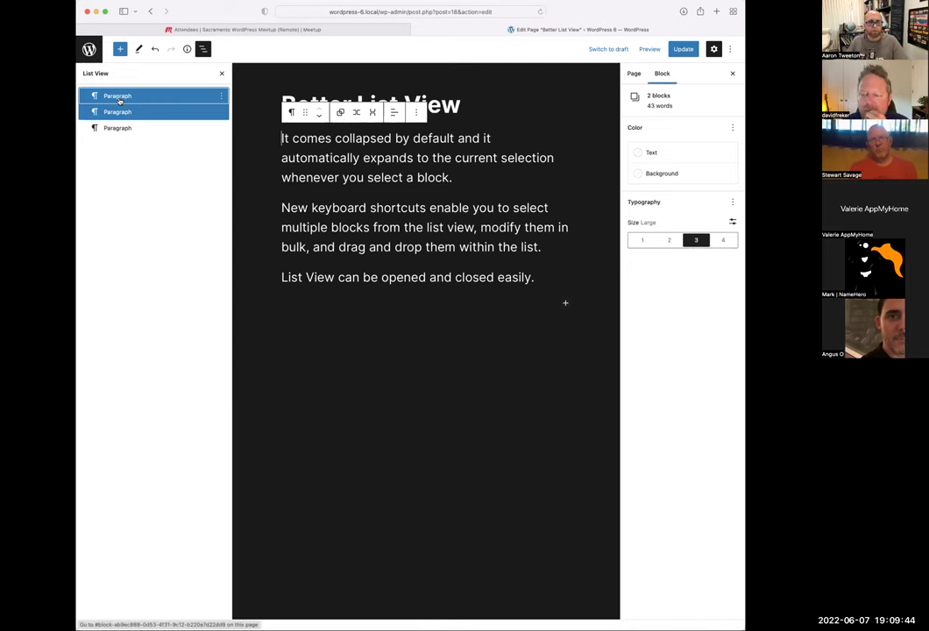
# Leave the editor without saving the changes and go to the More Template Choices page
pyautogui.click(151, 12)
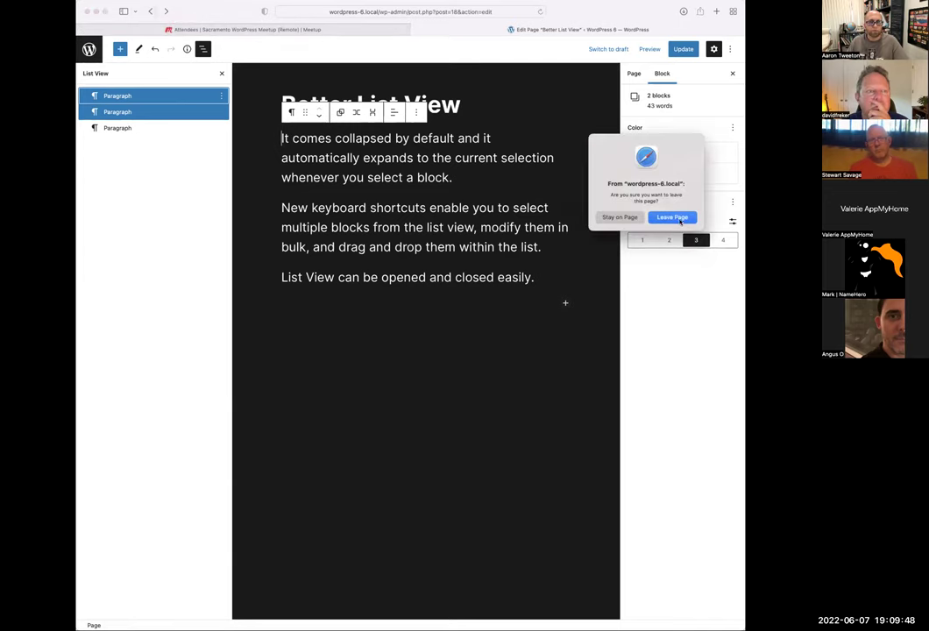
pyautogui.click(674, 219)
pyautogui.moveTo(530, 71)
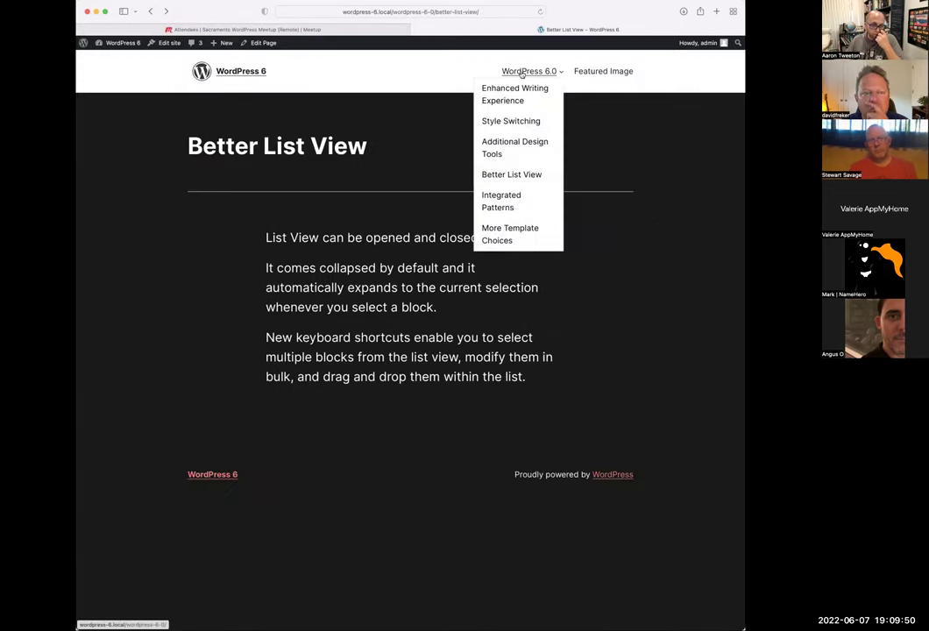
pyautogui.click(512, 233)
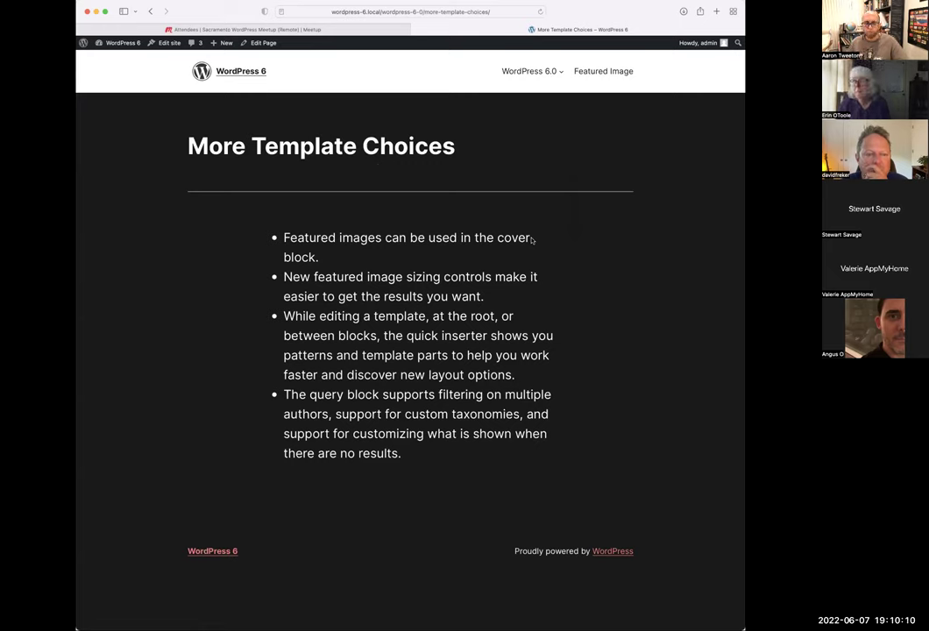
# Open the site editor's template list and show the template types available for a new template
pyautogui.click(171, 44)
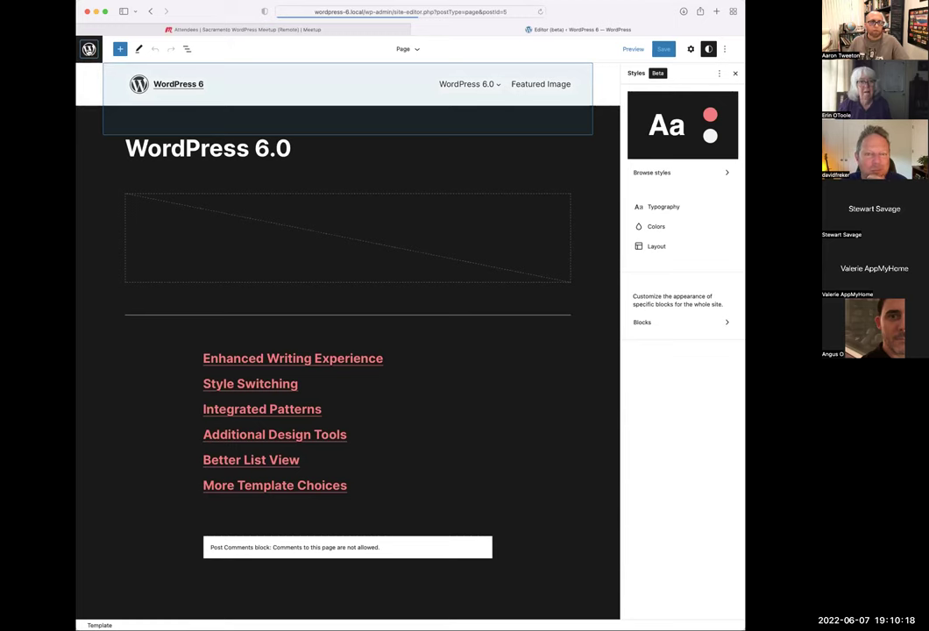
pyautogui.click(88, 49)
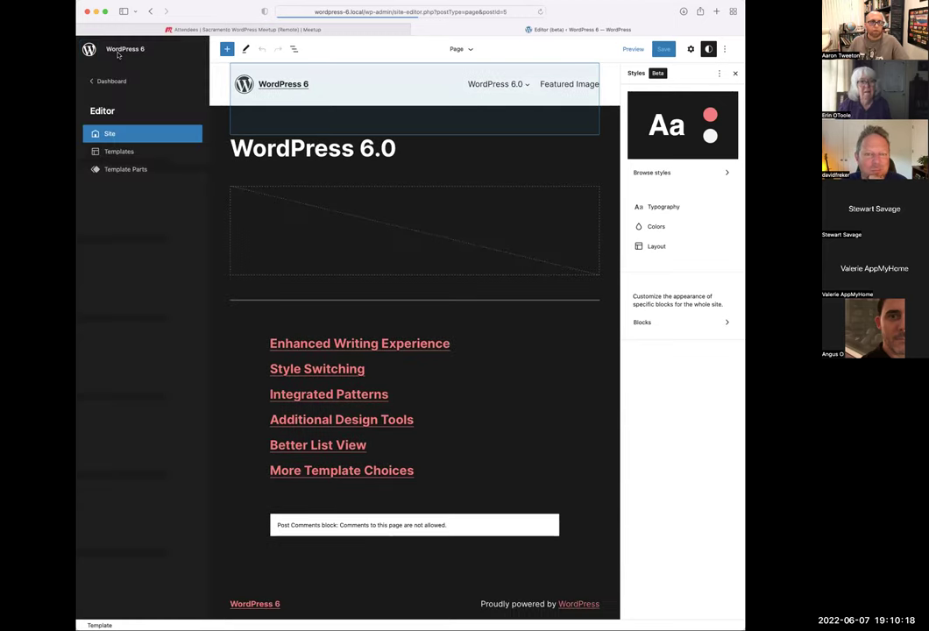
pyautogui.click(134, 154)
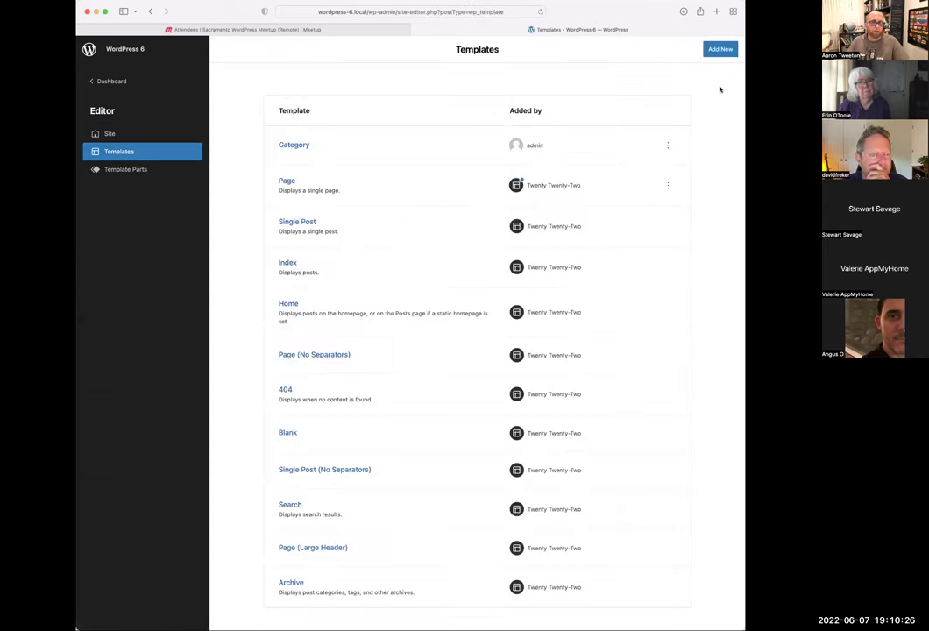
pyautogui.click(720, 49)
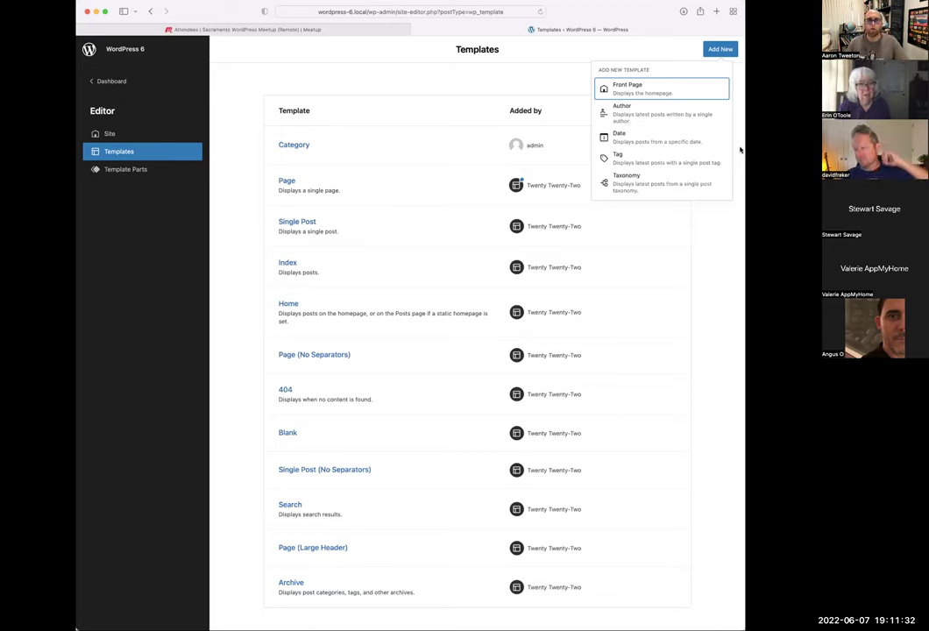
# Open the existing Category template from the template list and show its block structure in List View
pyautogui.click(741, 150)
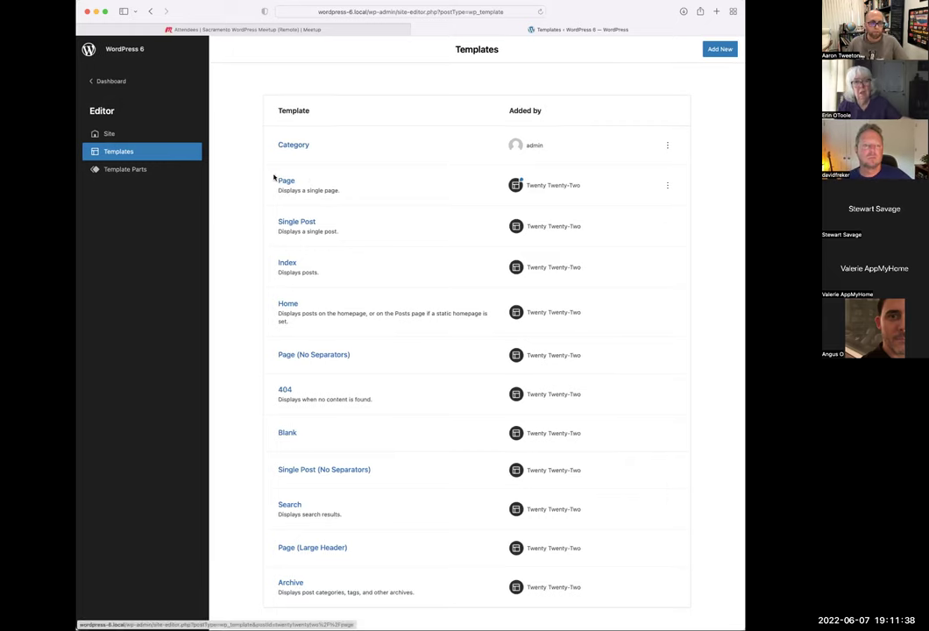
pyautogui.scroll(-1, 495, 483)
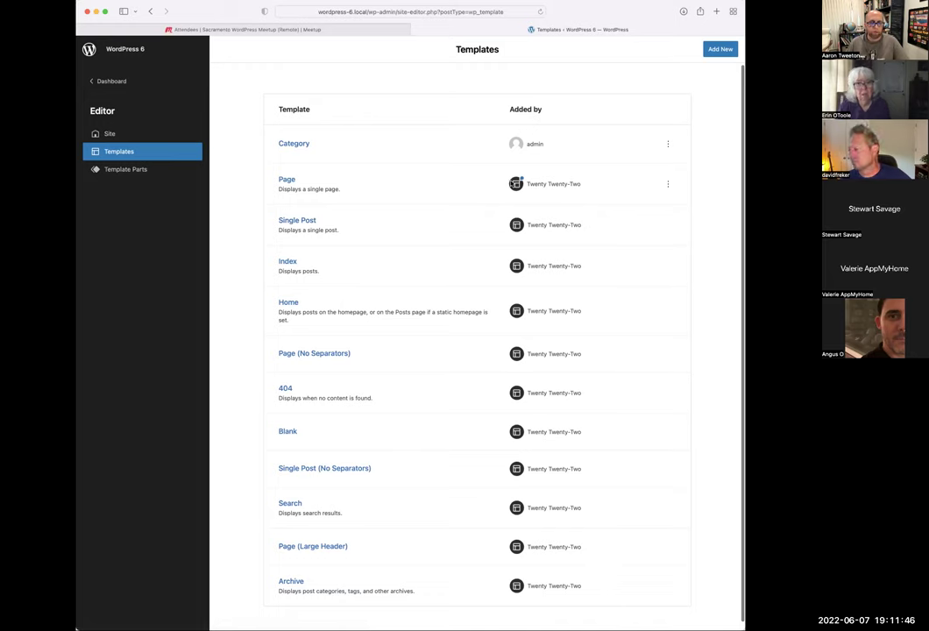
pyautogui.moveTo(522, 179)
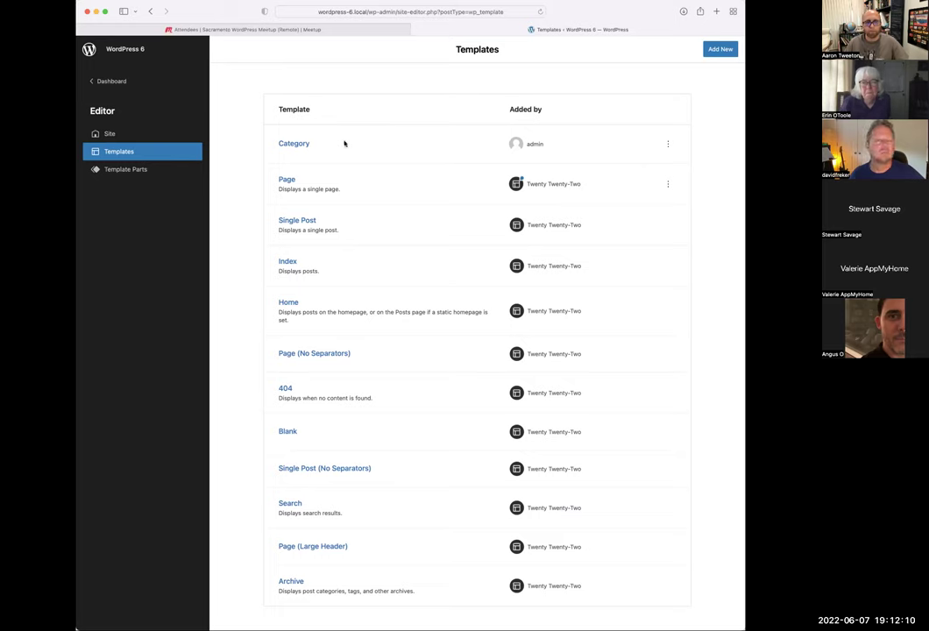
pyautogui.click(290, 144)
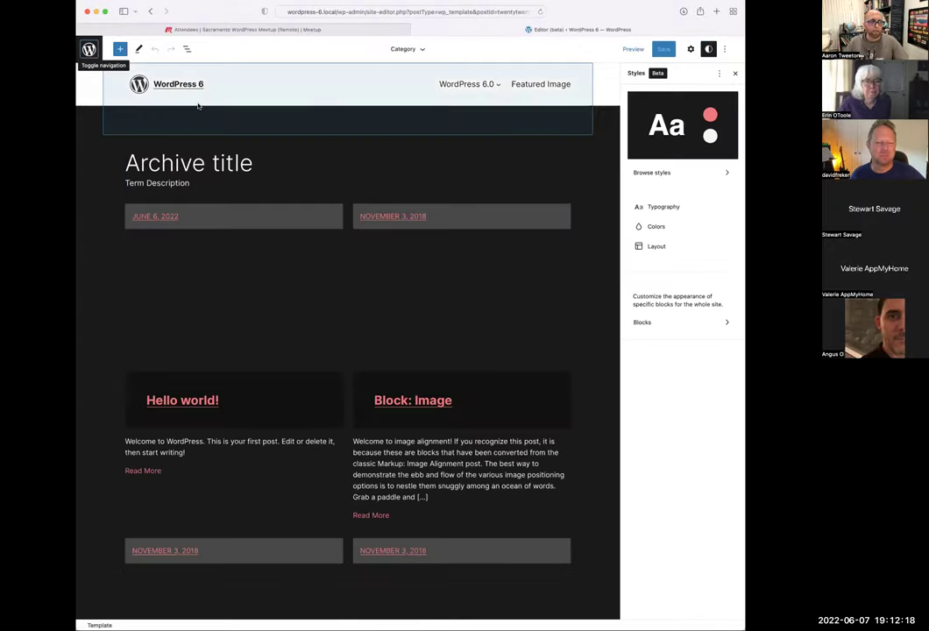
pyautogui.click(187, 49)
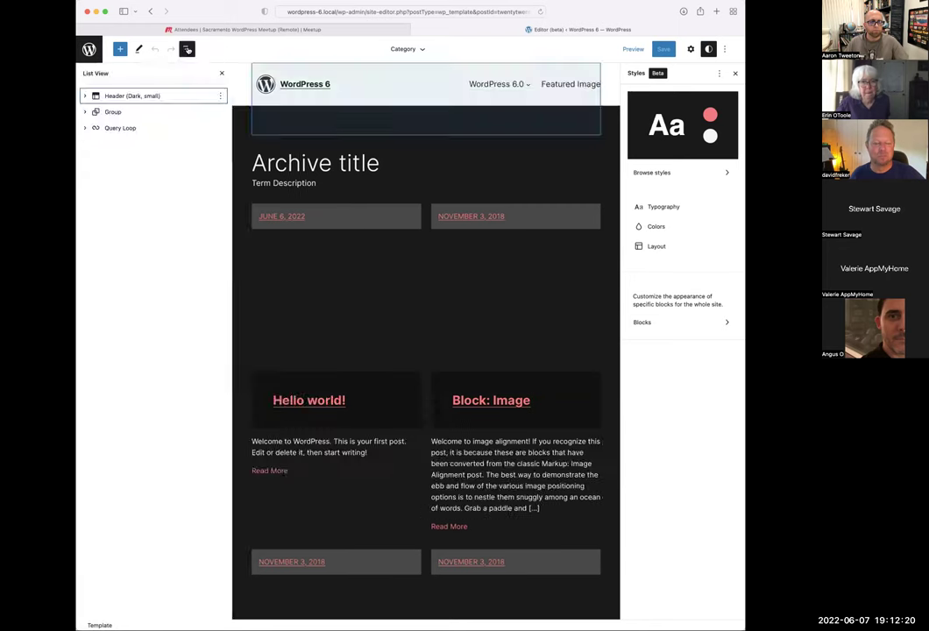
# Select the Stack holding the Archive Title and Term Description in List View, and show its block settings
pyautogui.click(114, 113)
pyautogui.click(151, 123)
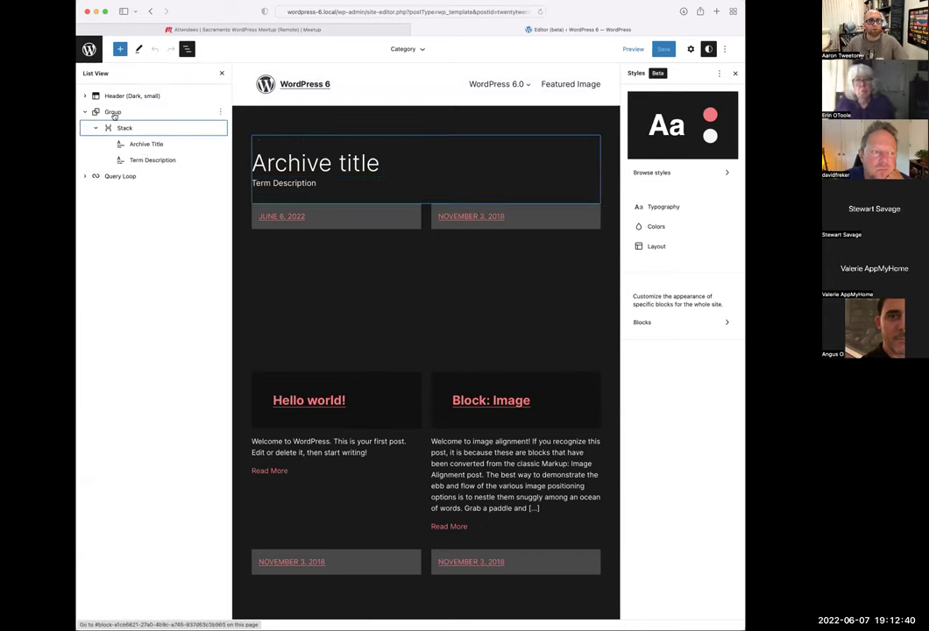
pyautogui.click(126, 131)
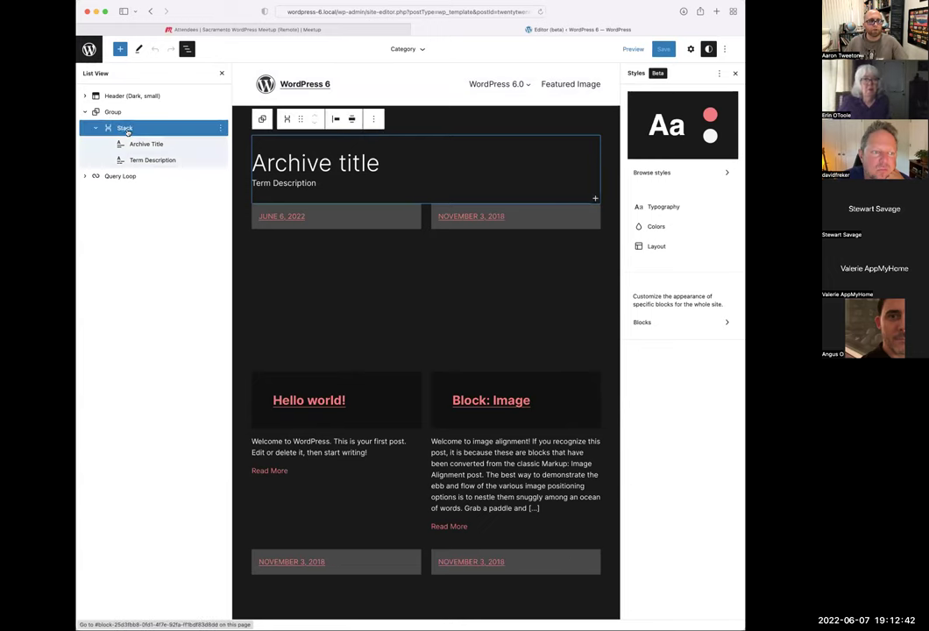
pyautogui.click(707, 50)
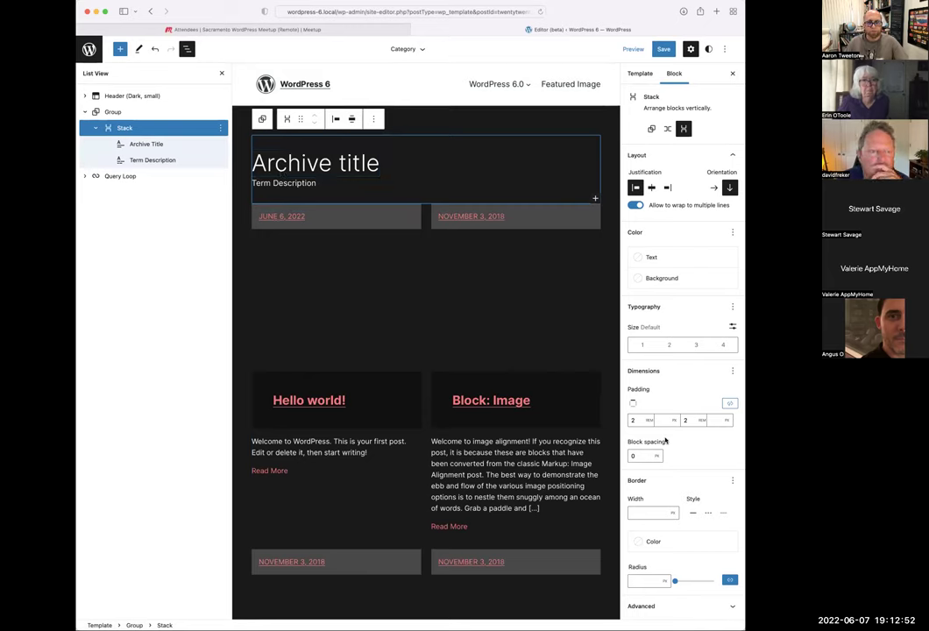
# Clear the Stack's block spacing to compare the layout, and set it back to 0 px
pyautogui.click(733, 370)
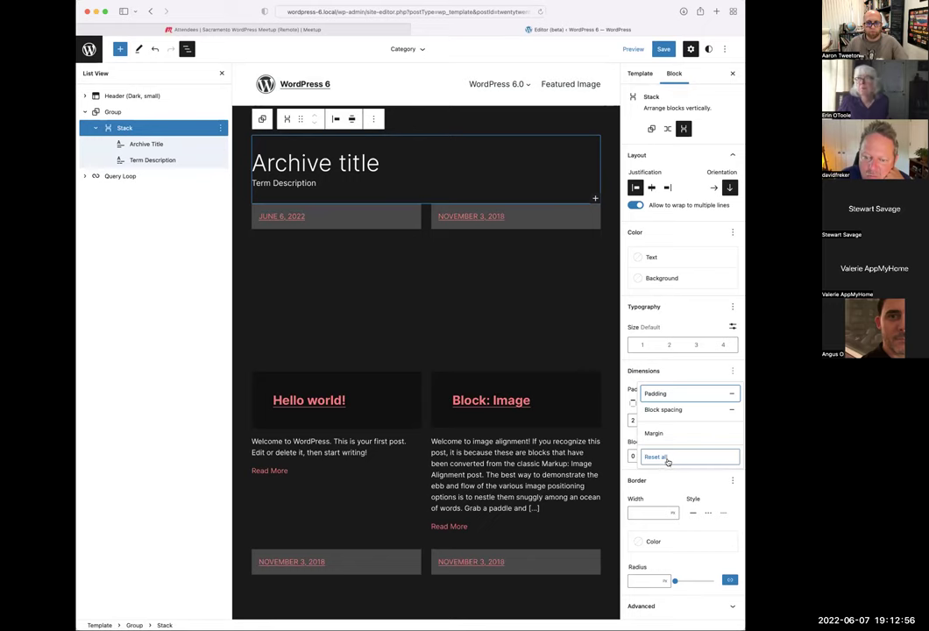
pyautogui.click(665, 457)
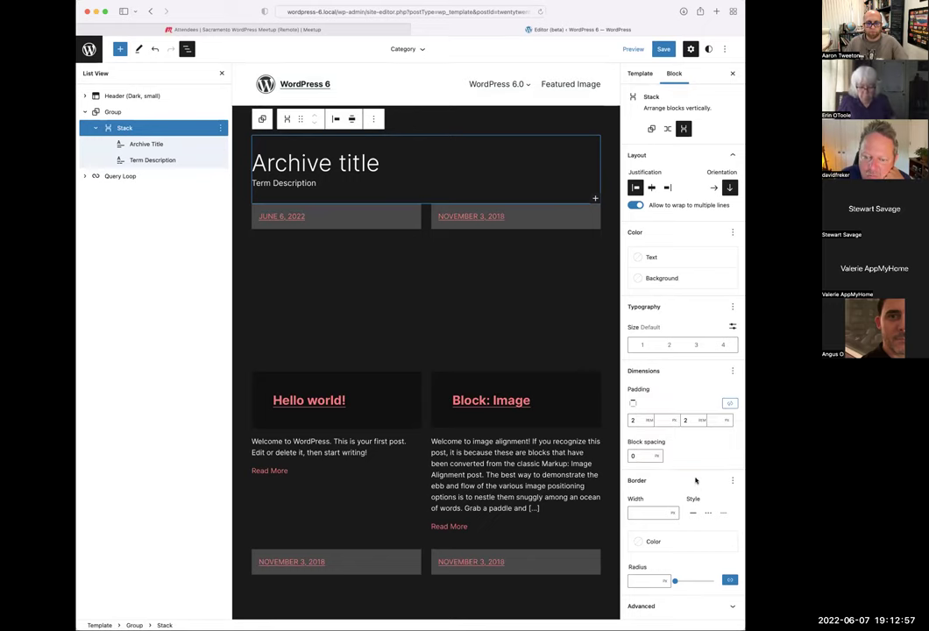
pyautogui.click(645, 454)
pyautogui.press('BackSpace')
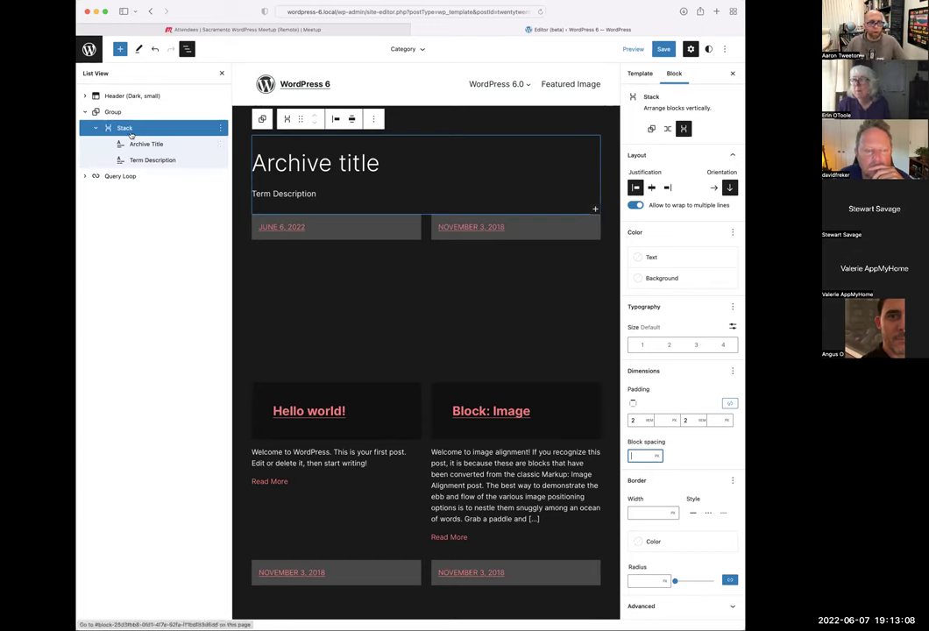
pyautogui.write('0')
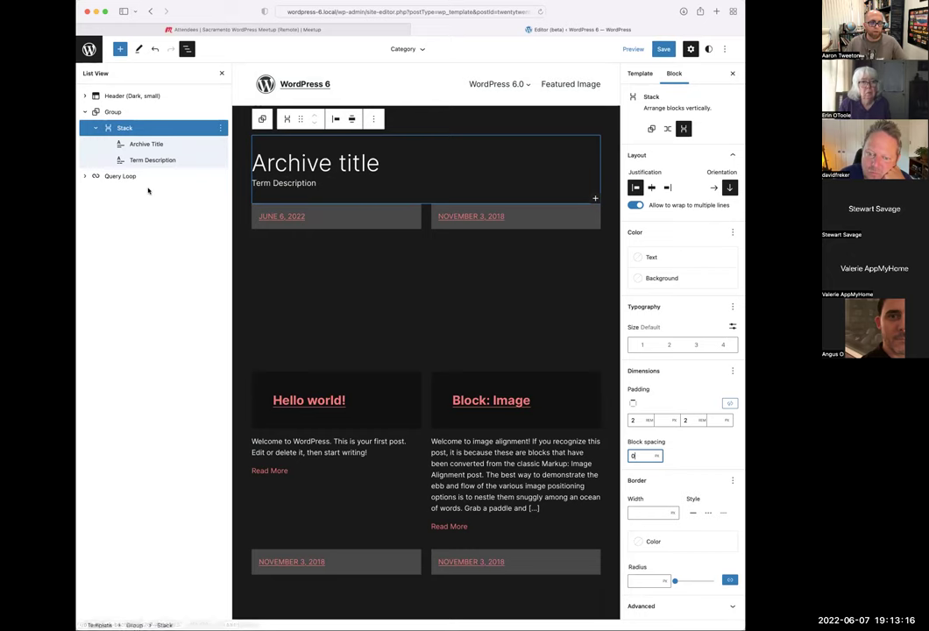
# Expand the Query Loop's Post Template and the Cover inside it in List View to show the nested blocks
pyautogui.click(86, 177)
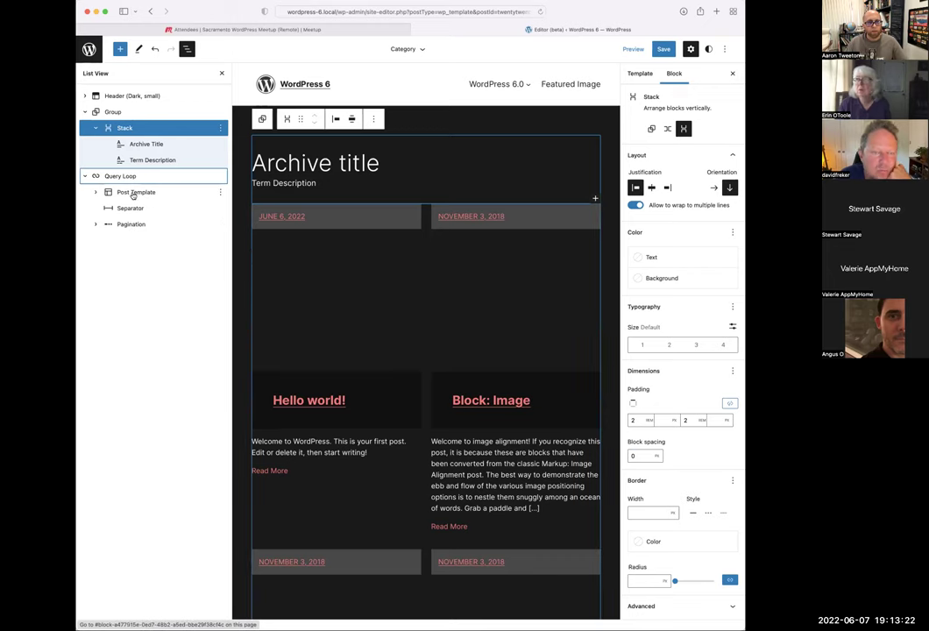
pyautogui.click(122, 194)
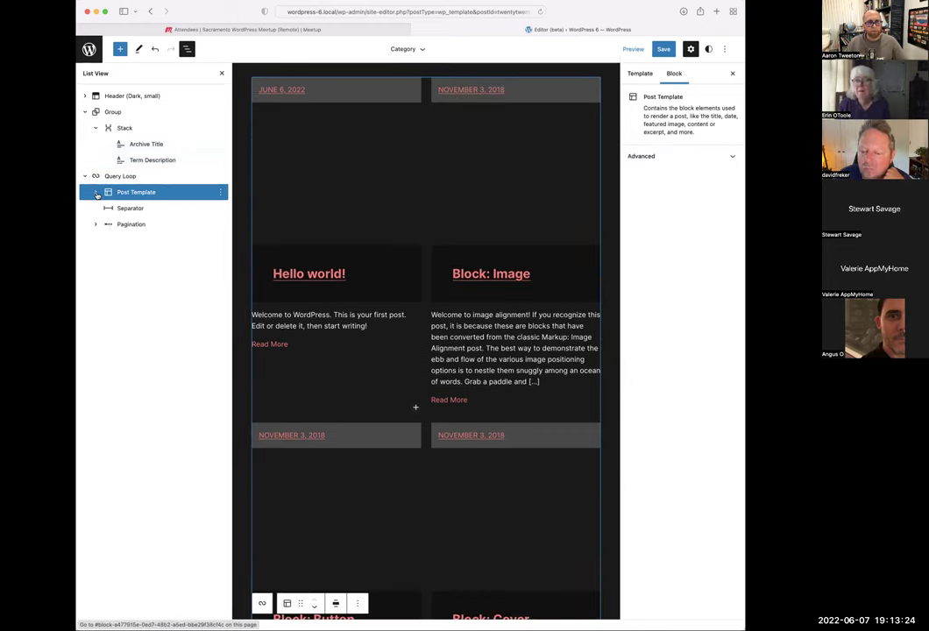
pyautogui.scroll(-2, 384, 313)
pyautogui.scroll(-10, 385, 313)
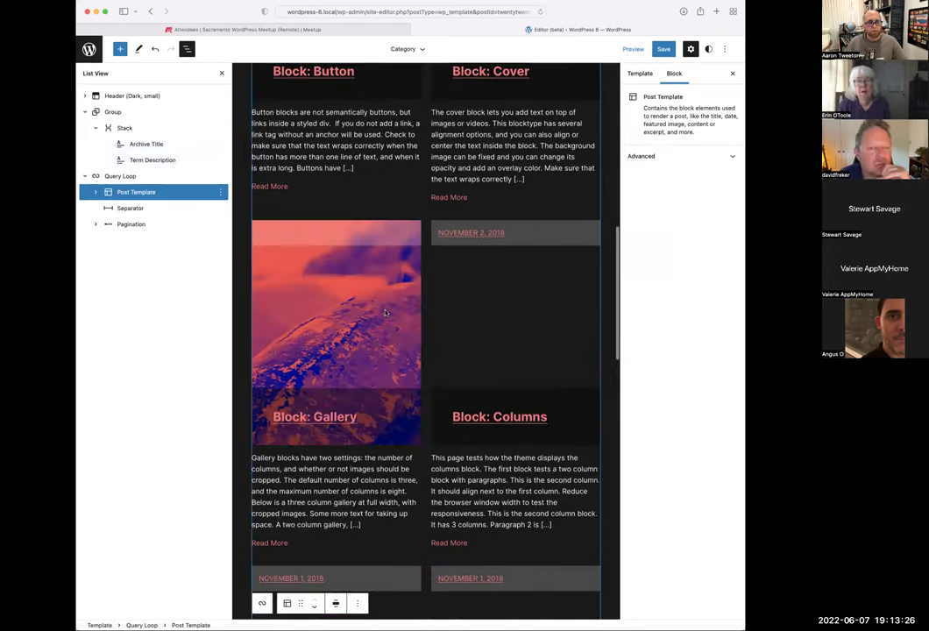
pyautogui.scroll(-1, 358, 229)
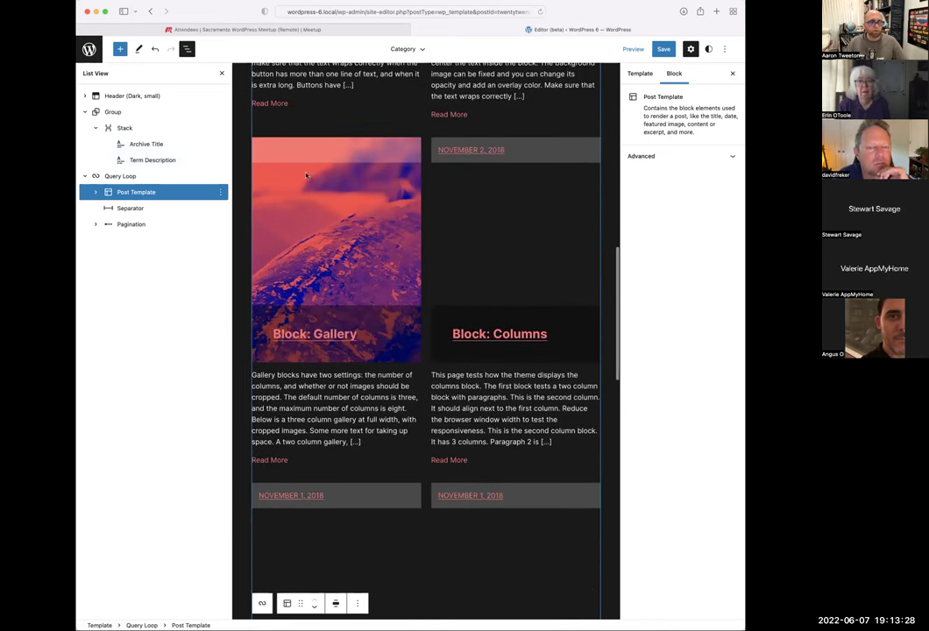
pyautogui.click(96, 192)
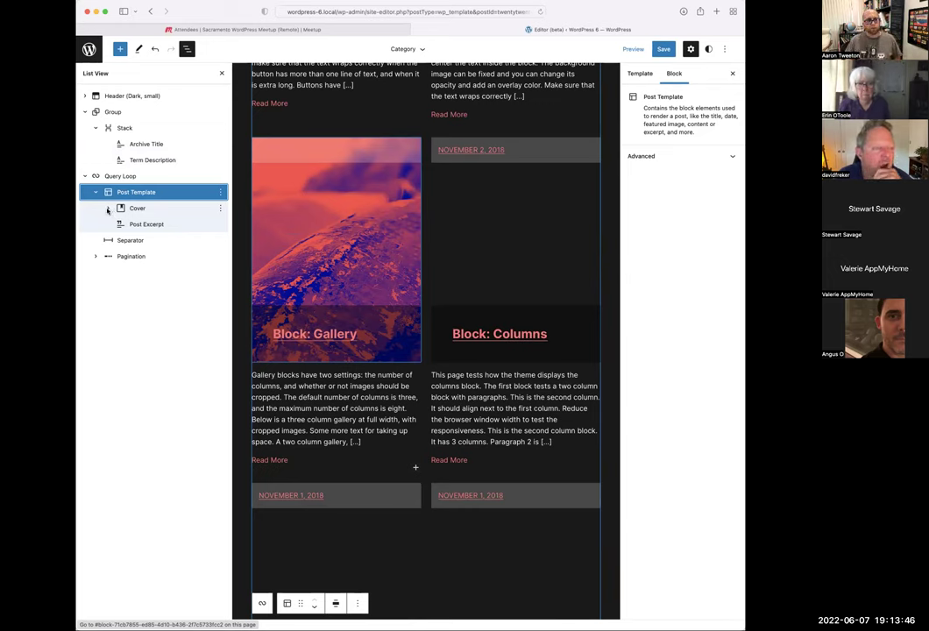
pyautogui.click(108, 209)
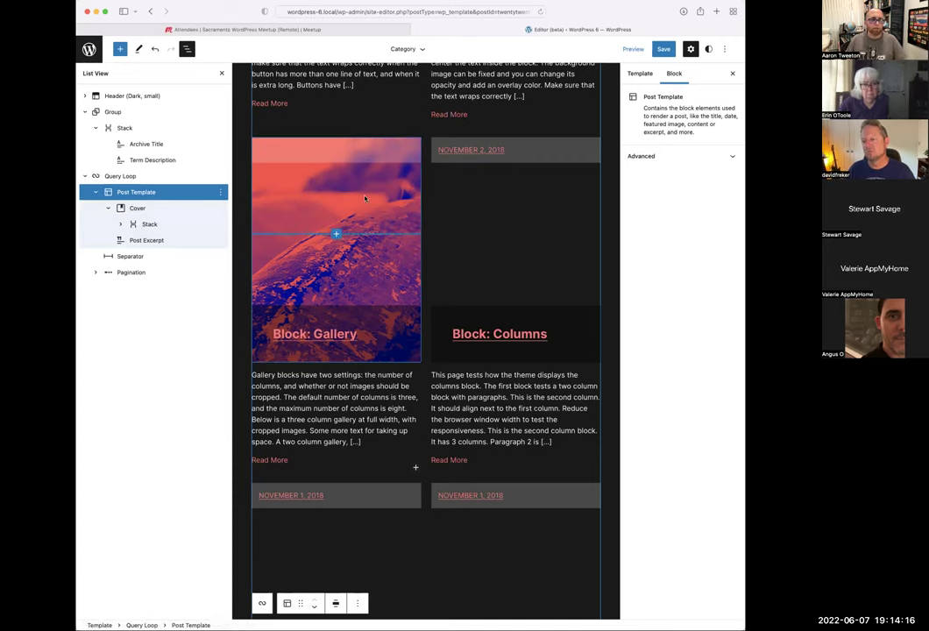
# Turn off the featured image on the Post Template's Cover block, and turn it back on
pyautogui.click(336, 233)
pyautogui.click(128, 204)
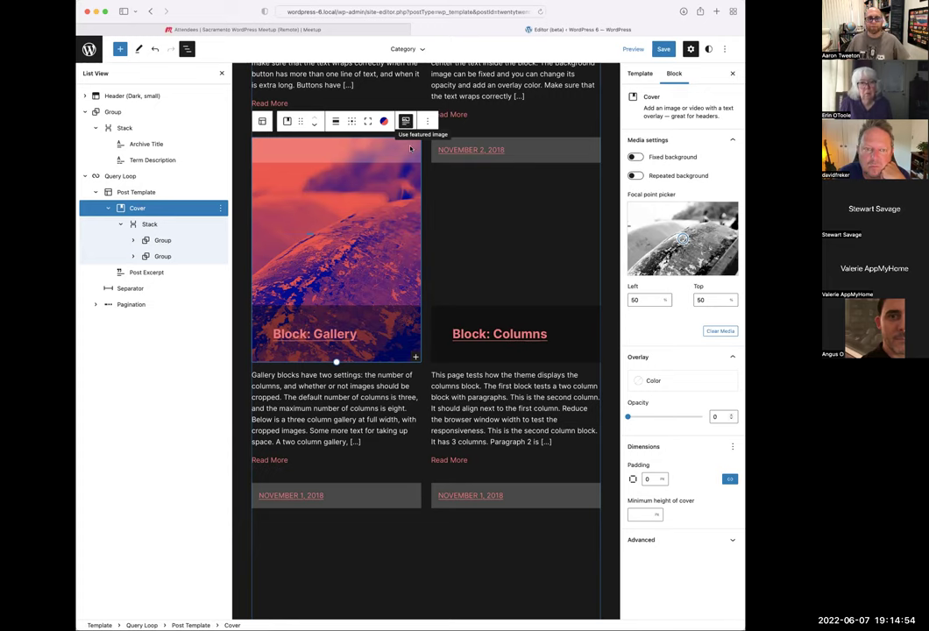
pyautogui.click(408, 126)
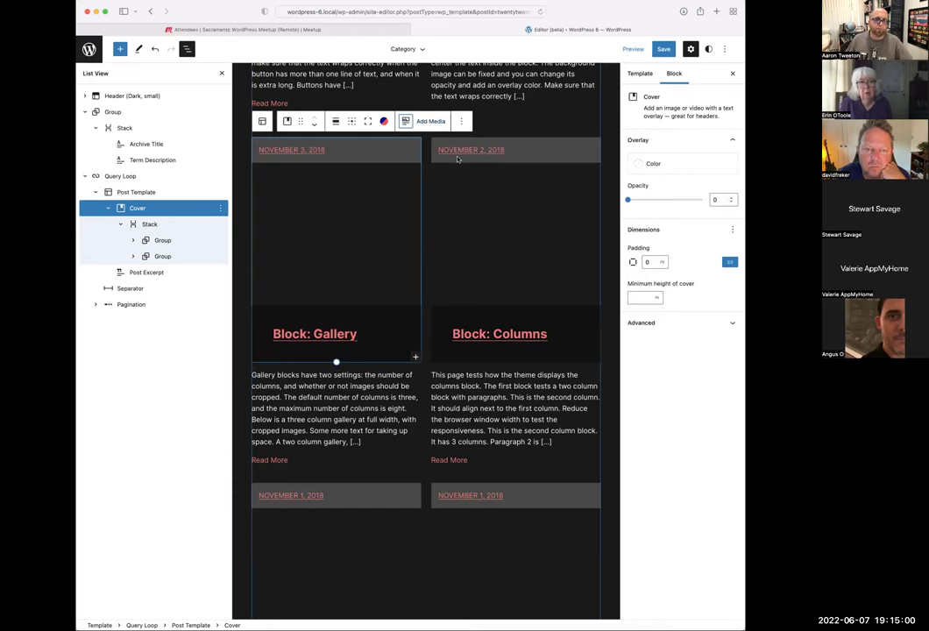
pyautogui.click(508, 127)
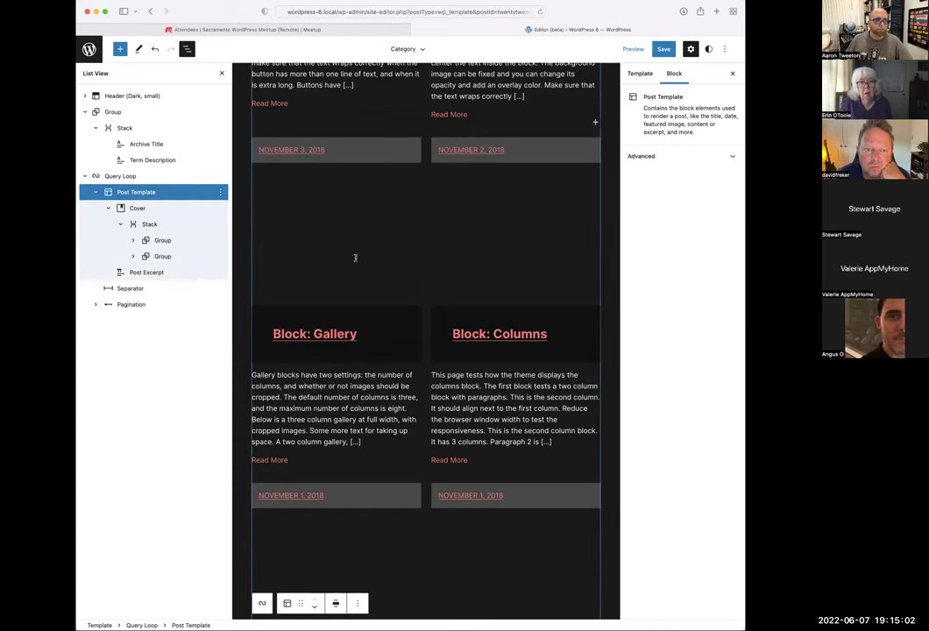
pyautogui.click(138, 208)
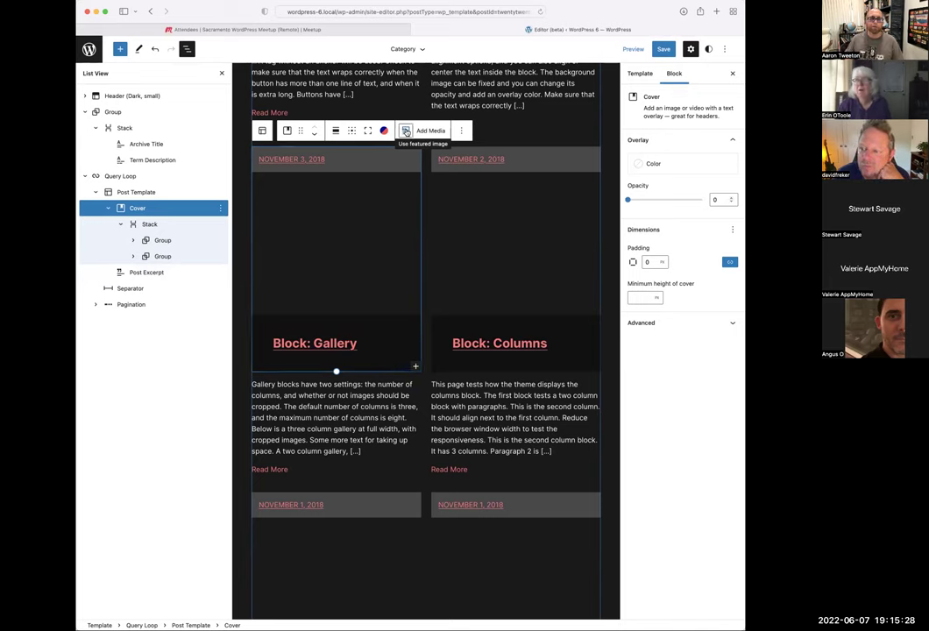
pyautogui.click(406, 131)
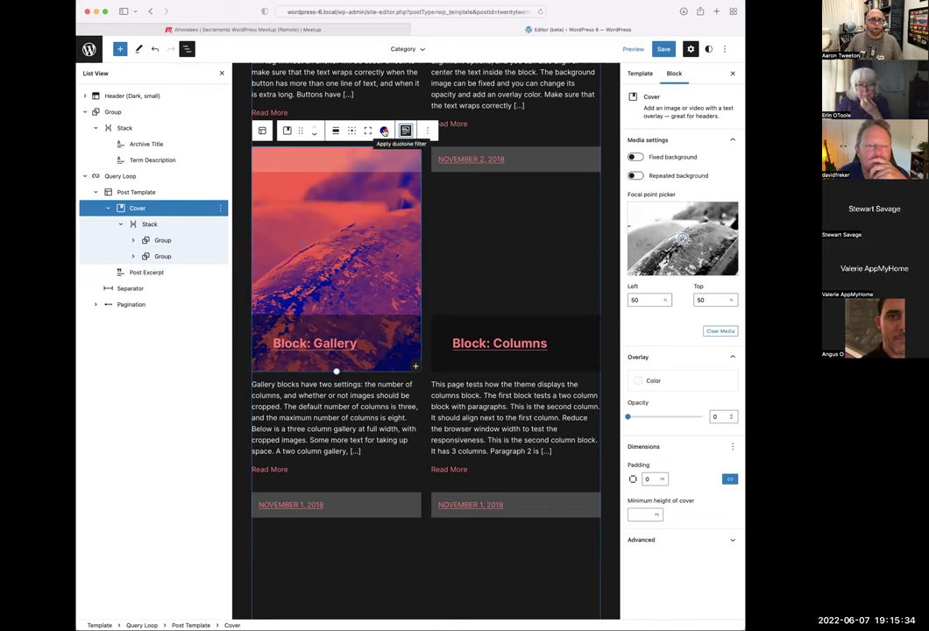
# Inspect the Cover's Stack and its date and title Groups one by one, and review the posts without featured images
pyautogui.click(150, 226)
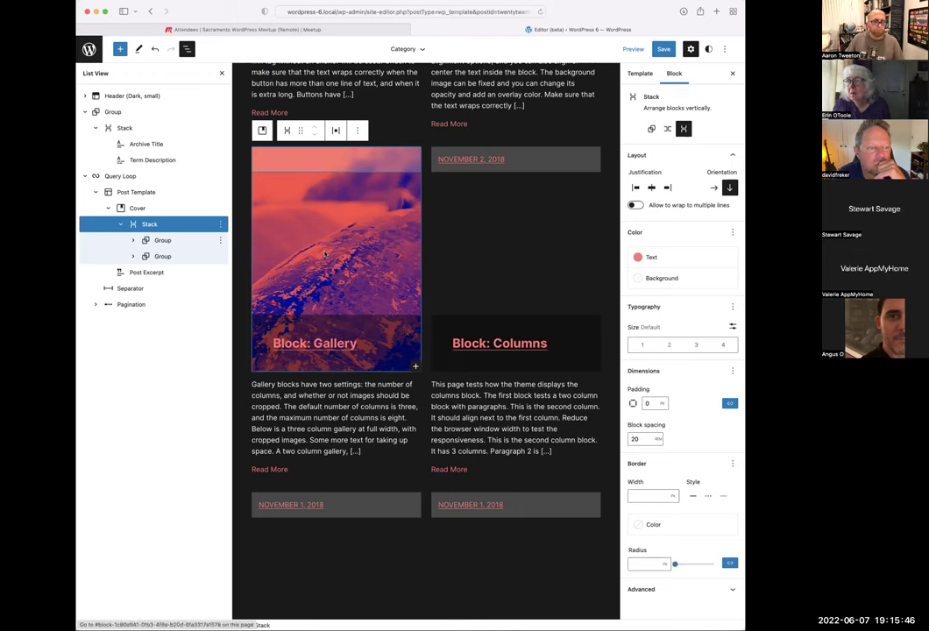
pyautogui.click(163, 243)
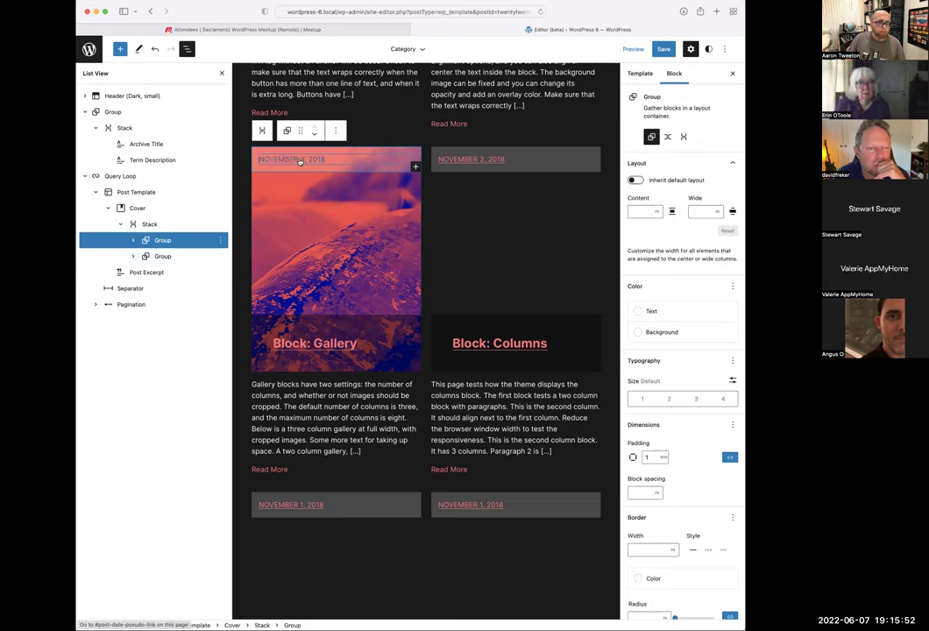
pyautogui.click(177, 256)
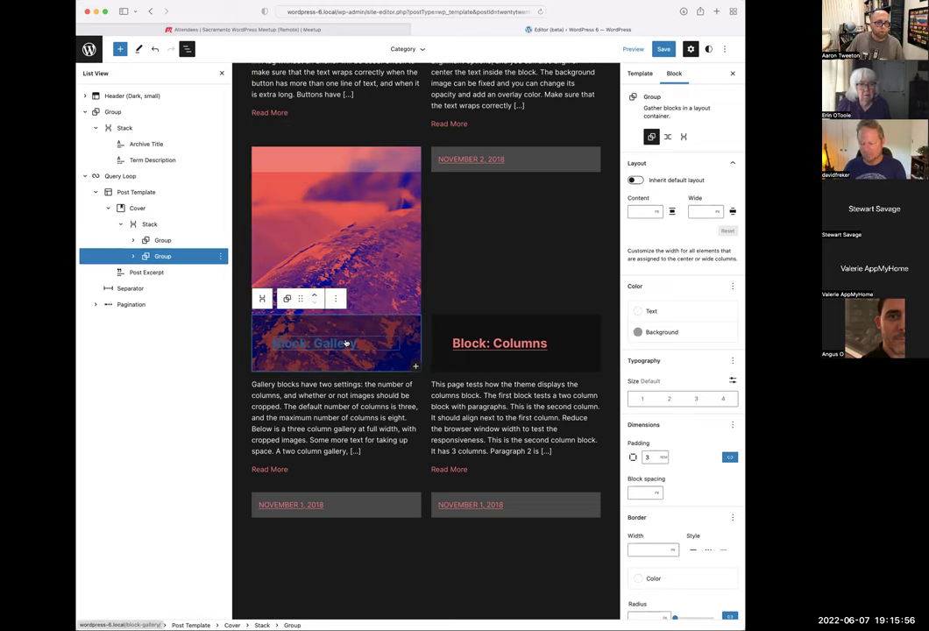
pyautogui.click(163, 241)
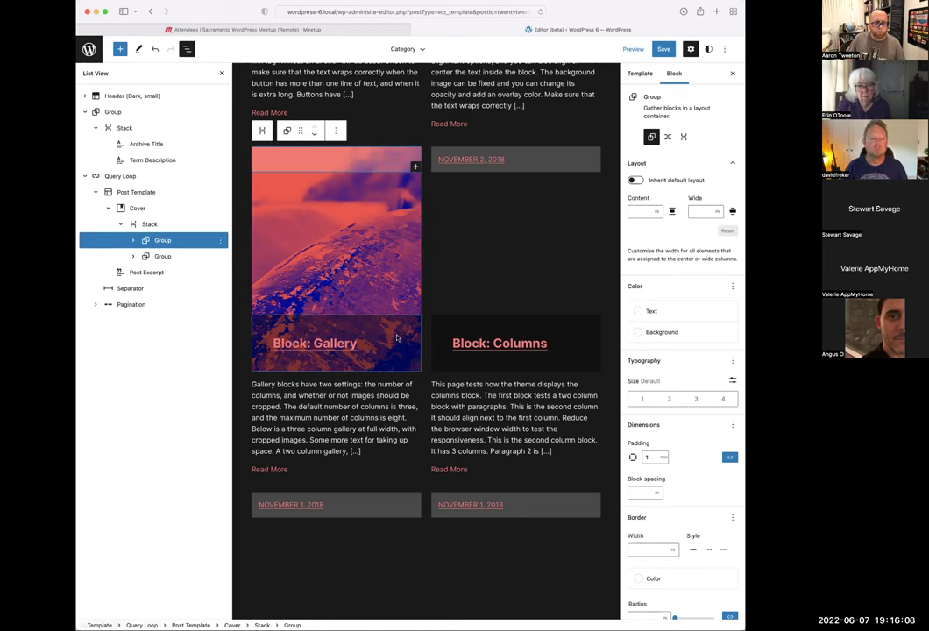
pyautogui.click(148, 225)
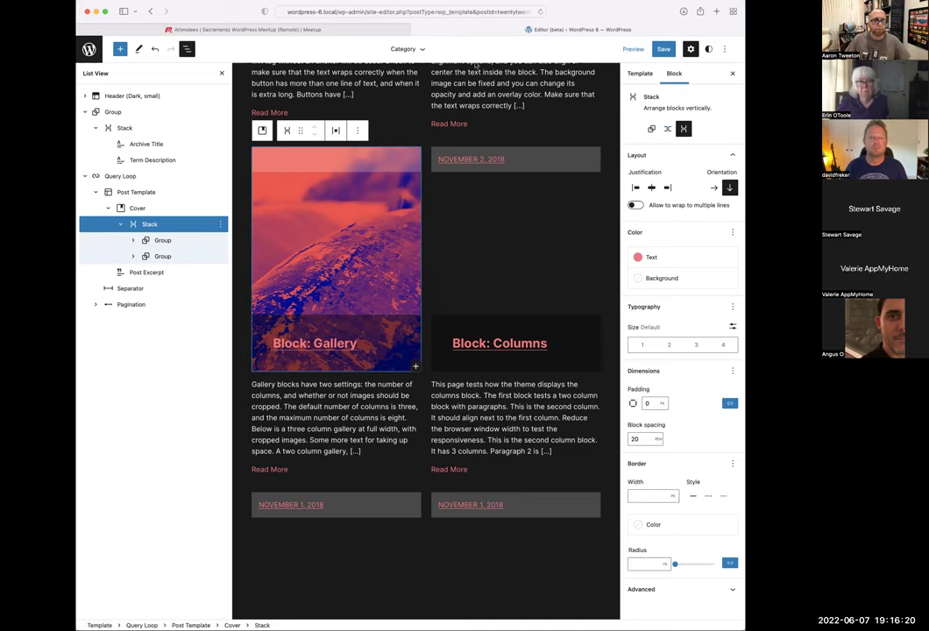
pyautogui.scroll(-10, 474, 350)
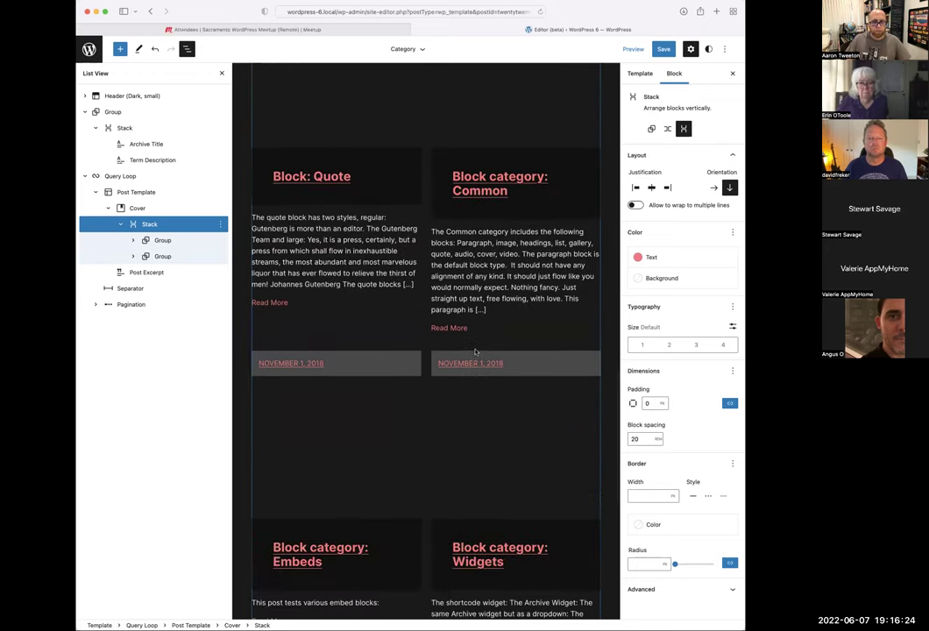
pyautogui.scroll(-5, 475, 351)
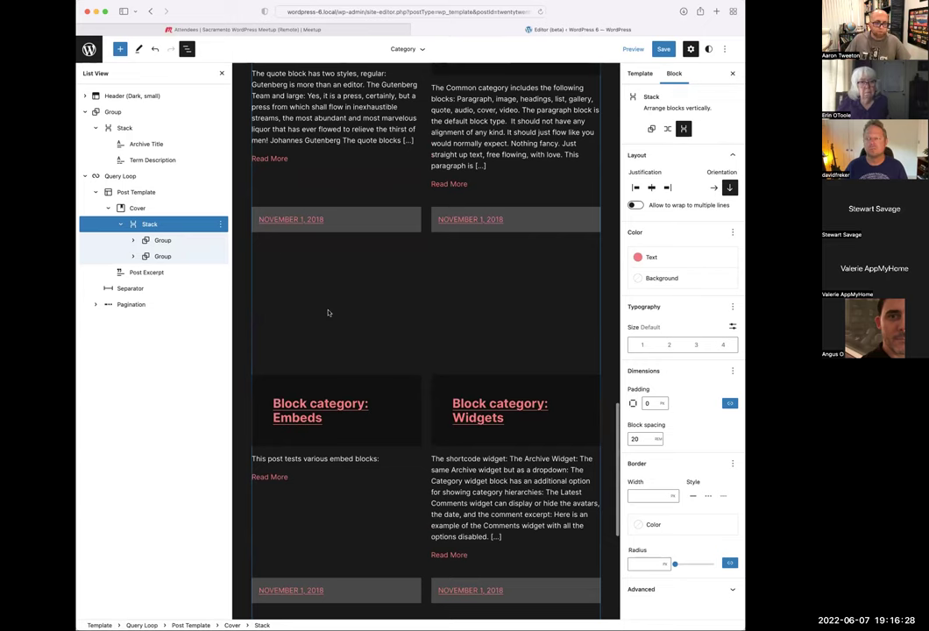
pyautogui.scroll(5, 333, 316)
pyautogui.scroll(-1, 342, 335)
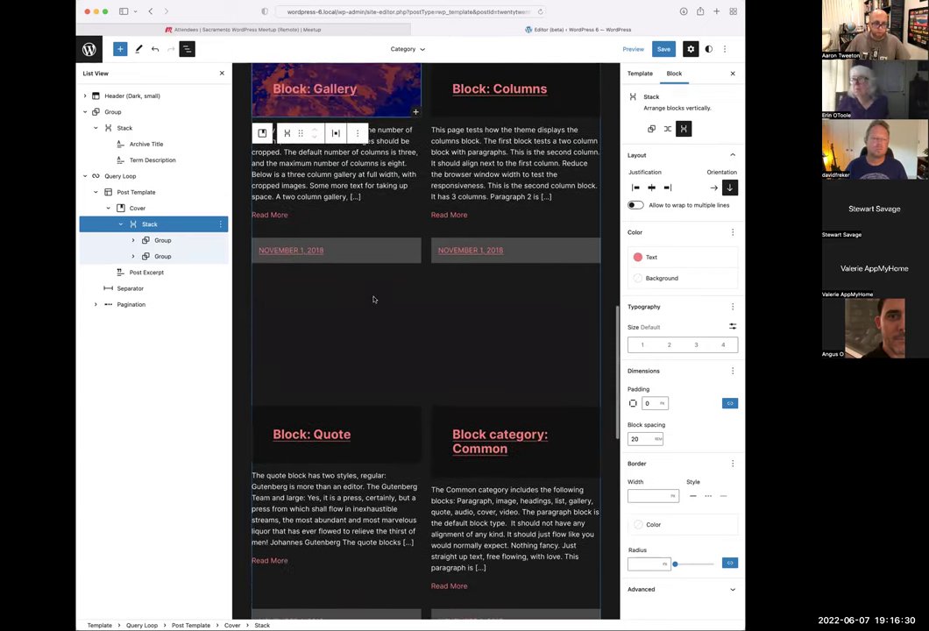
pyautogui.click(321, 292)
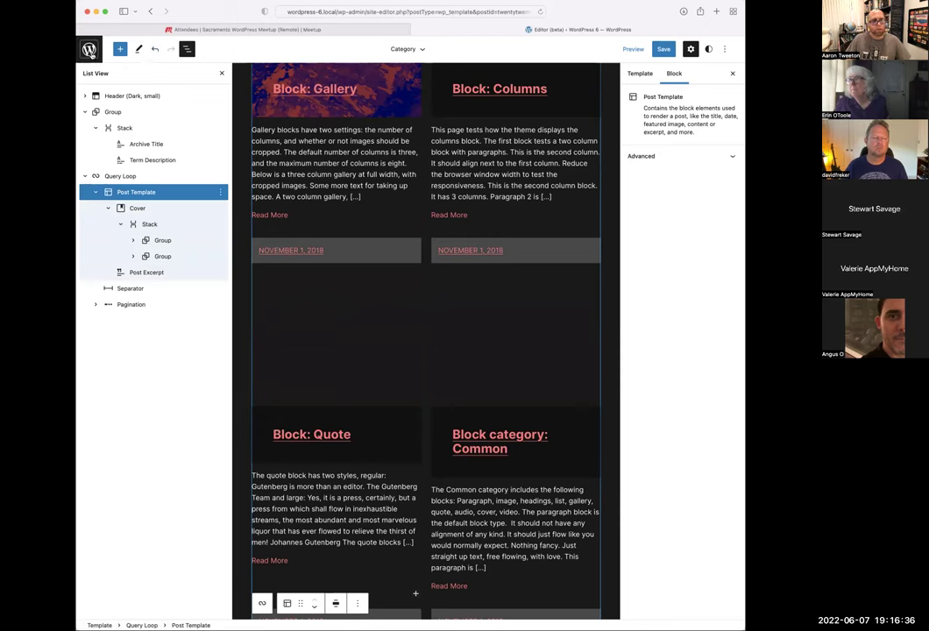
# Leave the site editor for the WordPress dashboard without saving the template changes
pyautogui.click(90, 50)
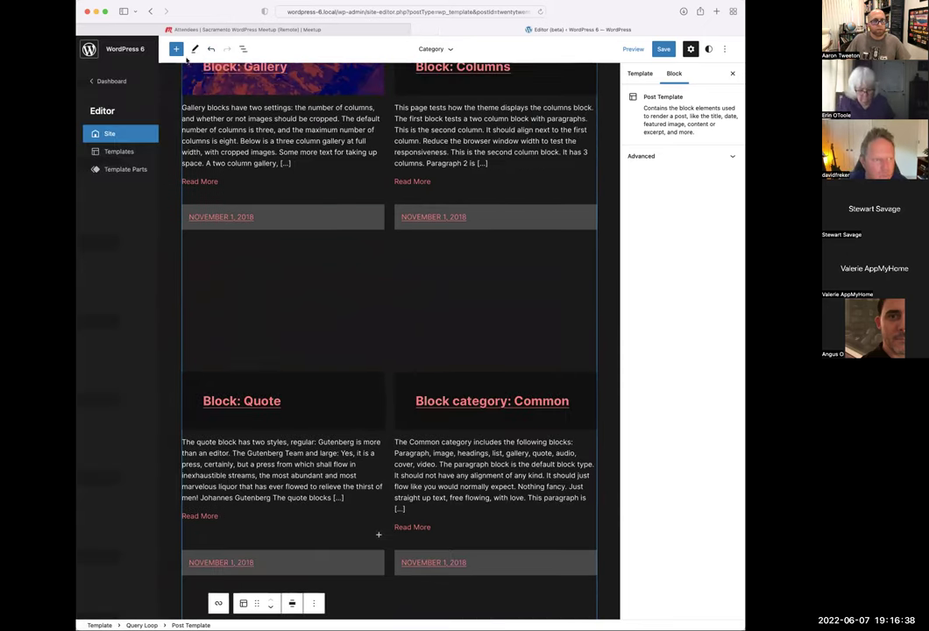
pyautogui.click(112, 81)
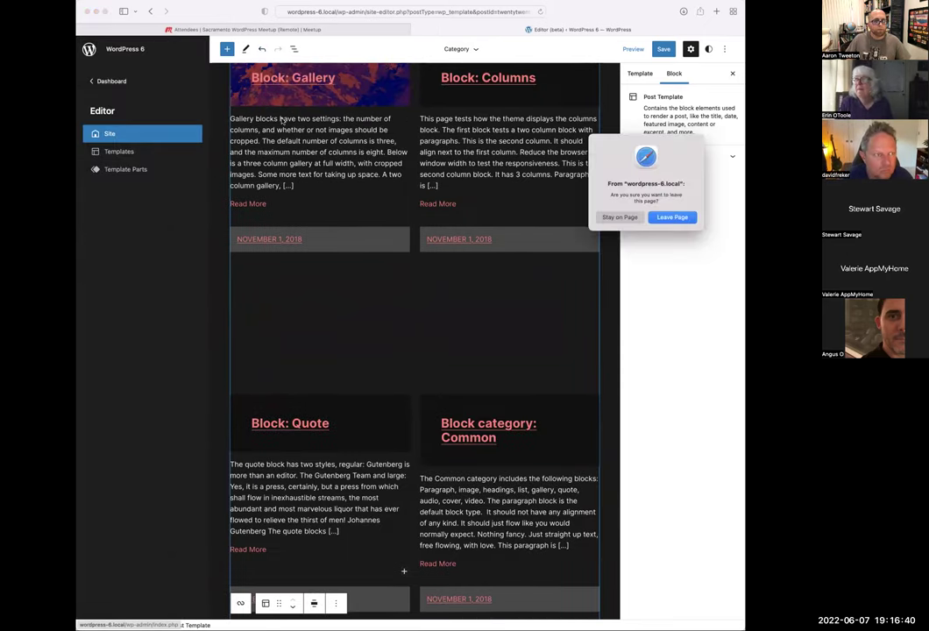
pyautogui.click(677, 219)
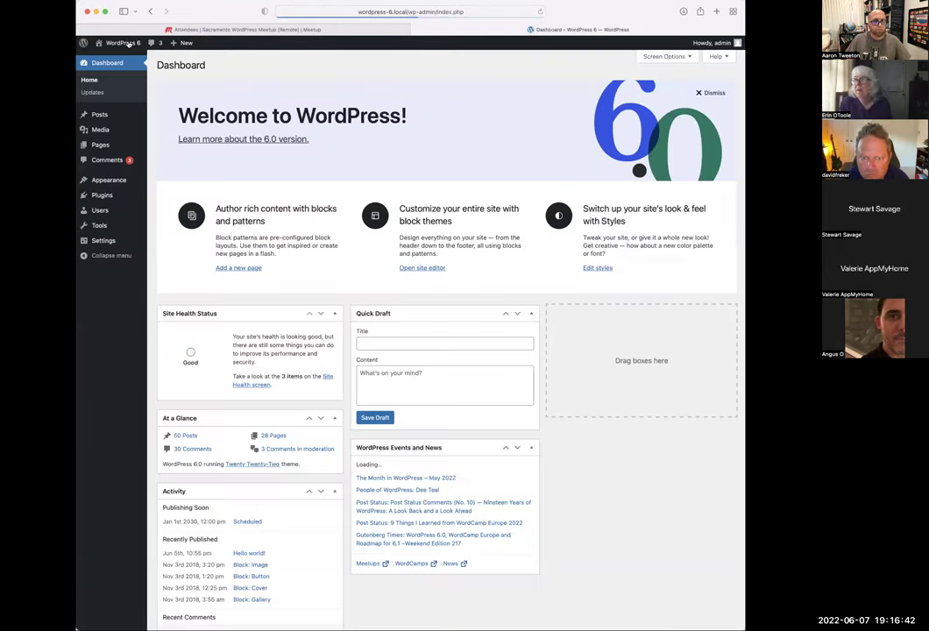
# Visit the live site and review the posts on the Featured Image category page from start to end
pyautogui.click(108, 58)
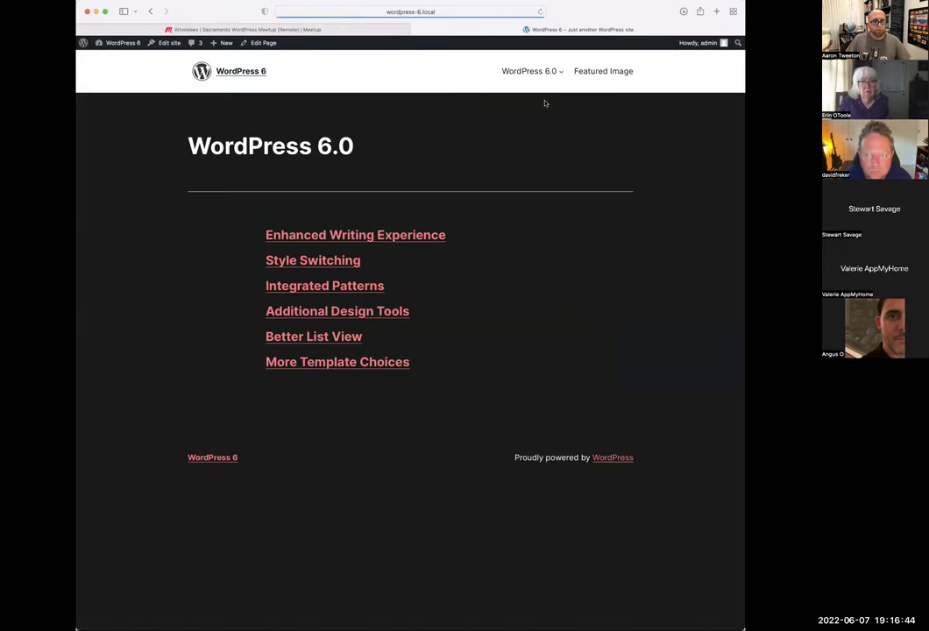
pyautogui.click(618, 73)
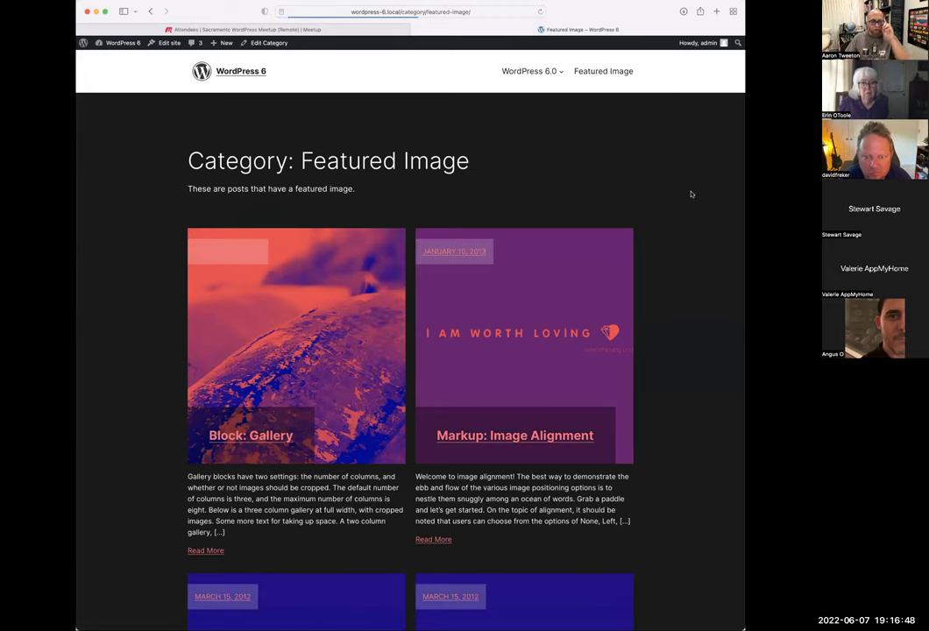
pyautogui.scroll(-1, 691, 195)
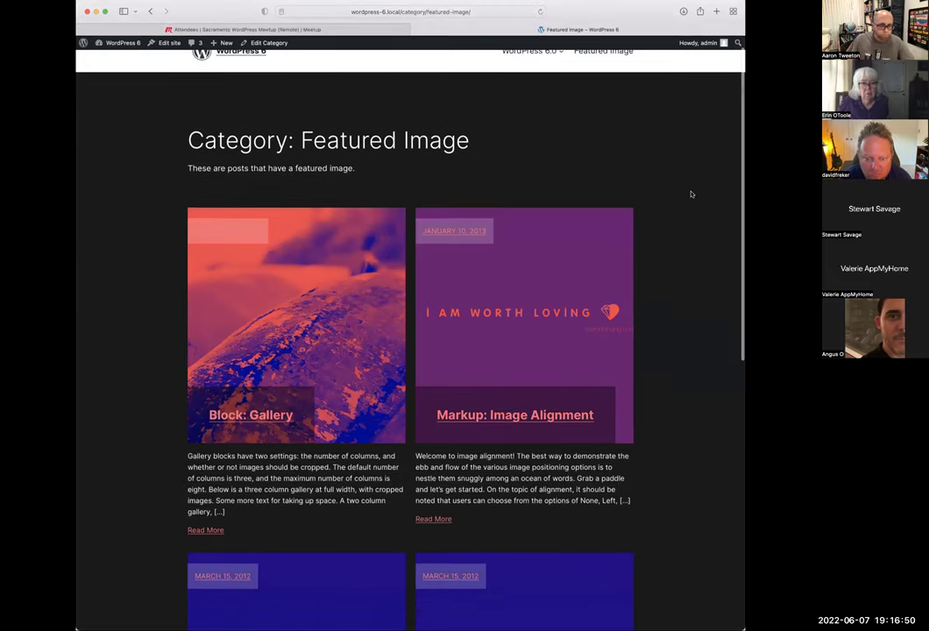
pyautogui.scroll(-2, 691, 194)
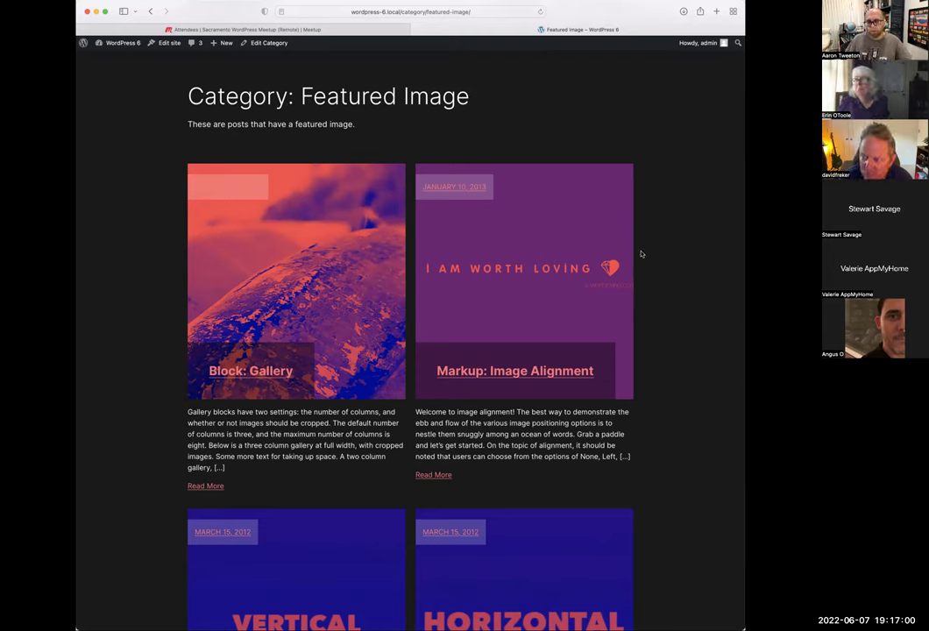
pyautogui.scroll(-10, 666, 254)
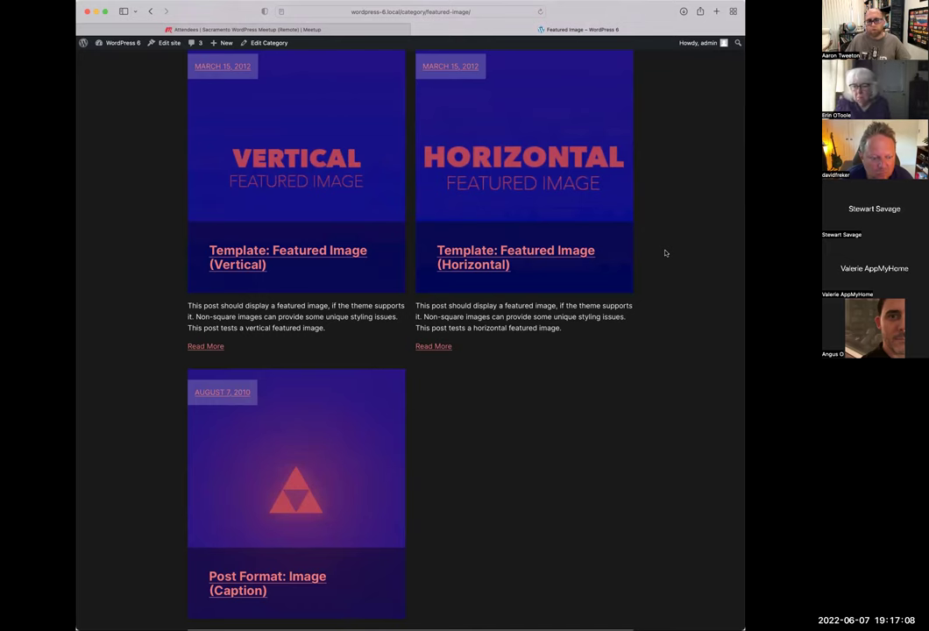
pyautogui.scroll(6, 665, 254)
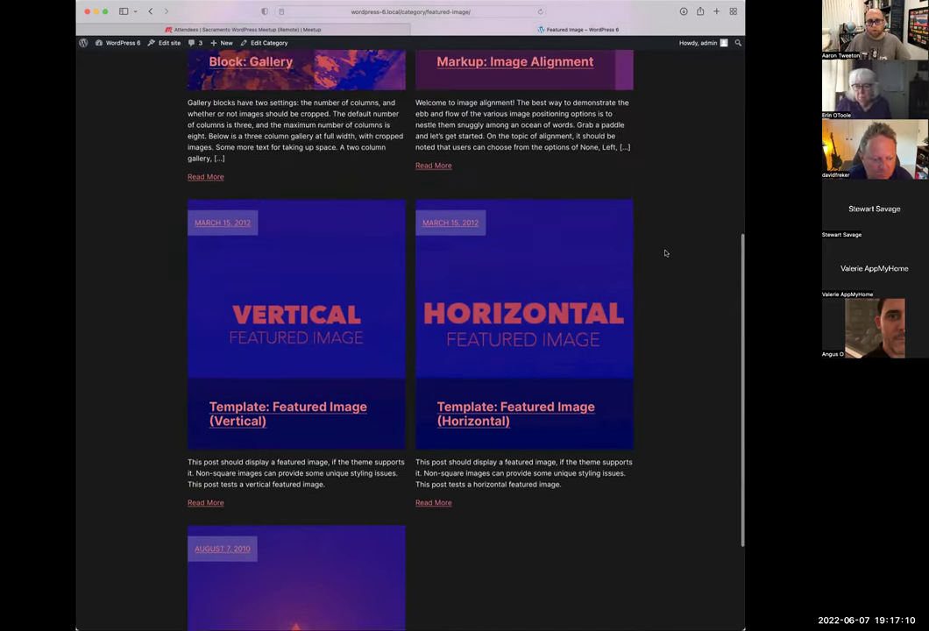
pyautogui.scroll(5, 665, 254)
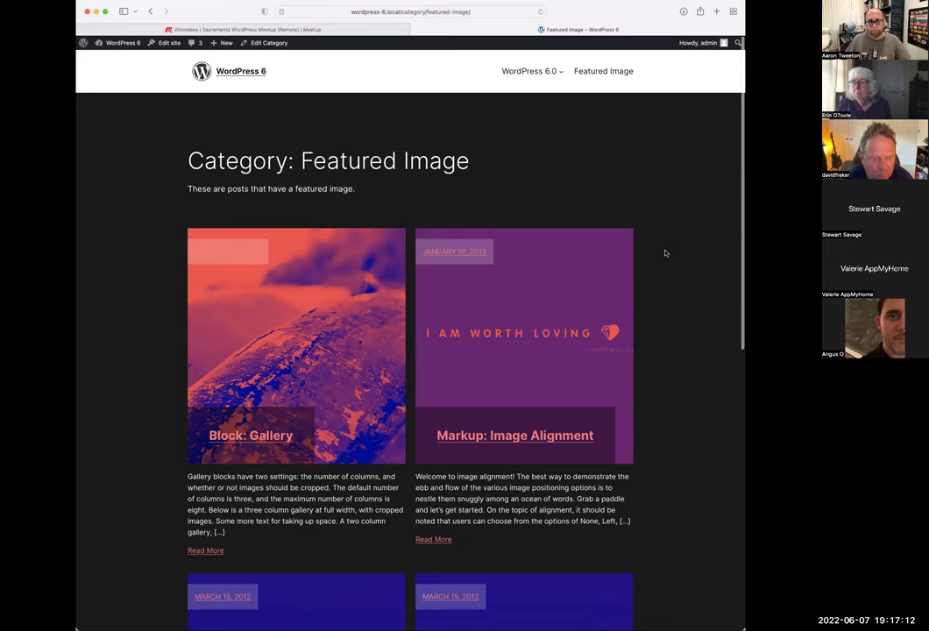
pyautogui.moveTo(538, 76)
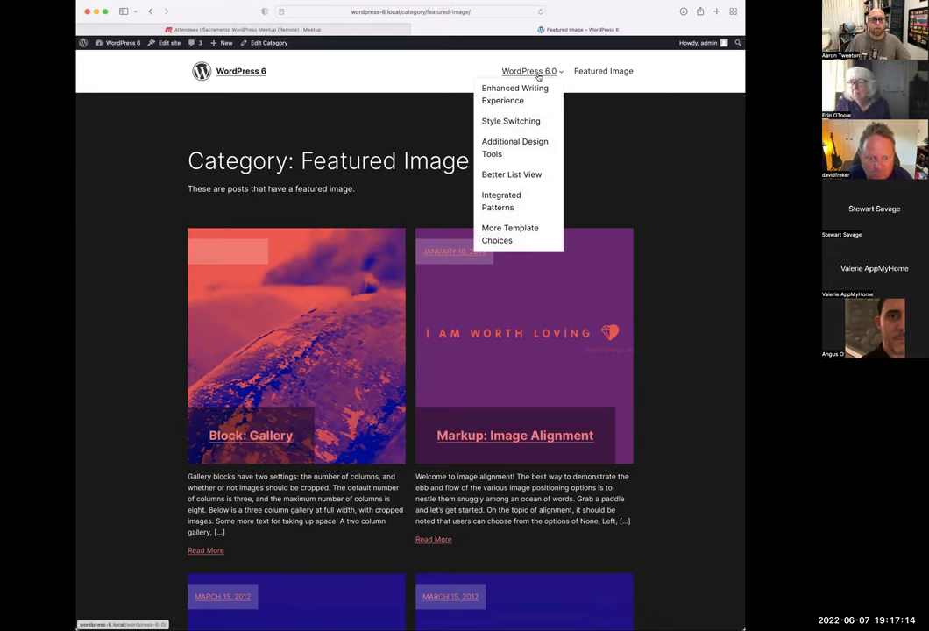